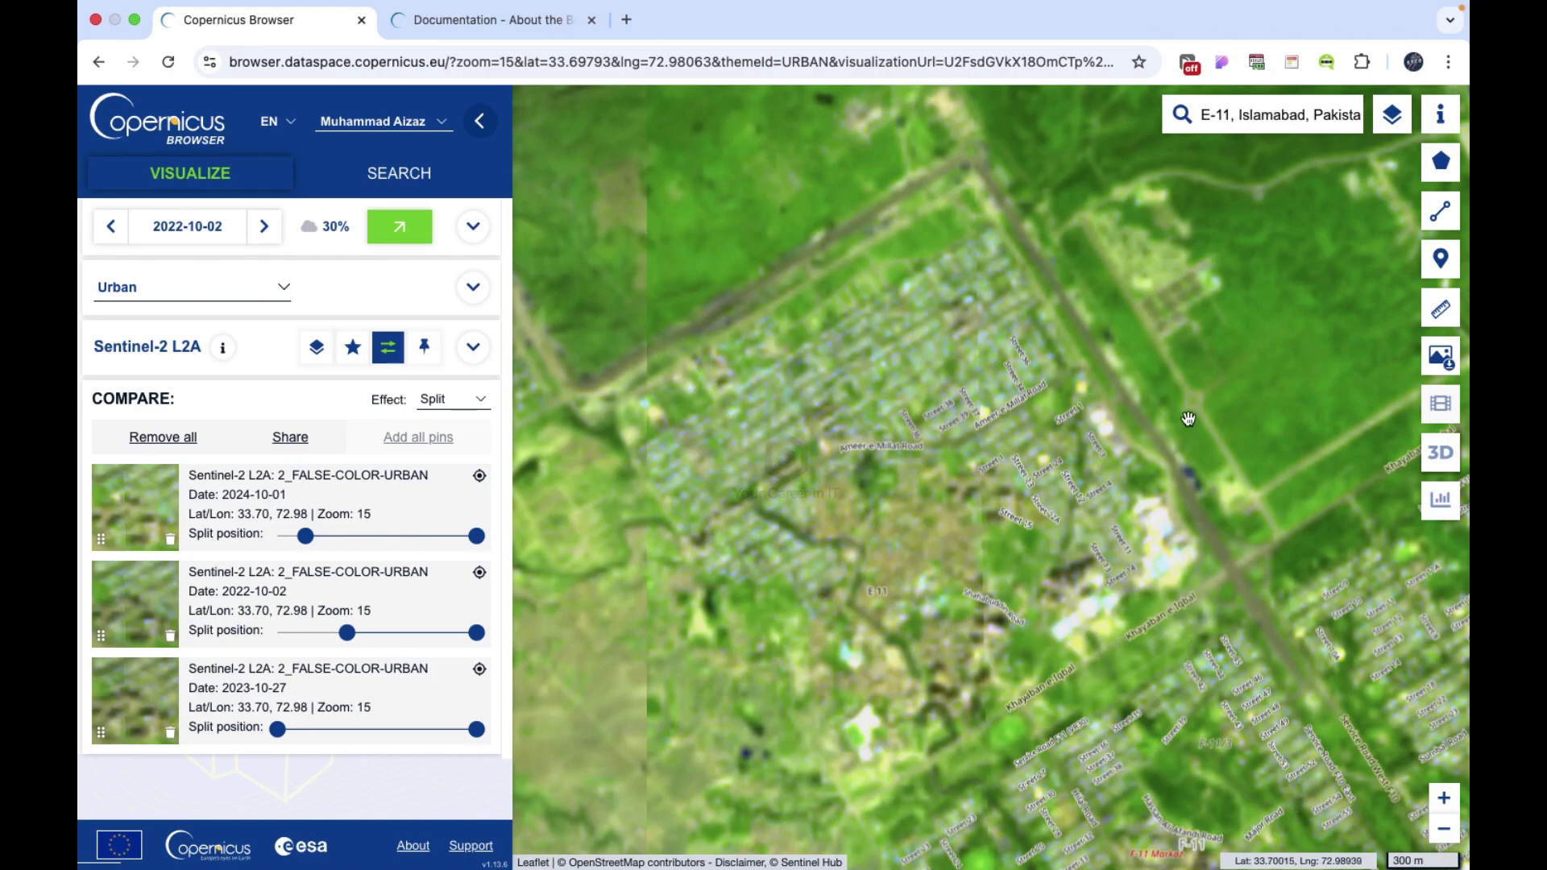
Step: Draw a line along the E-11 sector's edges through its corners, starting at the northern corner and ending at the western one
mouse_move(1439, 214)
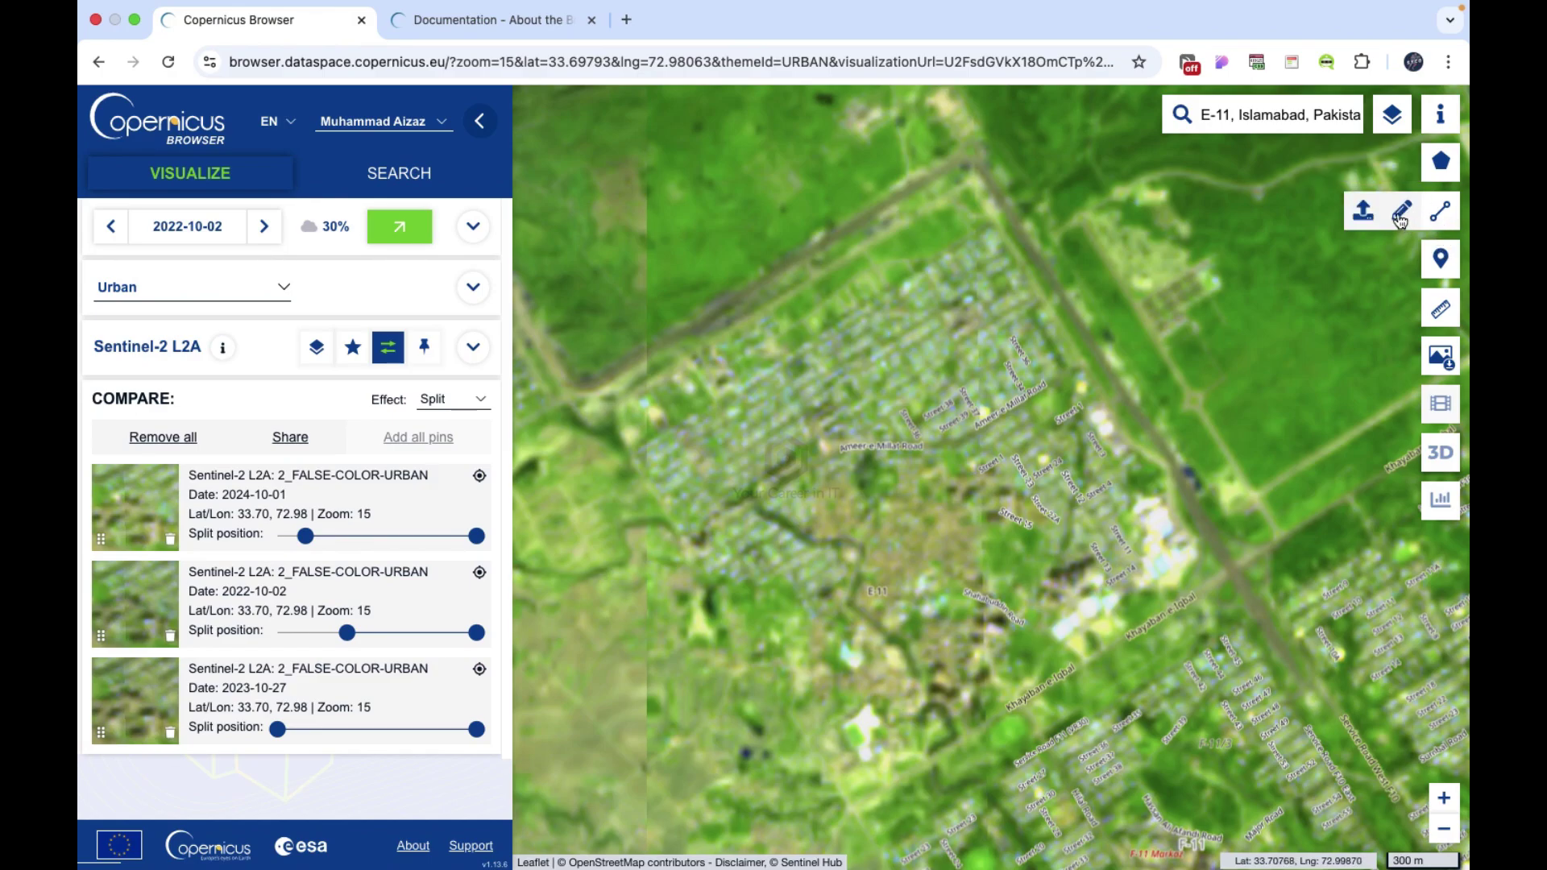
left_click(1400, 214)
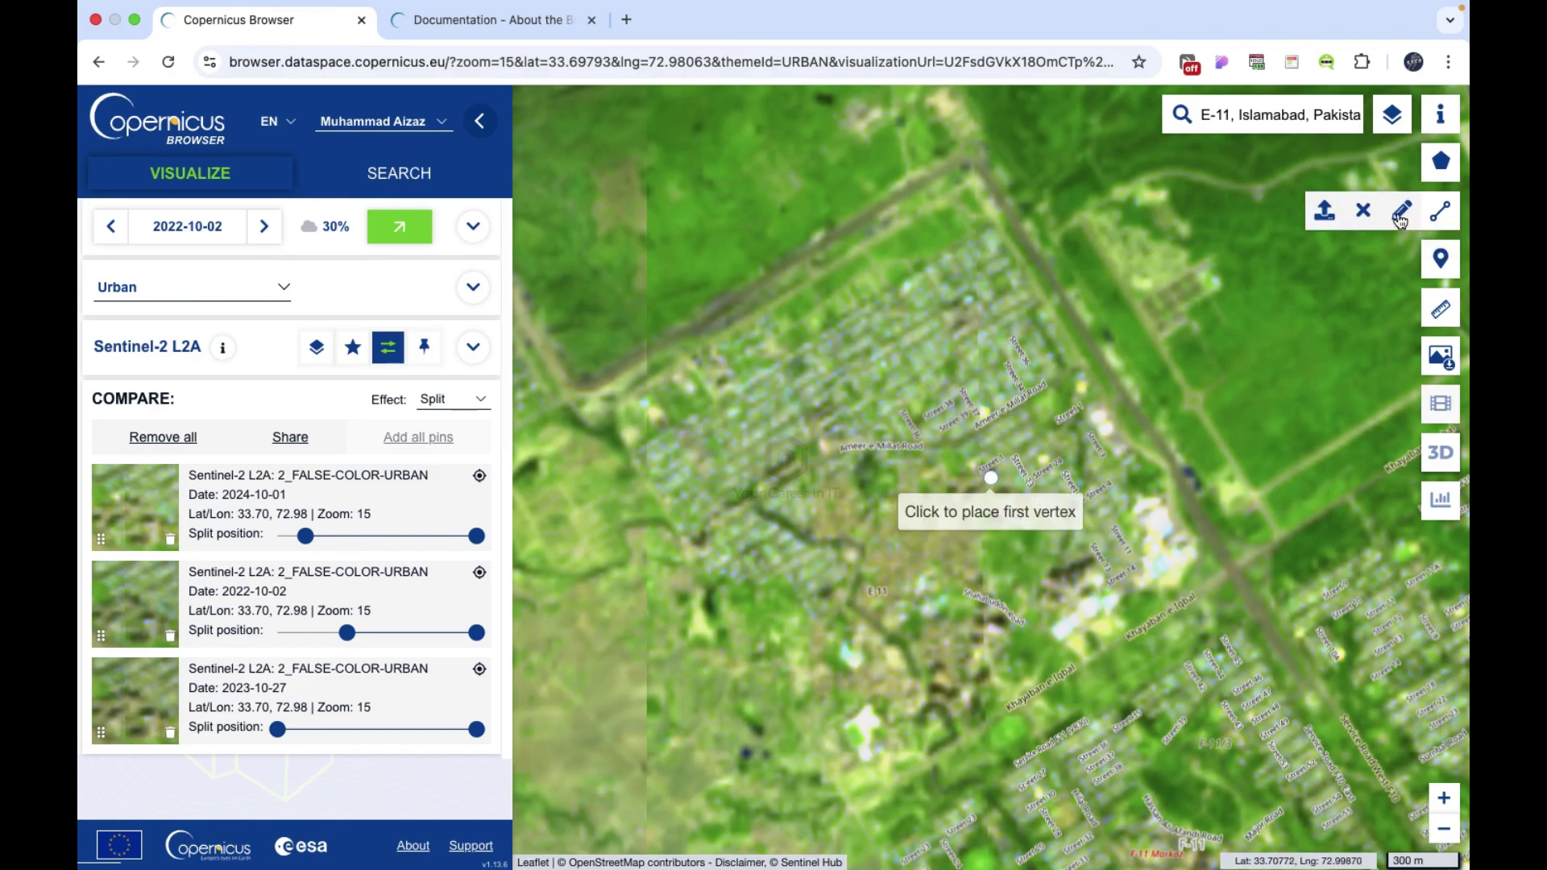
left_click(963, 182)
left_click(1041, 264)
left_click(1228, 570)
left_click(847, 803)
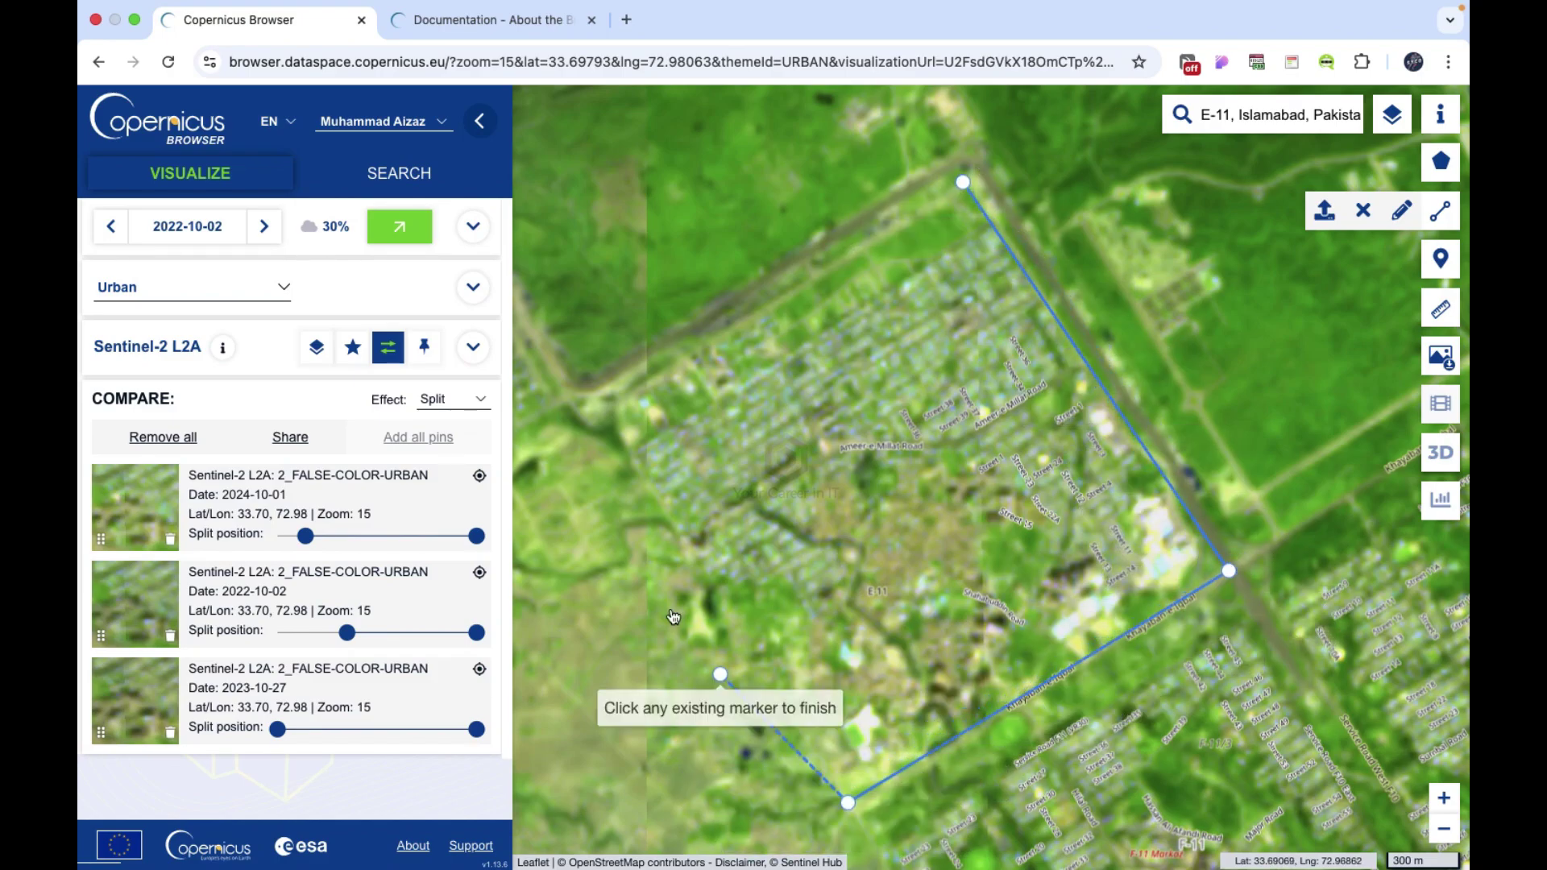
left_click(596, 387)
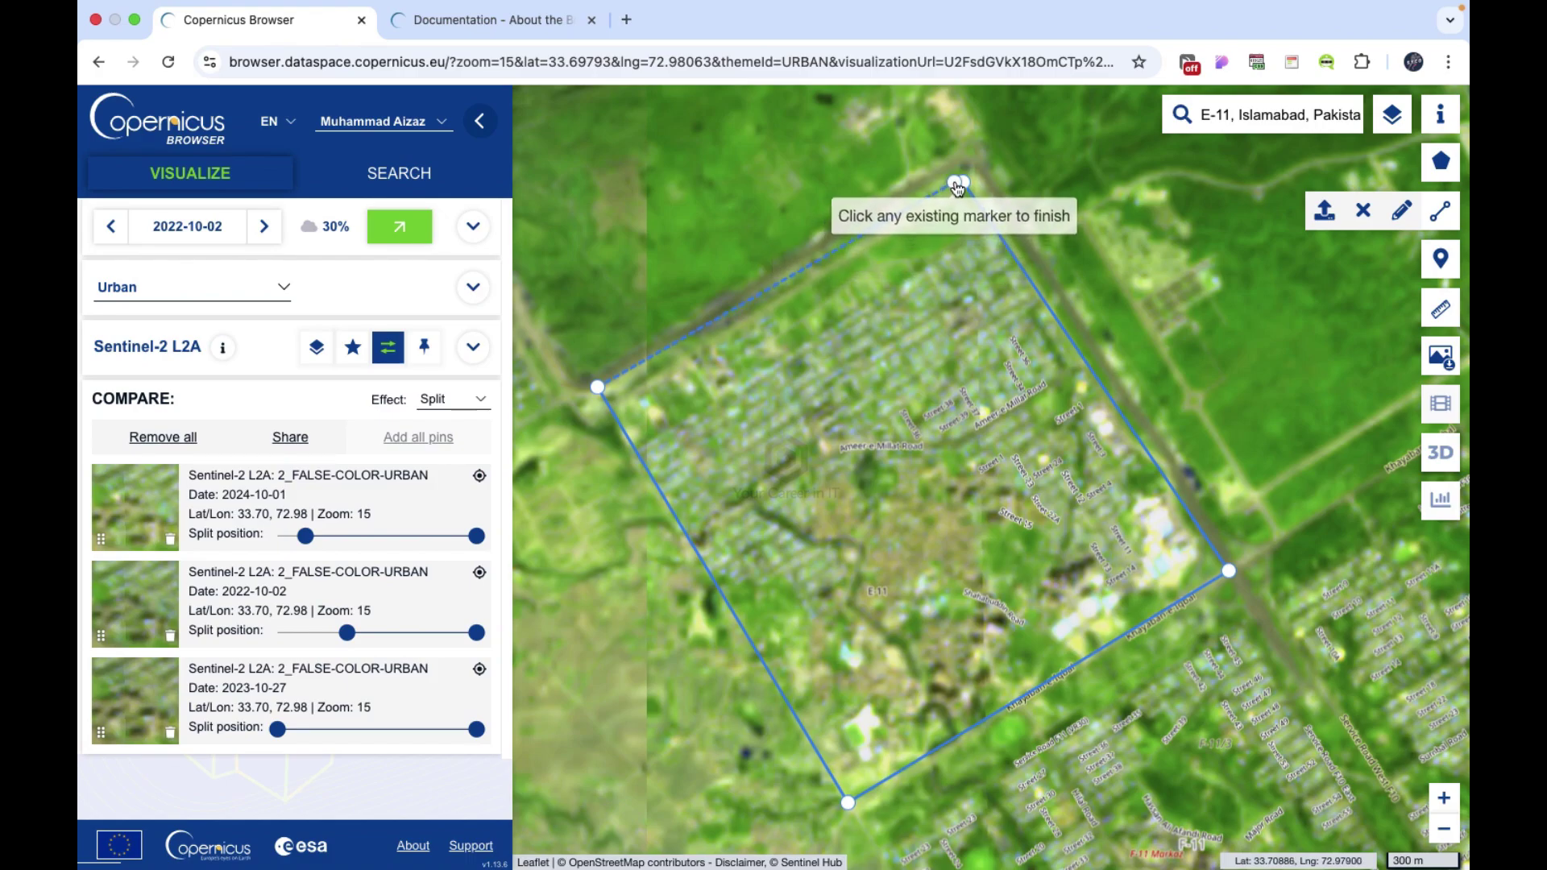
left_click(963, 184)
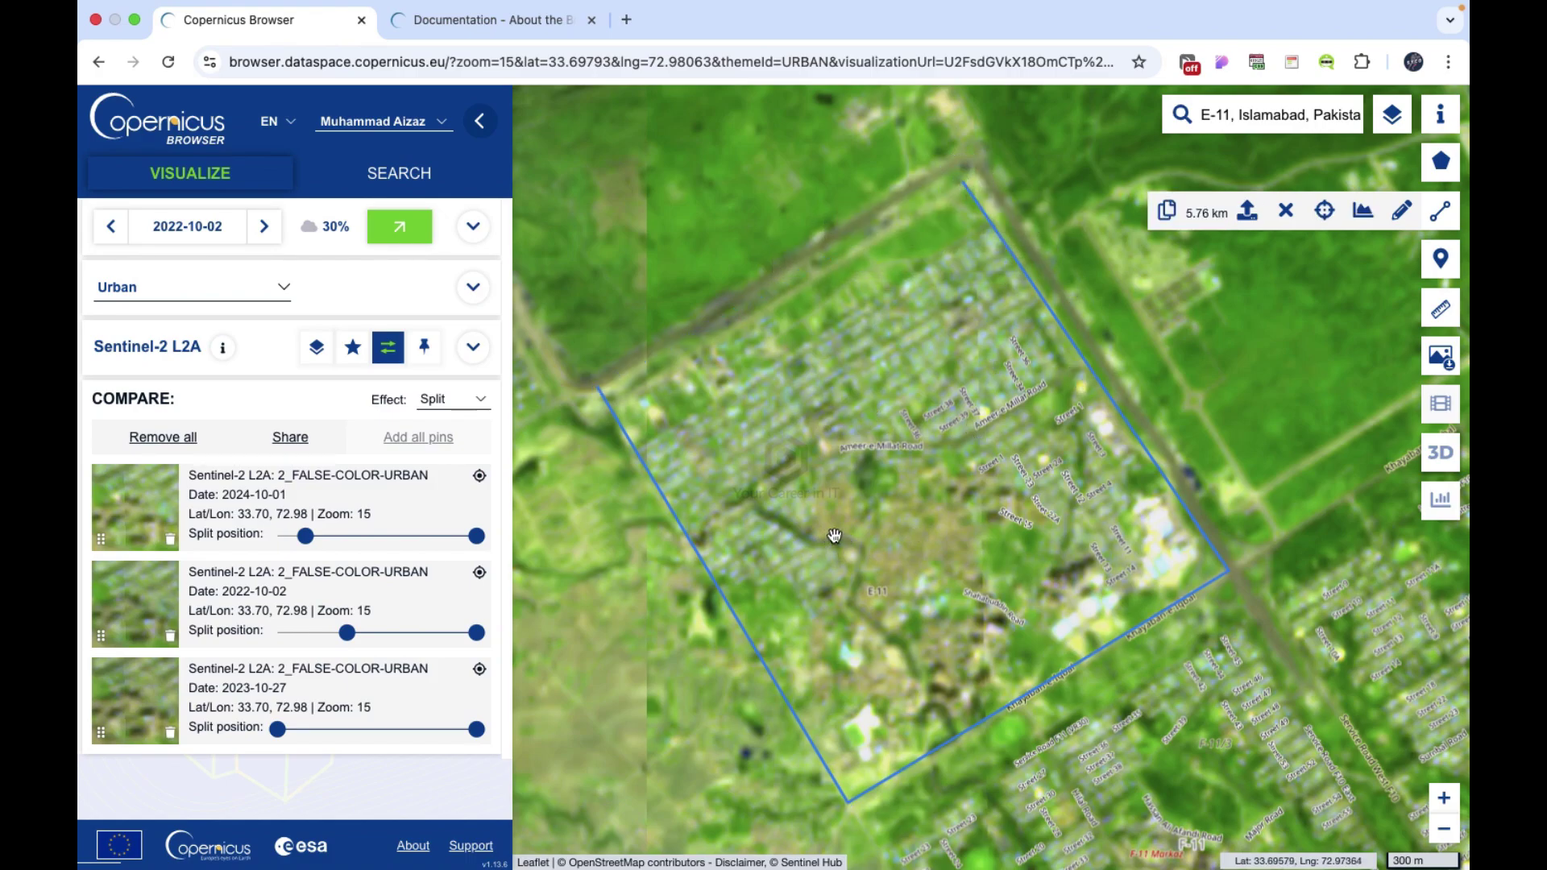
left_click_drag(929, 529, 1003, 528)
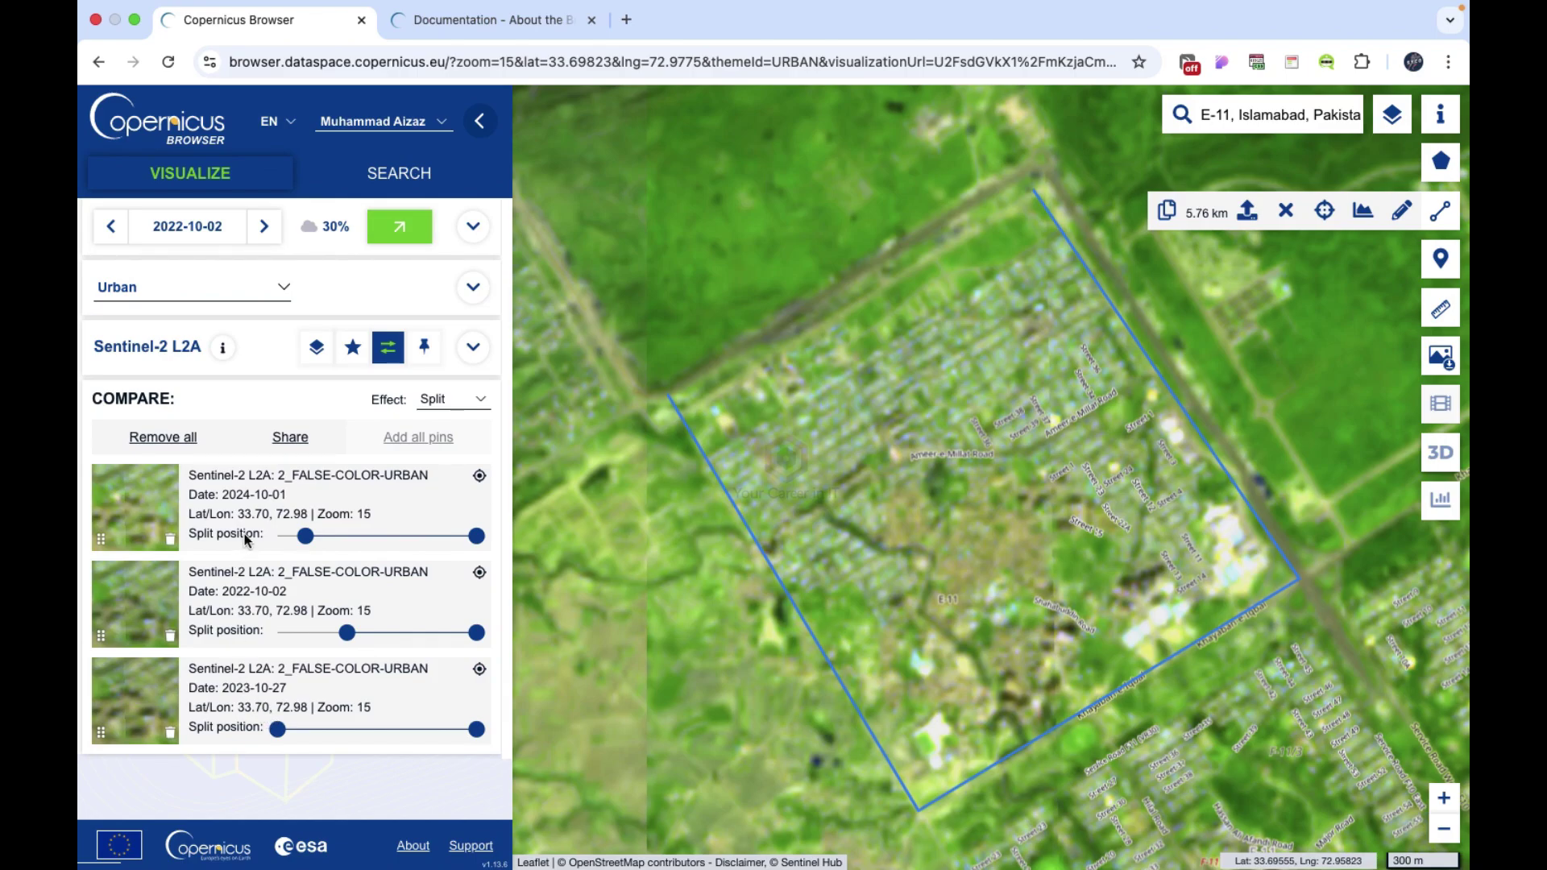
Step: Reorder the compared images with 2022-10-02 last and set the split positions so that only the 2022-10-02 image covers the map
left_click_drag(303, 536, 475, 531)
left_click_drag(292, 585, 260, 753)
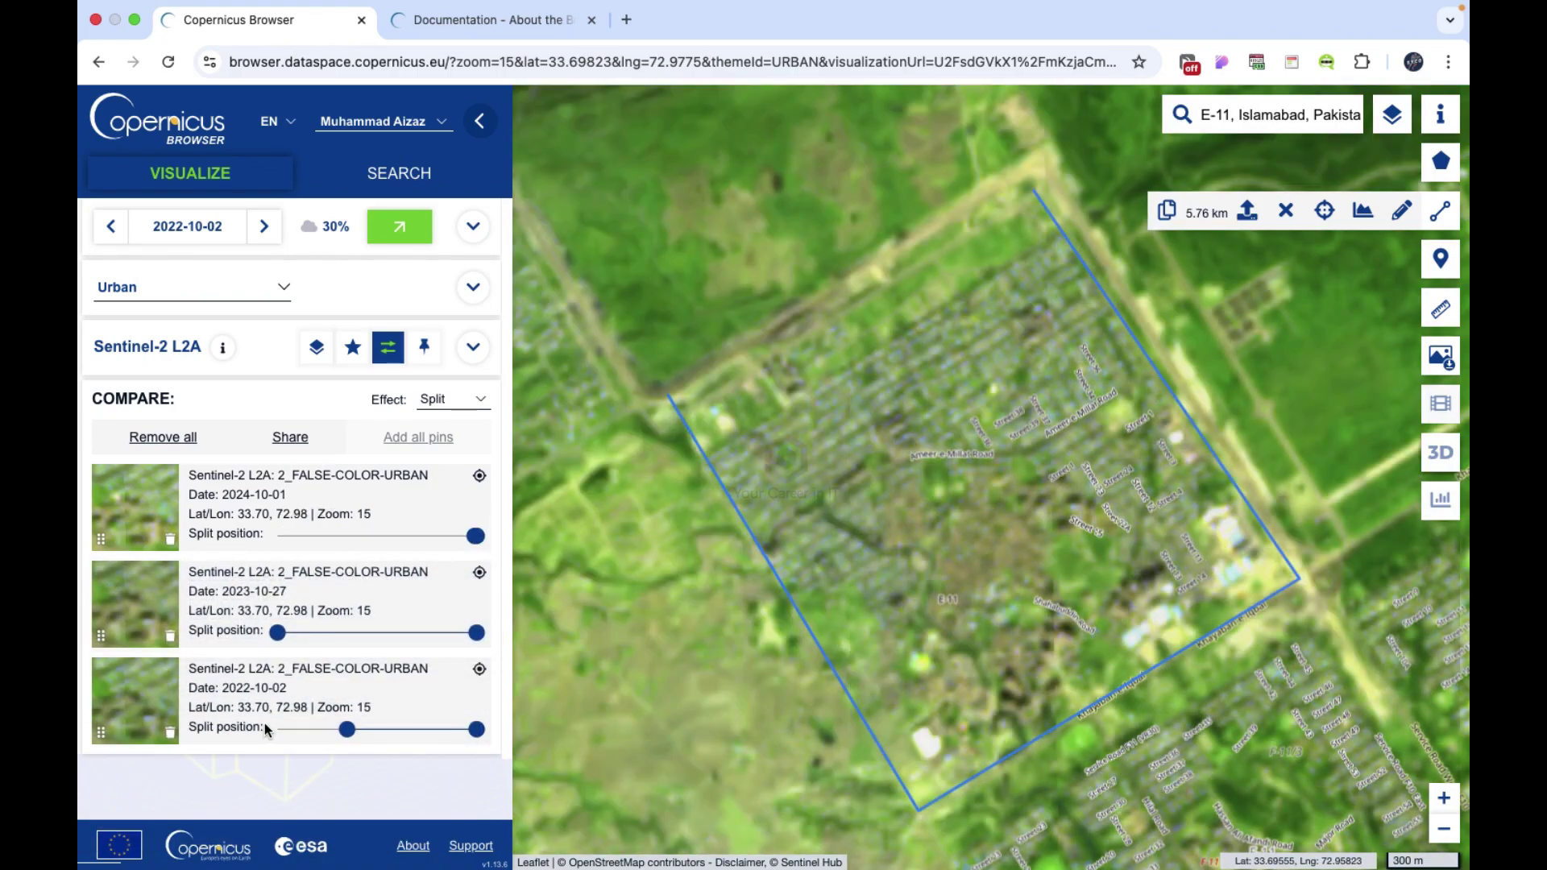
left_click_drag(283, 633, 476, 636)
left_click_drag(348, 729, 262, 705)
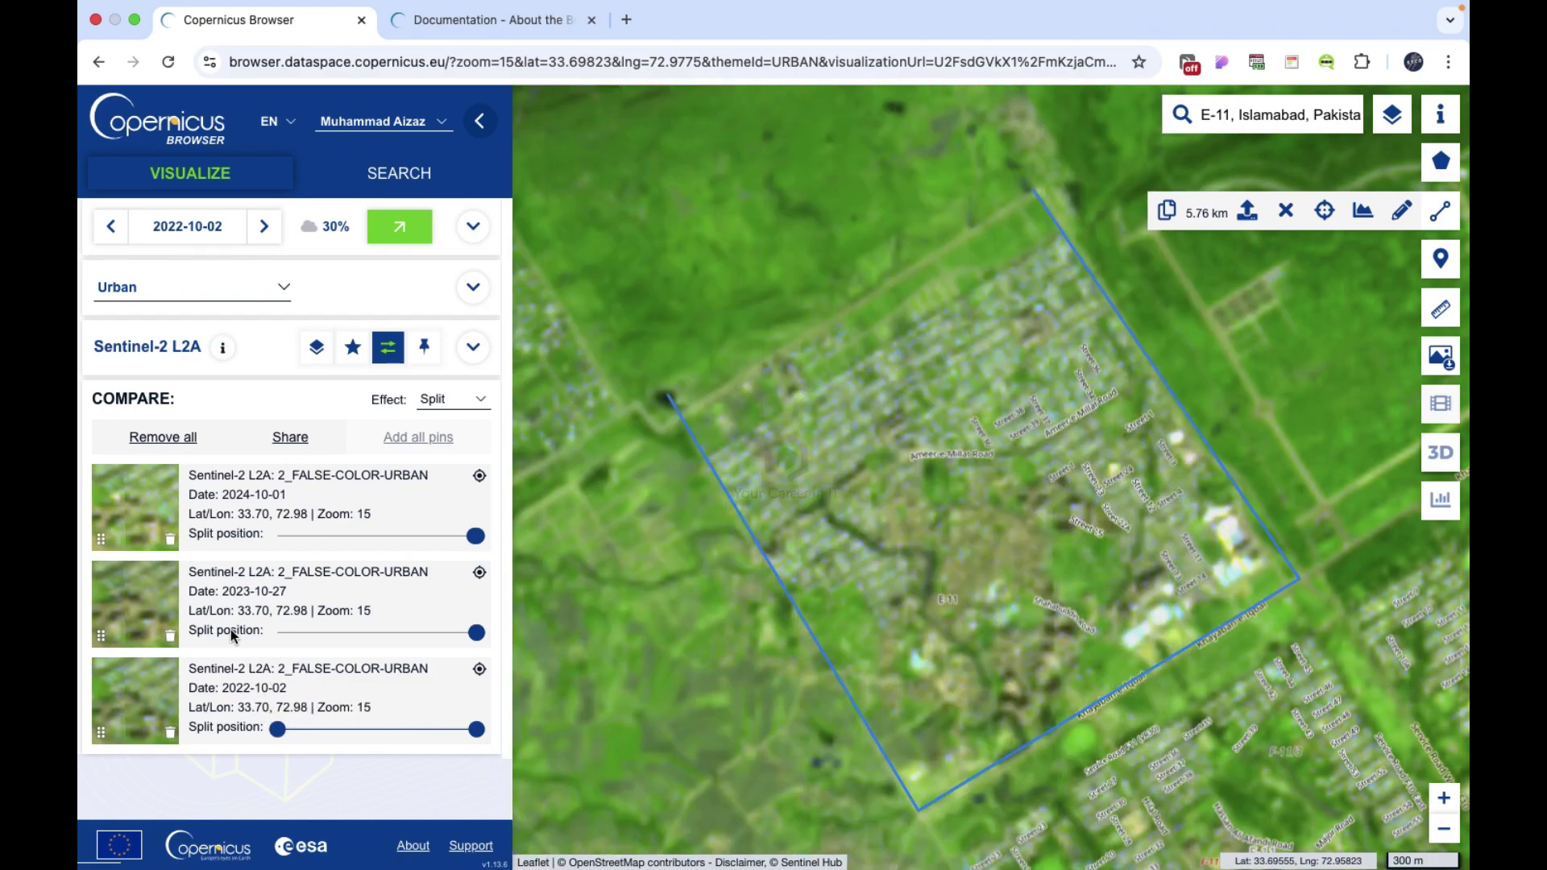
Step: Adjust the split positions of the 2023-10-27 and 2024-10-01 images to compare all three dates side by side over E-11
left_click(473, 634)
left_click_drag(473, 634, 366, 644)
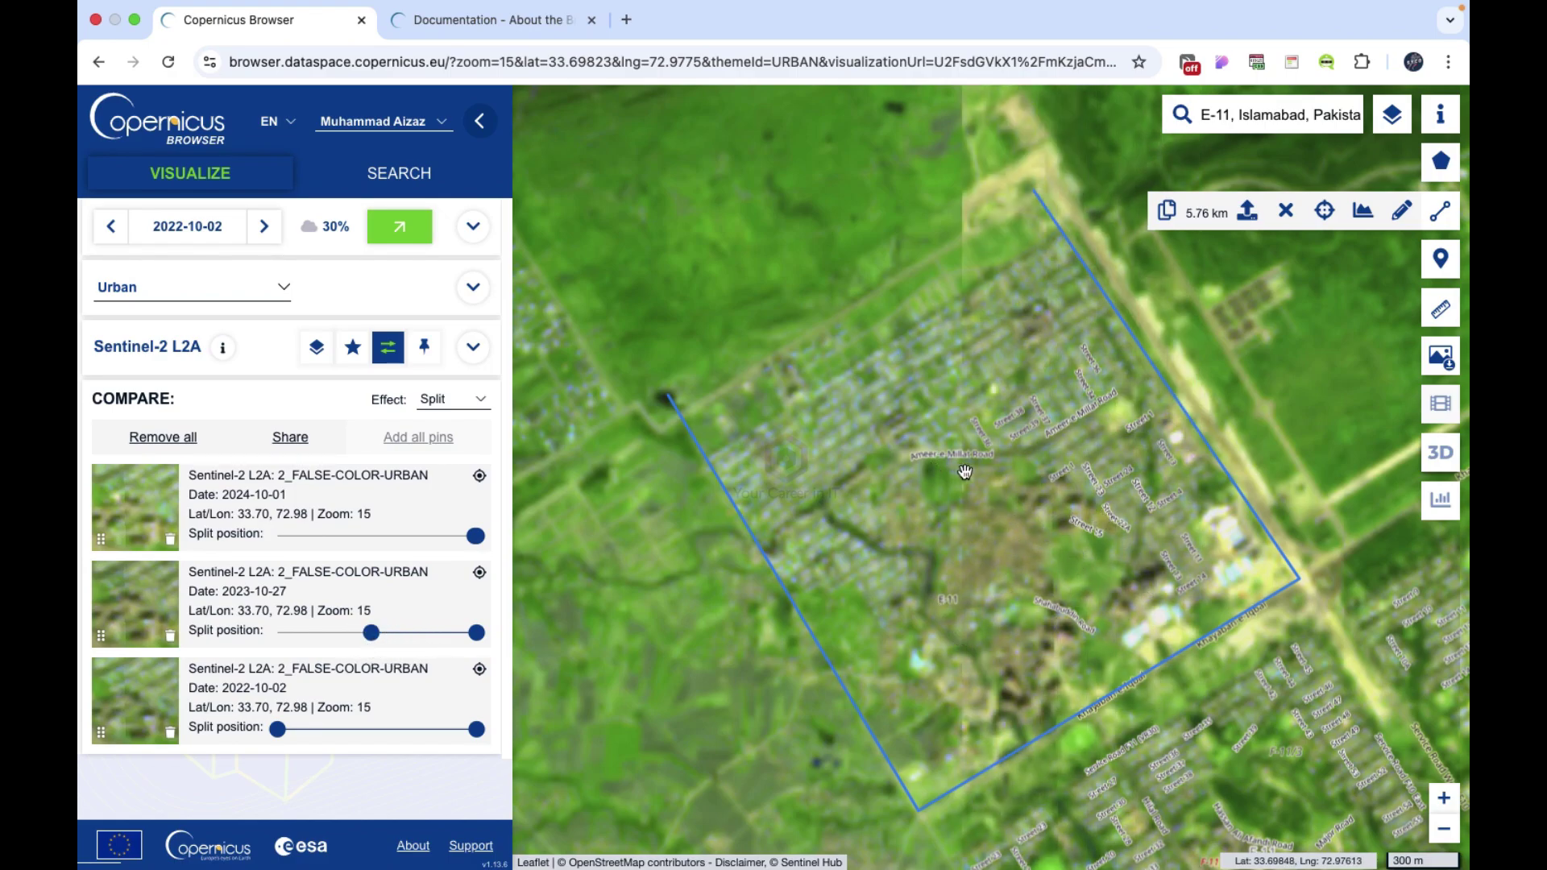
left_click_drag(371, 634, 318, 629)
left_click_drag(474, 538, 403, 536)
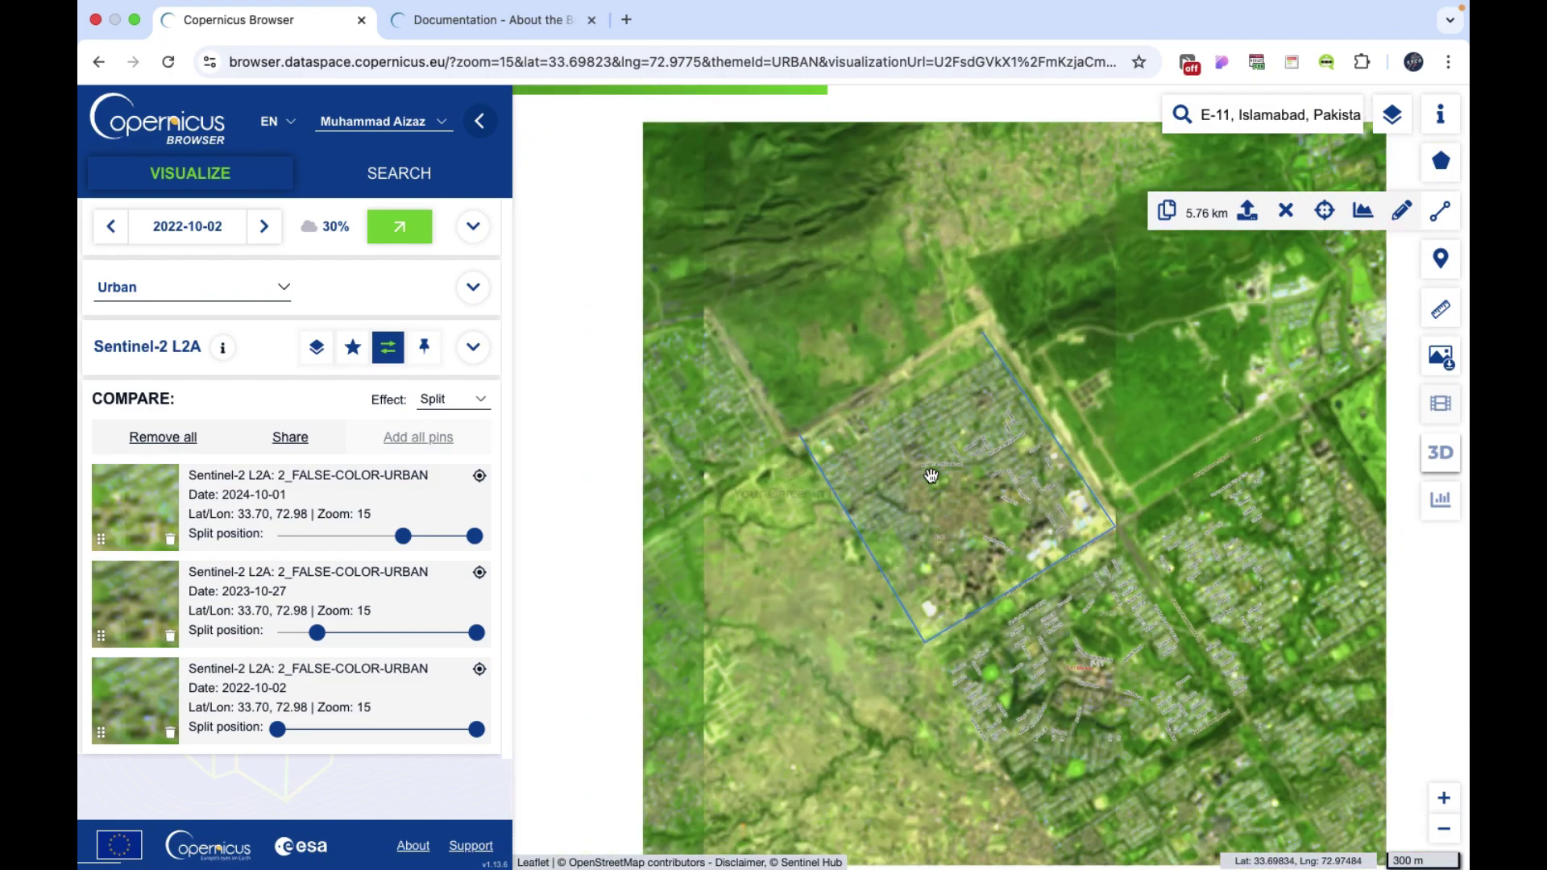
left_click_drag(932, 476, 934, 477)
scroll(938, 484, "up", 4)
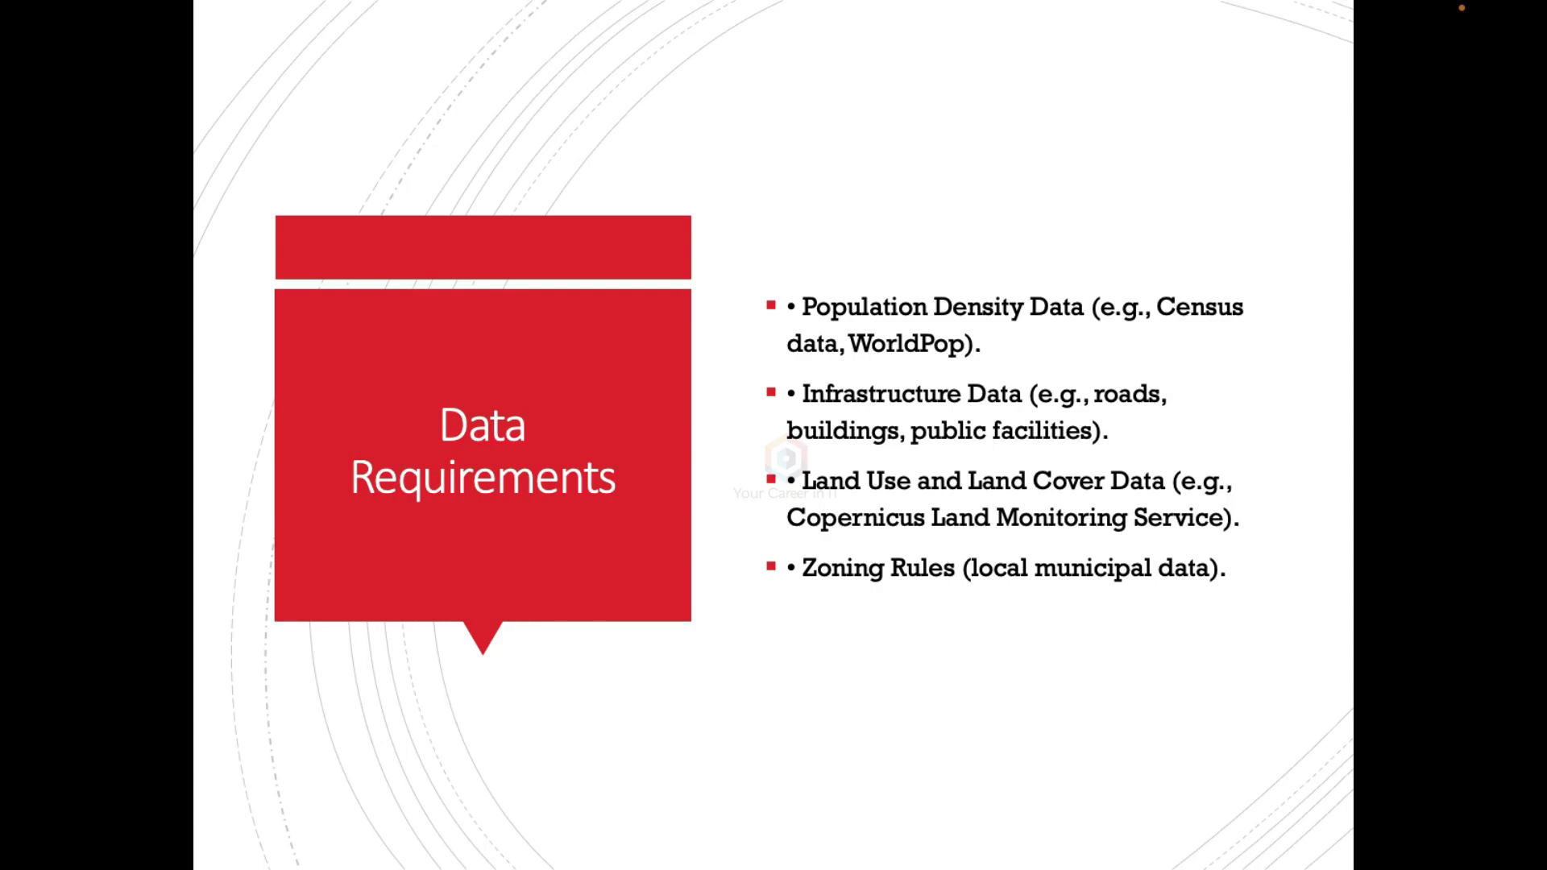
Step: Switch to the Urban Planning project in QGIS and display the E11 population Density and E11_boundary layers
key("super+Tab")
key("super+Tab")
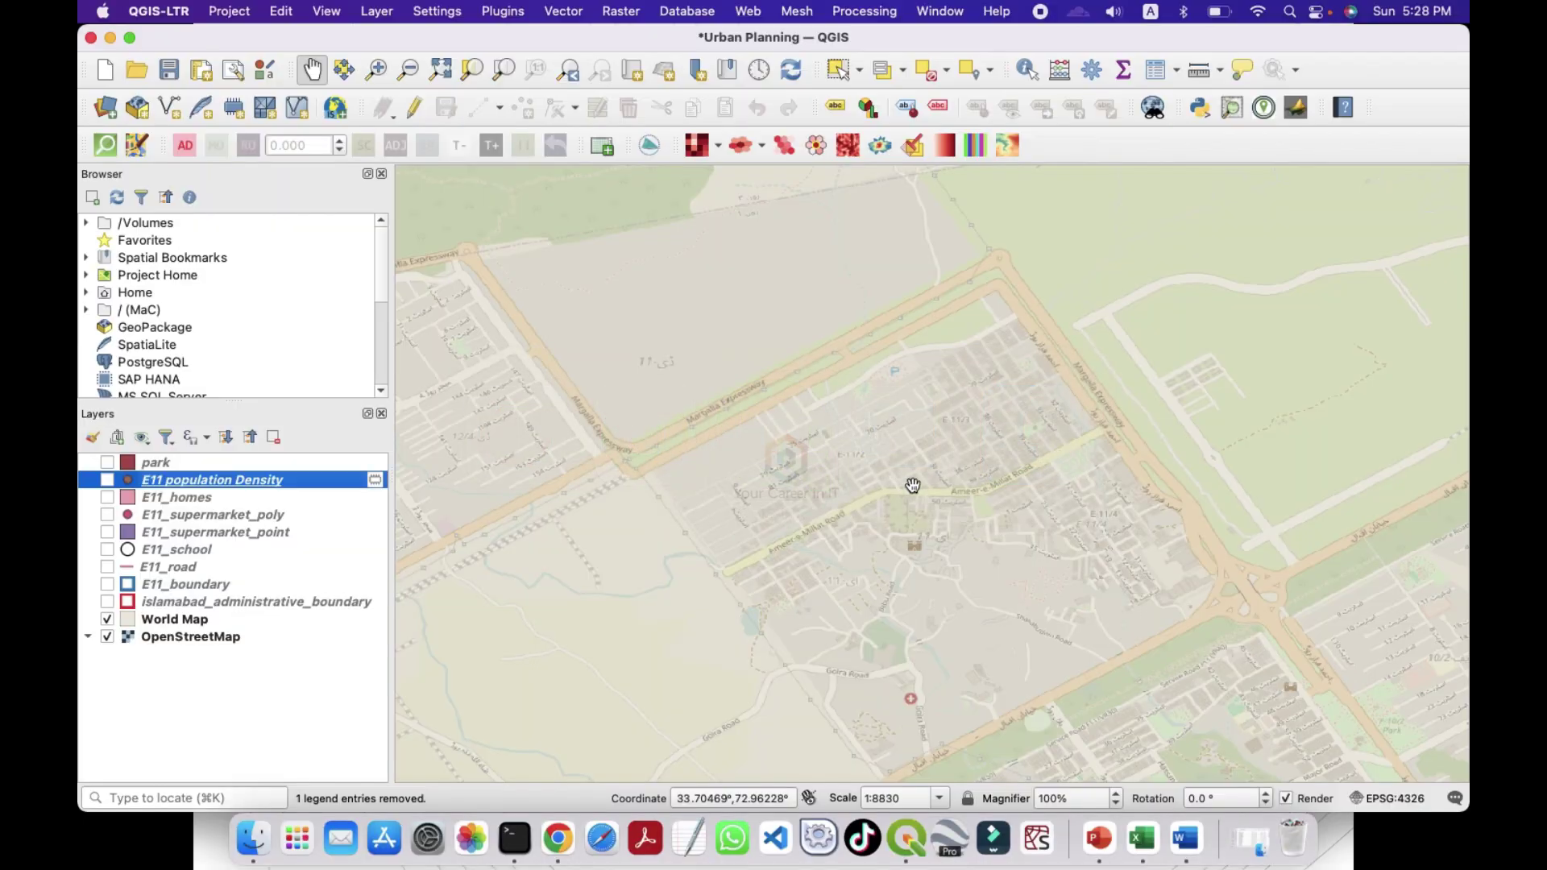
left_click(107, 480)
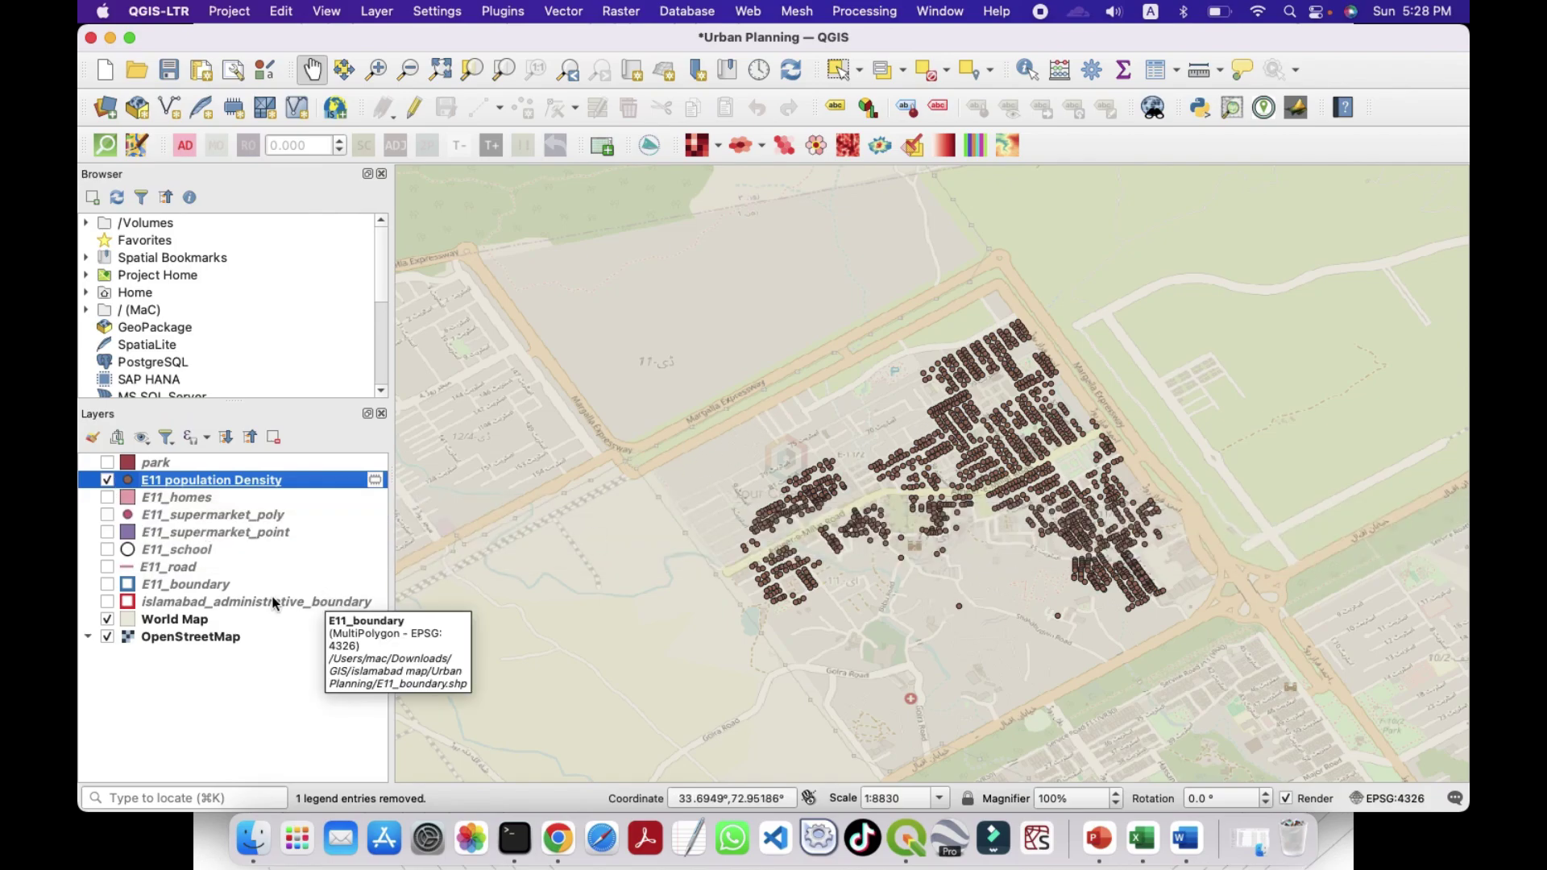
left_click(107, 584)
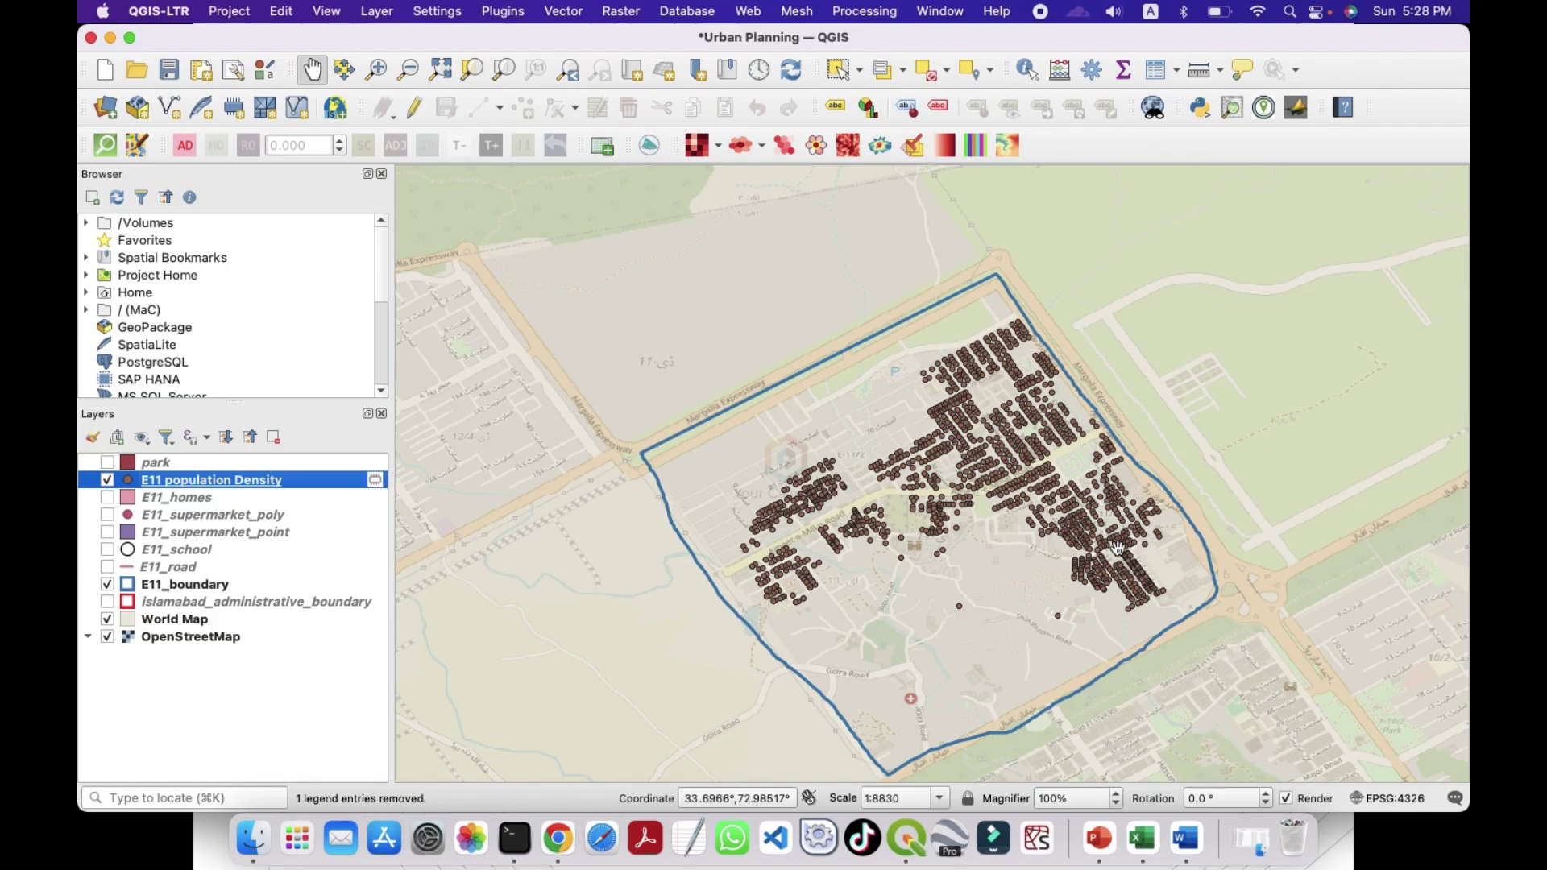
scroll(1117, 547, "up", 1)
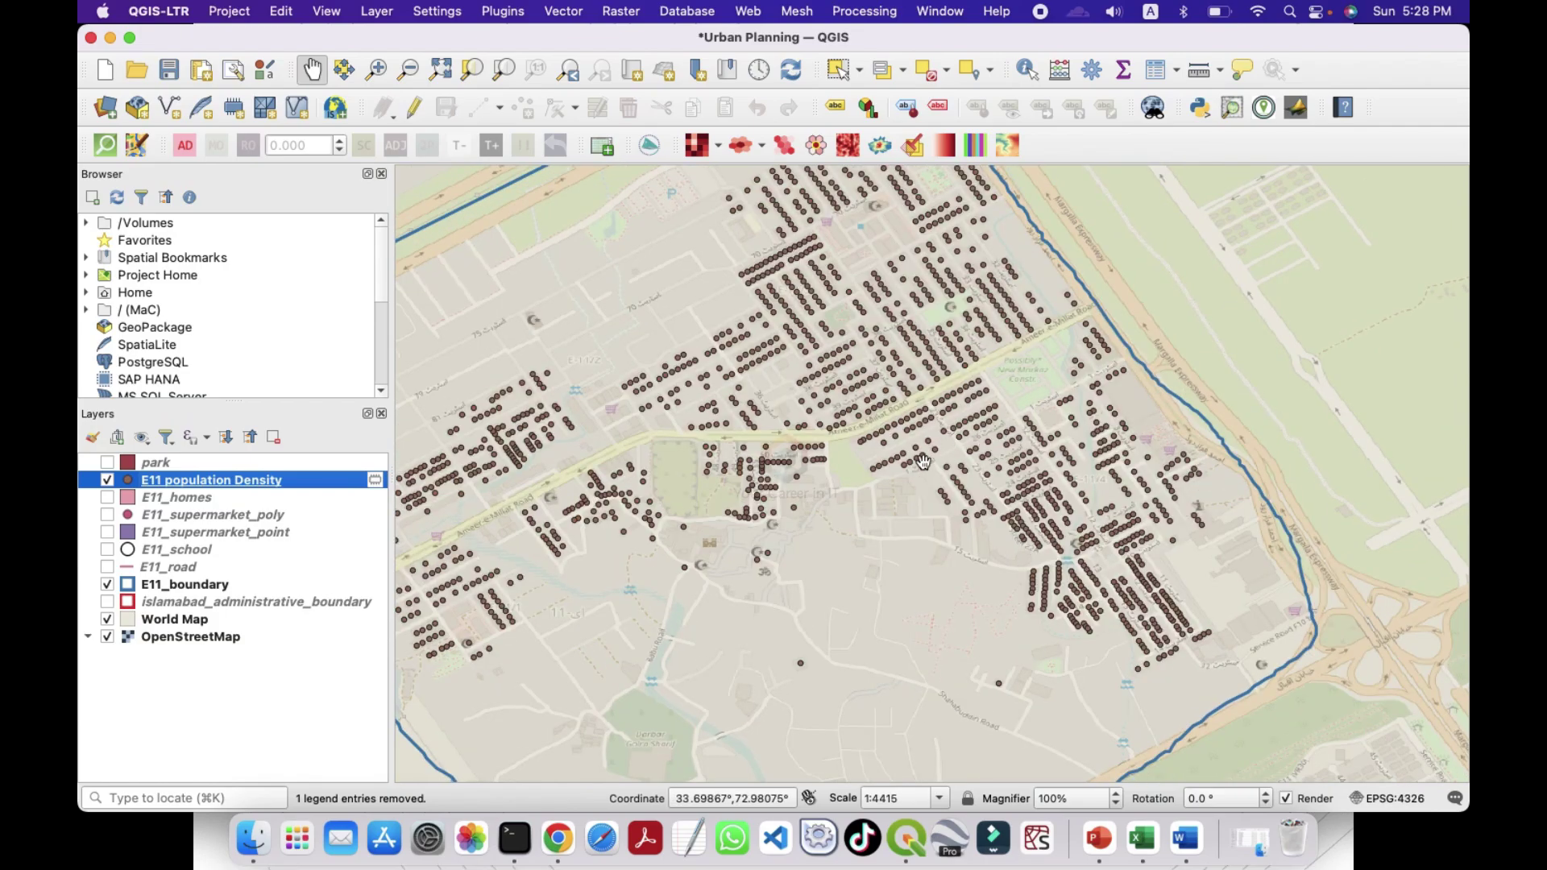
scroll(926, 459, "down", 1)
scroll(1030, 525, "up", 1)
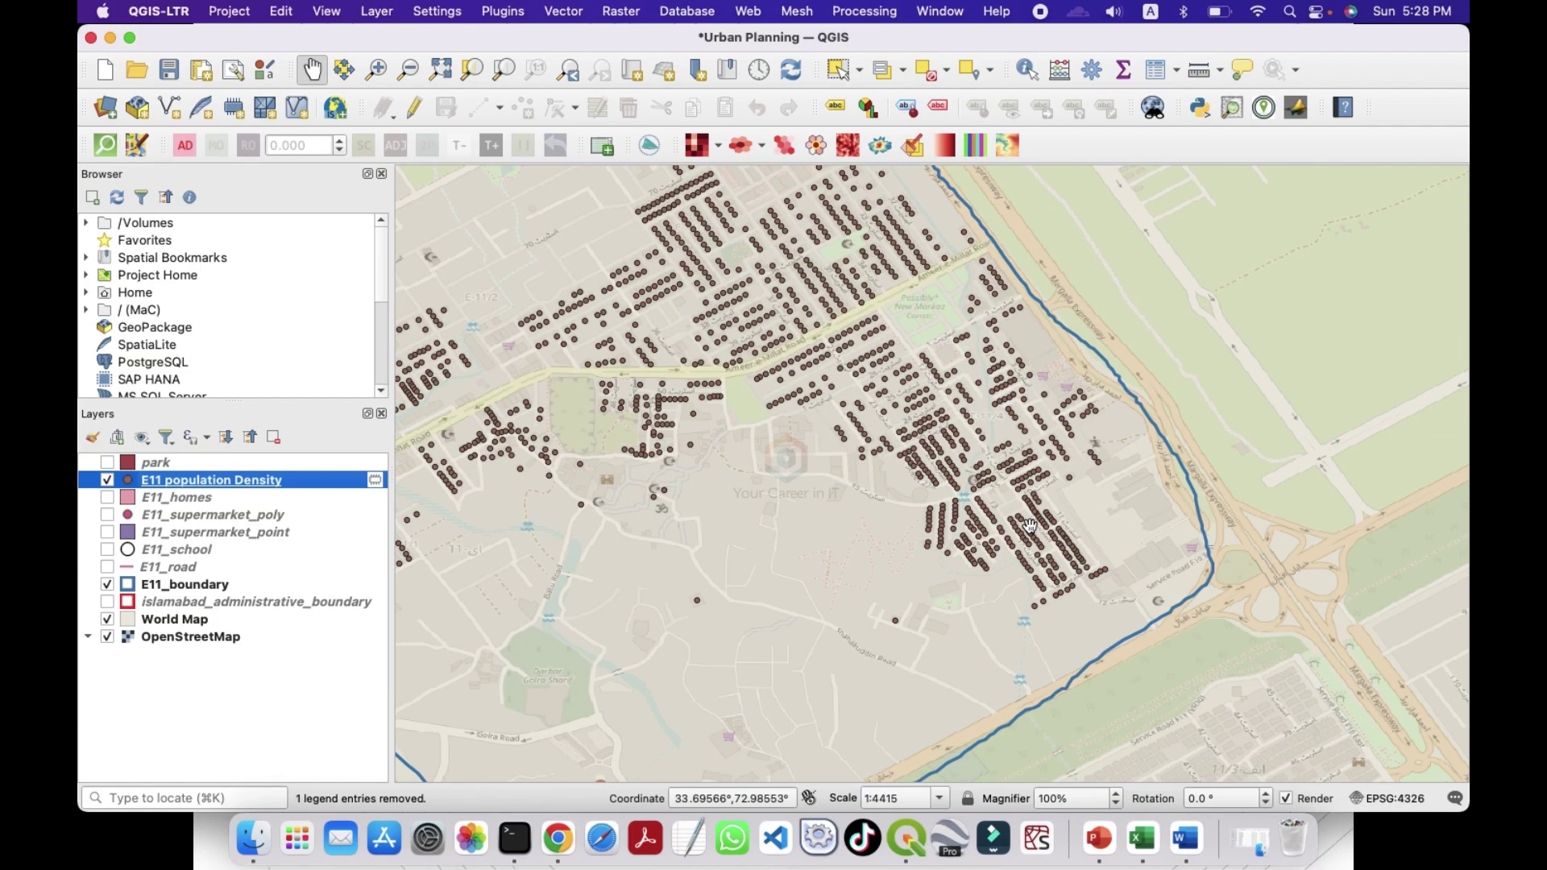
scroll(1113, 493, "down", 1)
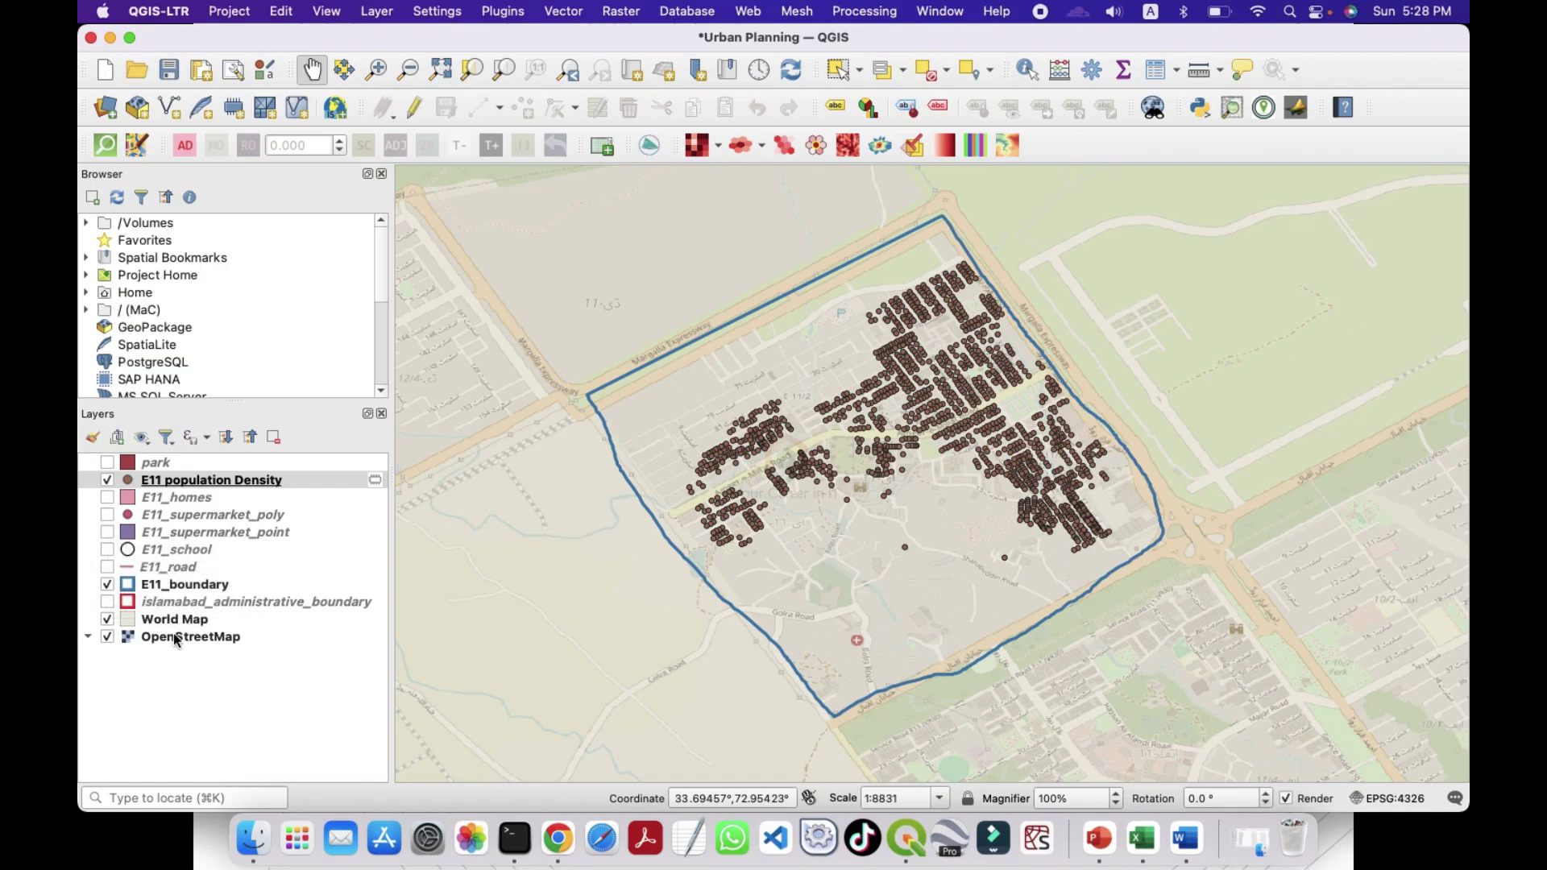
Step: Display the E11_road, E11_supermarket_poly and E11_supermarket_point layers on the map
left_click(107, 567)
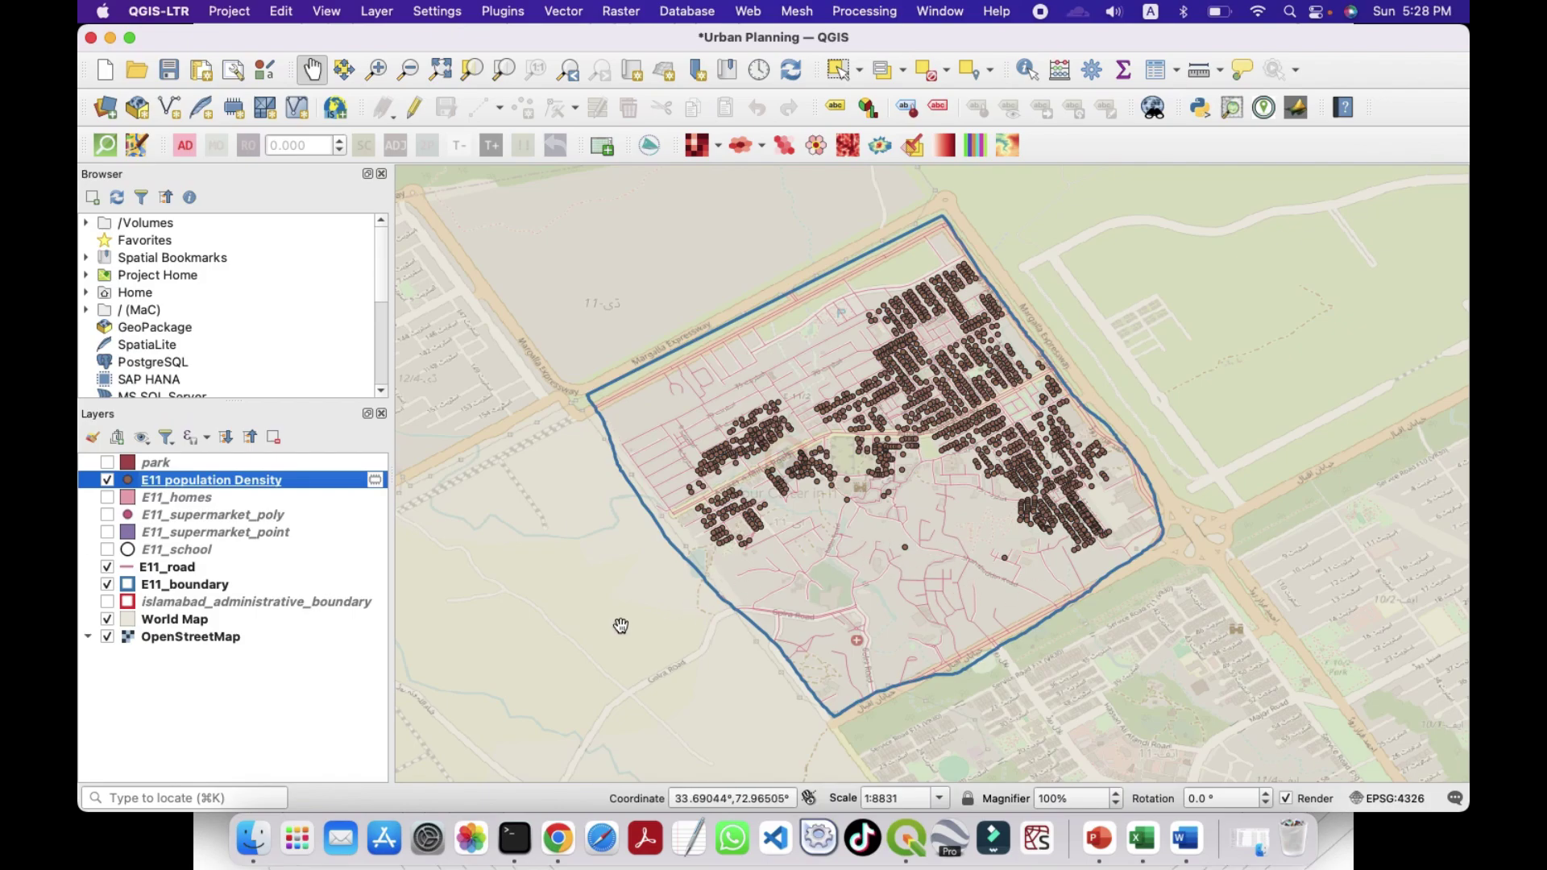
left_click(108, 517)
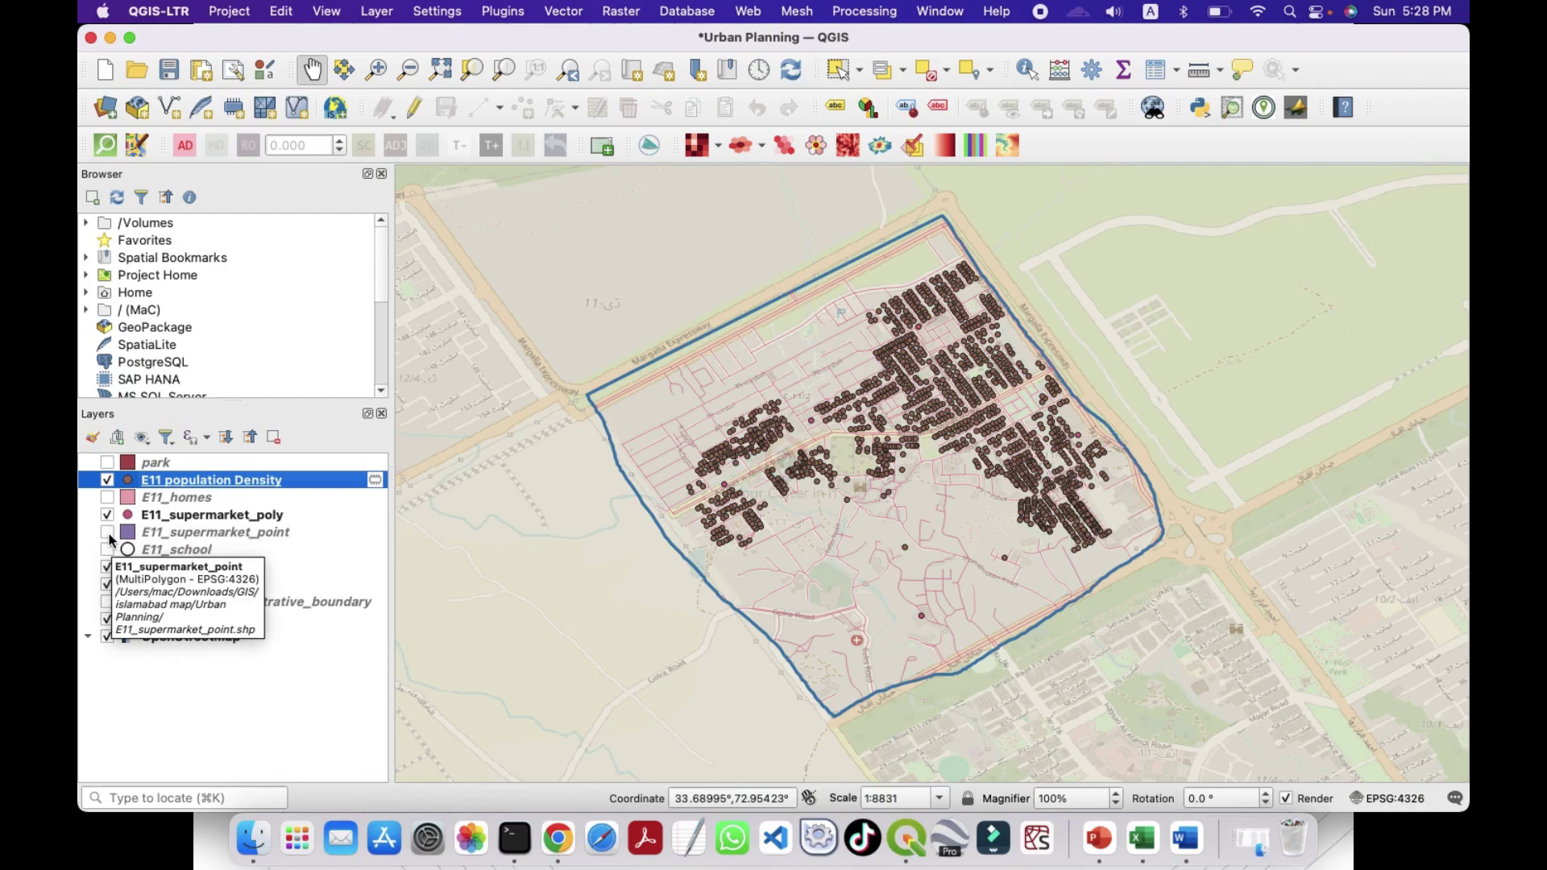
left_click(108, 533)
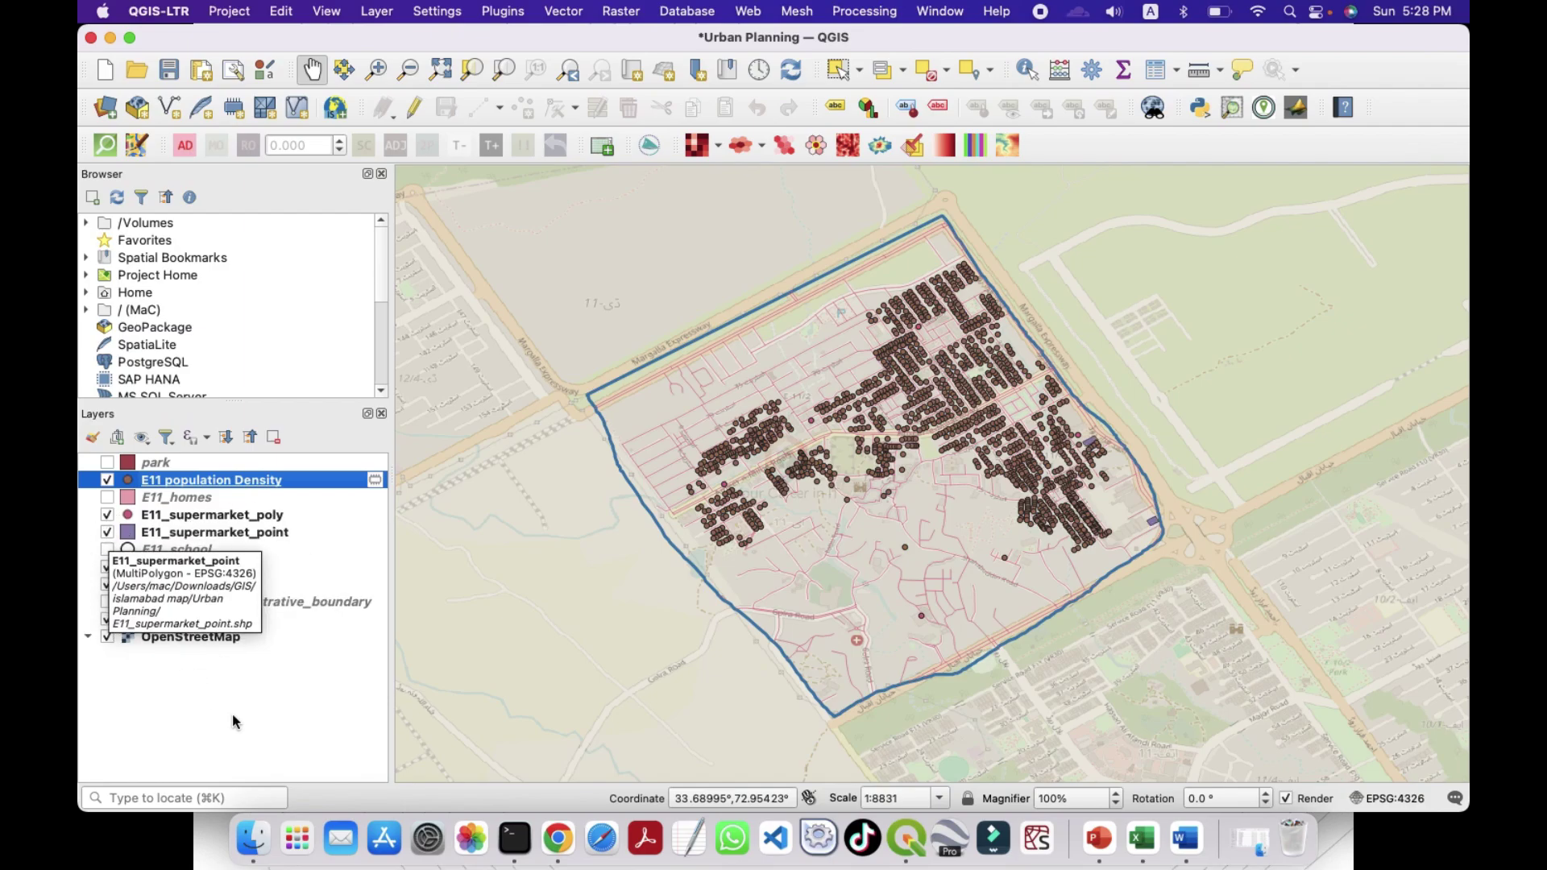
Step: Turn on labels for the E11_supermarket_poly and E11_supermarket_point layers
right_click(225, 515)
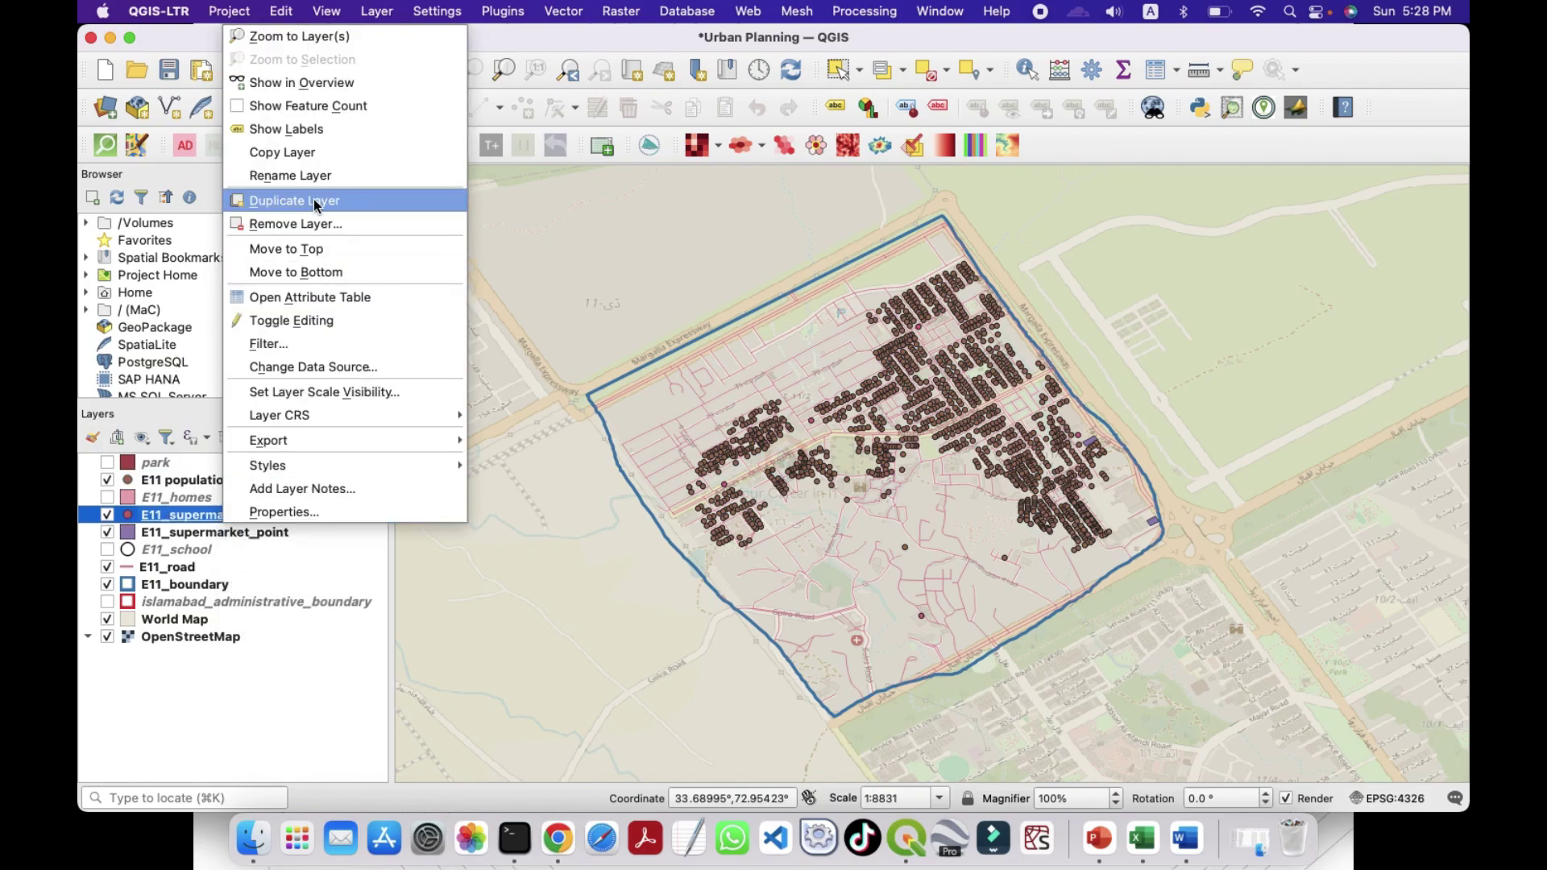
left_click(304, 149)
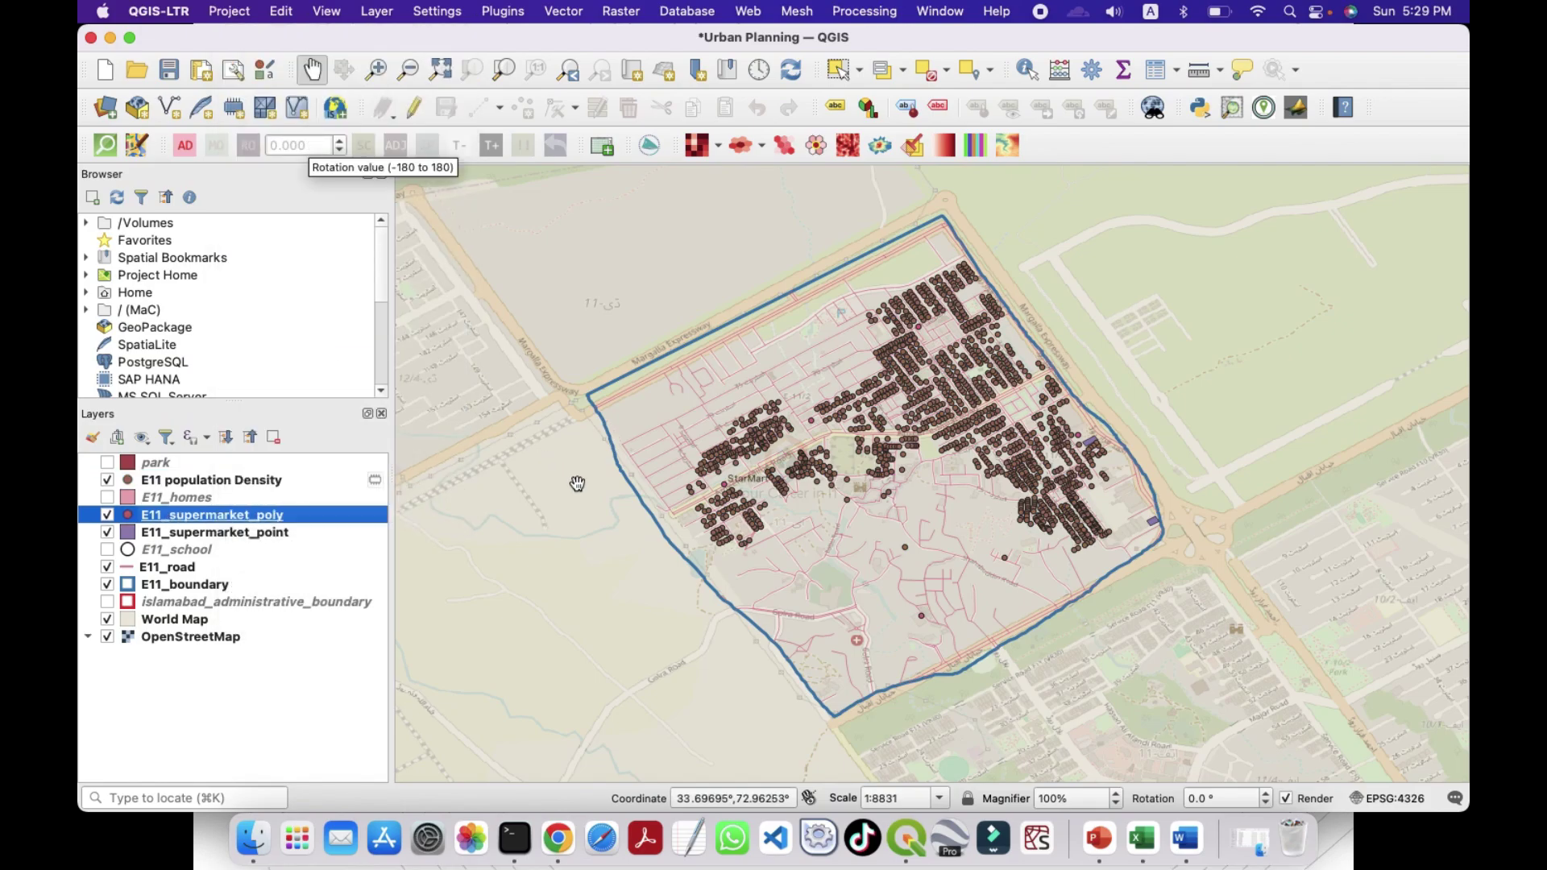
scroll(764, 493, "up", 1)
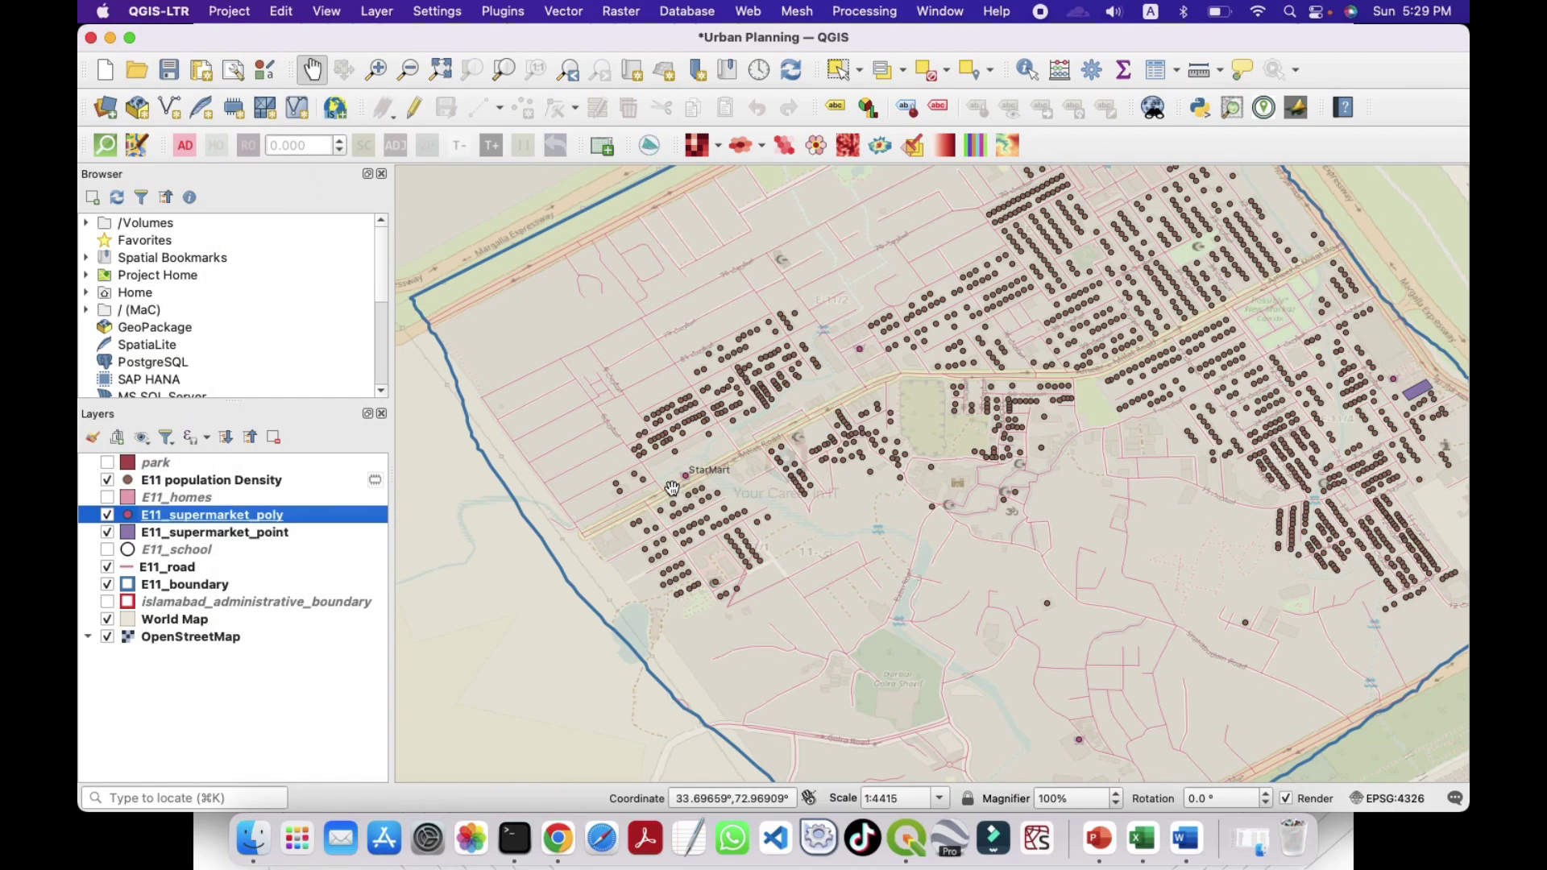
scroll(764, 495, "down", 1)
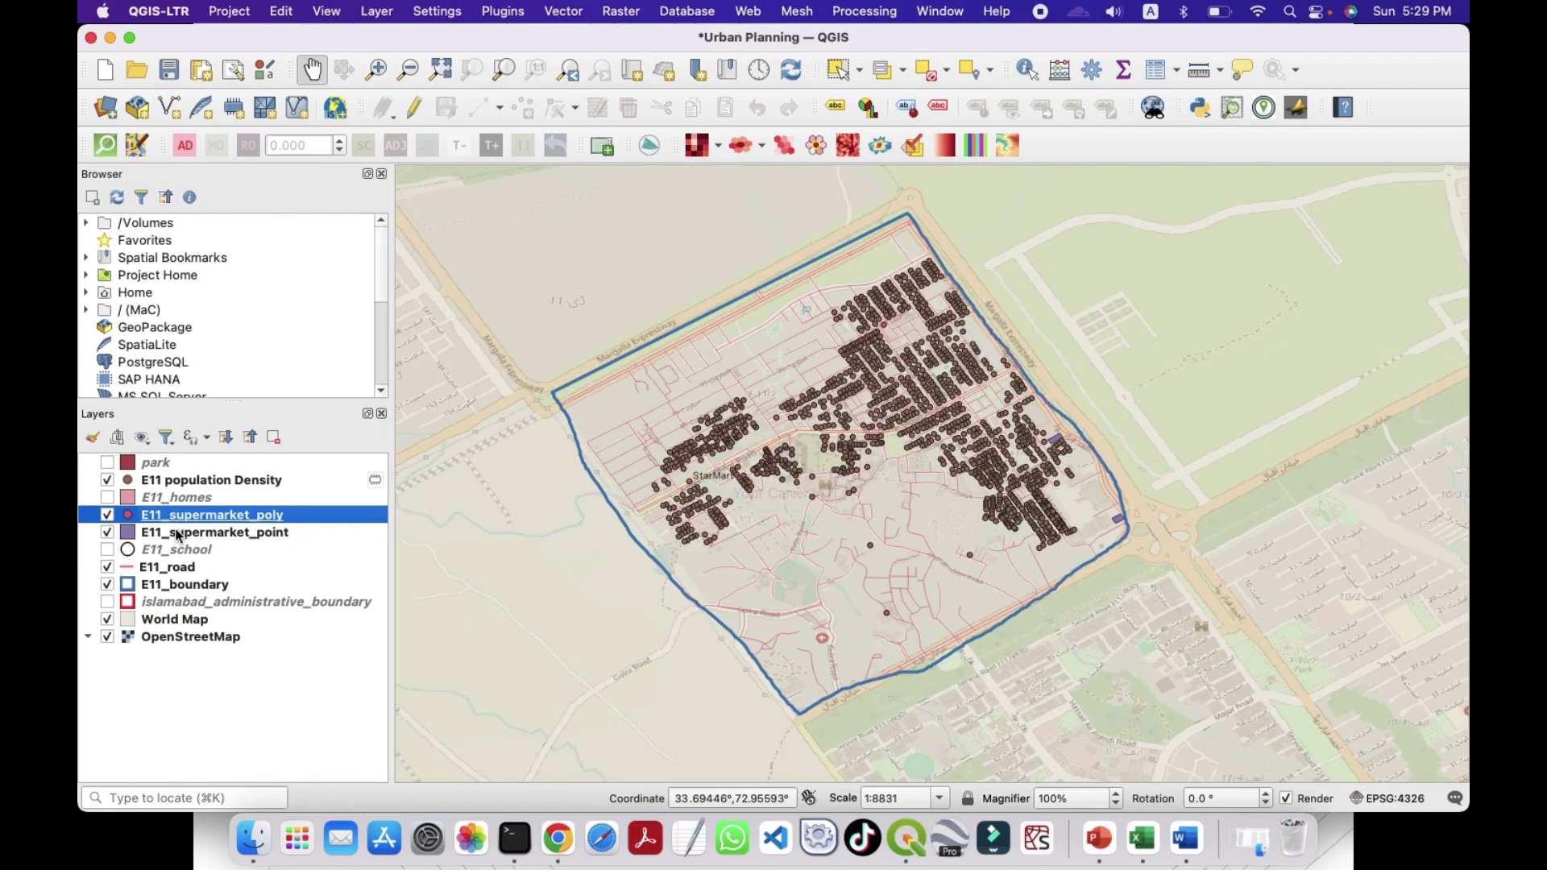
right_click(178, 534)
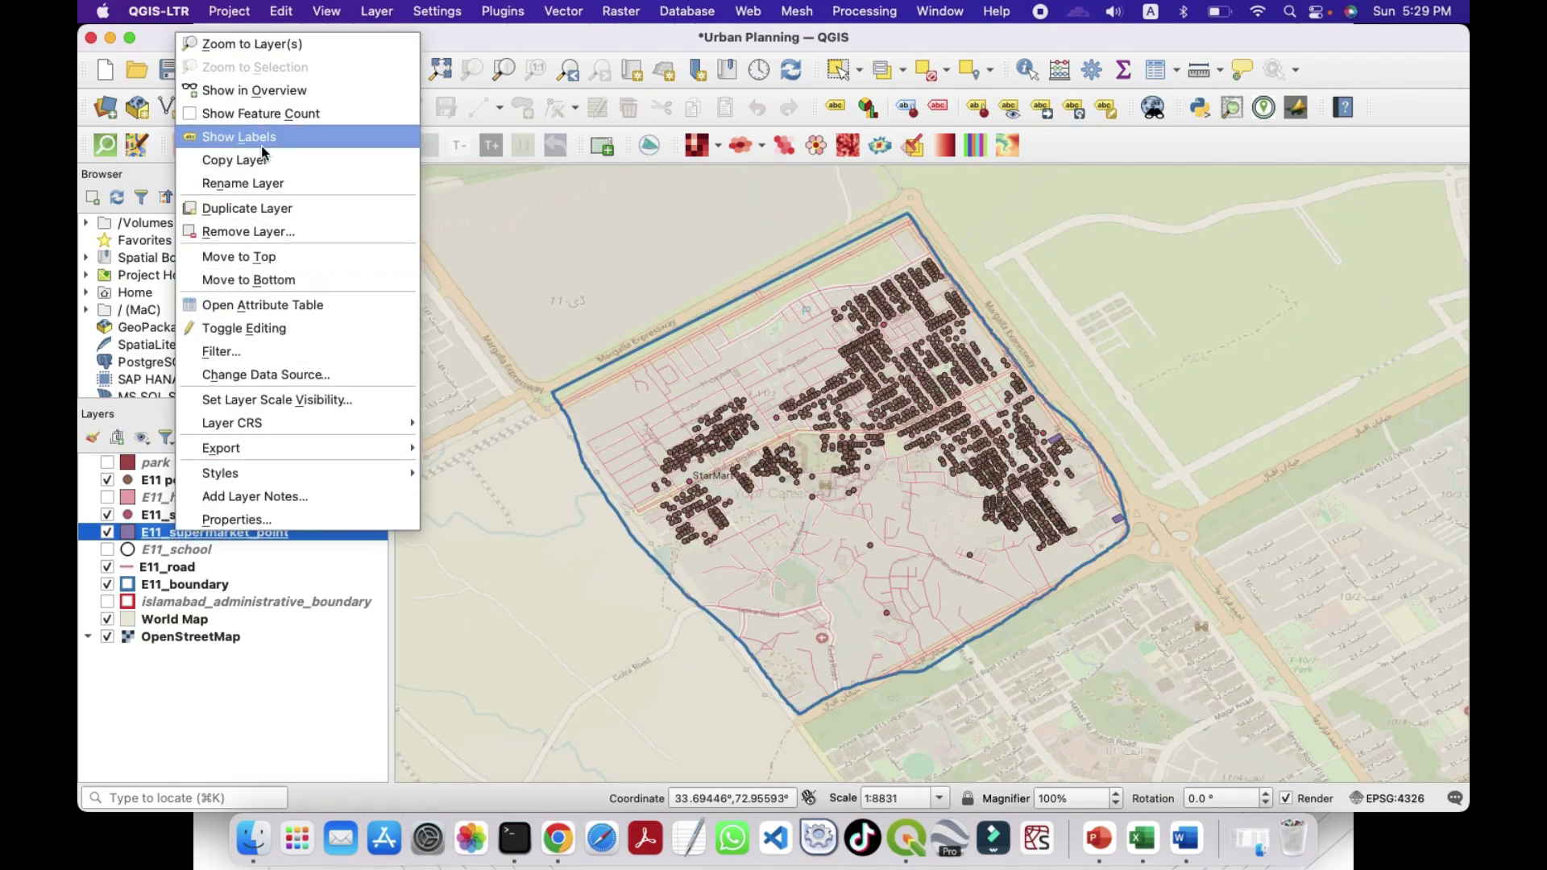
left_click(262, 153)
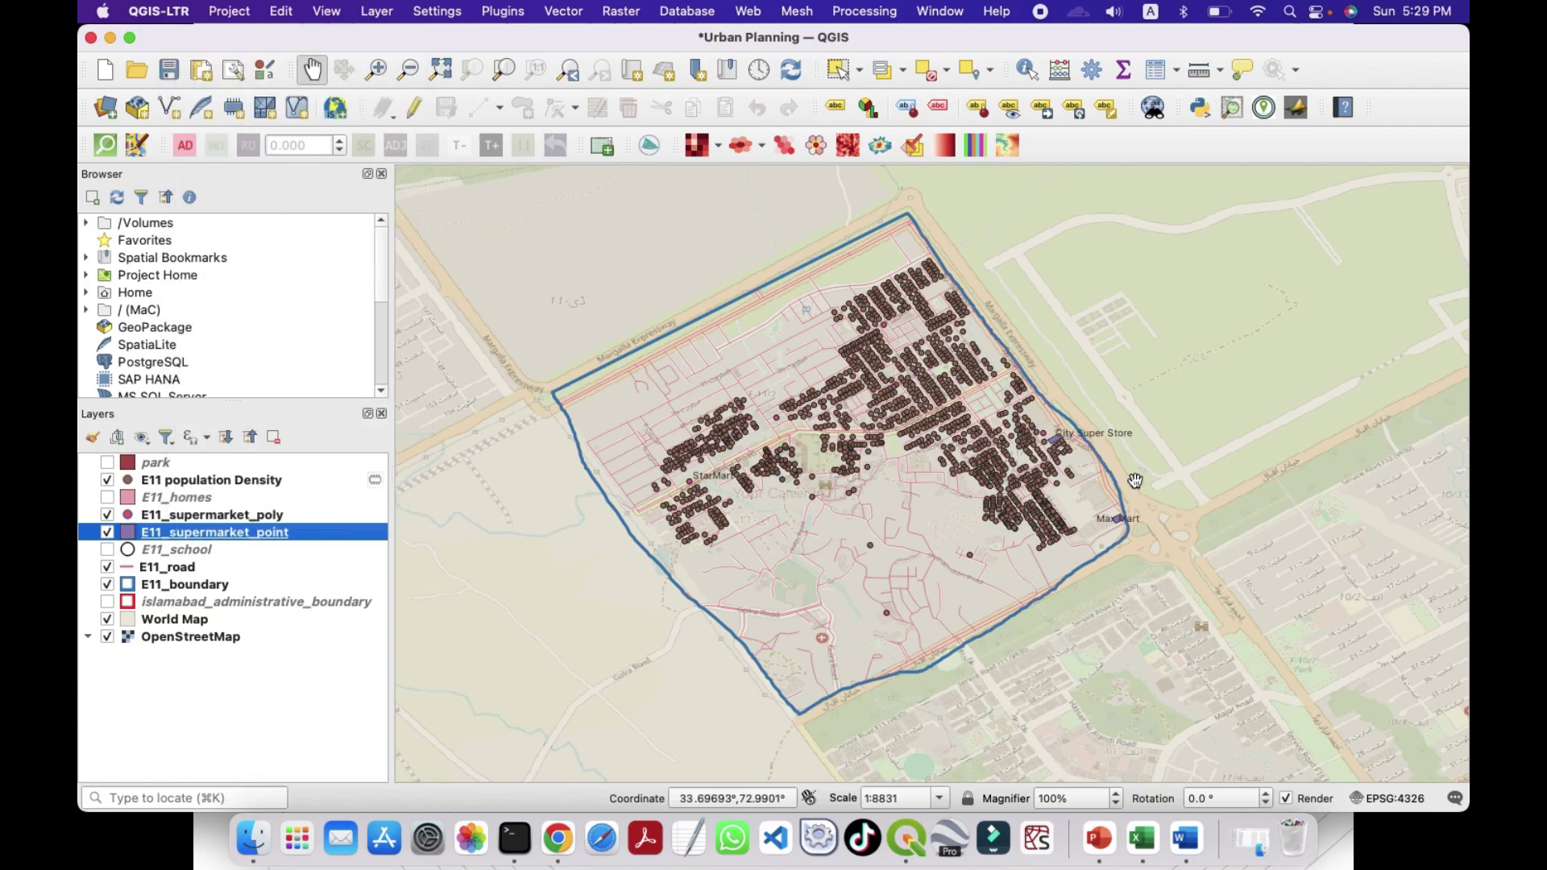
Step: Turn off the labels of the two E11 supermarket layers
right_click(153, 540)
left_click(250, 139)
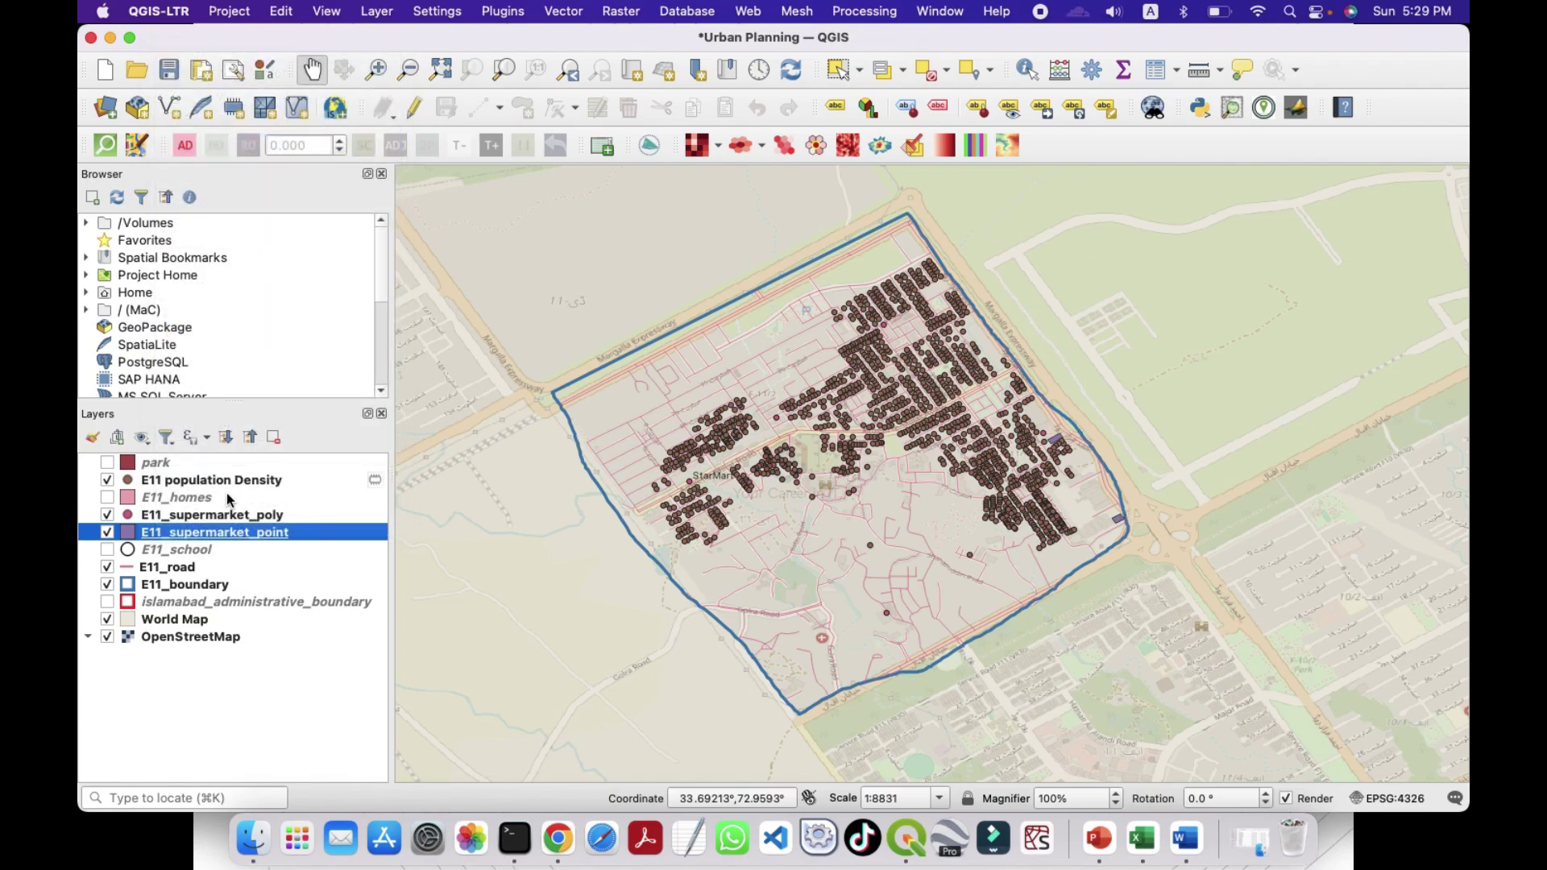
left_click(212, 516)
right_click(212, 517)
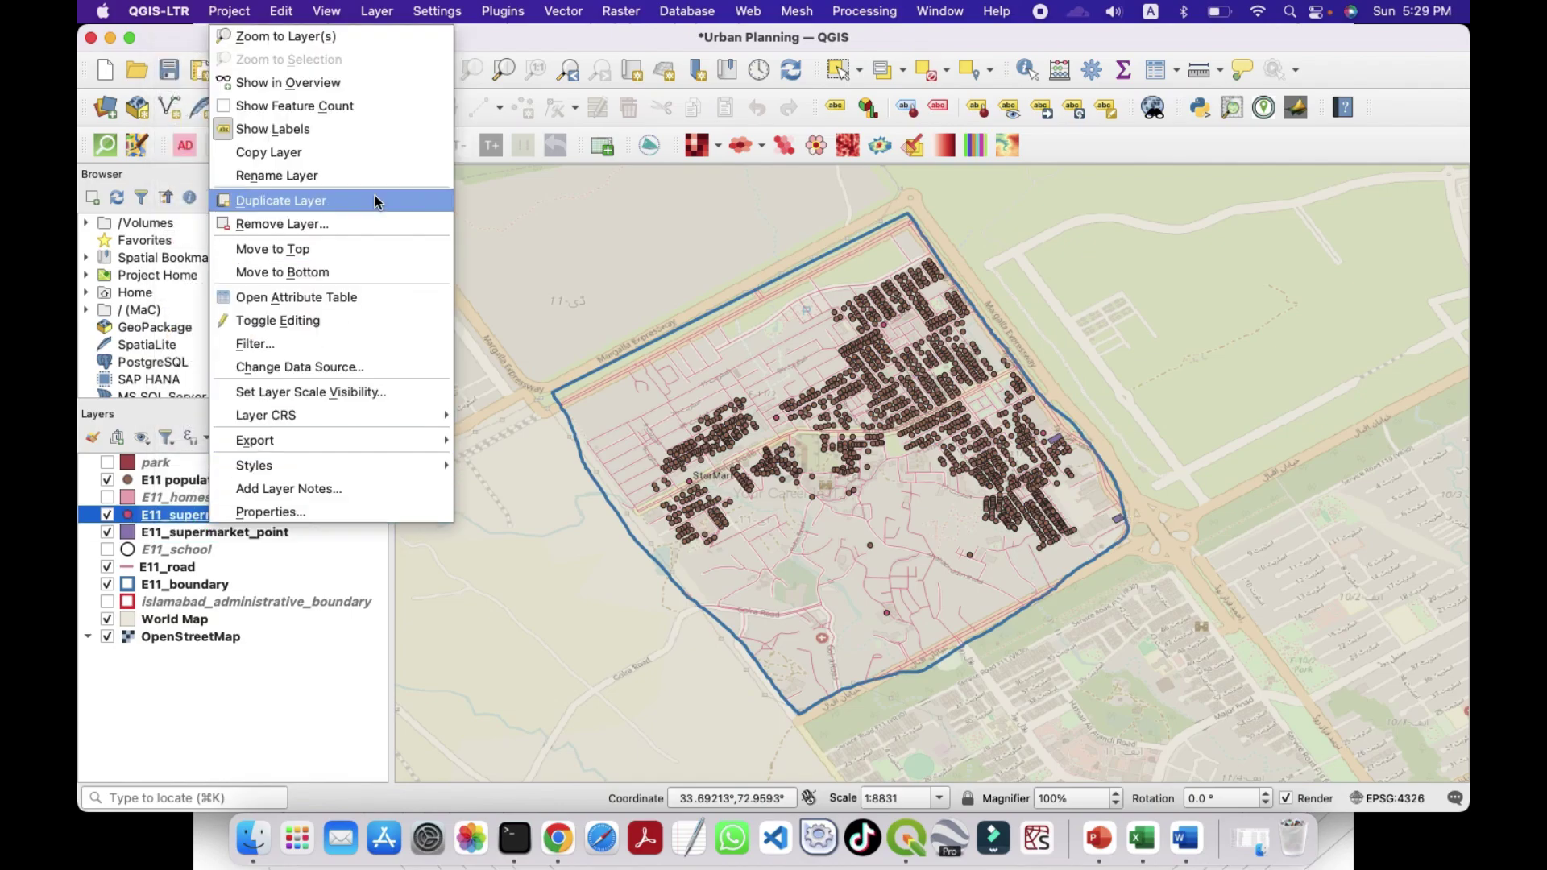
left_click(344, 138)
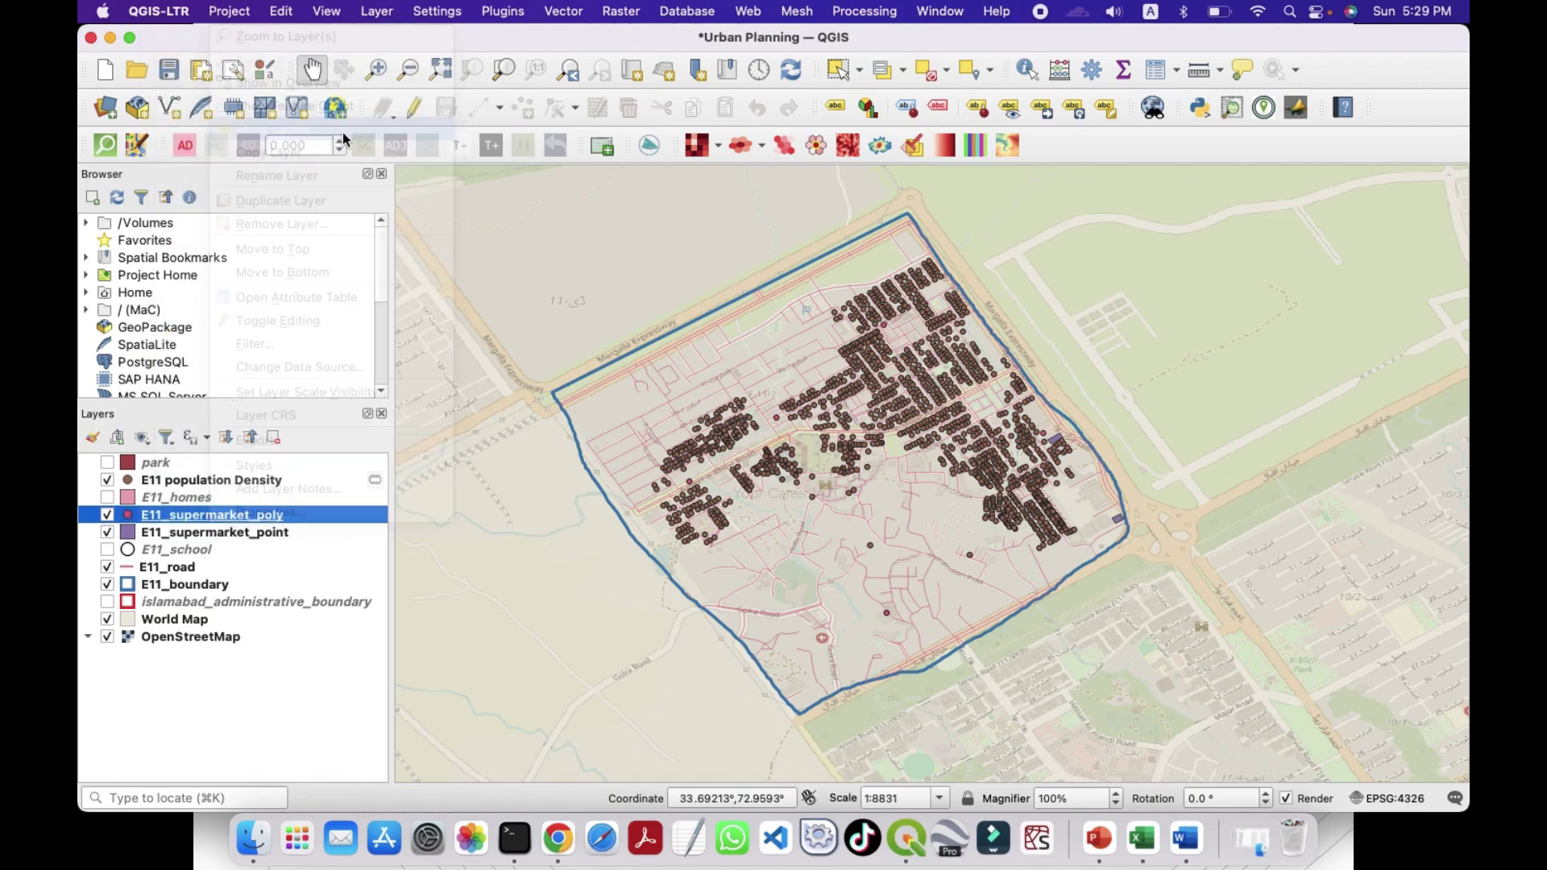
Step: Display the E11_school layer and turn on its labels
left_click(107, 549)
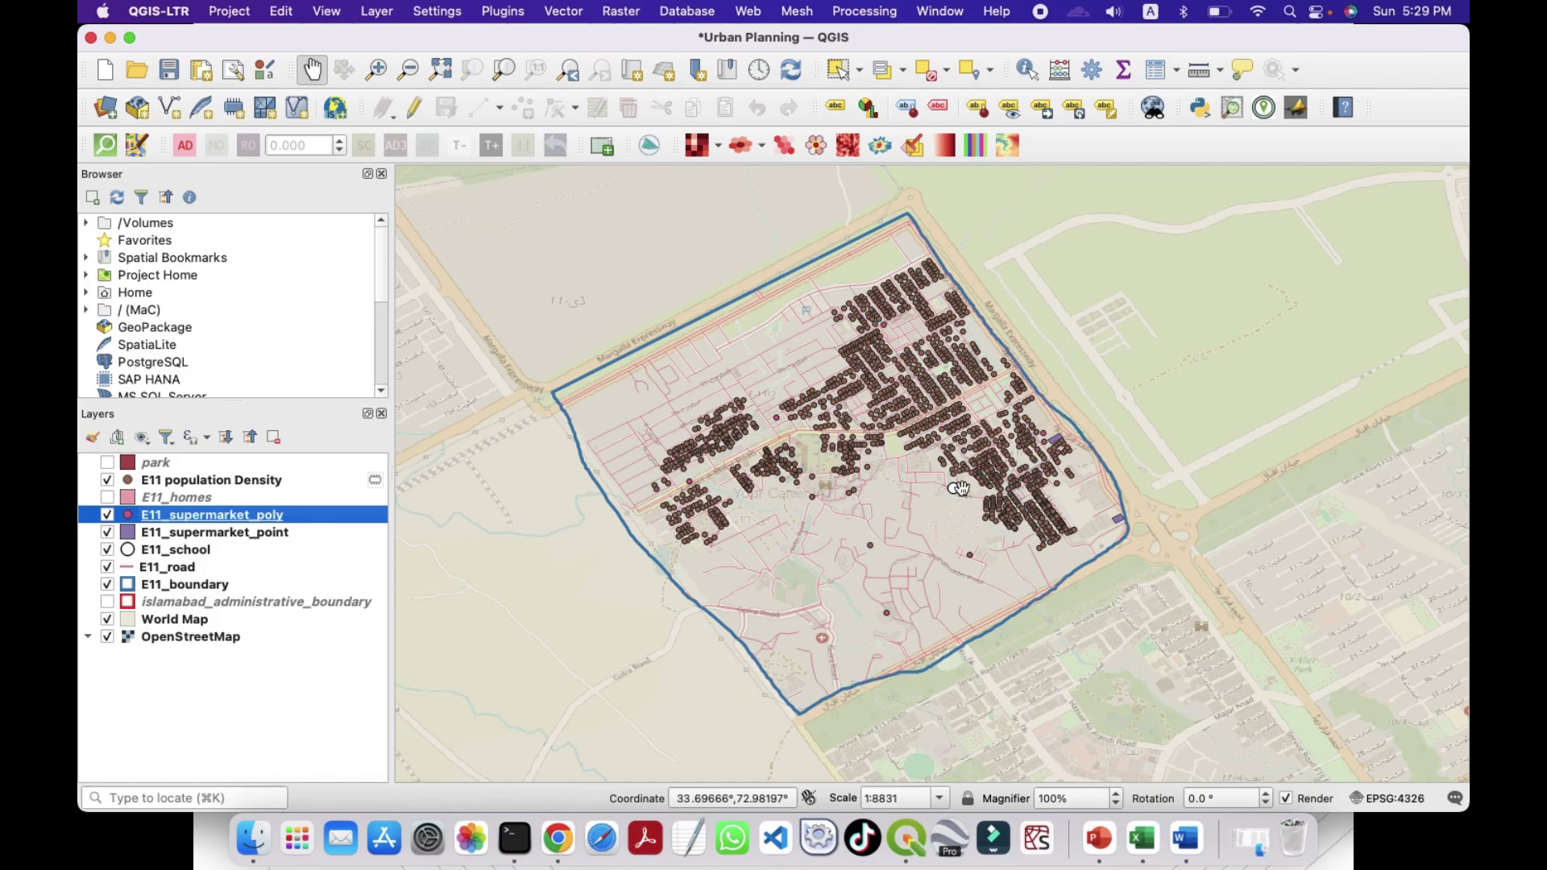
right_click(145, 558)
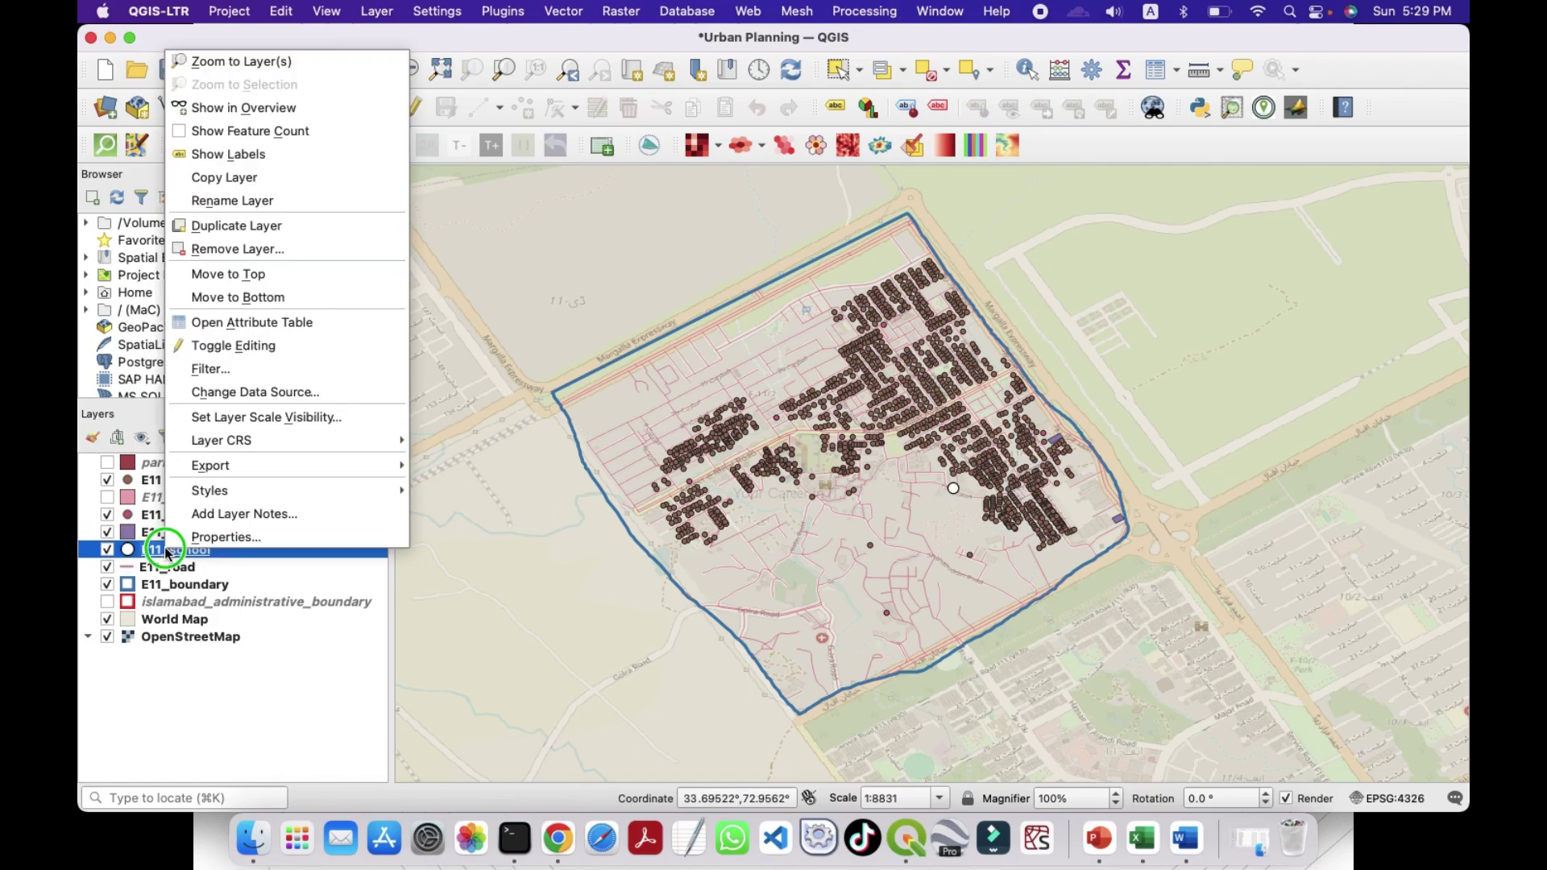
left_click(252, 156)
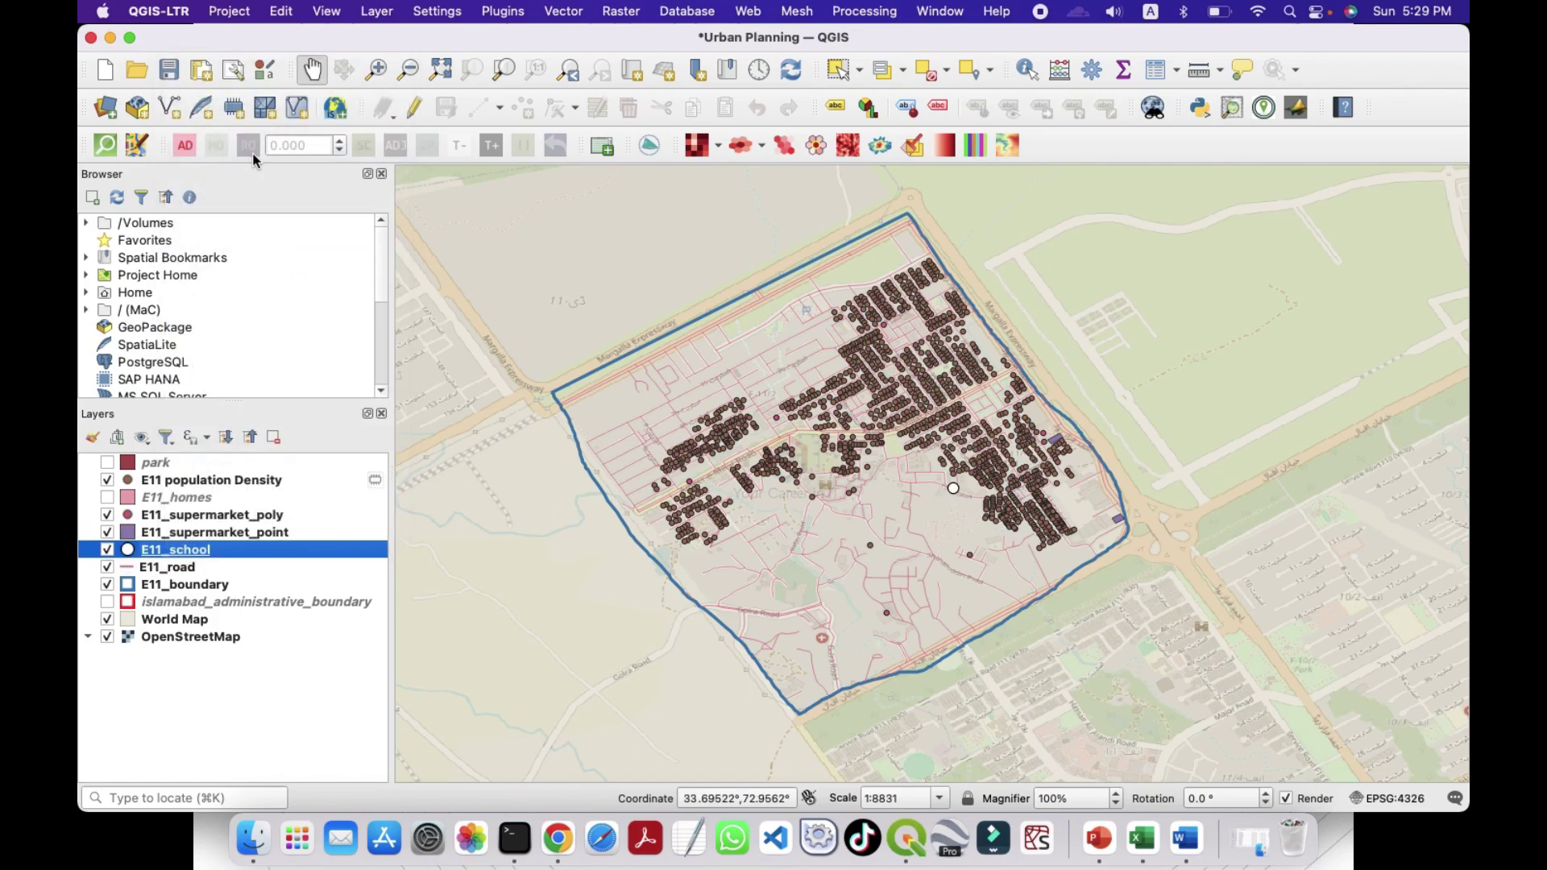
Step: Open the attribute table of the E11_school layer, examine the school's name field, and close the table
right_click(173, 555)
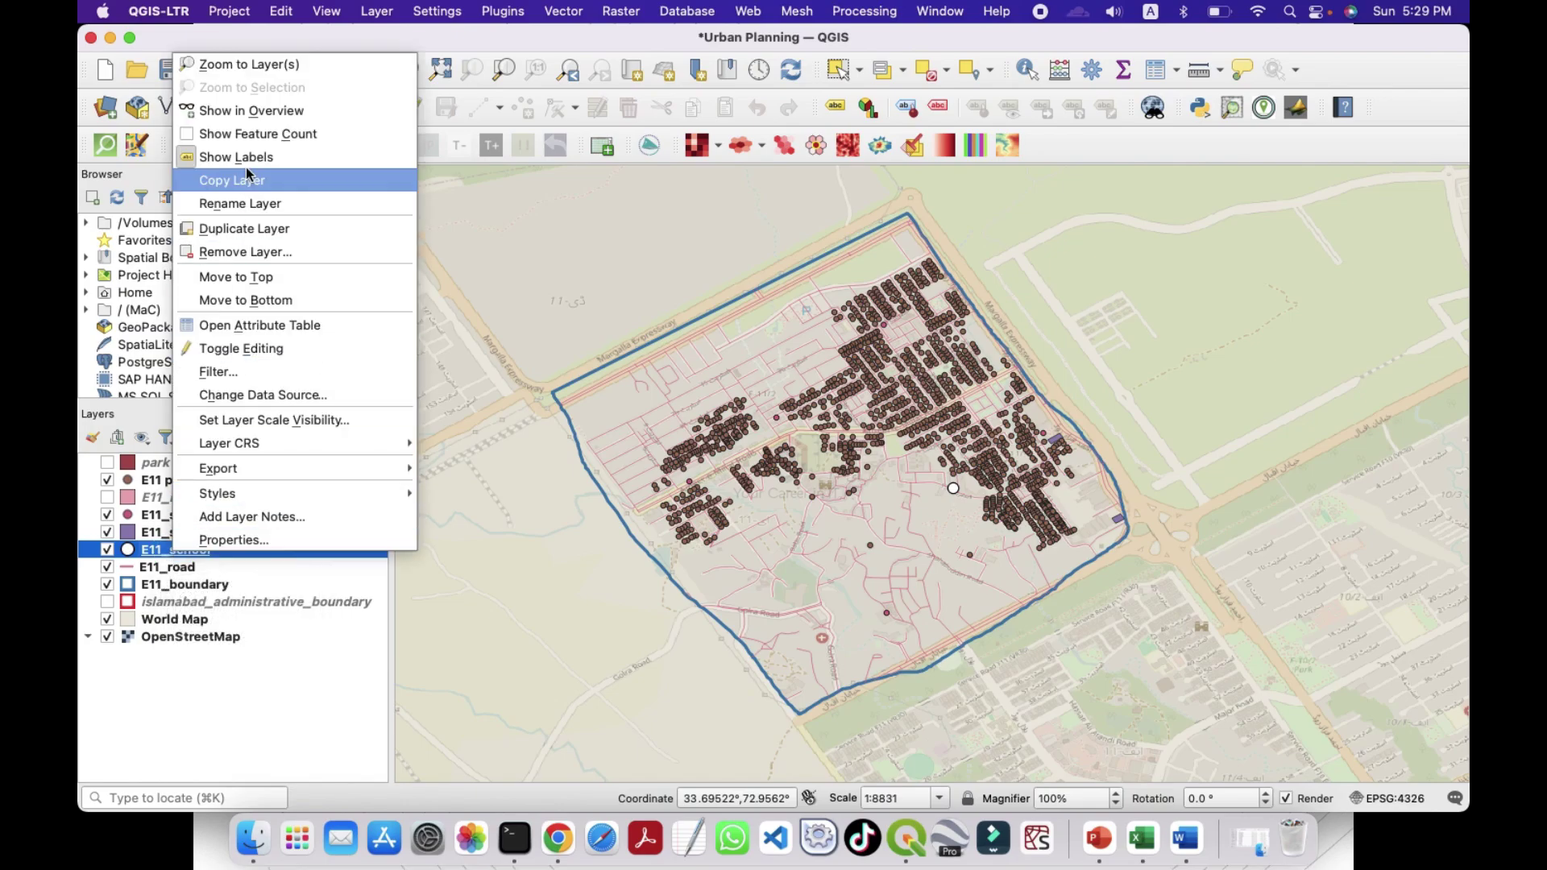
left_click(248, 328)
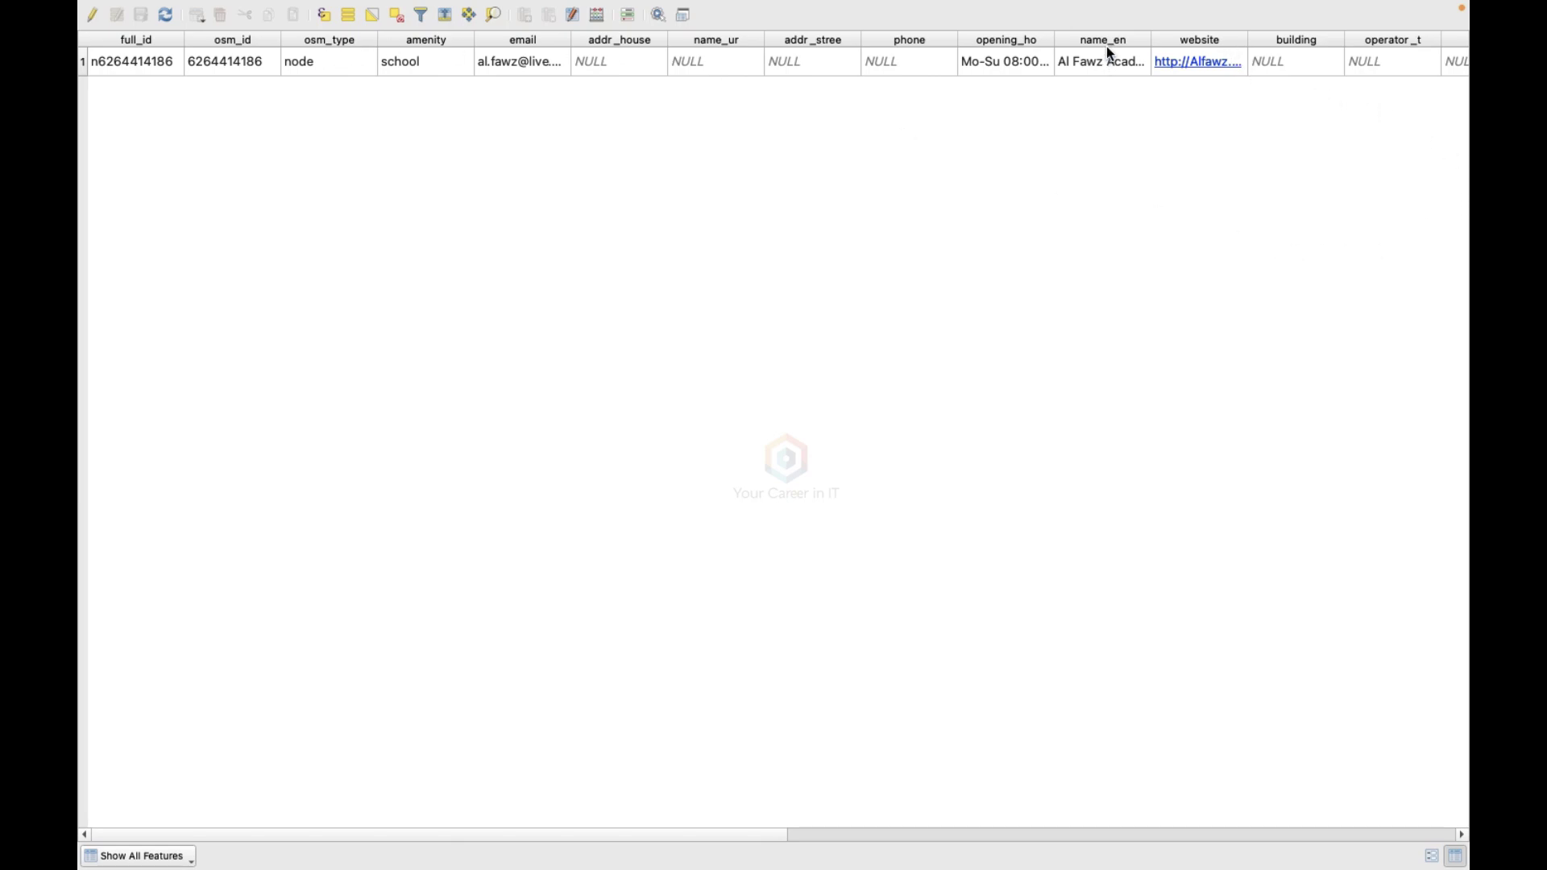
mouse_move(98, 7)
left_click(91, 36)
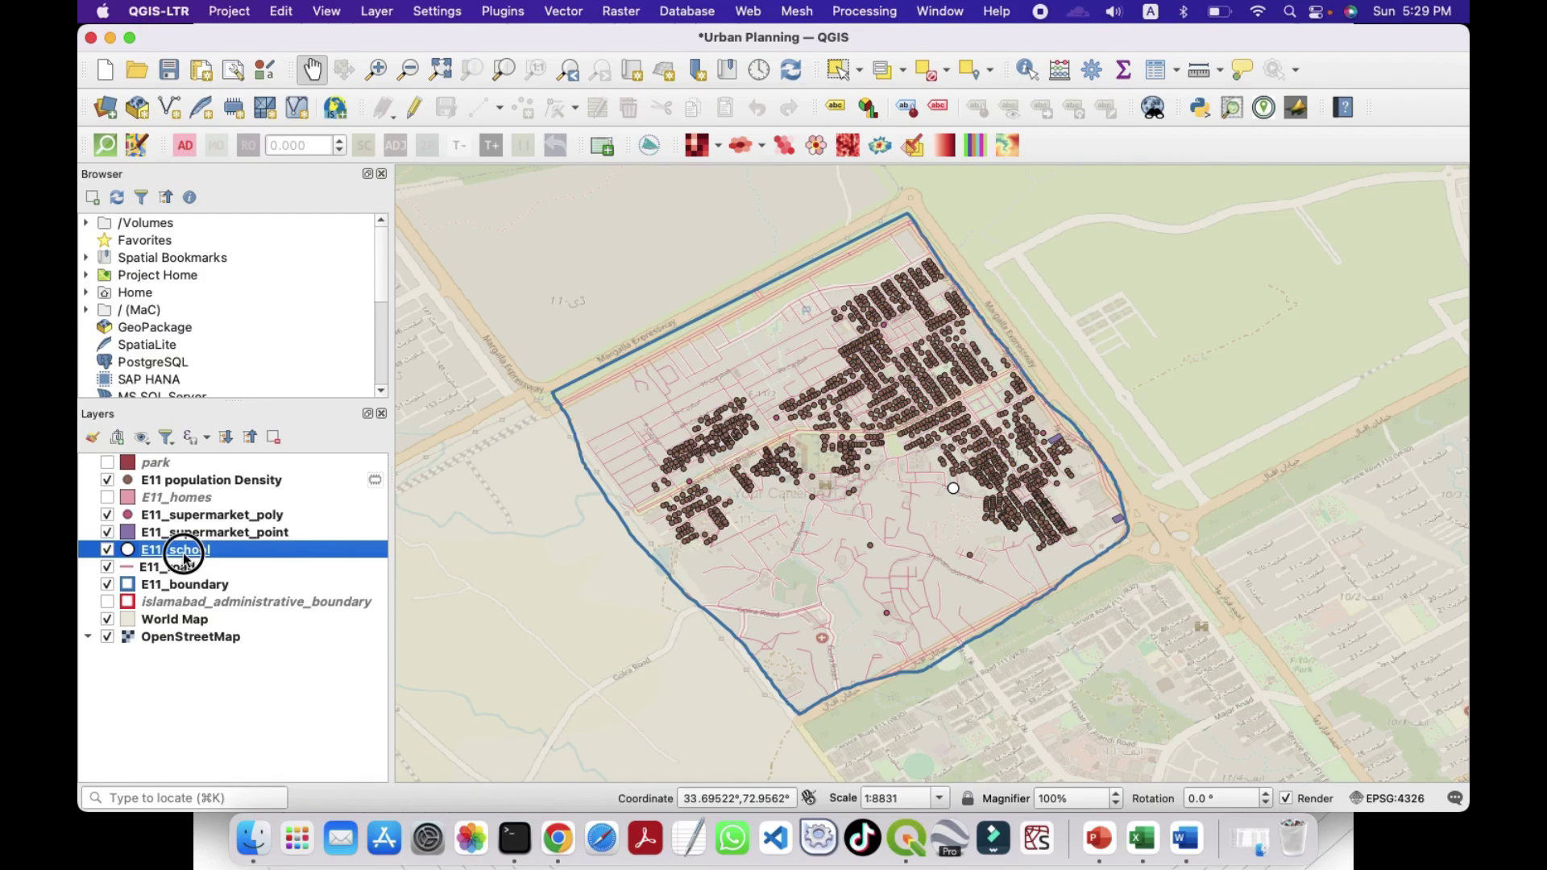
Step: Change the label field of the E11_school layer to name_en and apply the change
double_click(169, 552)
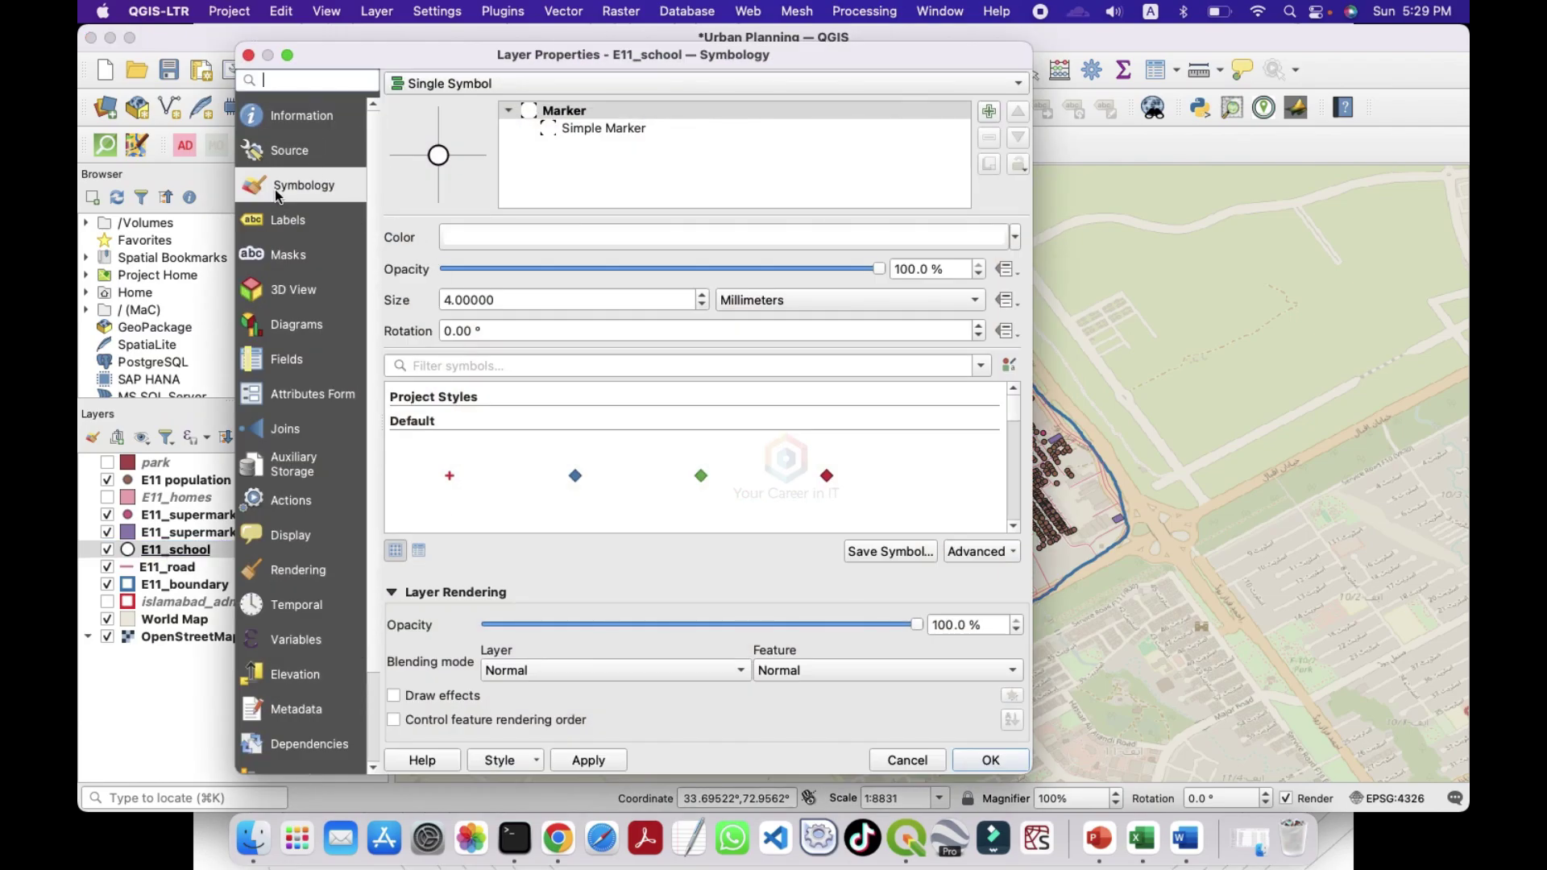
left_click(287, 252)
left_click(290, 221)
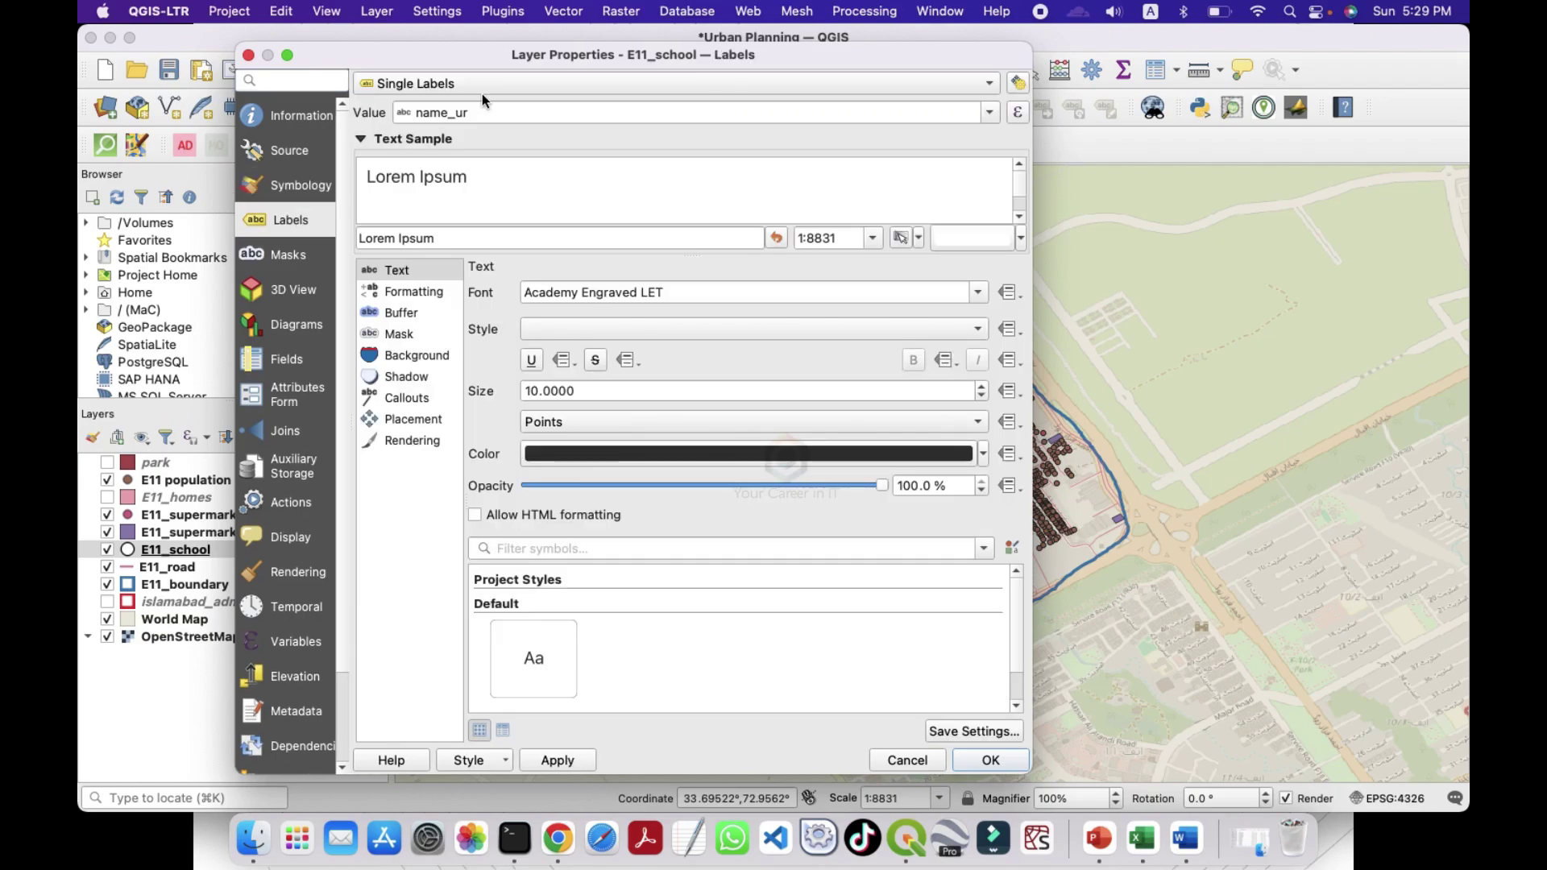
left_click(991, 114)
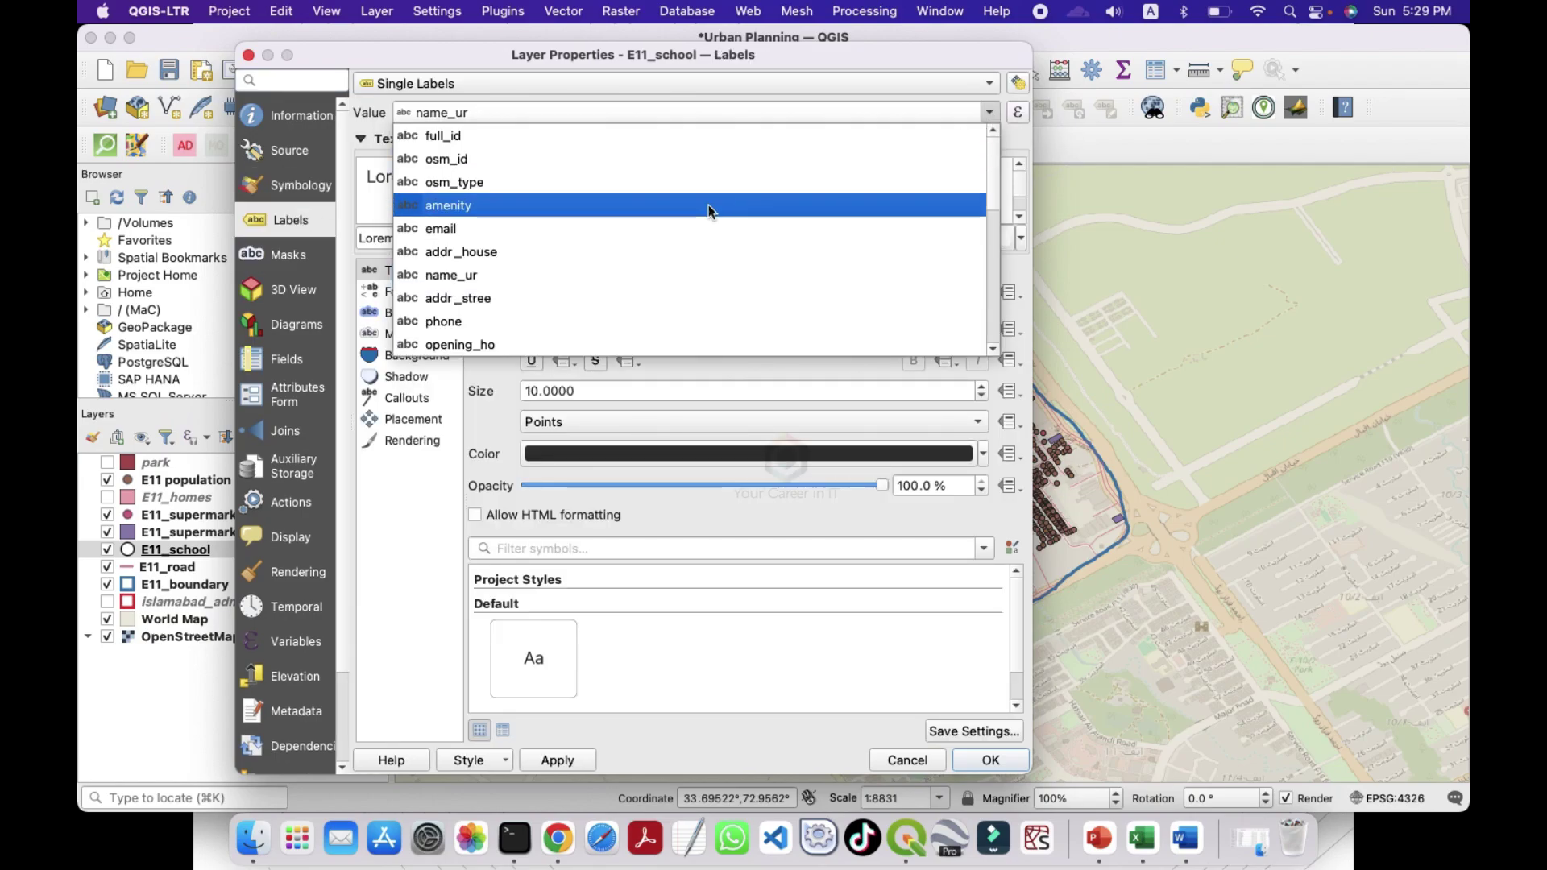
scroll(500, 270, "down", 3)
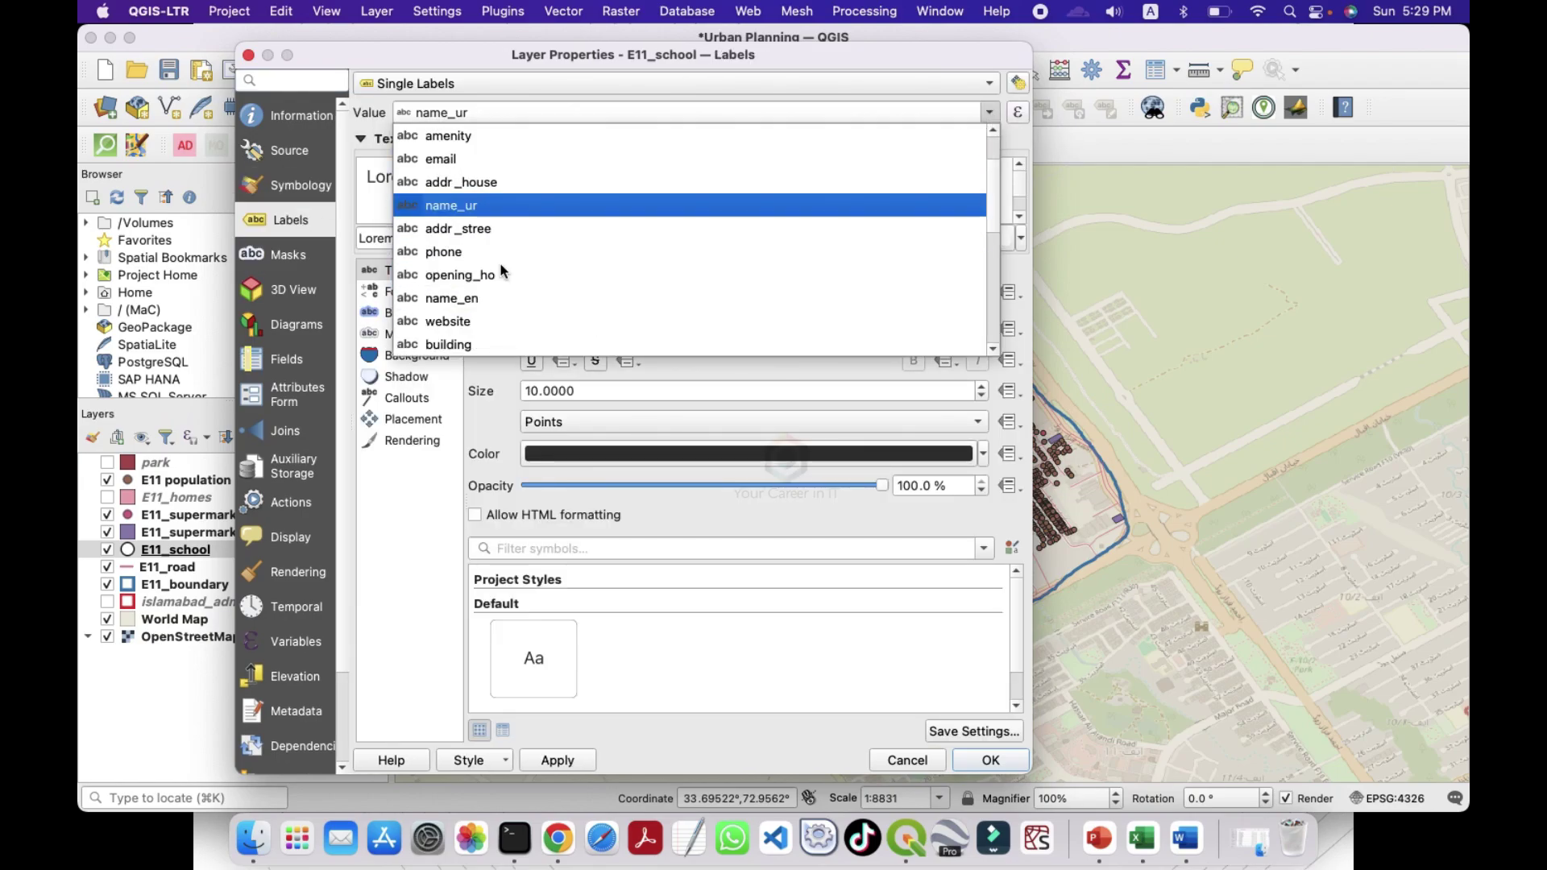
left_click(499, 228)
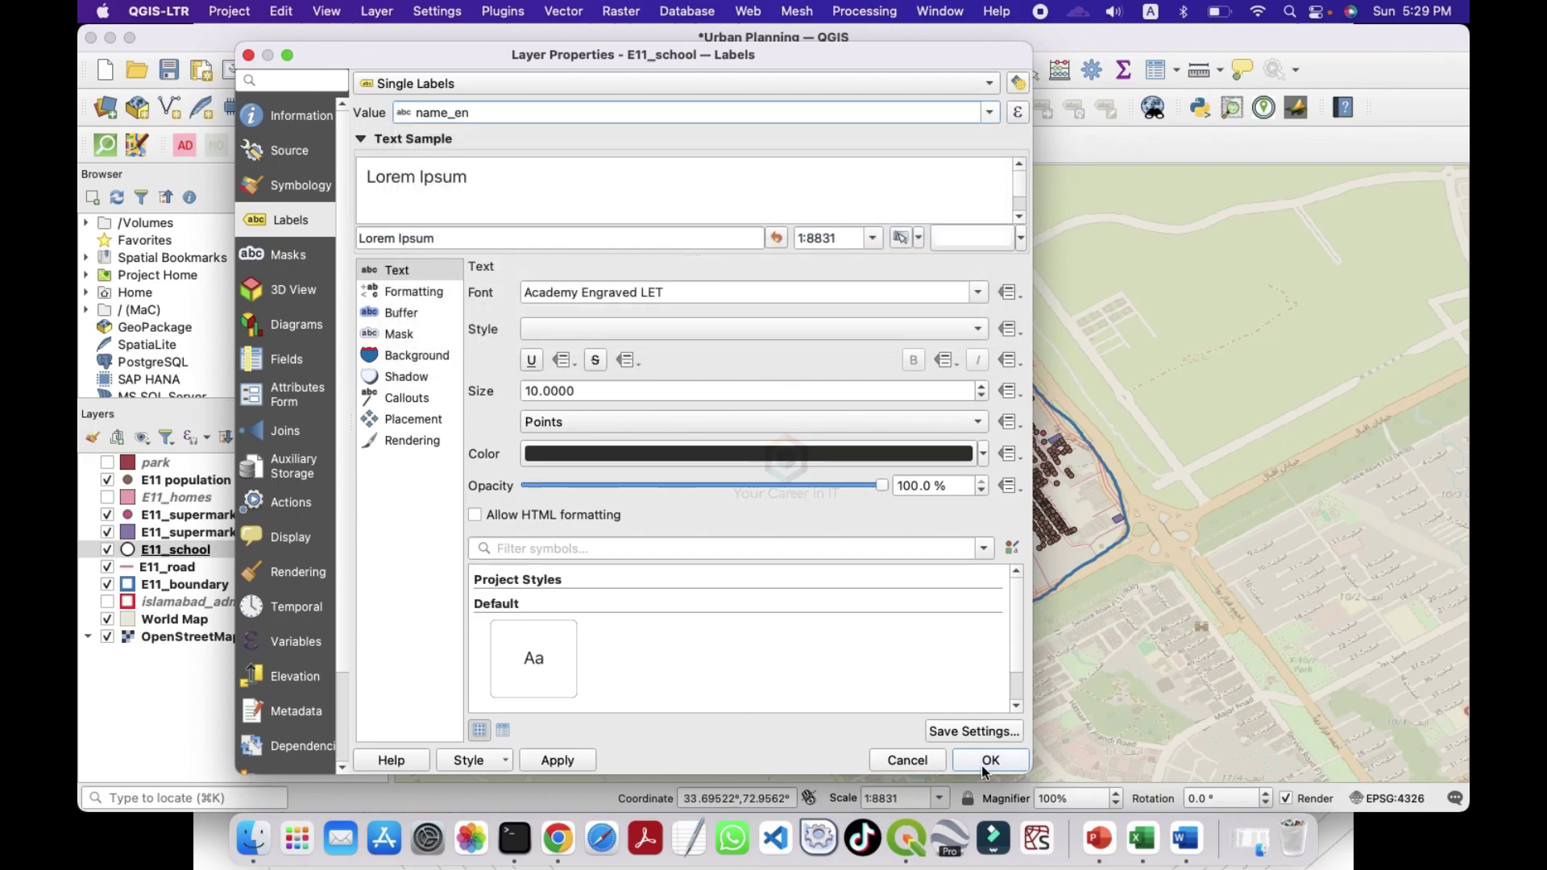
left_click(971, 762)
Step: Examine the surroundings of Al Fawz Academy and the green area beside Ameer-e-Millat Road within the E-11 boundary
scroll(984, 488, "up", 1)
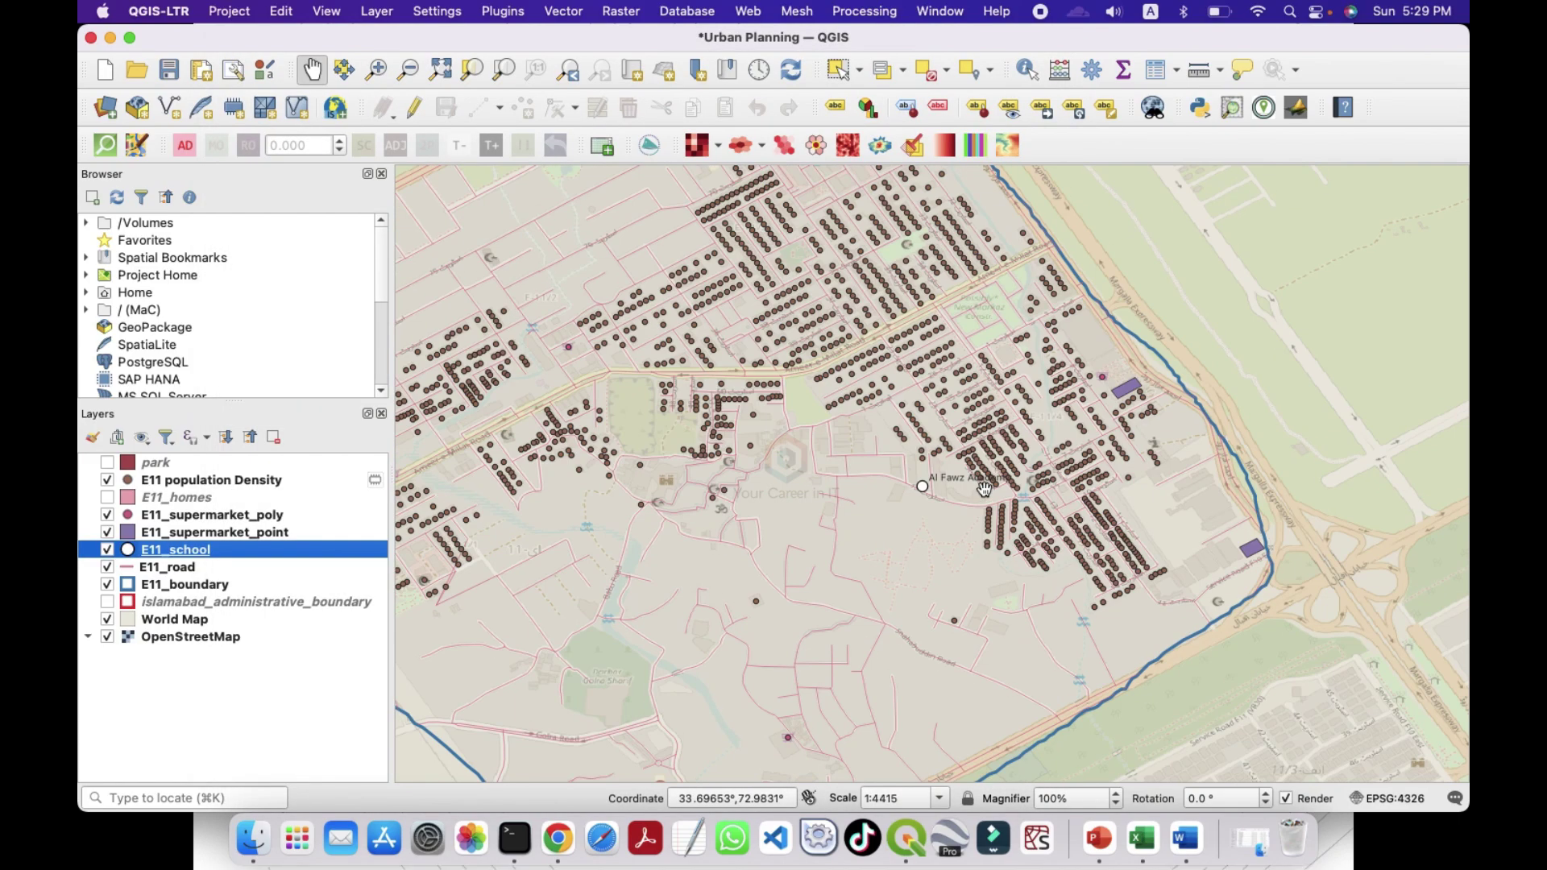
scroll(951, 500, "up", 1)
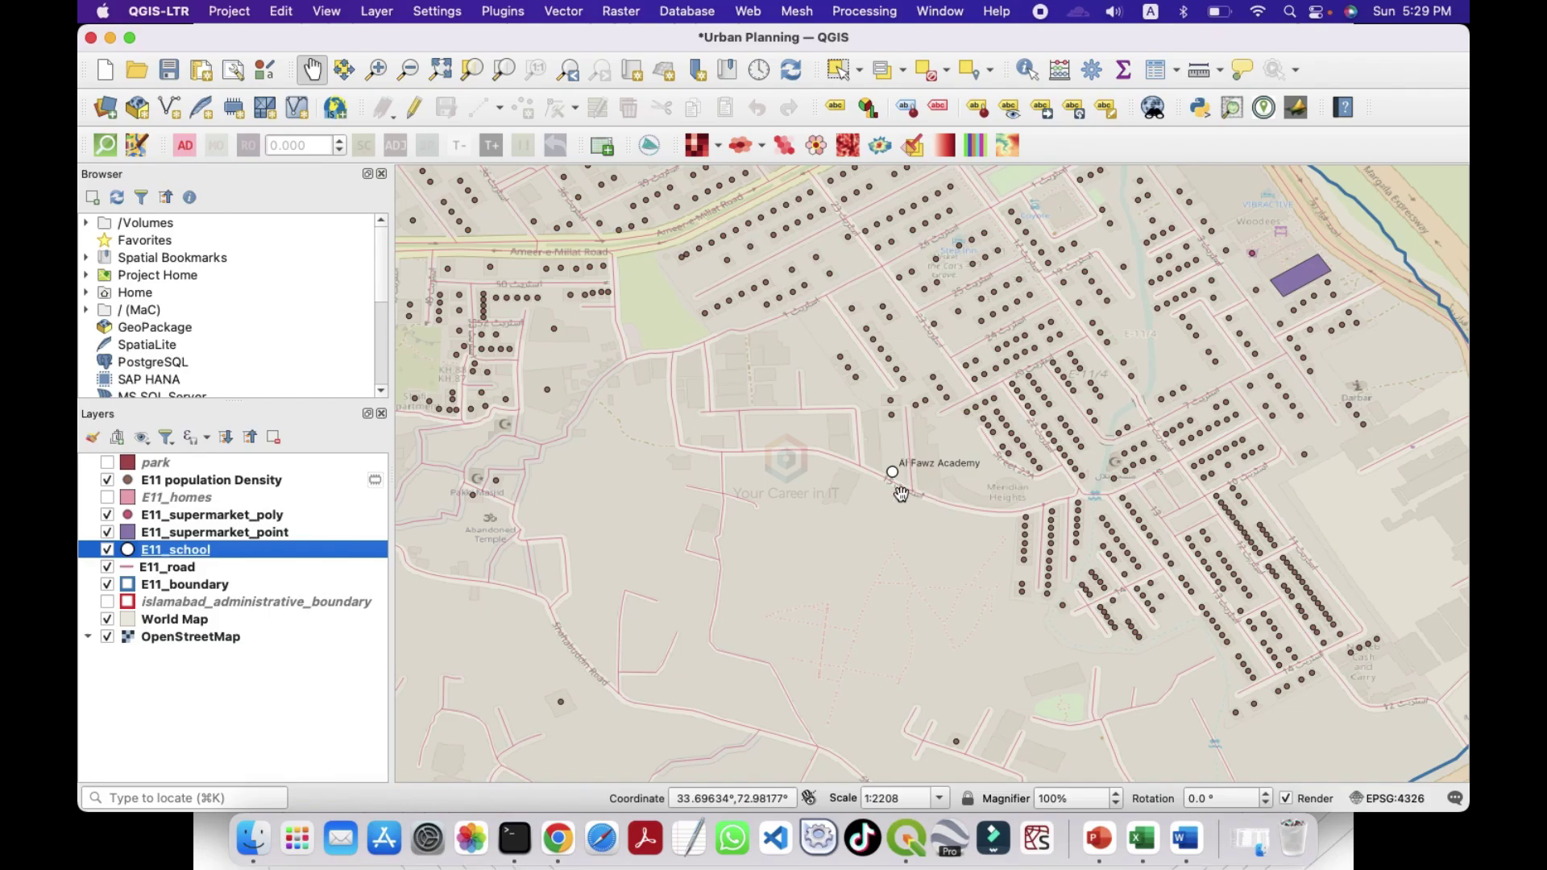
scroll(901, 493, "down", 2)
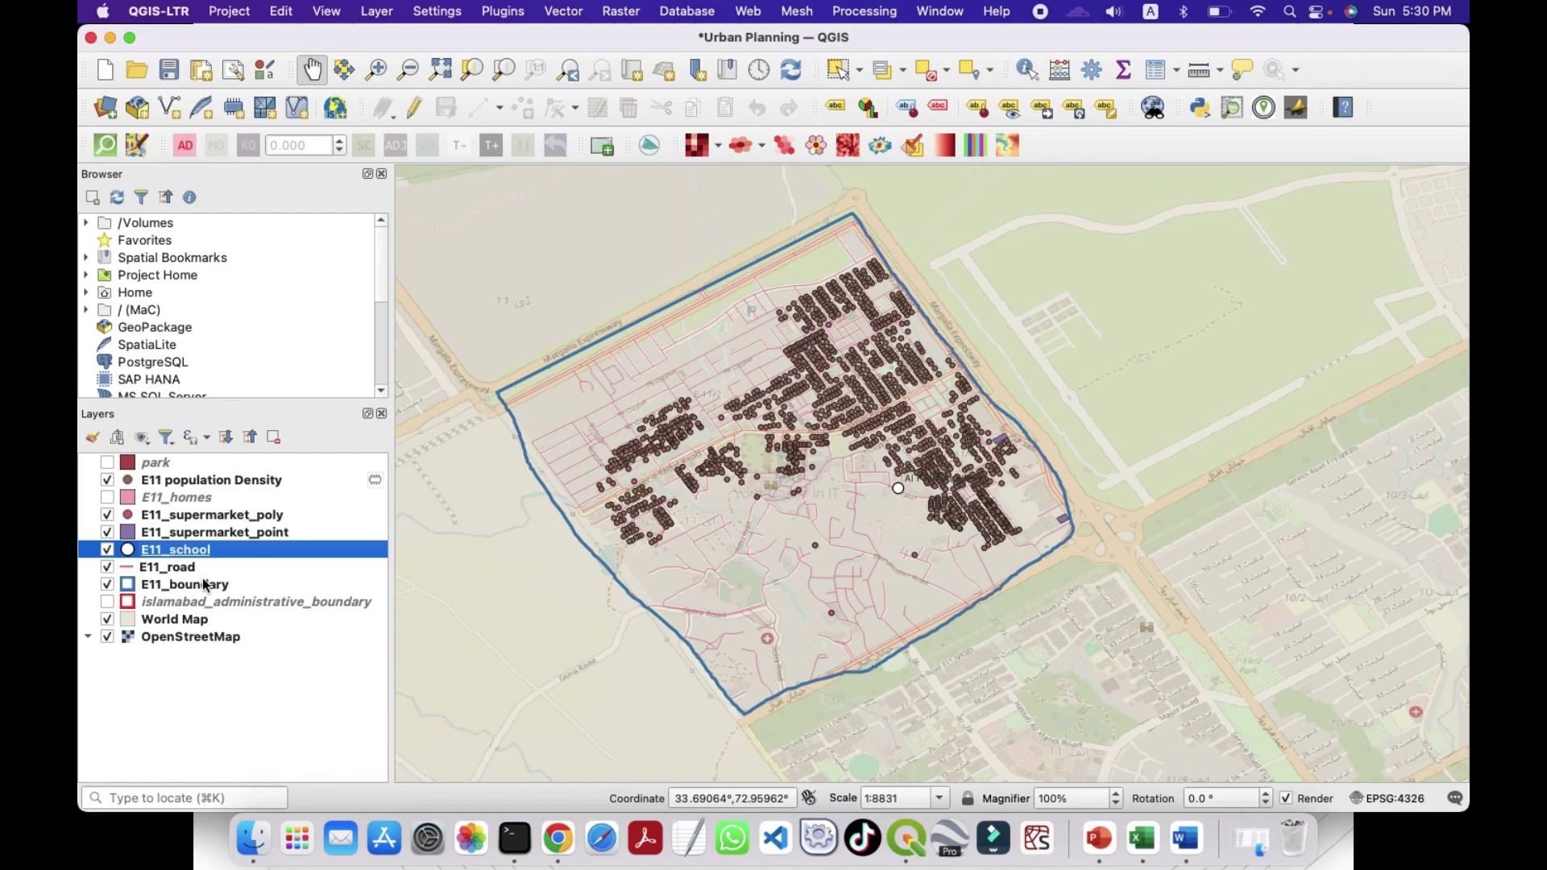
scroll(1035, 455, "up", 1)
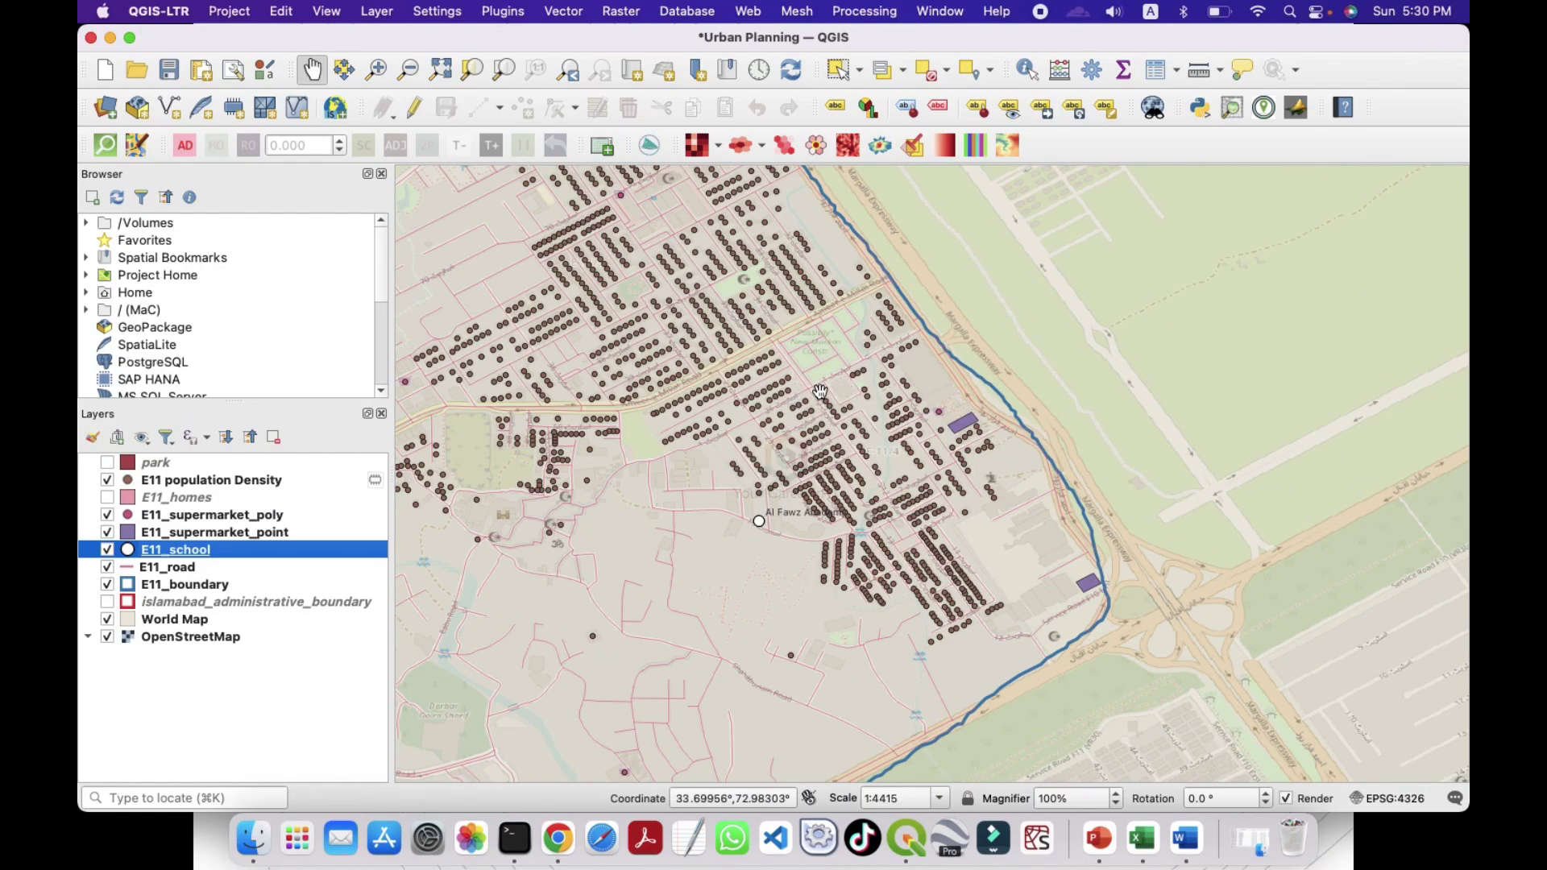
scroll(826, 344, "up", 1)
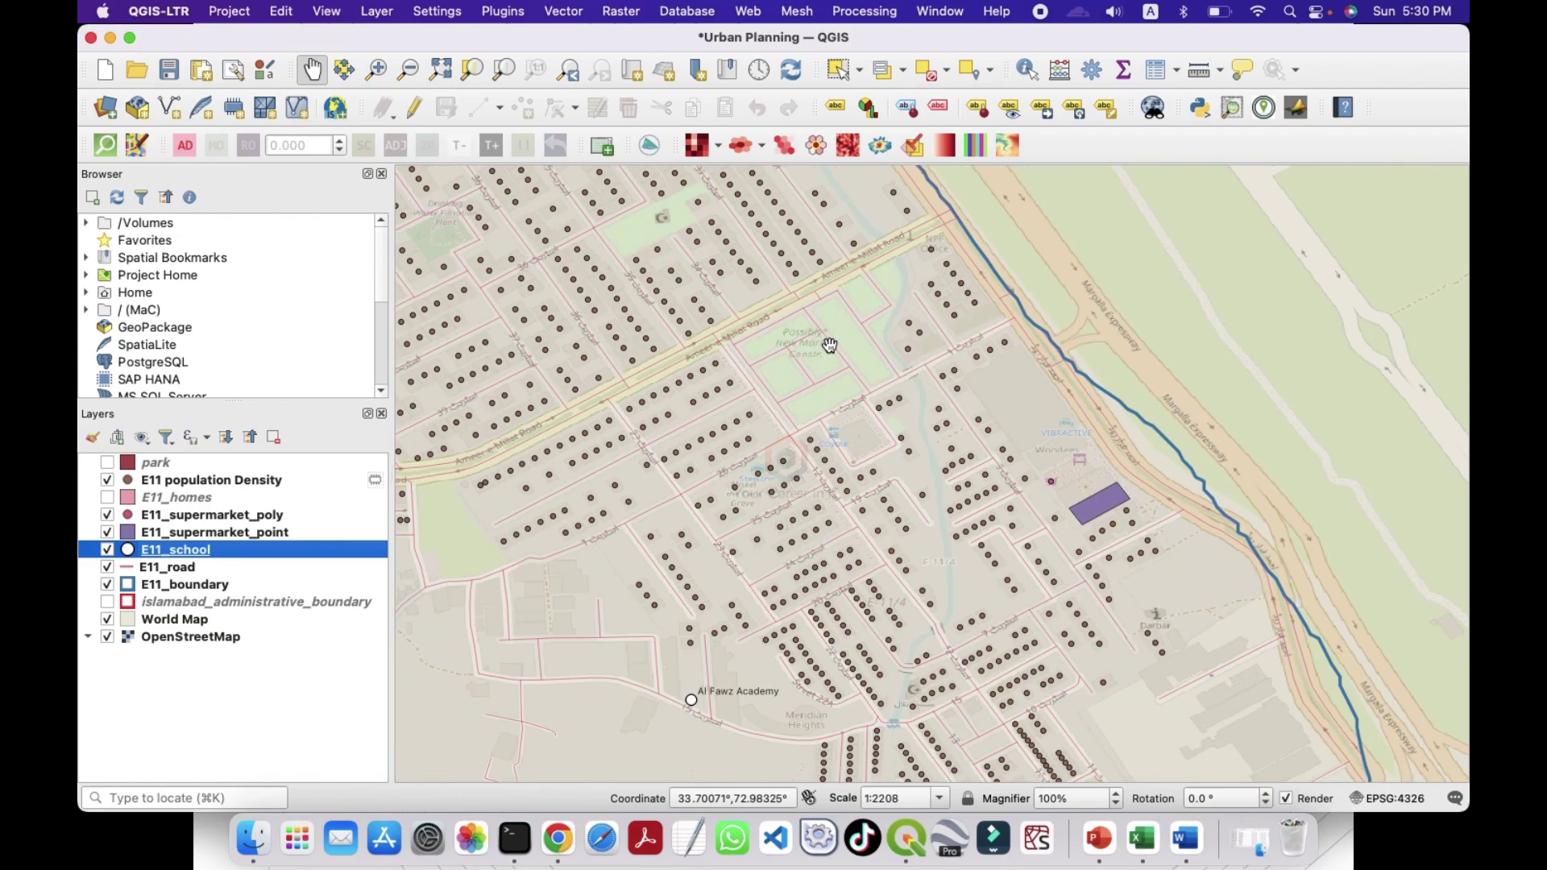
scroll(832, 348, "up", 1)
scroll(836, 352, "down", 2)
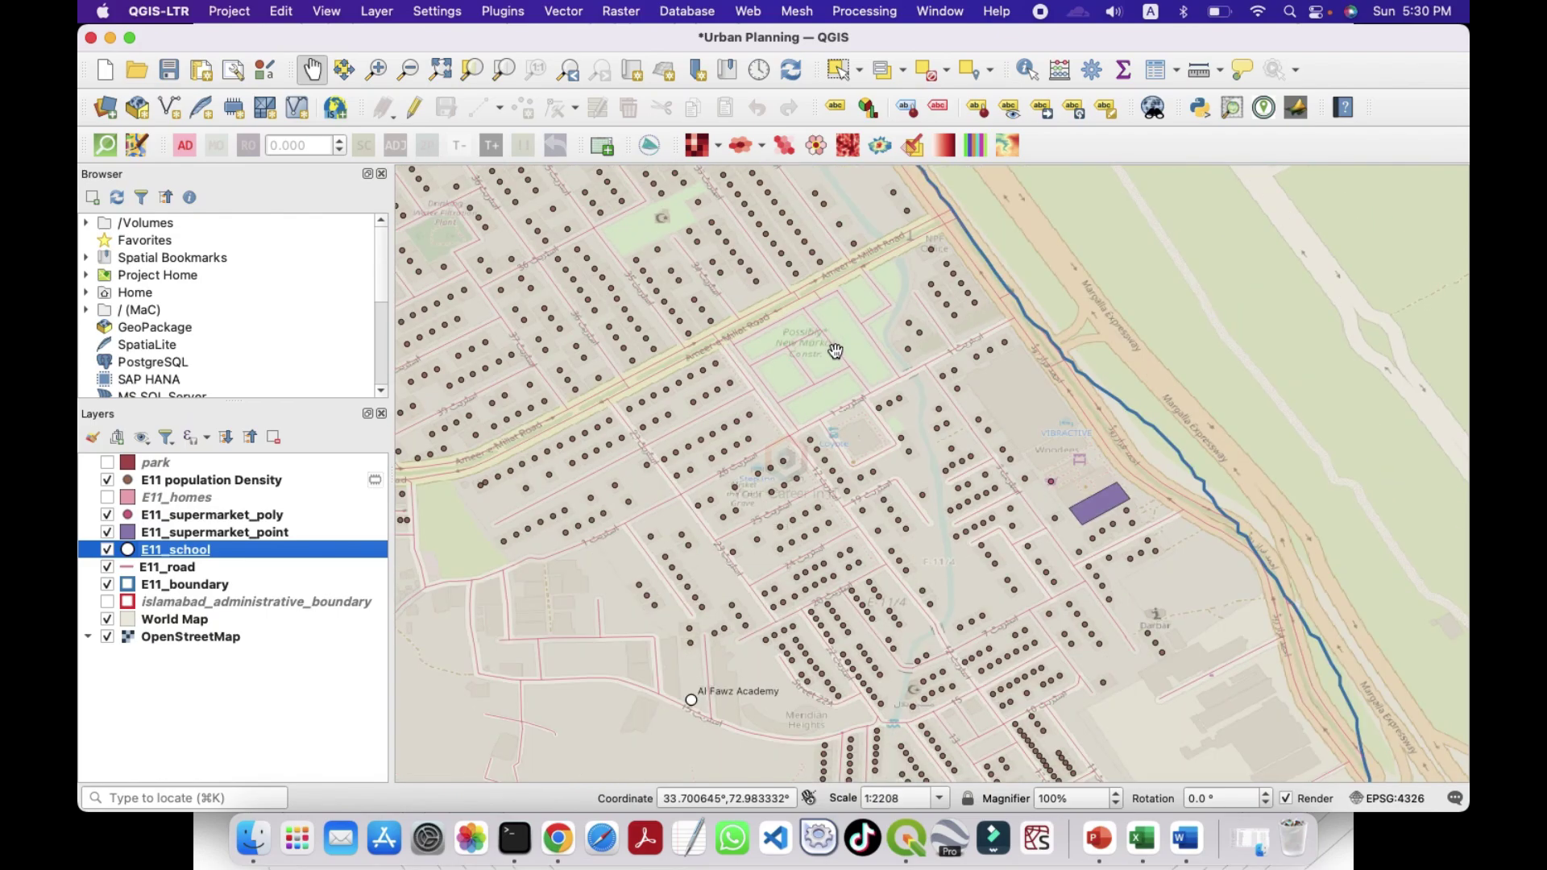
Step: Examine the western housing blocks, the park in the northeast of E-11, and how the population points spread across the sector
left_click_drag(682, 597, 1063, 497)
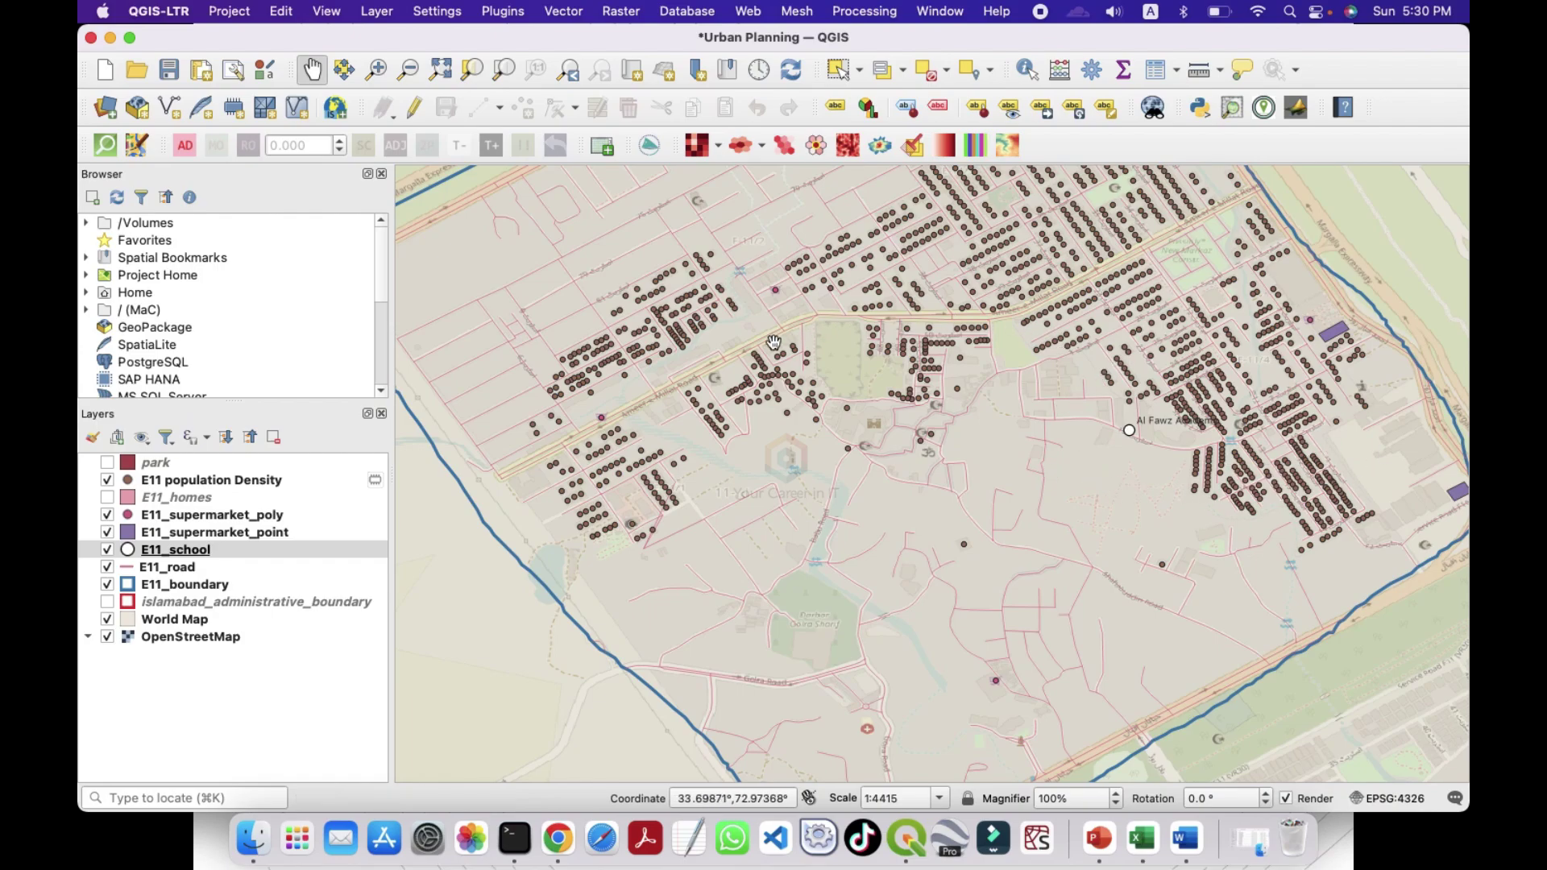
left_click_drag(897, 278, 897, 494)
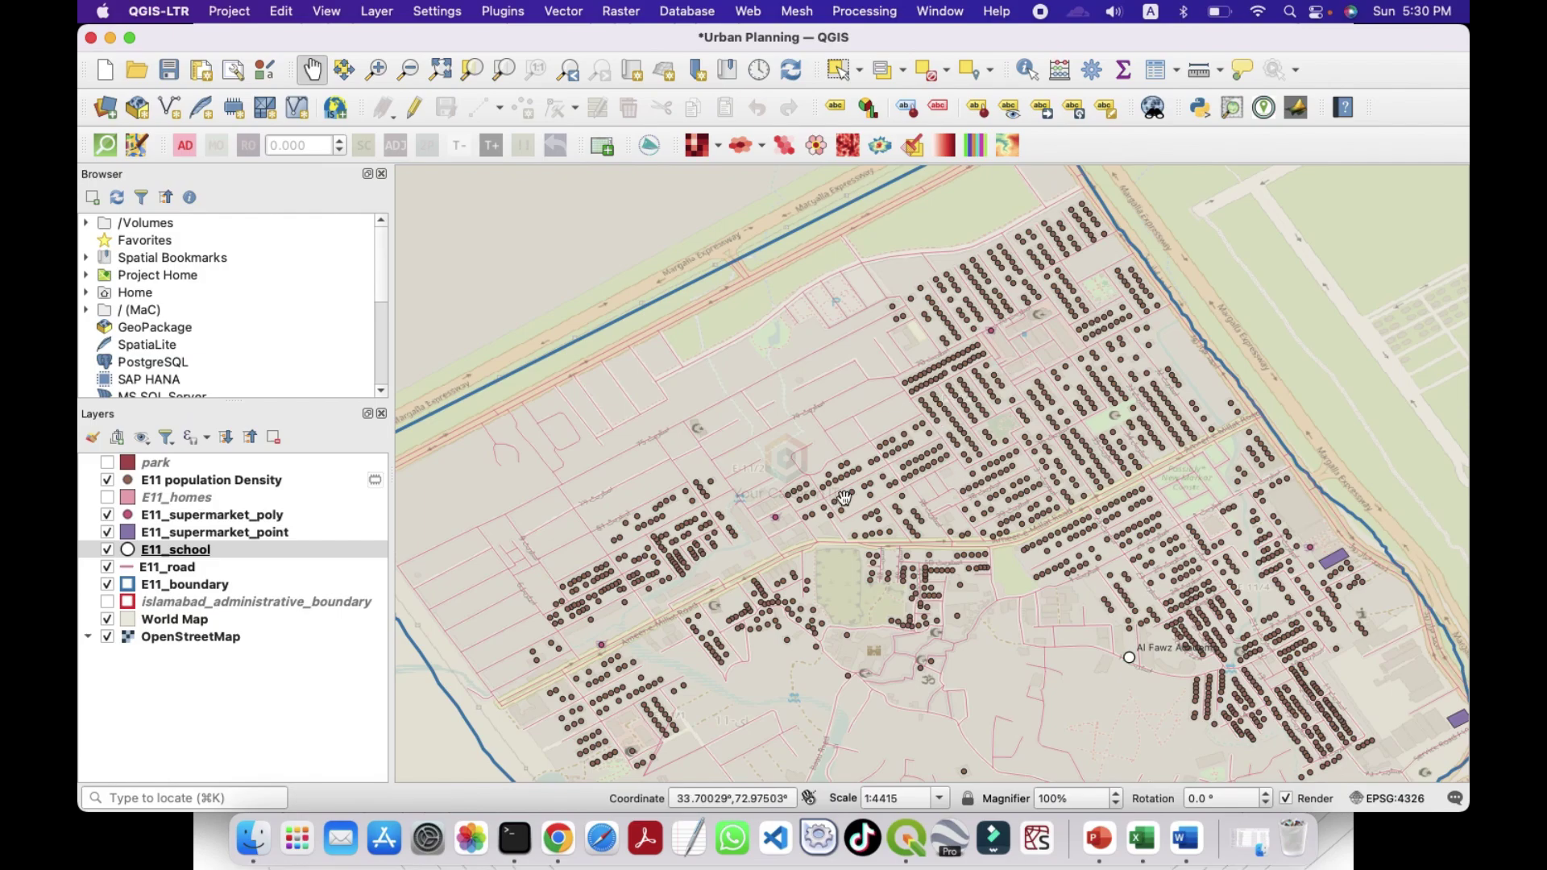
scroll(1118, 292, "up", 3)
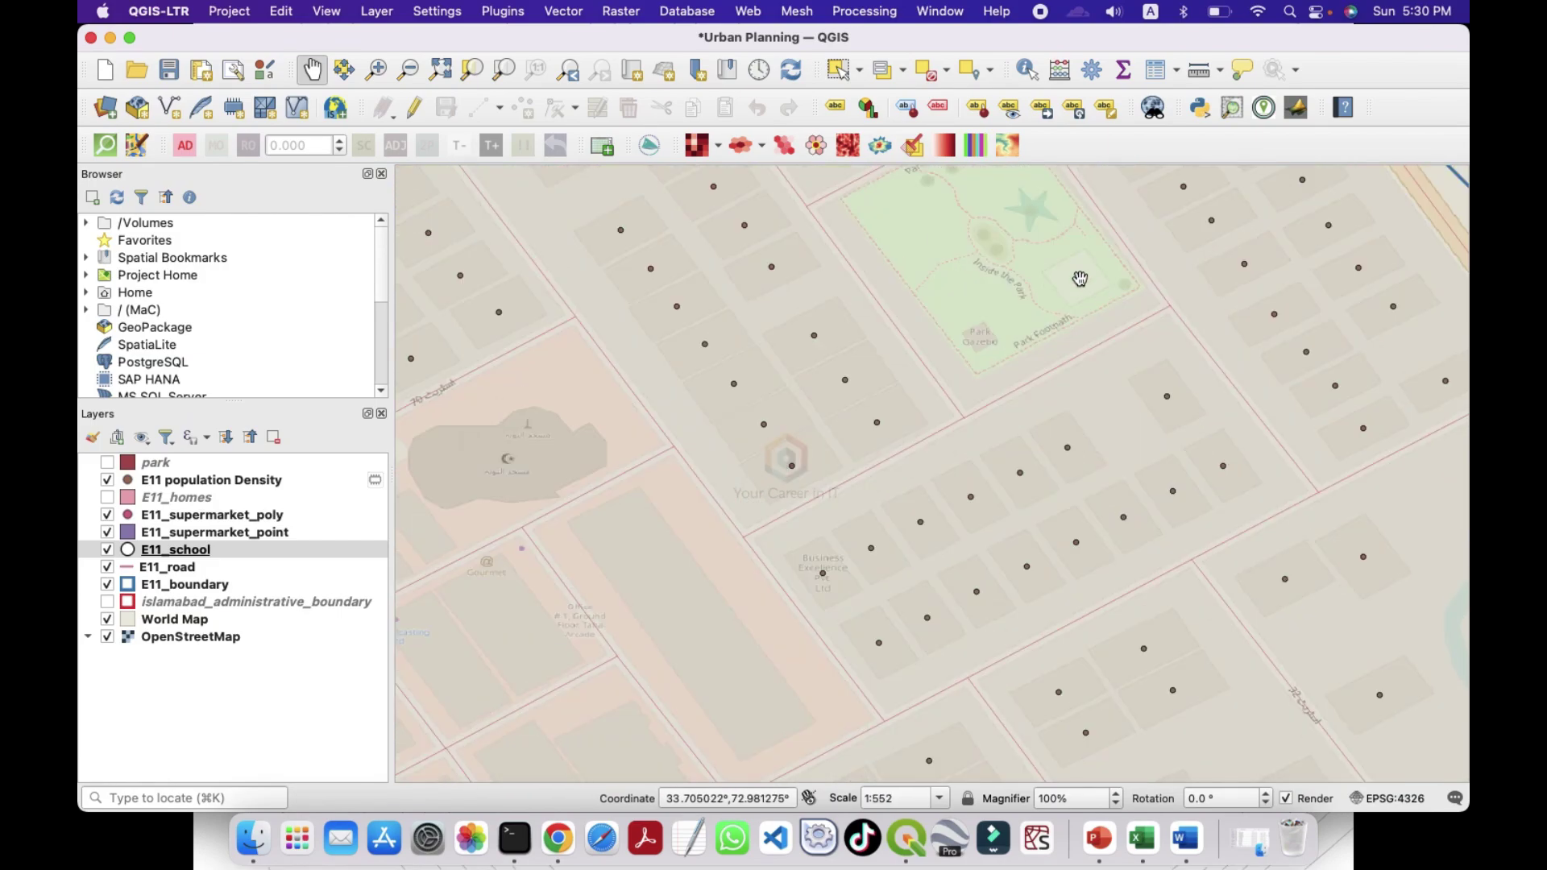
left_click_drag(1048, 173, 1026, 280)
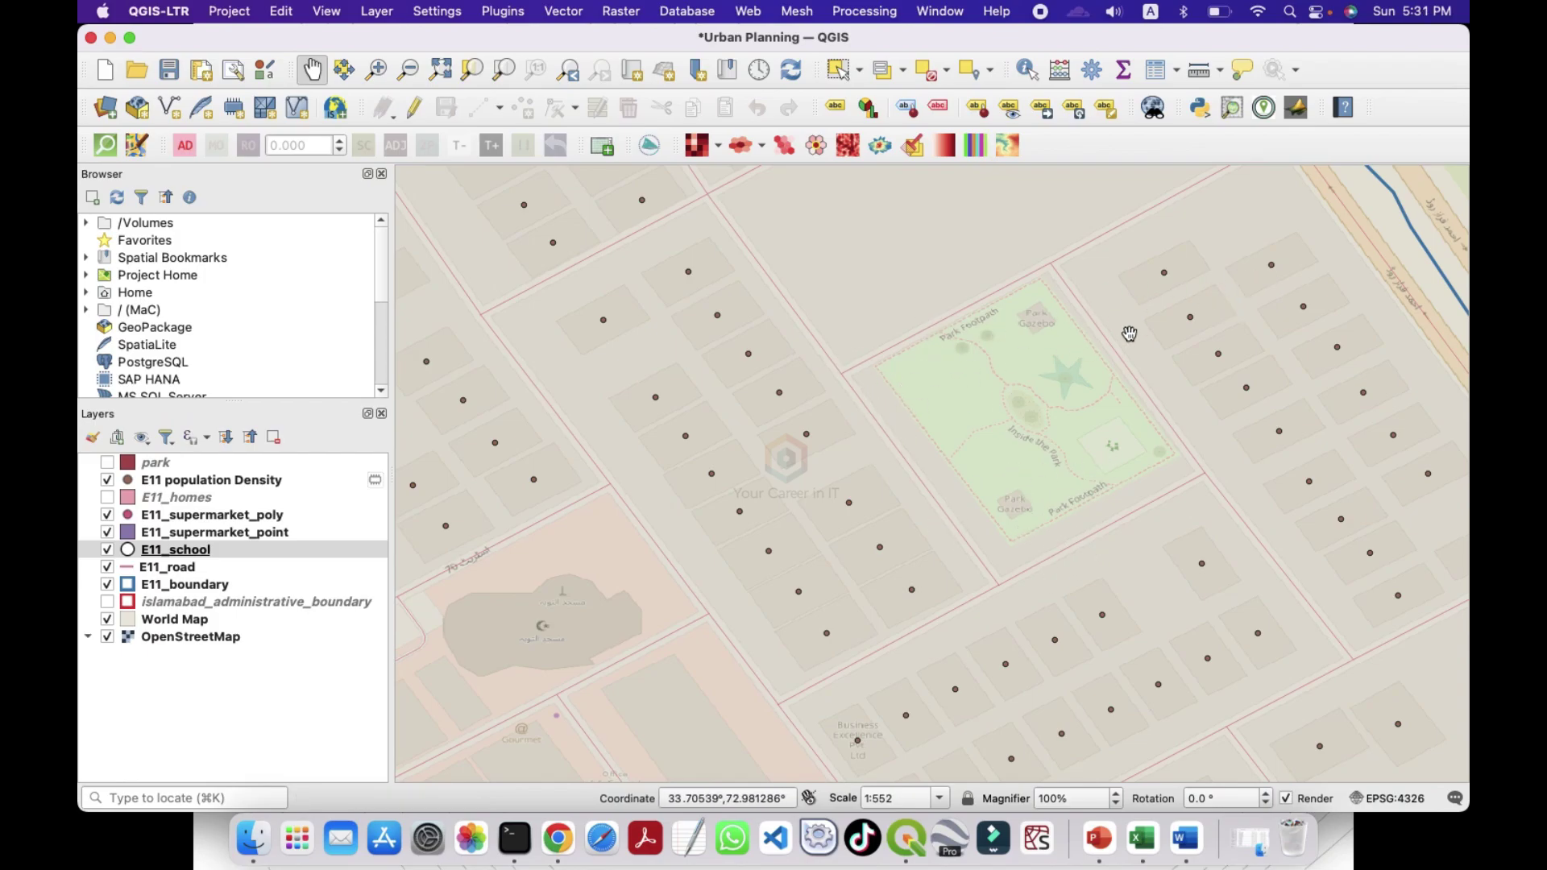
scroll(1111, 419, "down", 2)
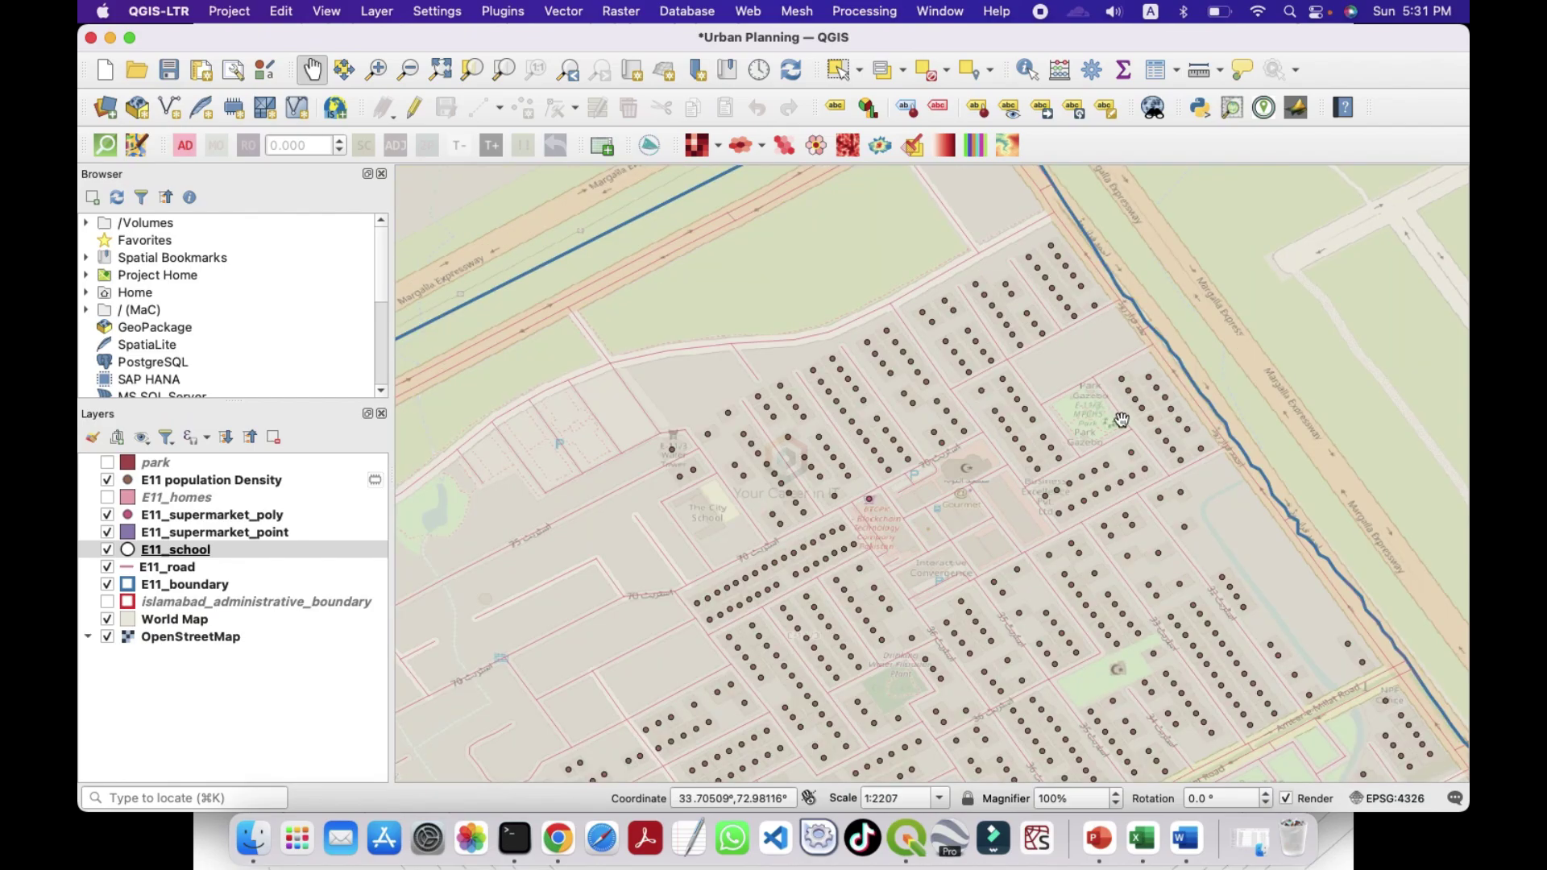
scroll(861, 615, "down", 1)
mouse_move(861, 615)
left_mouse_down()
mouse_move(984, 508)
mouse_move(1063, 518)
mouse_move(1045, 465)
mouse_move(959, 556)
left_mouse_up()
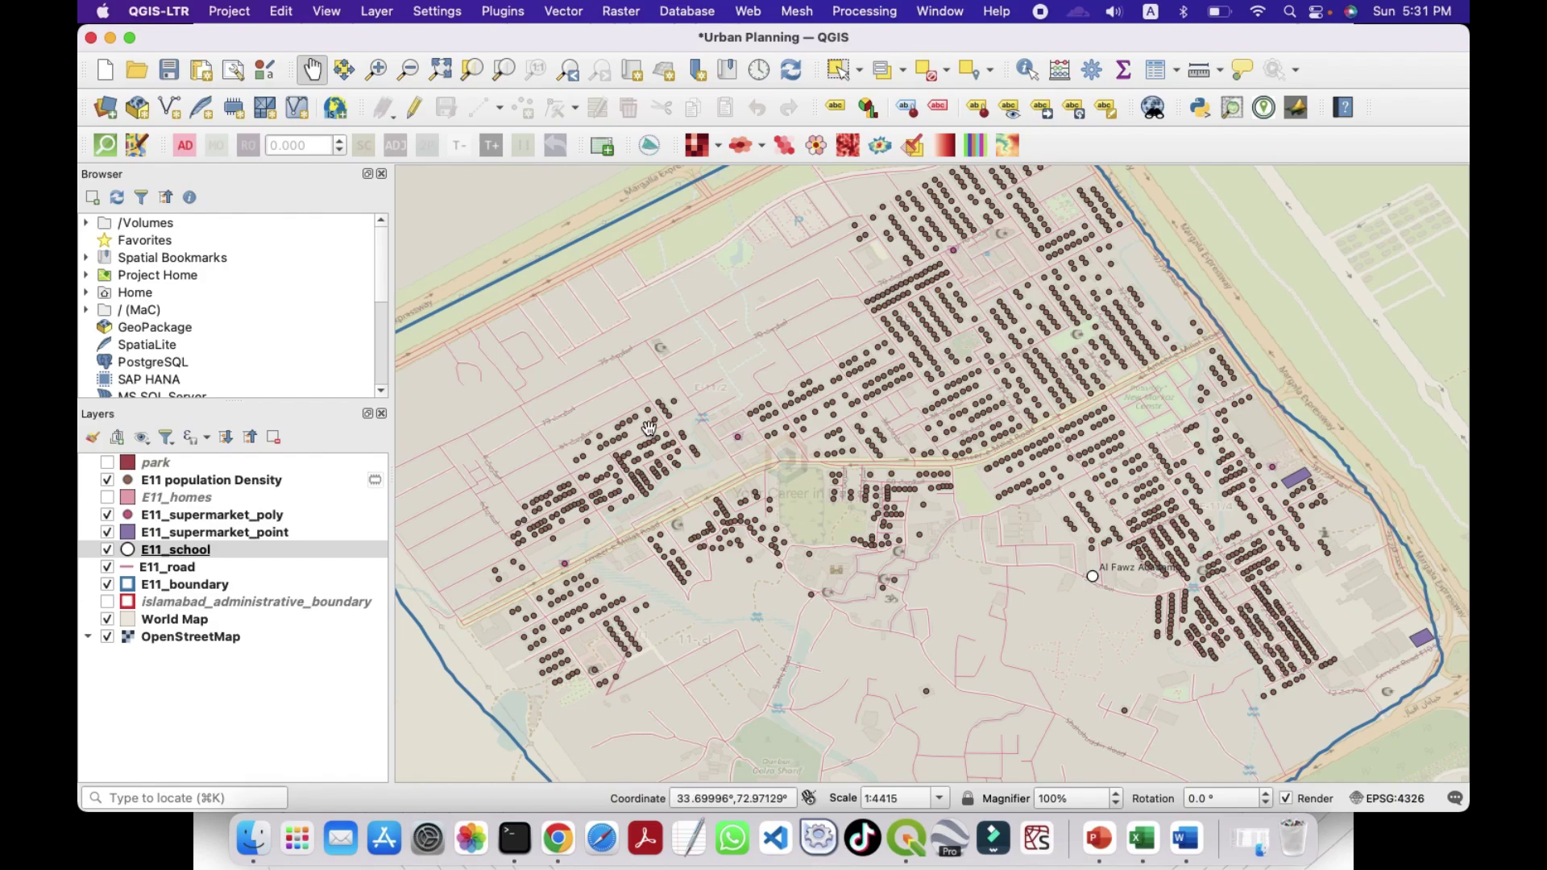
scroll(956, 542, "down", 1)
scroll(958, 548, "up", 1)
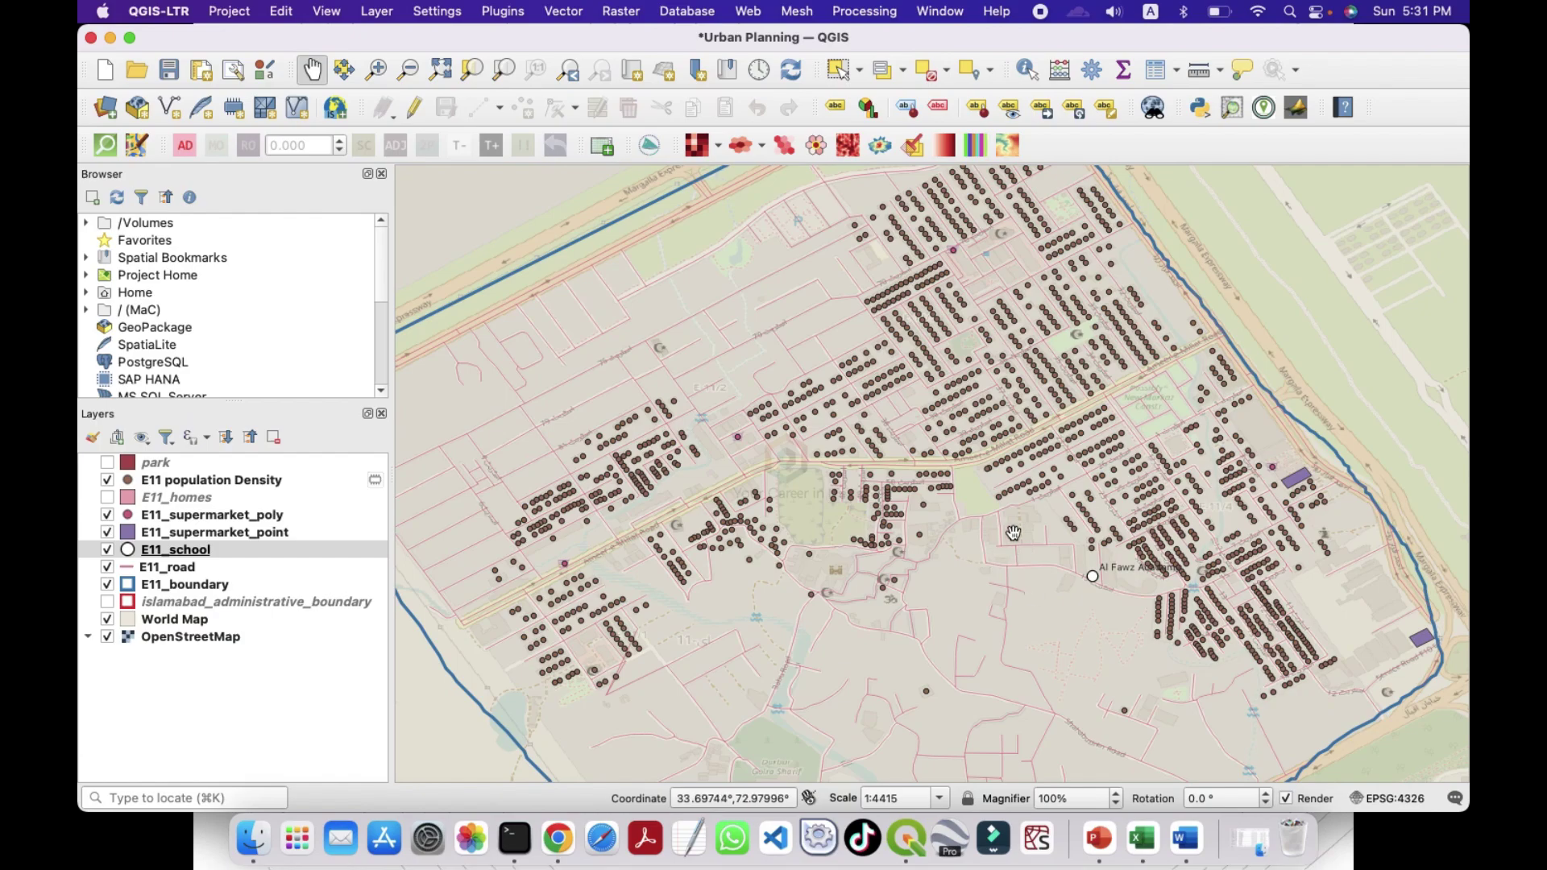
Step: Find the Density Analysis plugin by searching for "density", reinstall it, and close the plugin manager
left_click(507, 11)
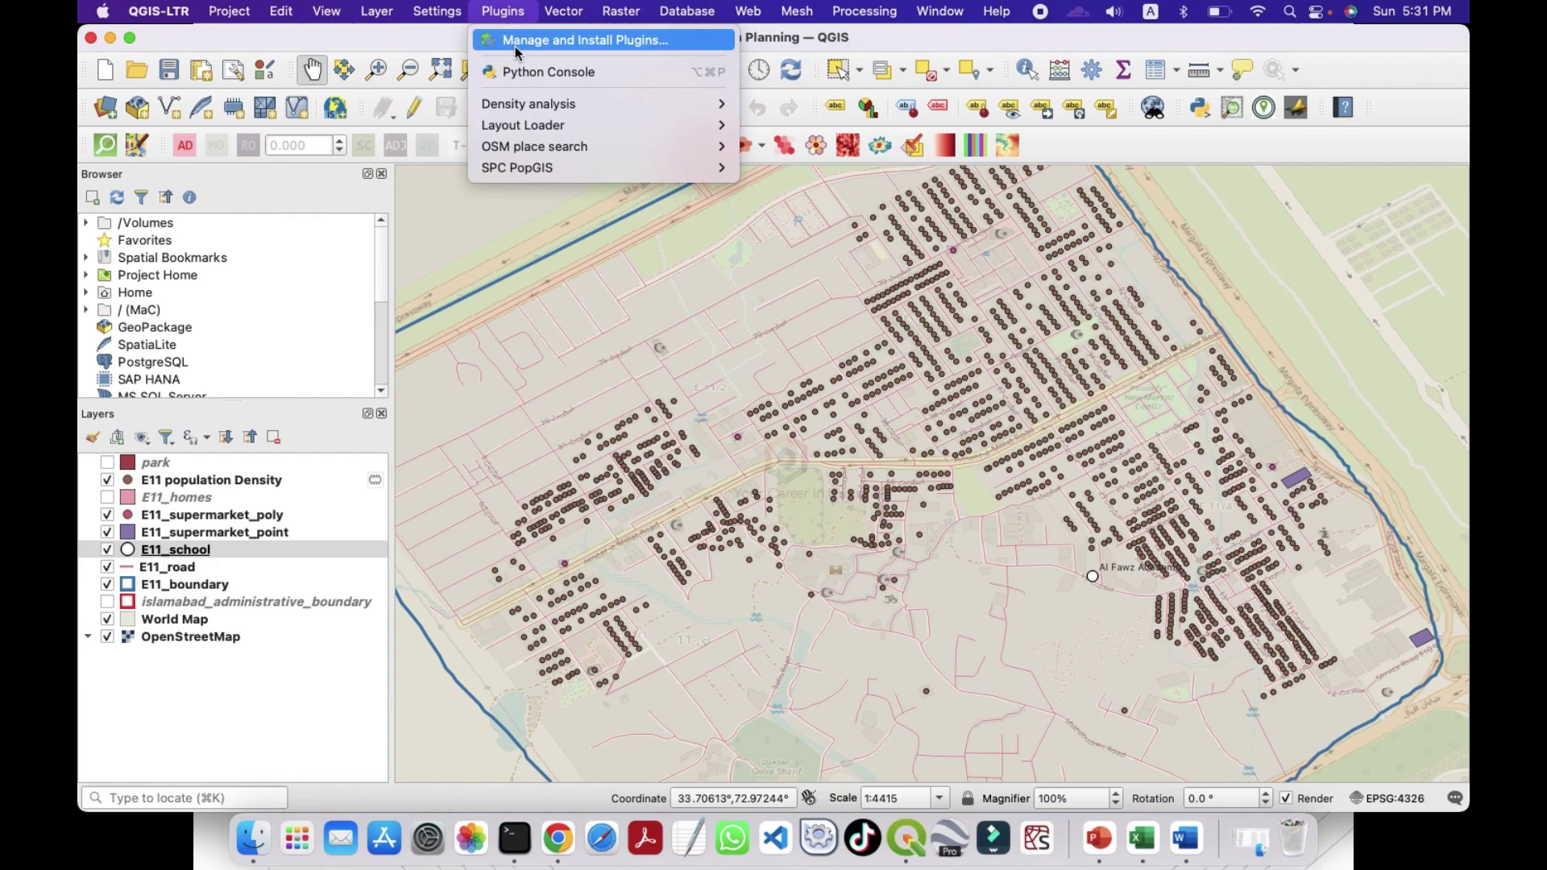
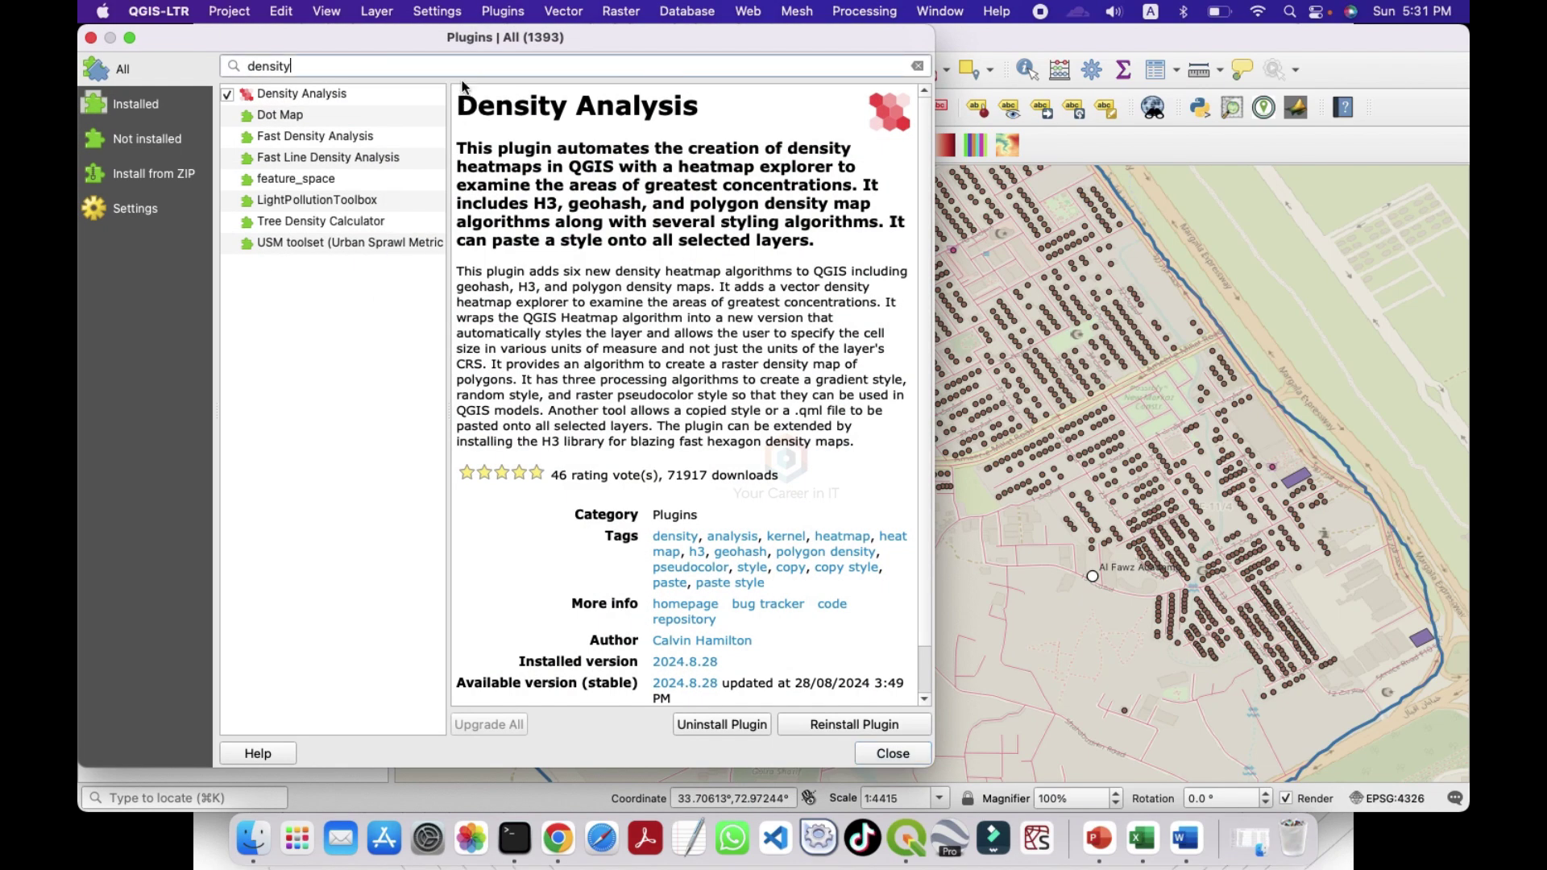
type("density")
left_click(332, 93)
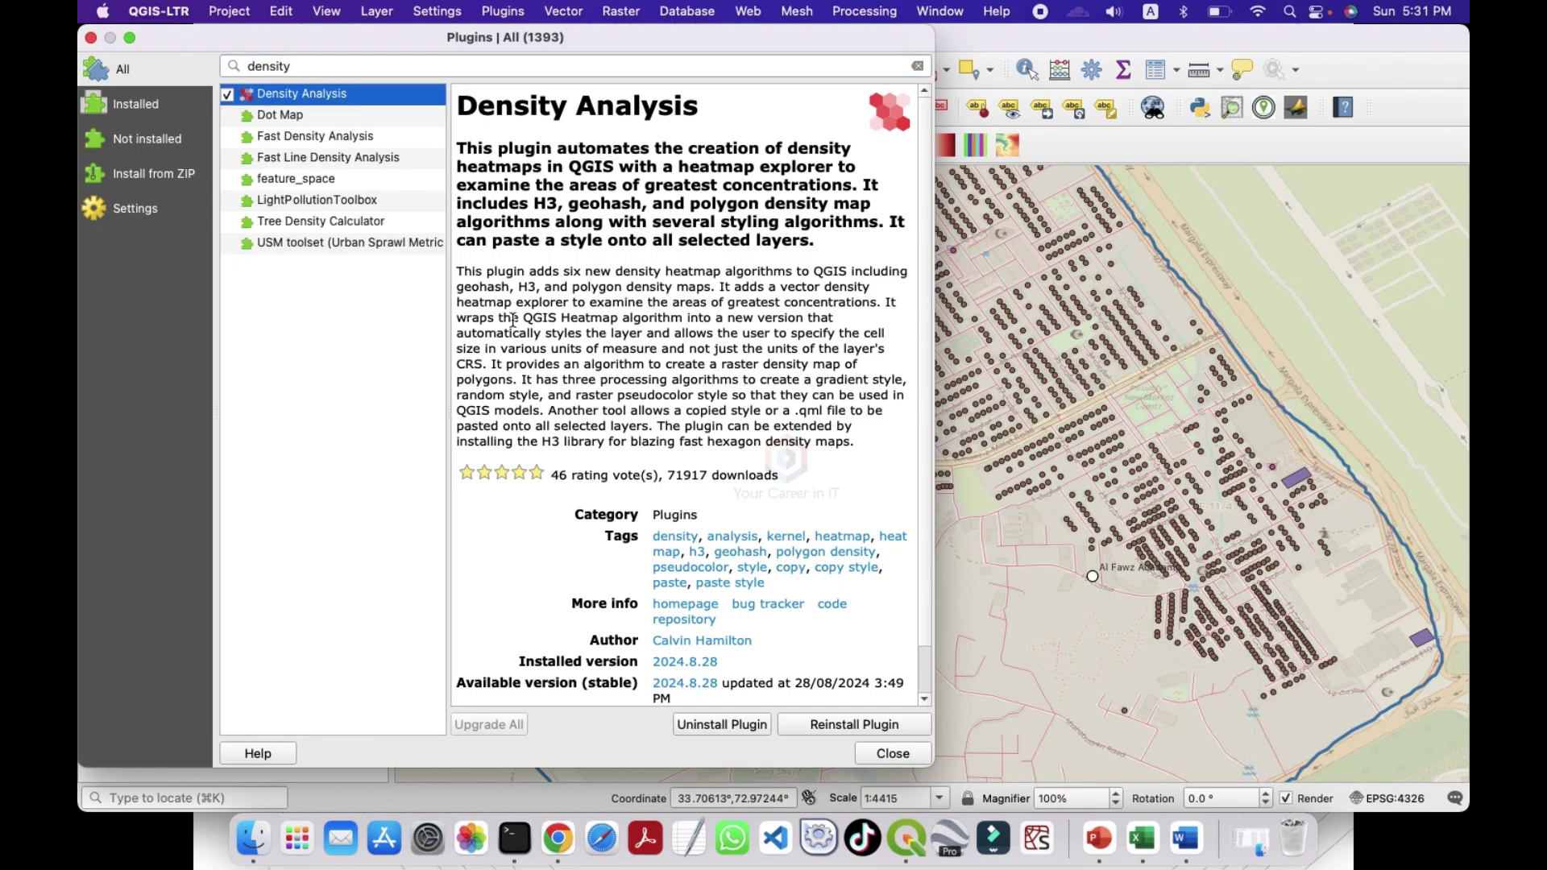
left_click(829, 727)
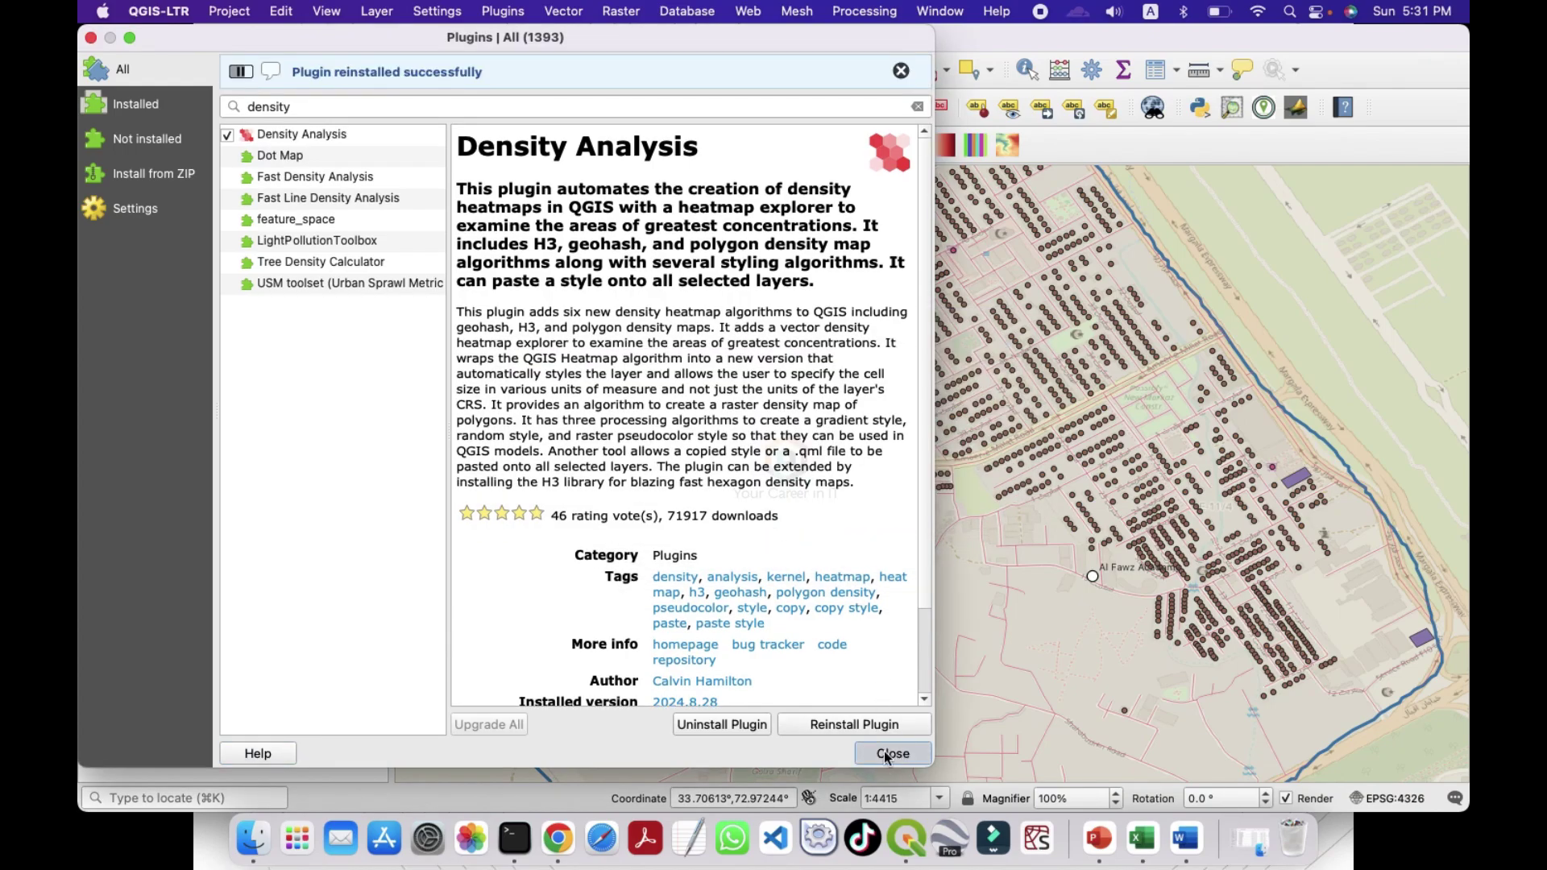
left_click(891, 753)
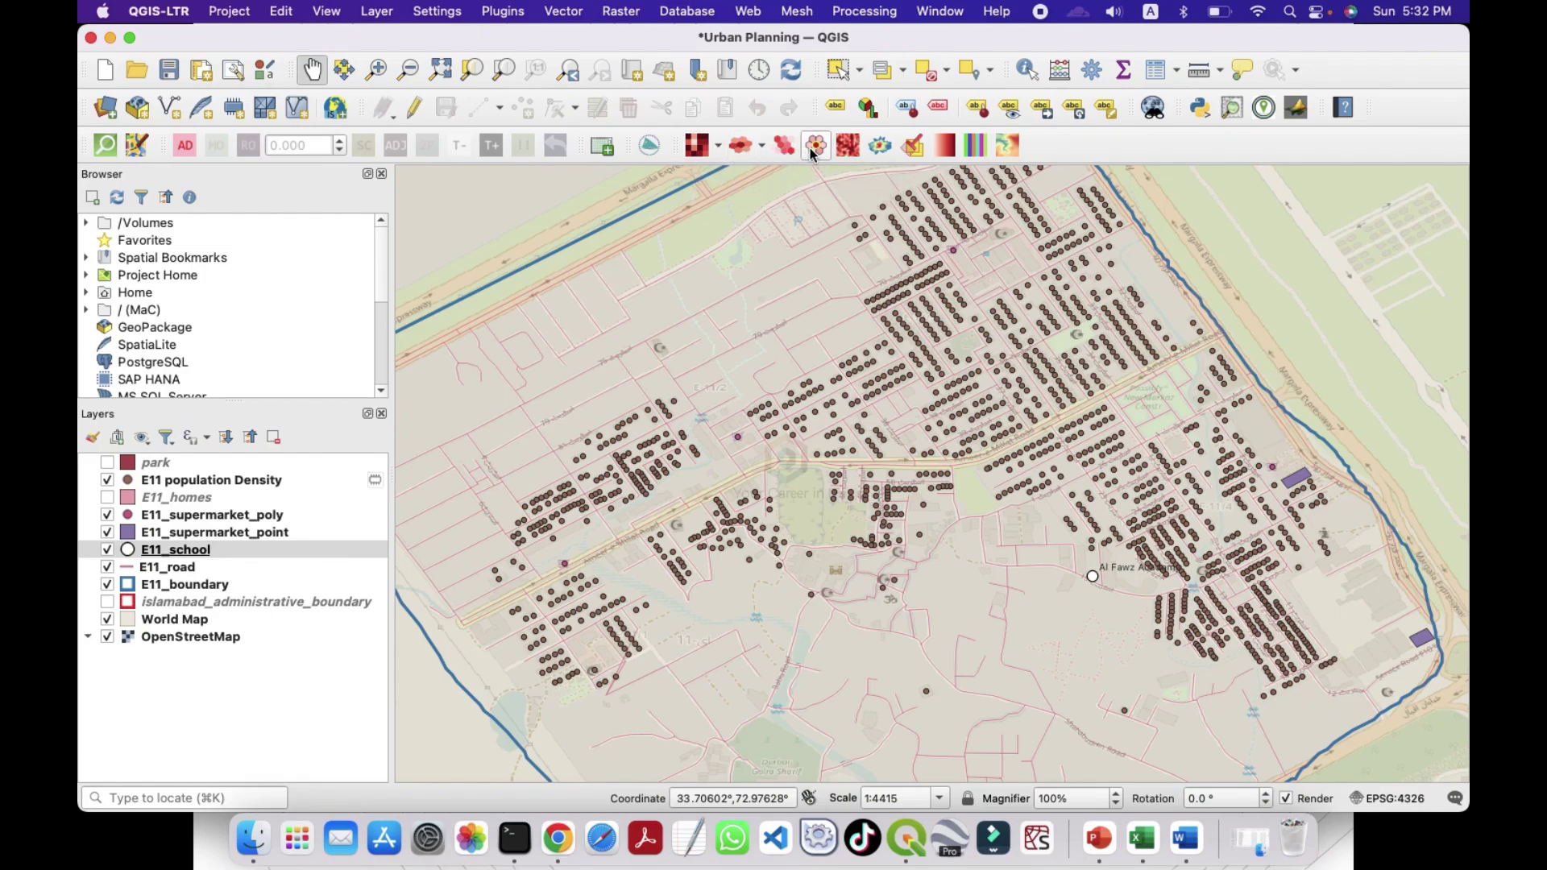
Step: Generate a styled heatmap of the E11 population points with 1 m cells, 100 m kernel radius, Reds ramp, Linear interpolation and Continuous mode
left_click(857, 153)
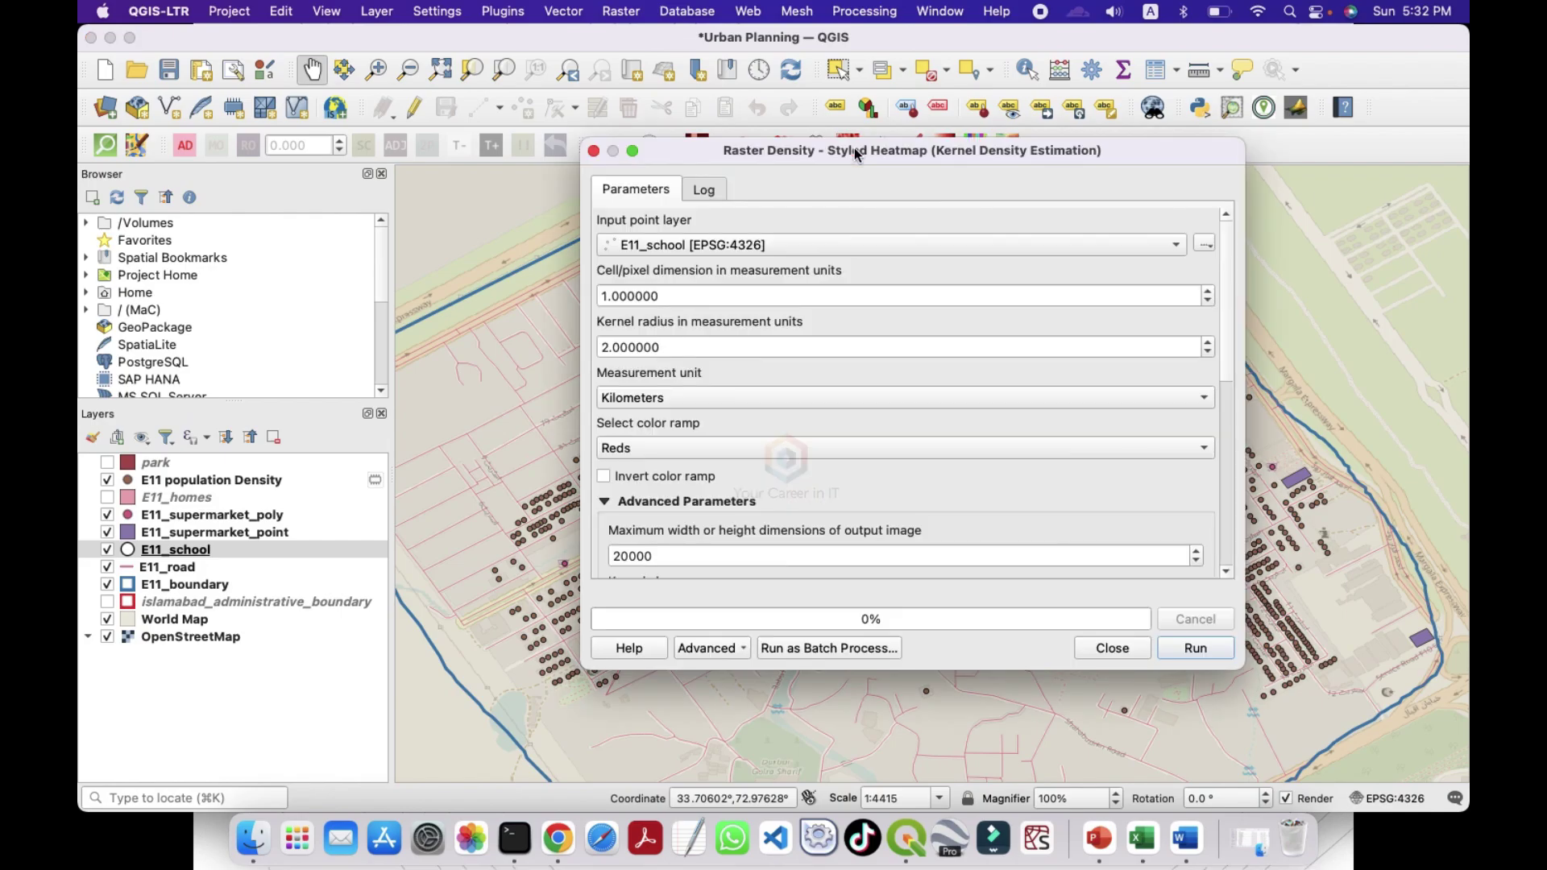
left_click(677, 398)
left_click(659, 424)
scroll(689, 532, "down", 8)
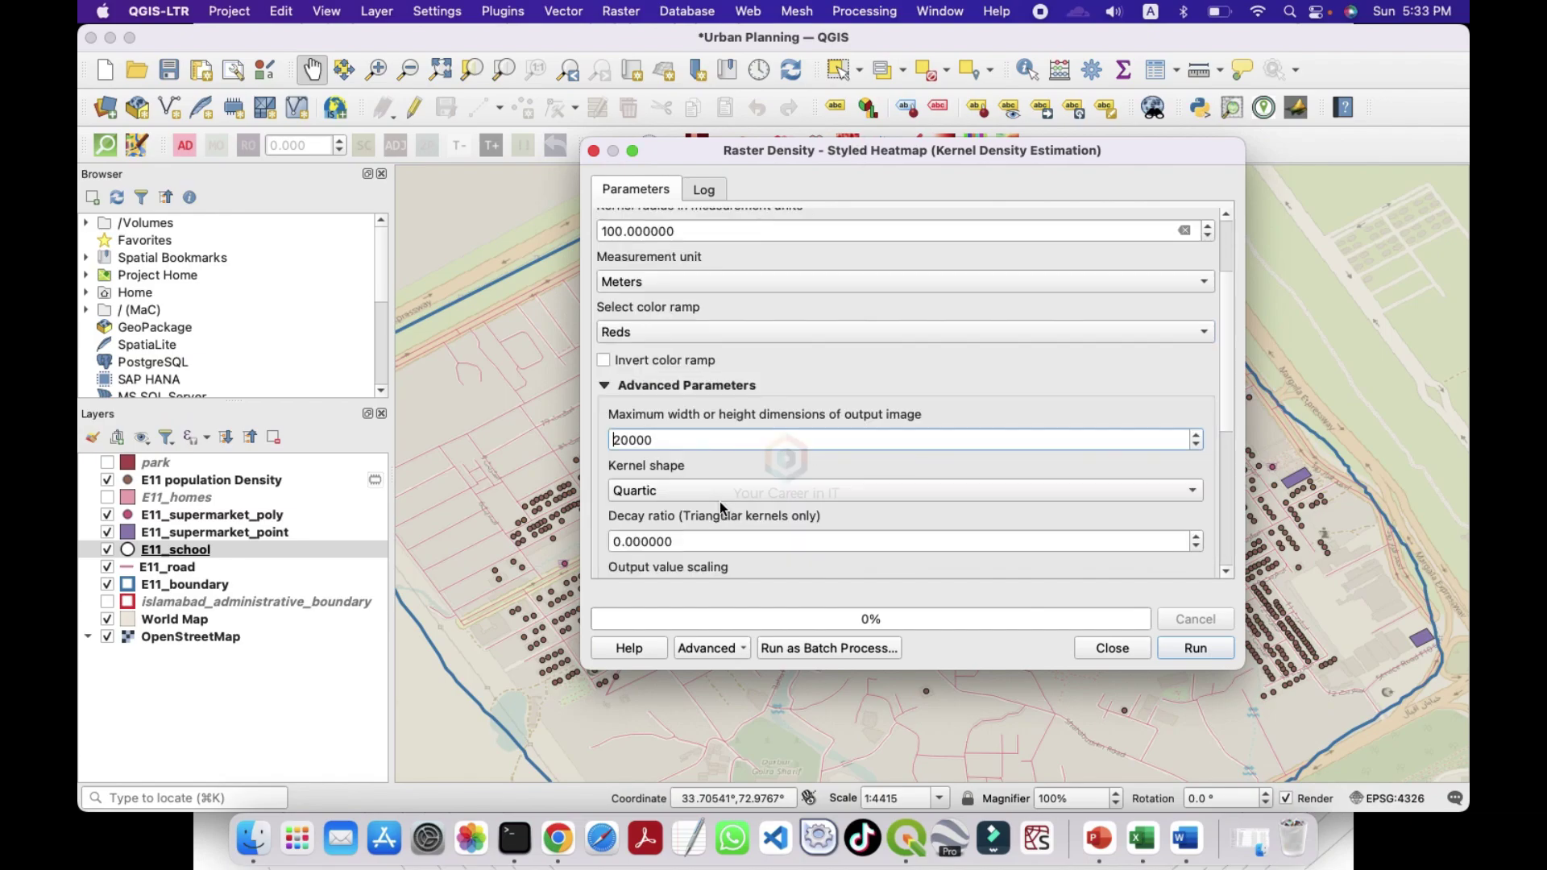
left_click(666, 520)
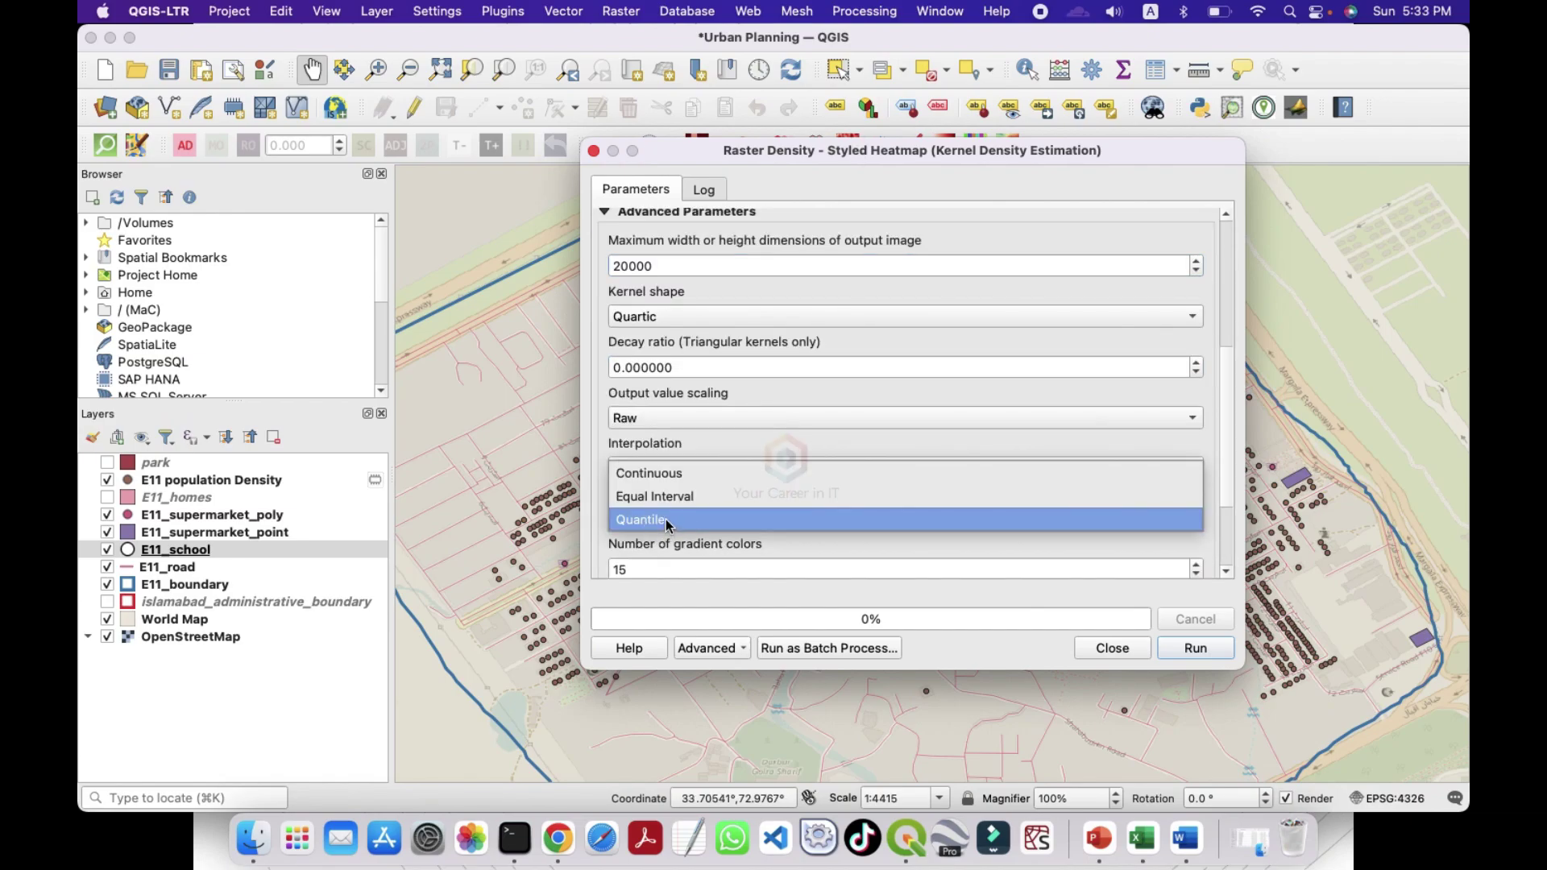
left_click(699, 470)
scroll(702, 530, "down", 4)
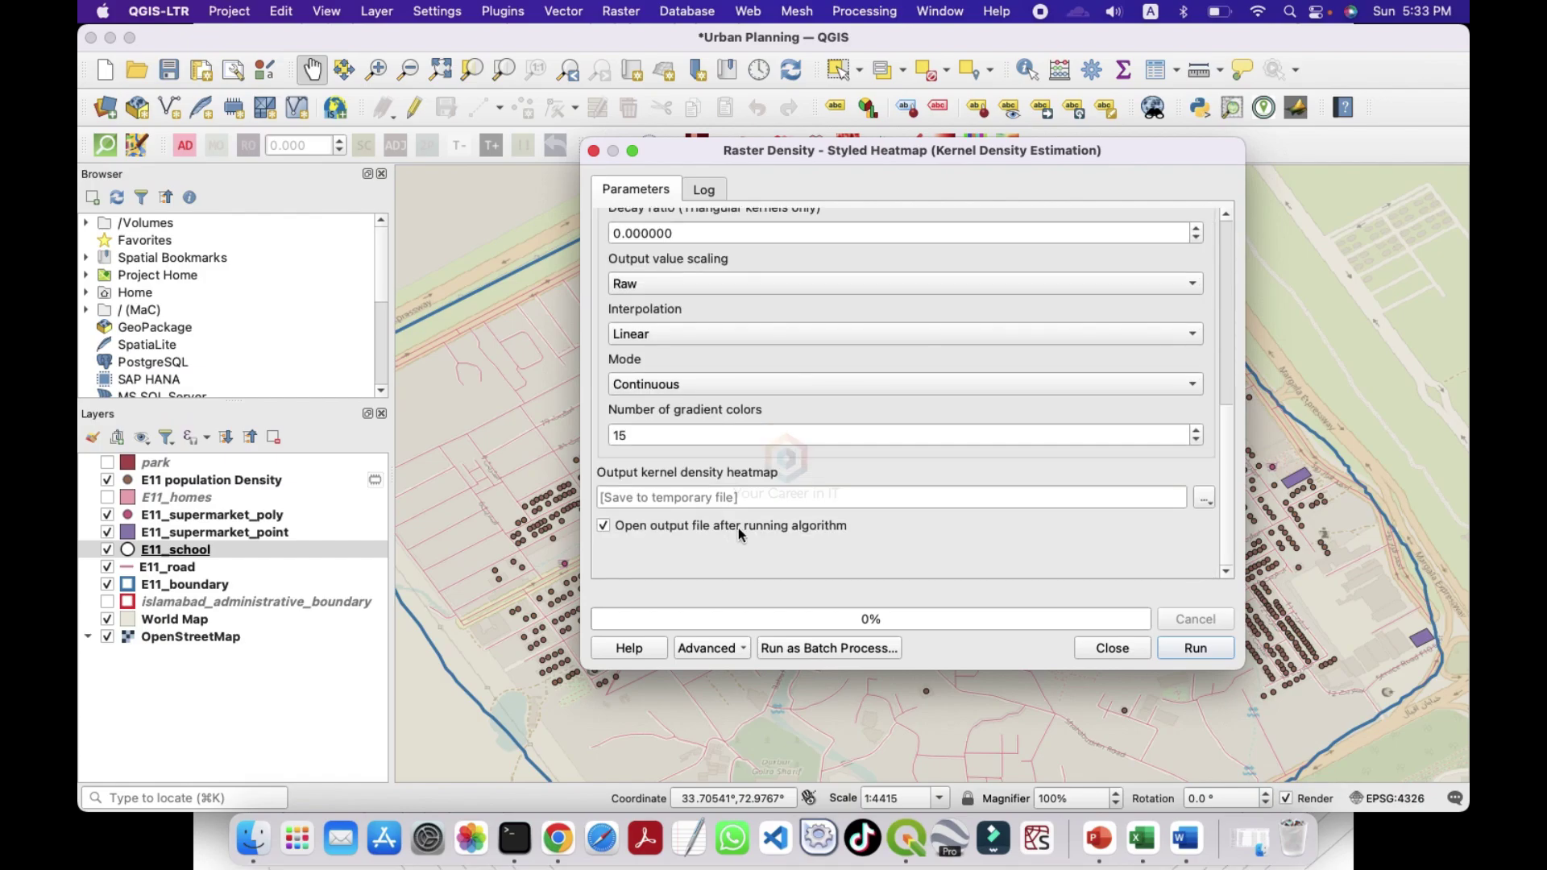
left_click(1195, 649)
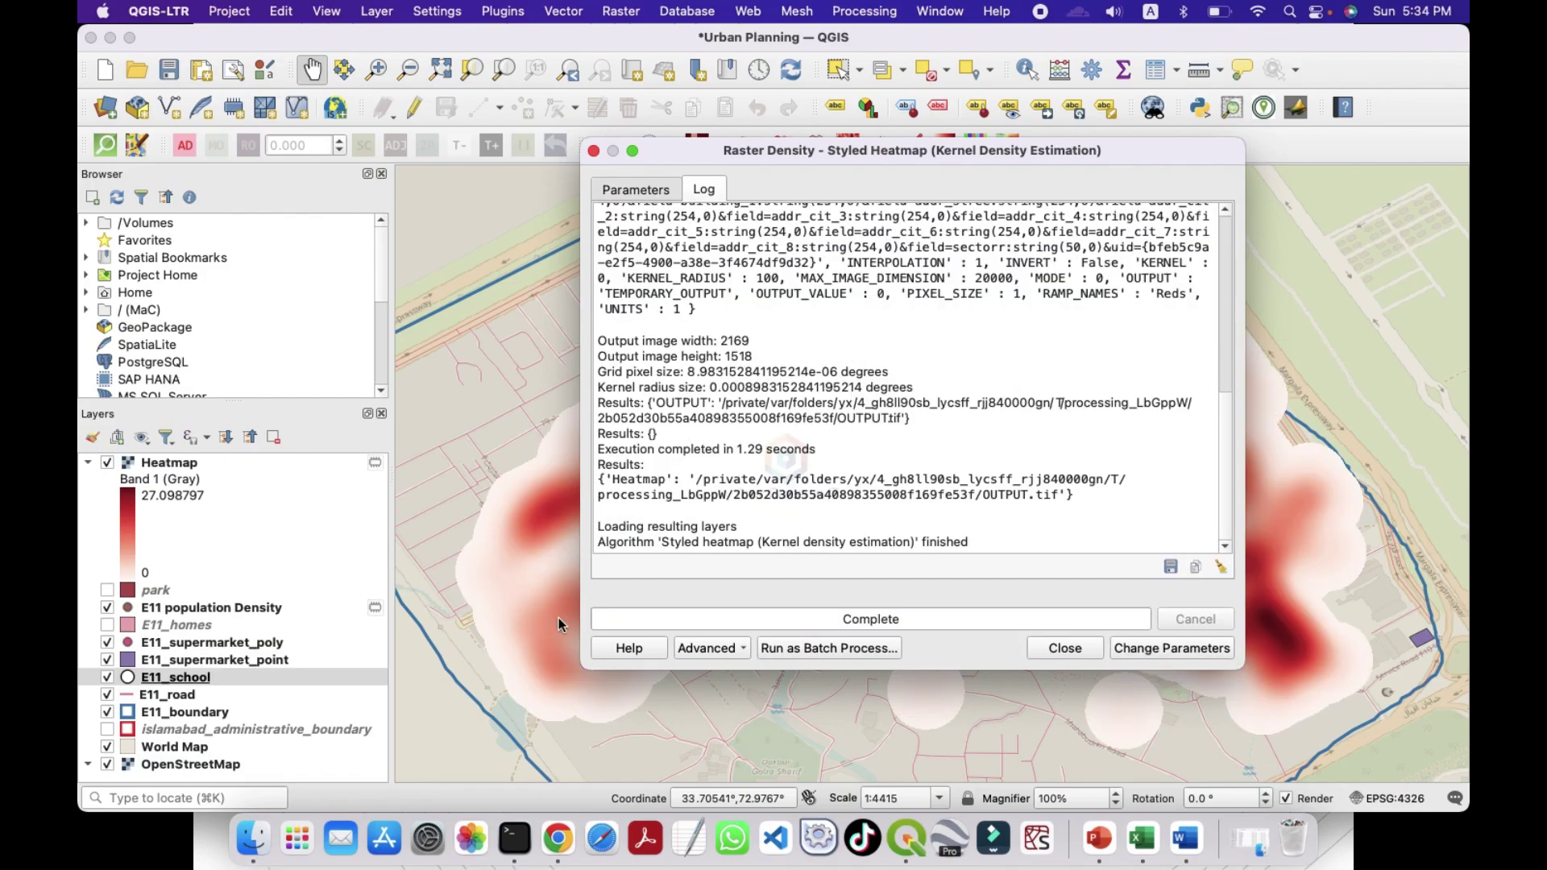
left_click(1064, 649)
scroll(1136, 531, "down", 2)
scroll(1120, 544, "up", 1)
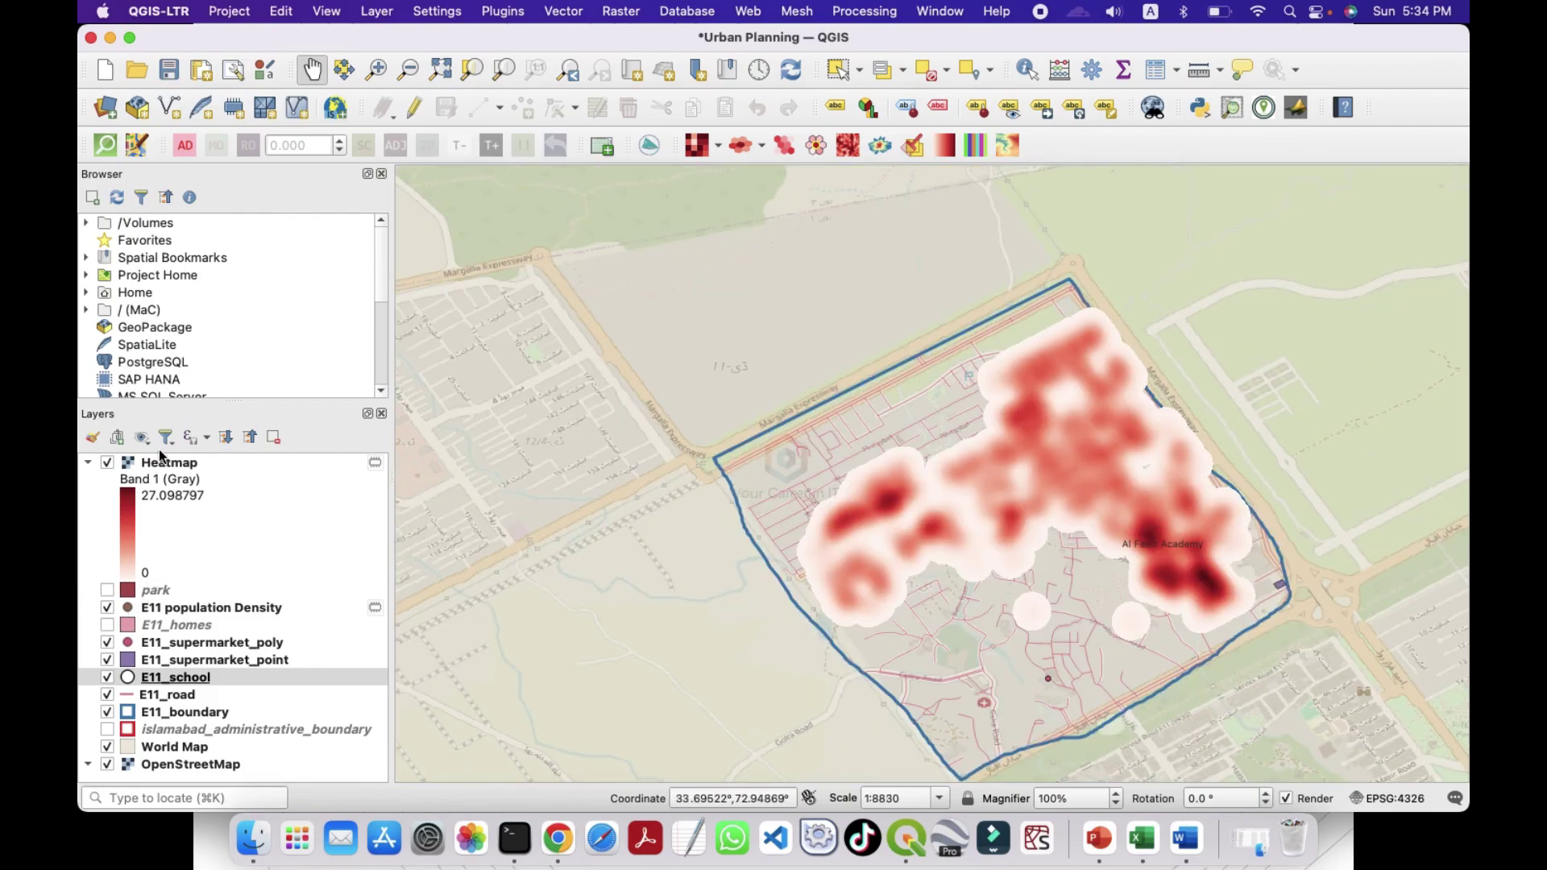
Step: Set the opacity of the Heatmap layer's 0 value colour to 0% and apply the symbology
double_click(190, 459)
left_click(733, 372)
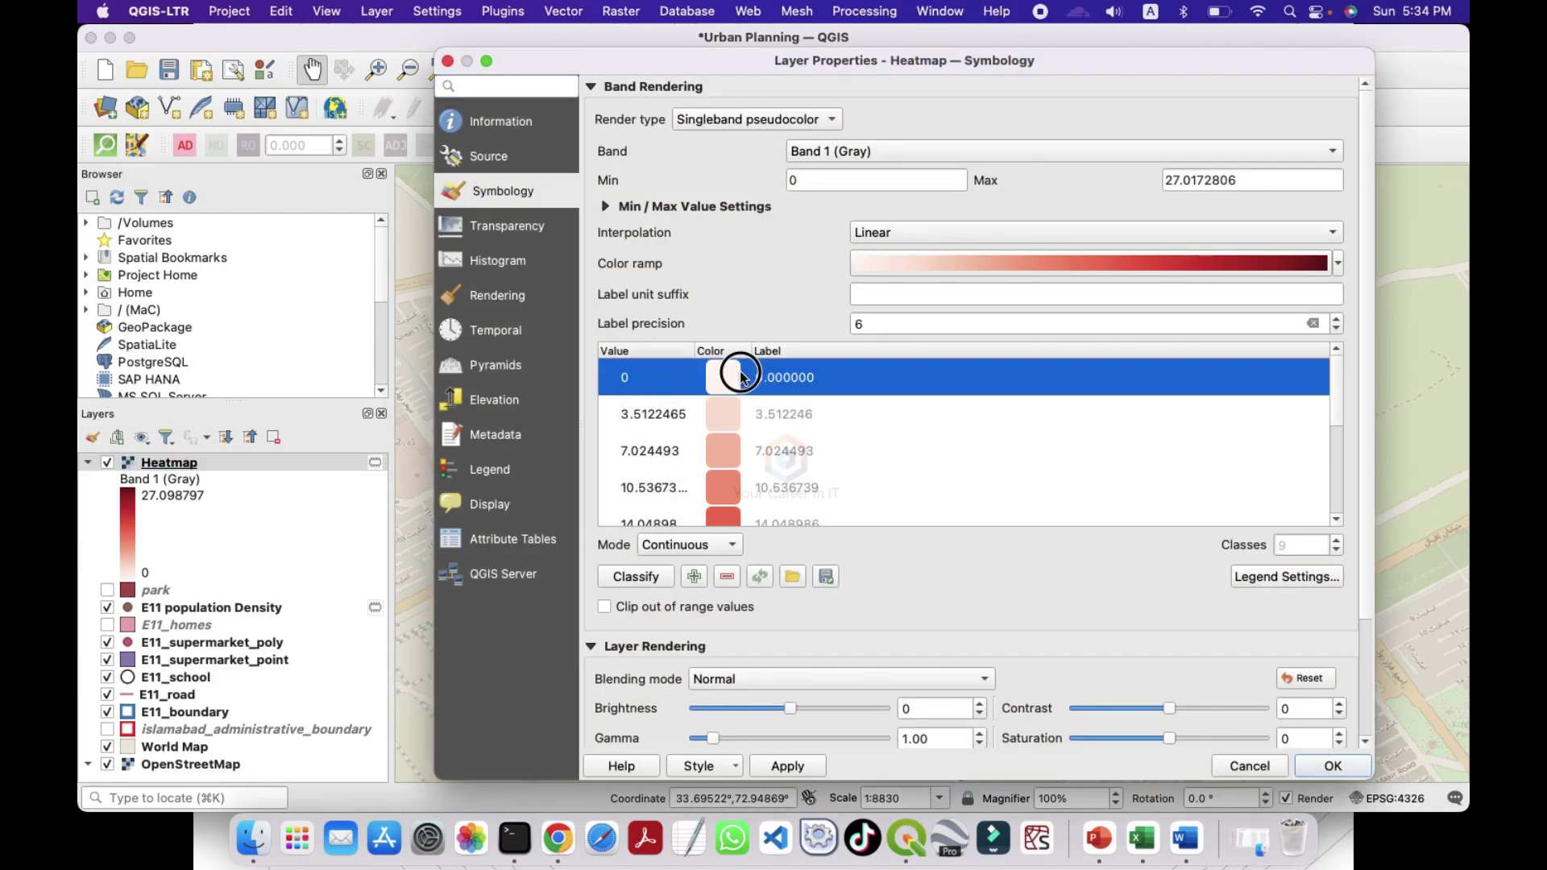
right_click(741, 376)
left_click(838, 406)
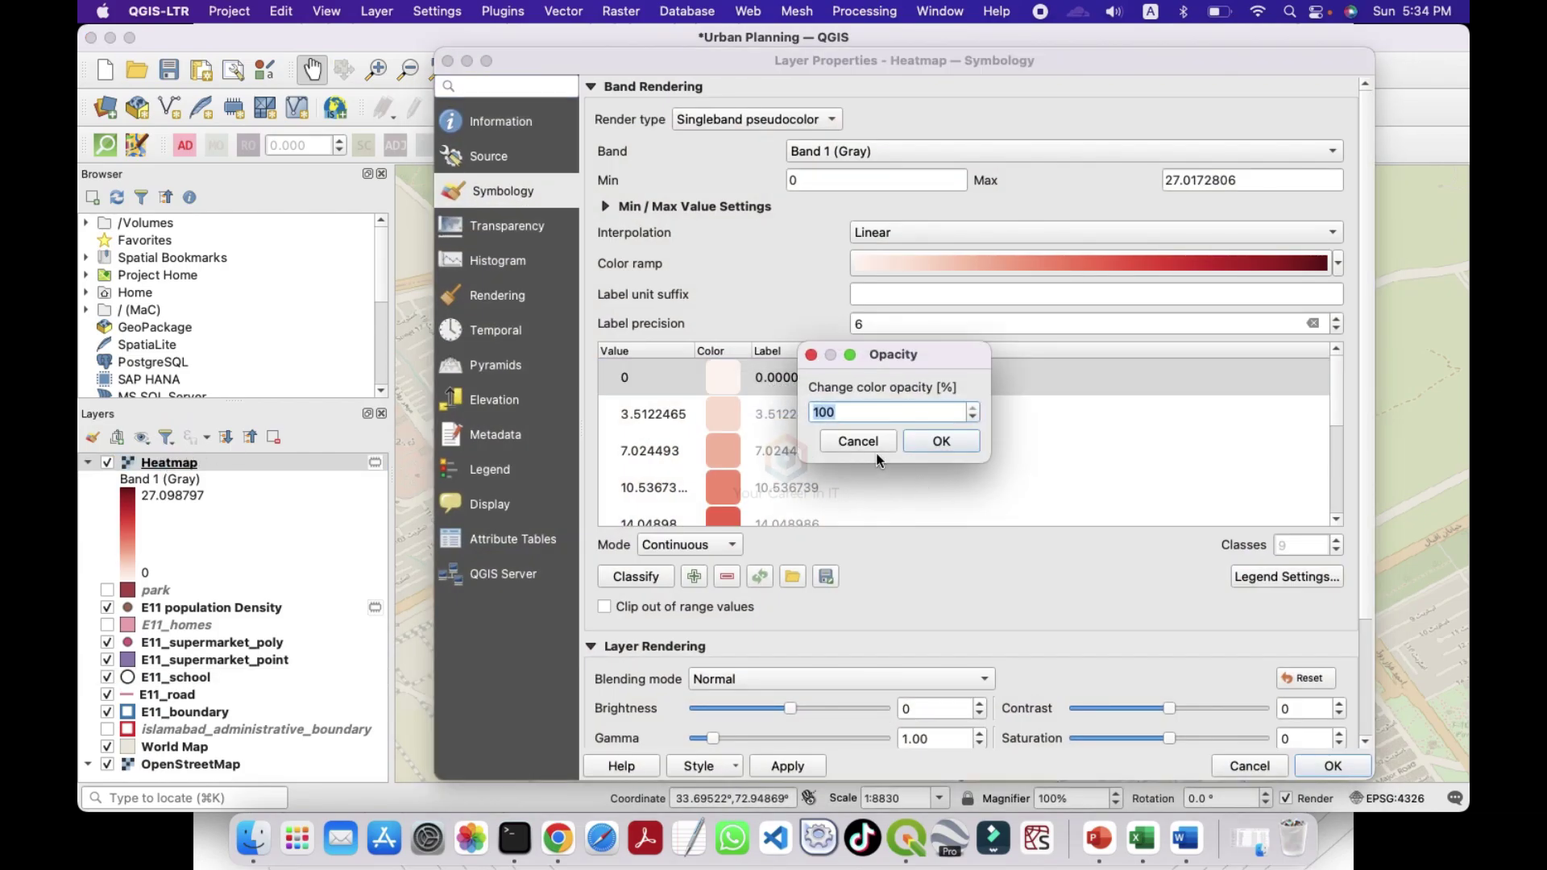
type("0")
left_click(941, 440)
left_click(1333, 766)
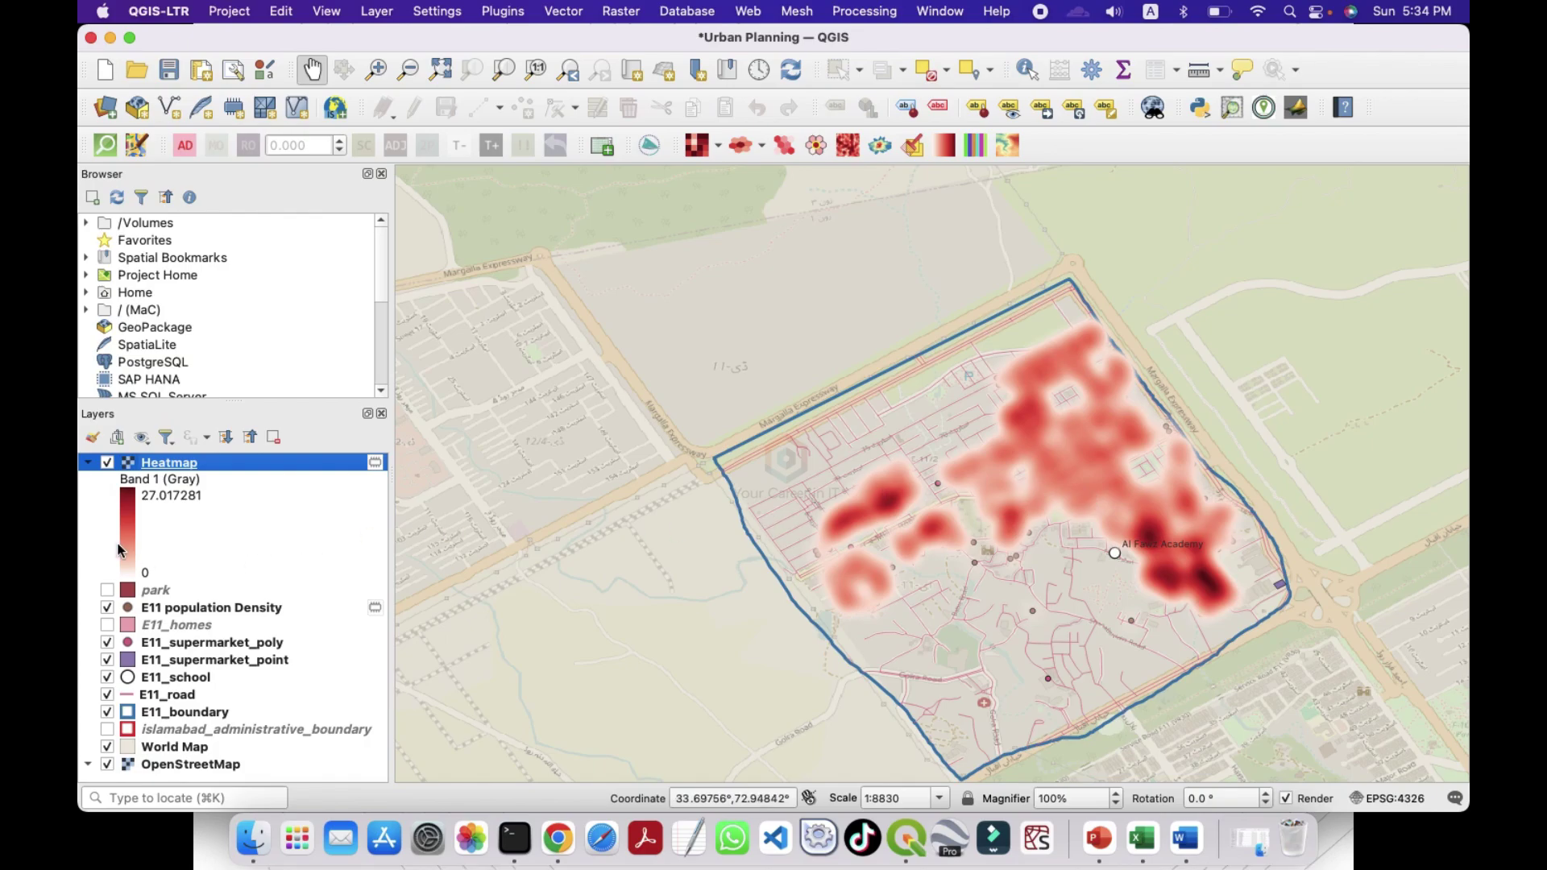
Step: Remove the 0 value entry from the Heatmap layer's colour table and apply the symbology
double_click(160, 465)
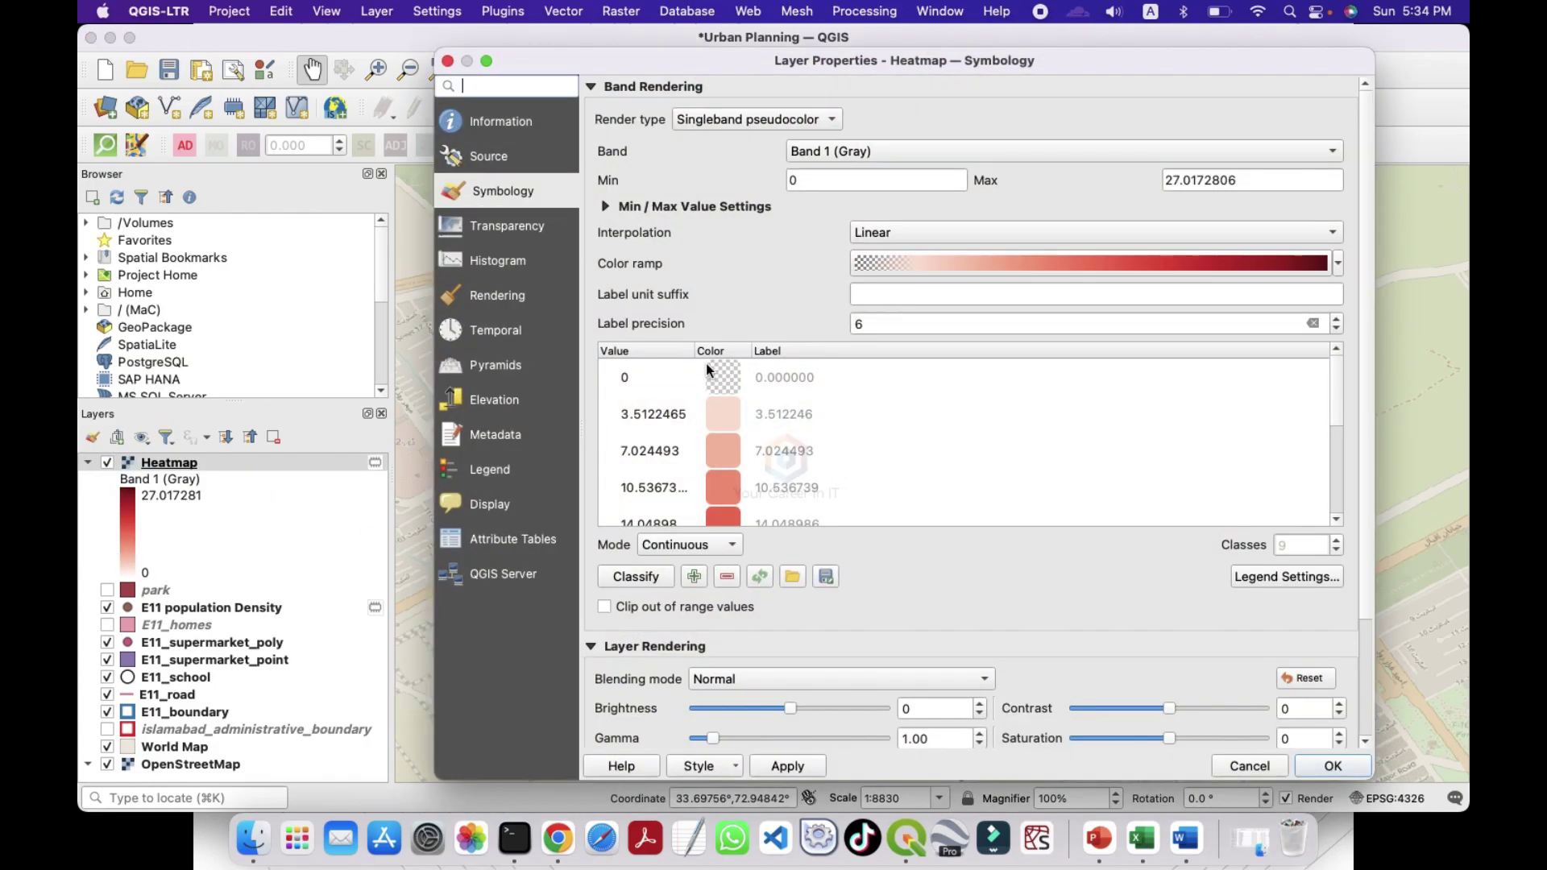
left_click(734, 393)
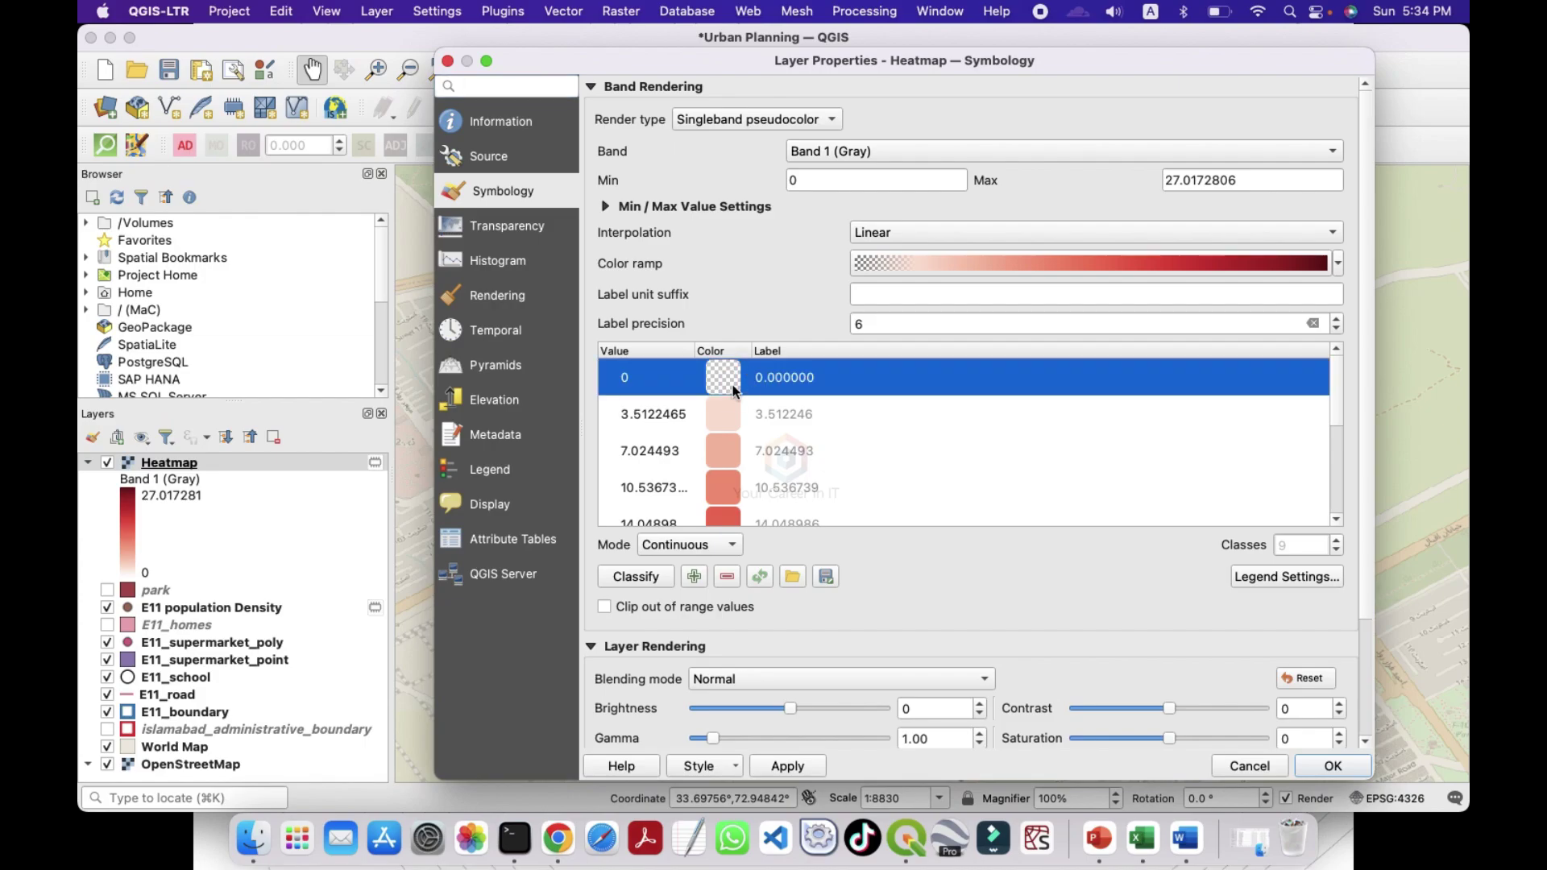
left_click(727, 577)
left_click(1332, 766)
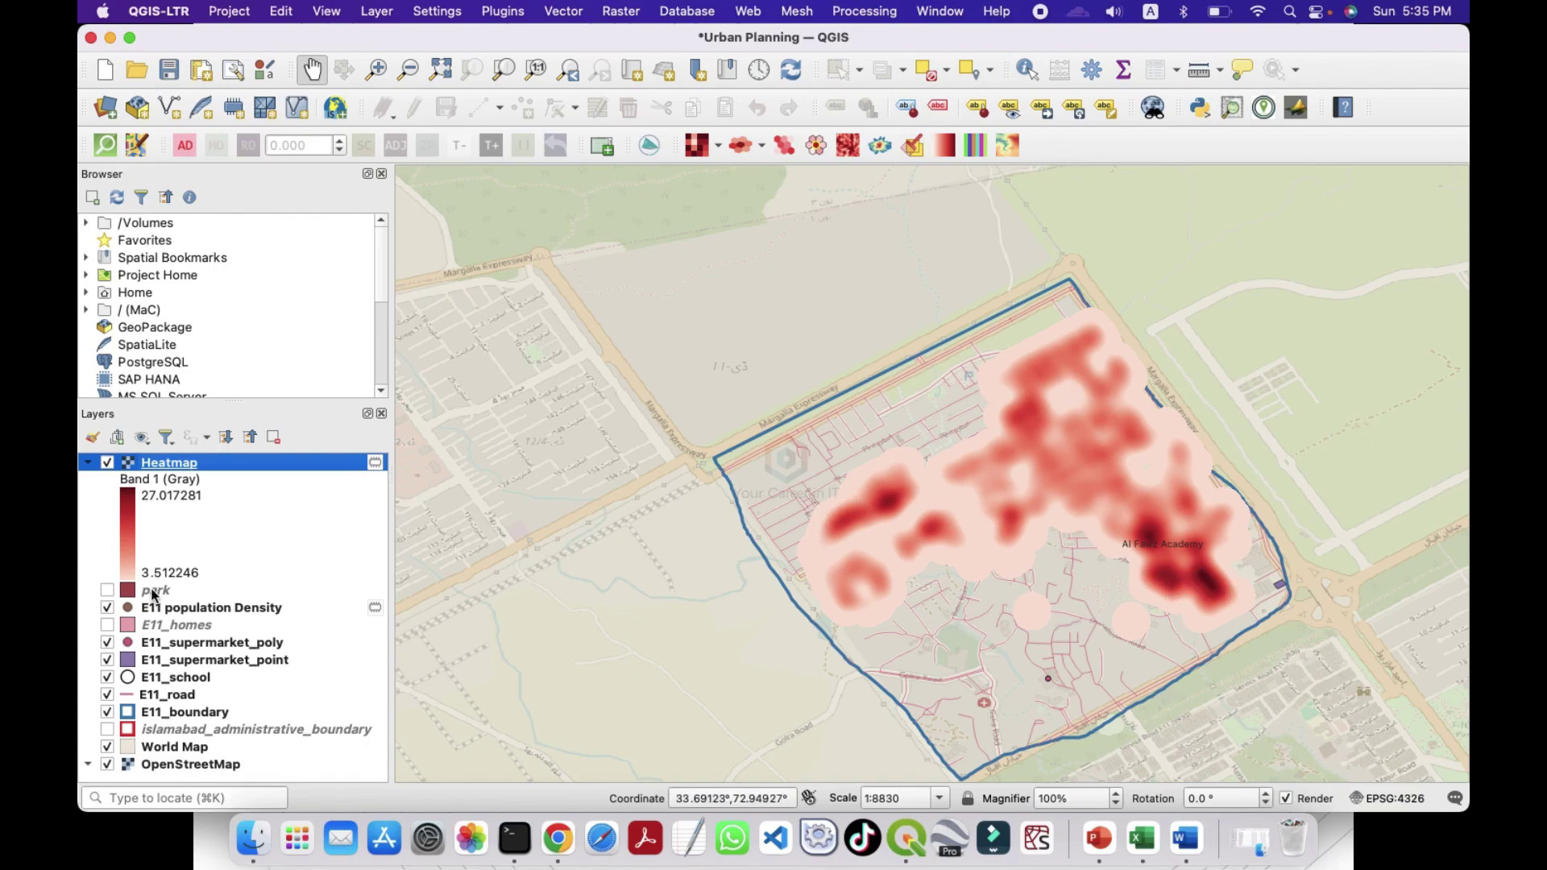
Step: Hide the Heatmap layer and examine the E11 population points around the central park area and Ameer-e-Millat Road
left_click(108, 462)
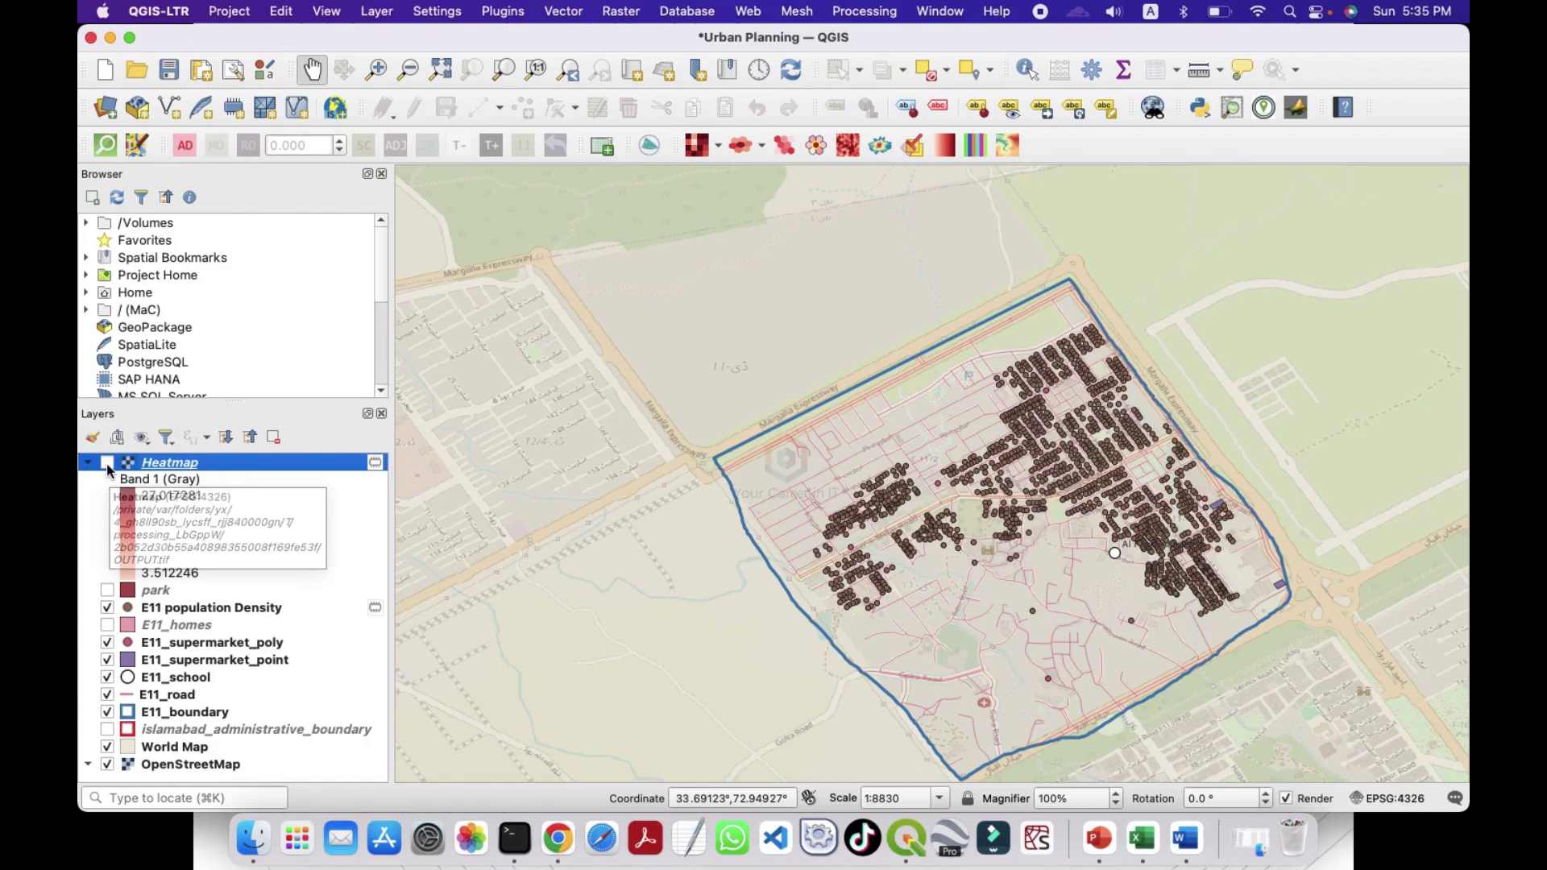
scroll(1304, 637, "up", 1)
left_click_drag(905, 430, 1113, 447)
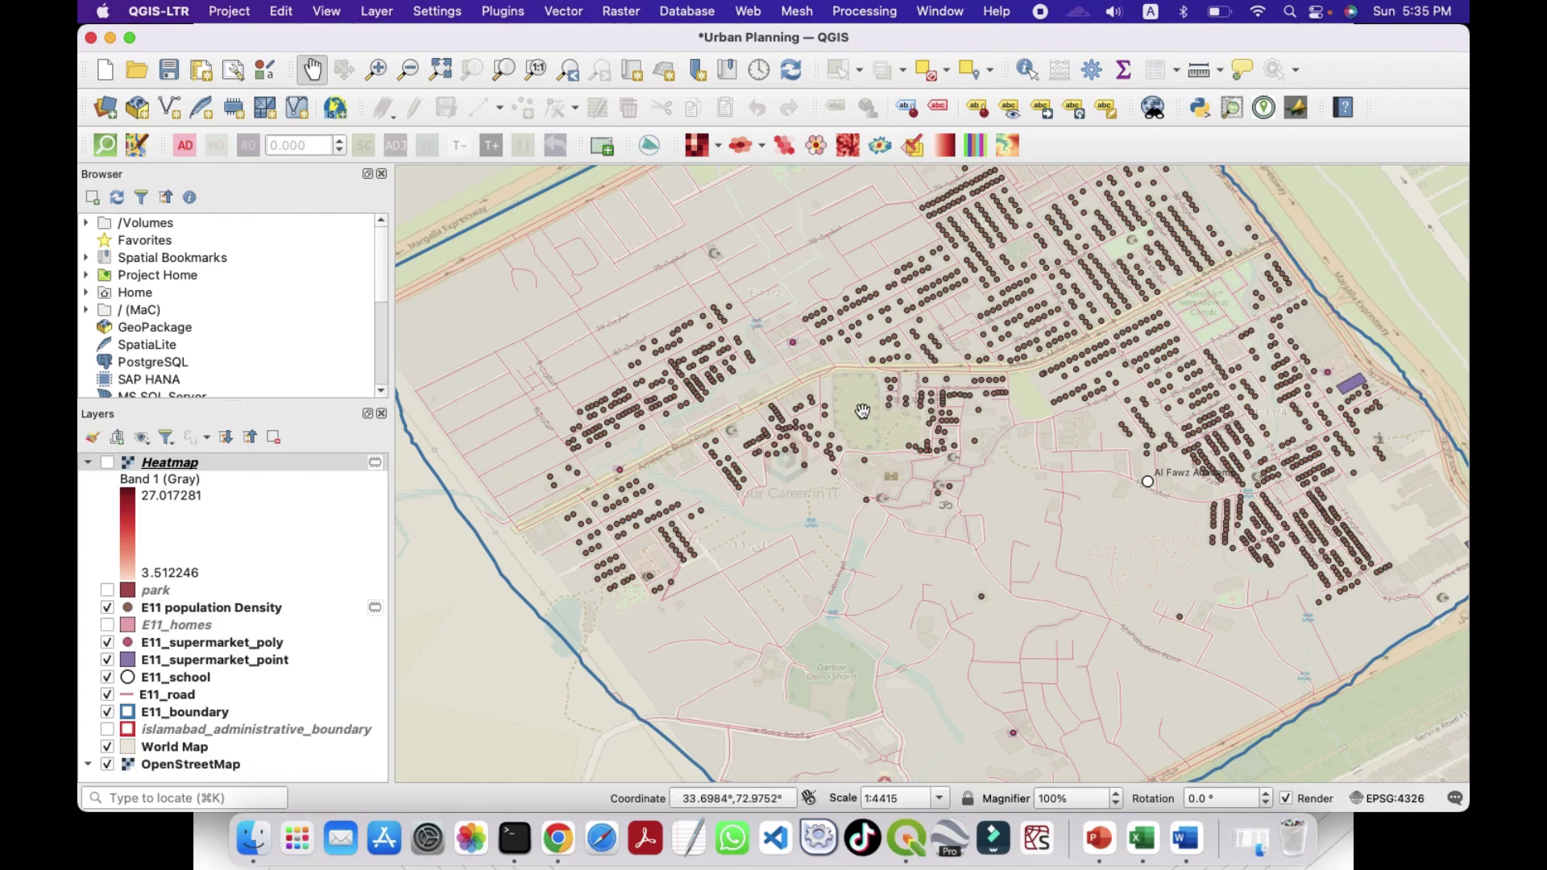
left_click_drag(969, 571, 968, 564)
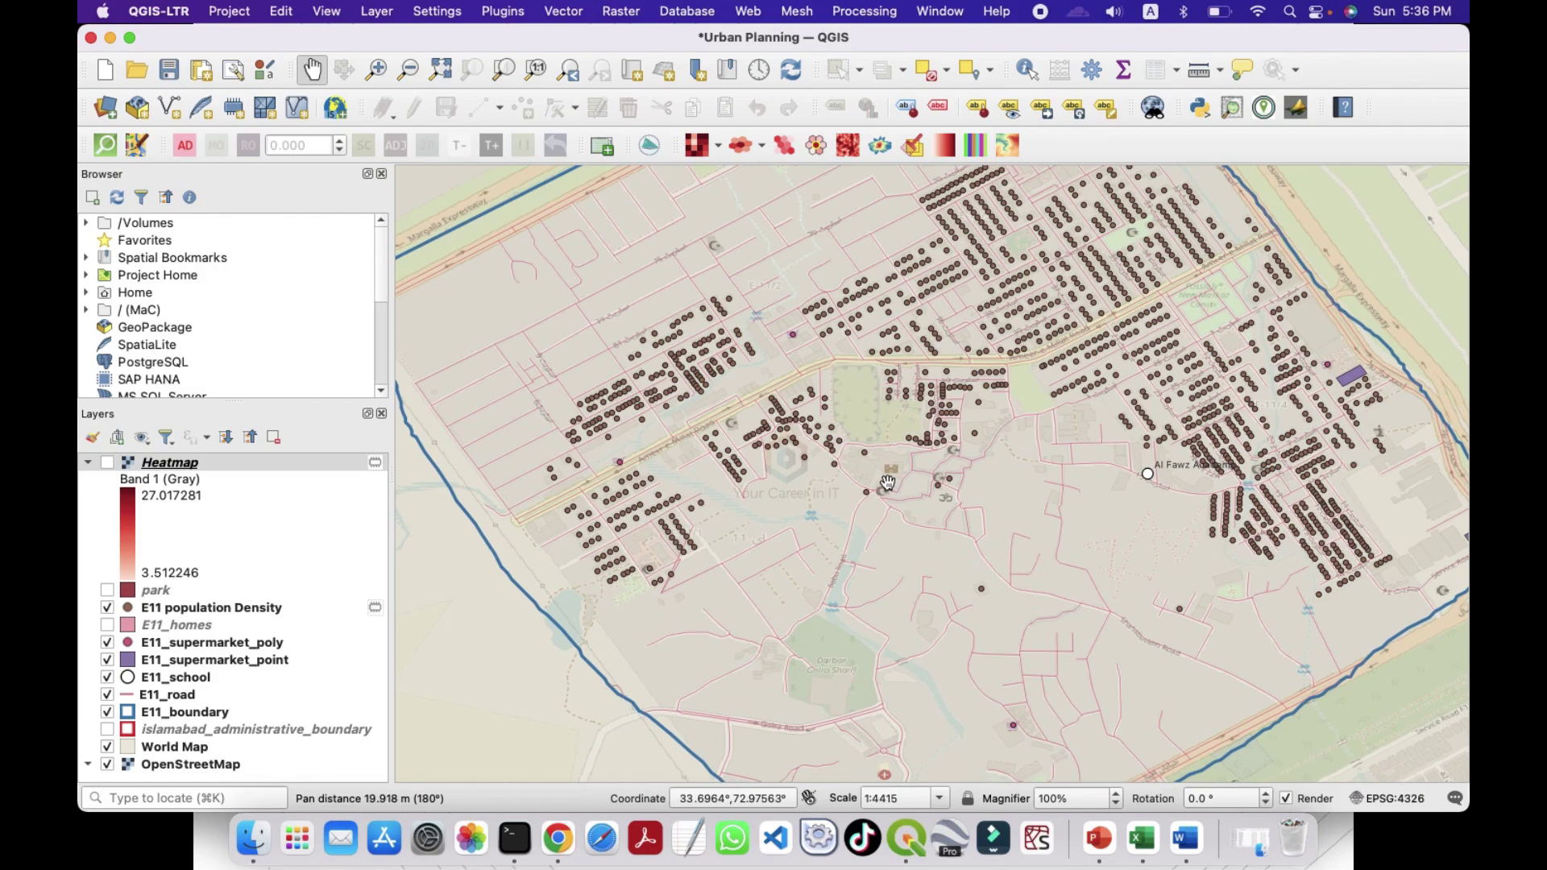
scroll(887, 481, "up", 5)
scroll(887, 481, "down", 2)
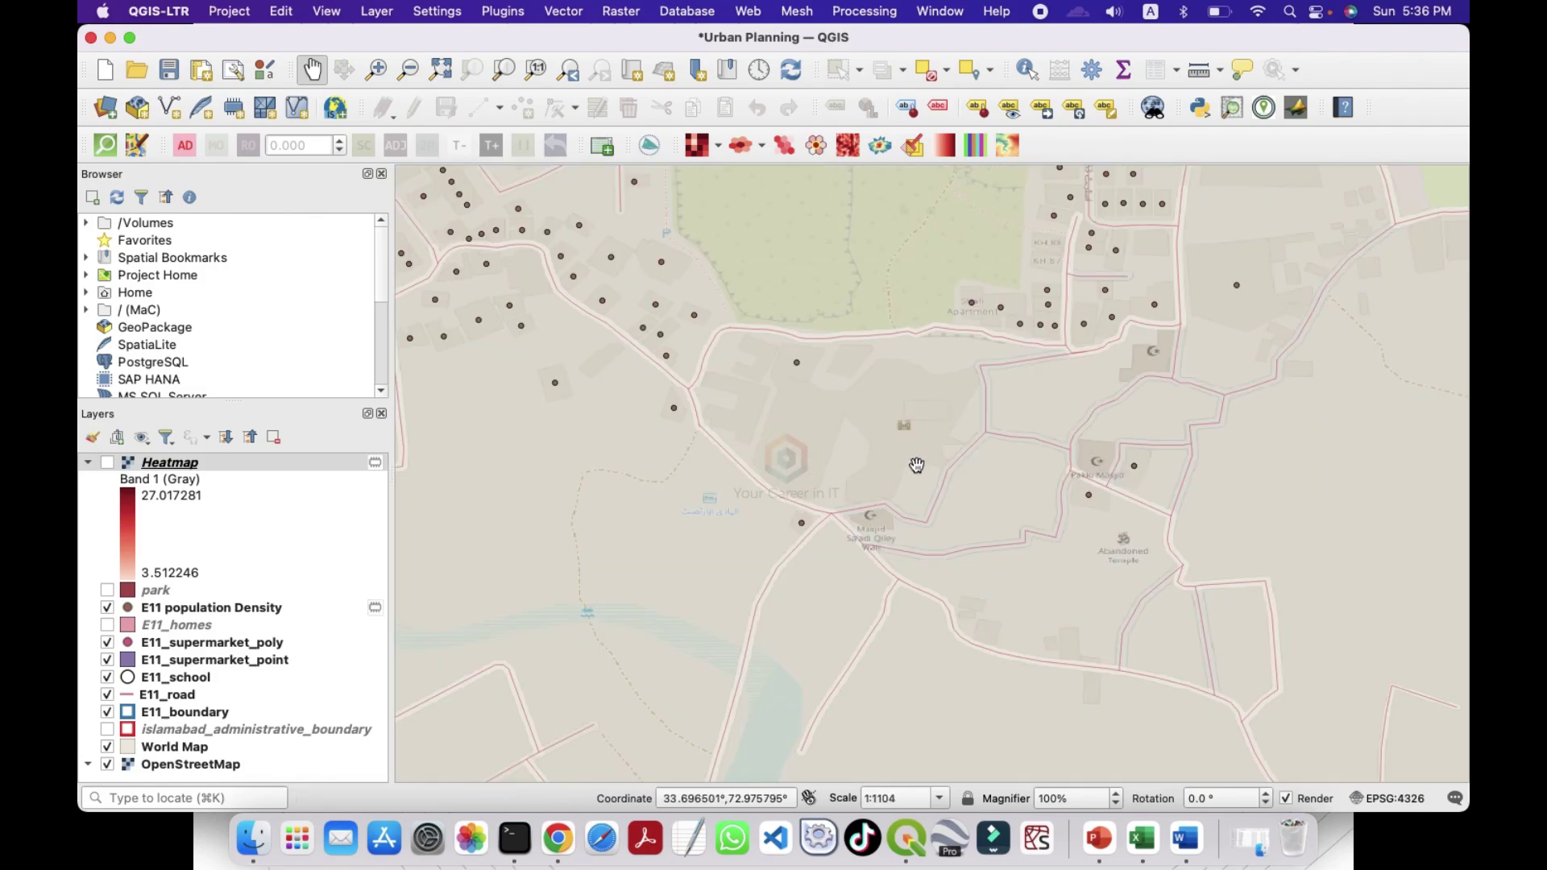
scroll(917, 465, "down", 1)
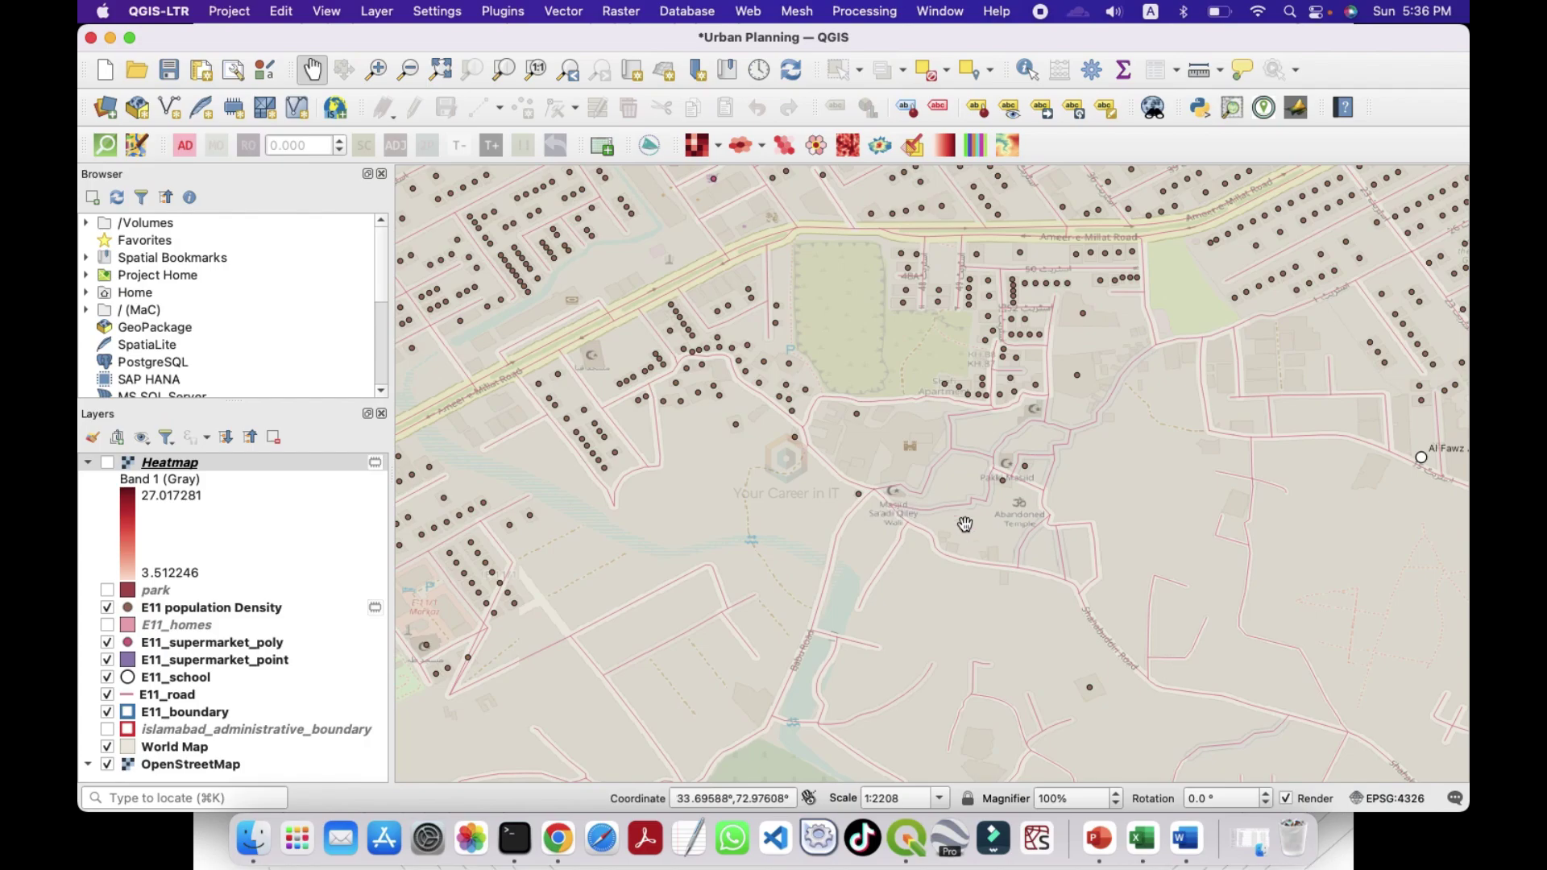
scroll(1037, 544, "up", 1)
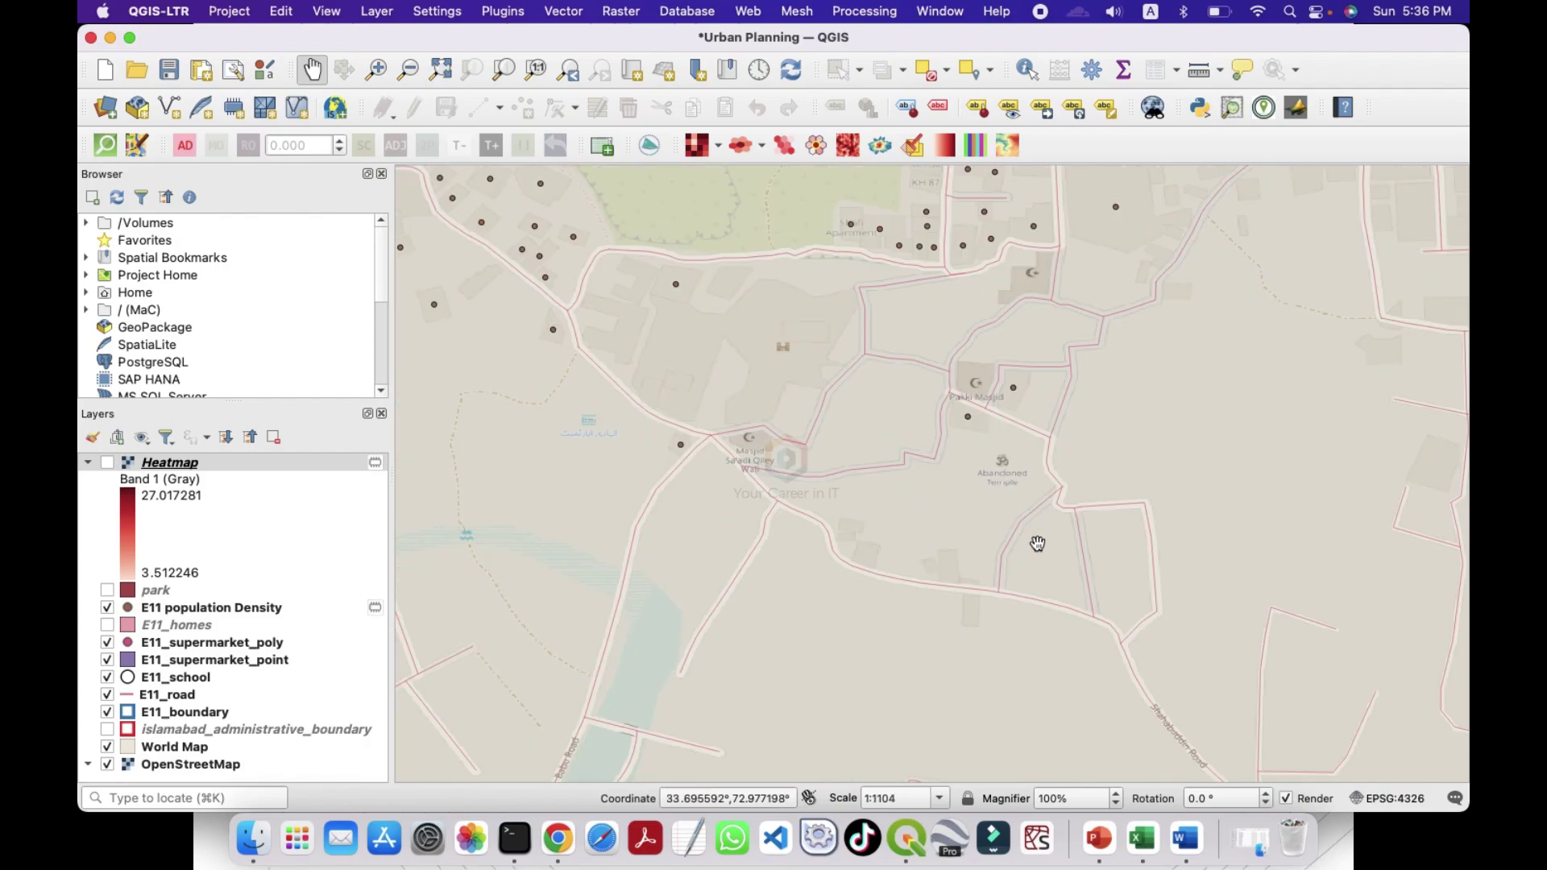
scroll(1037, 544, "down", 1)
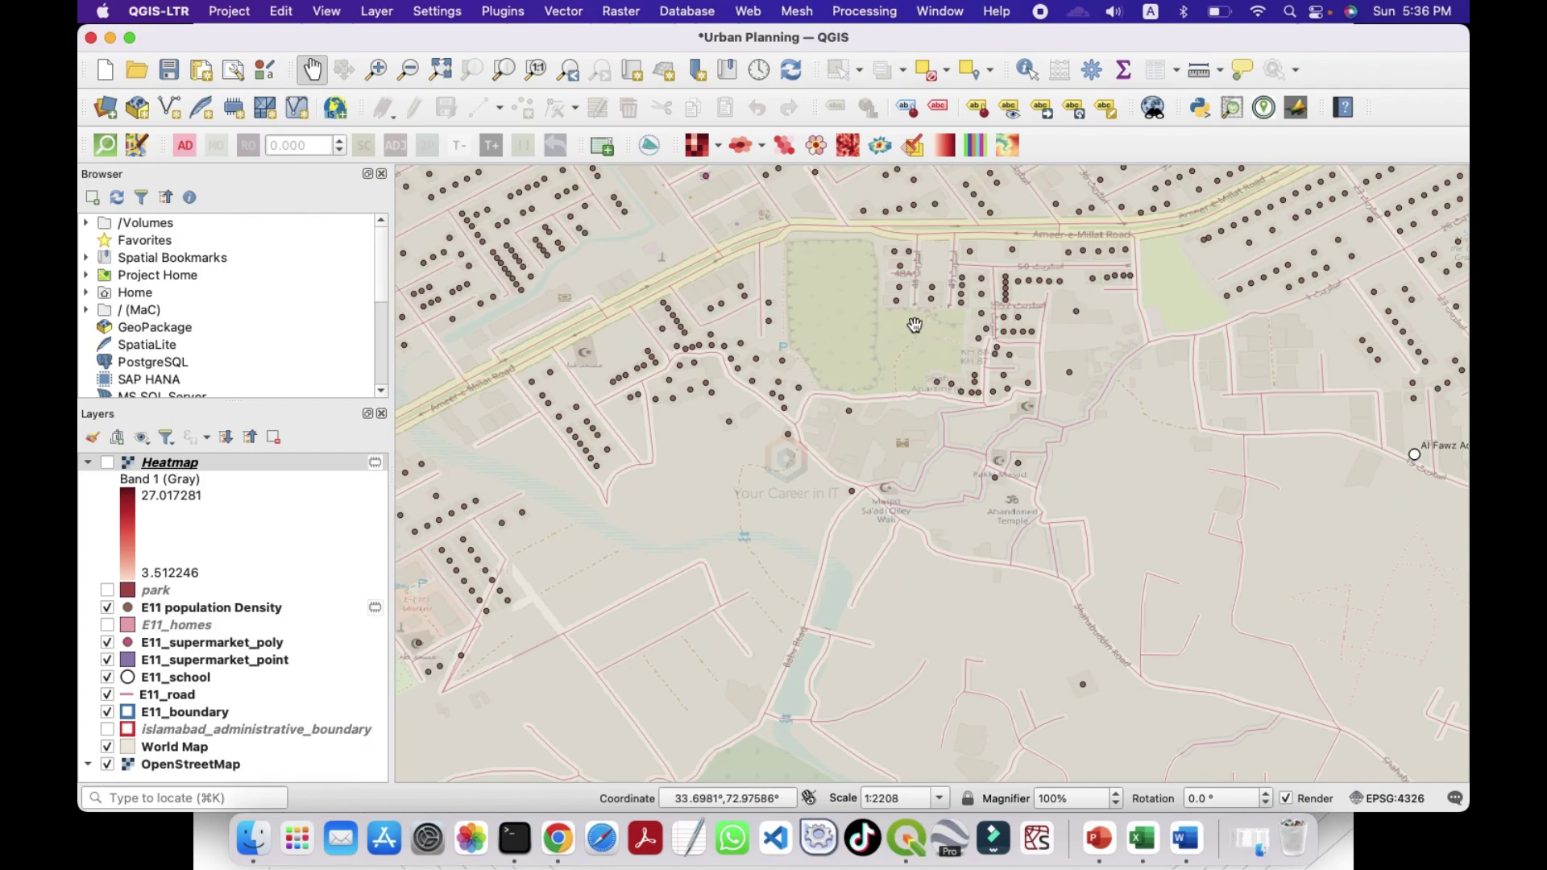
scroll(737, 337, "up", 1)
scroll(740, 342, "up", 1)
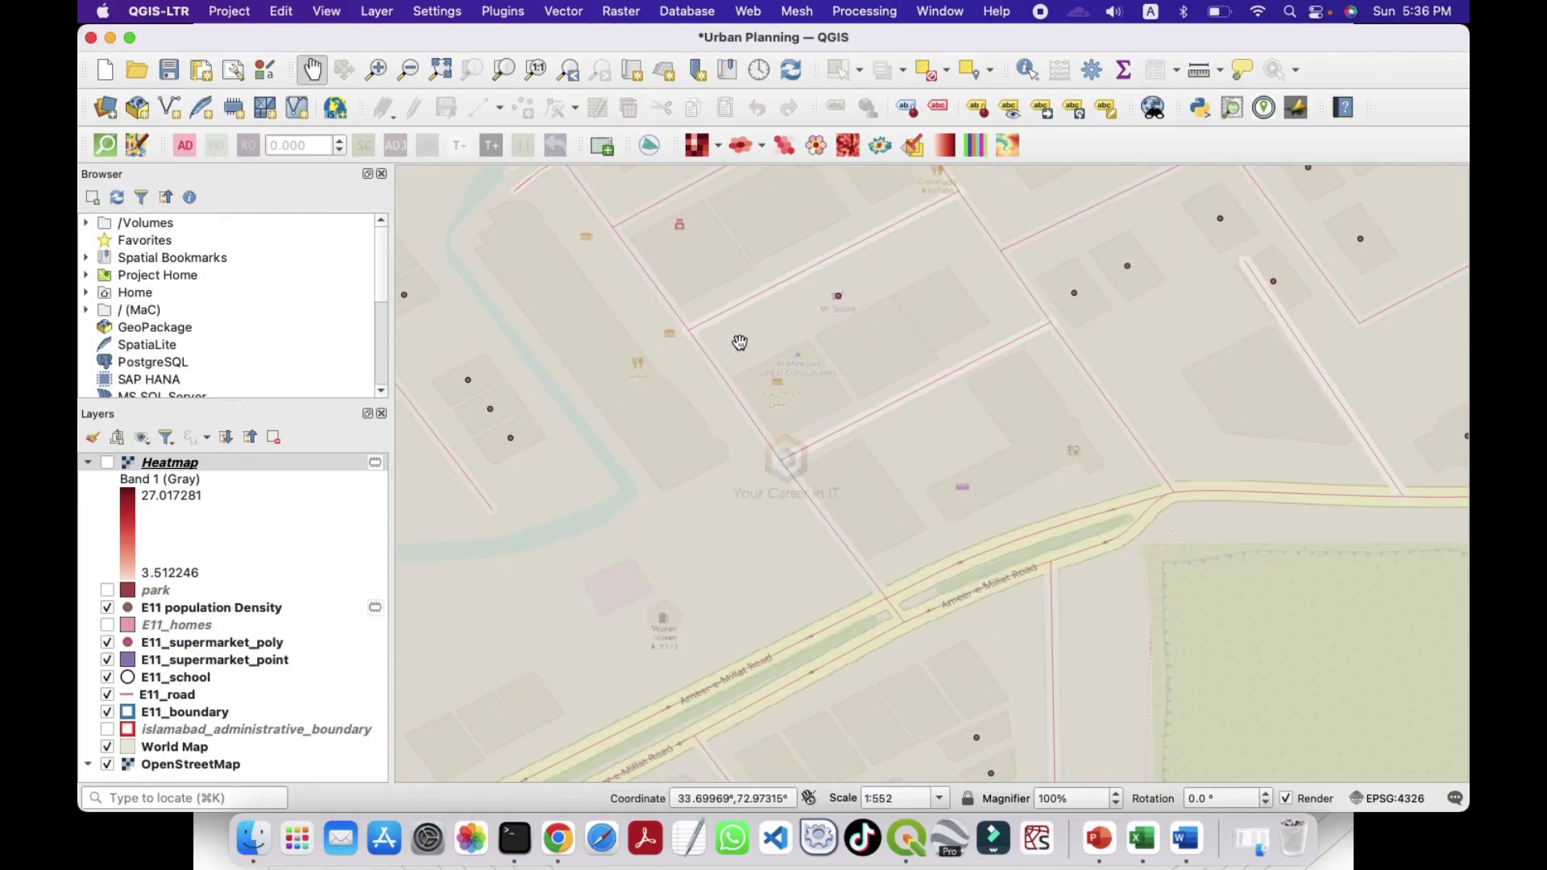
scroll(729, 332, "down", 1)
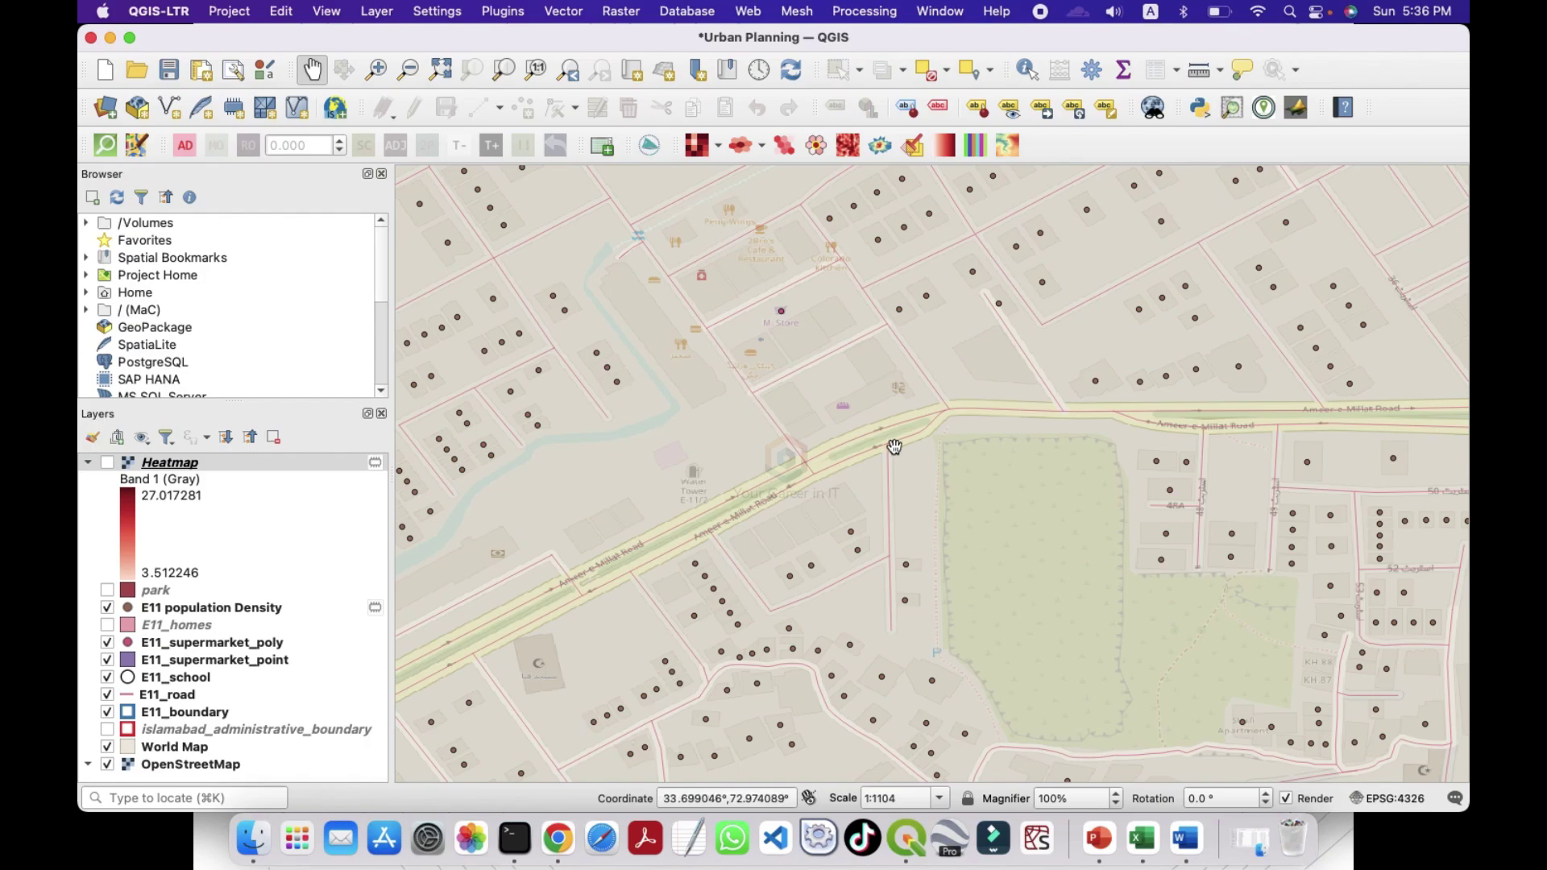
scroll(894, 445, "down", 1)
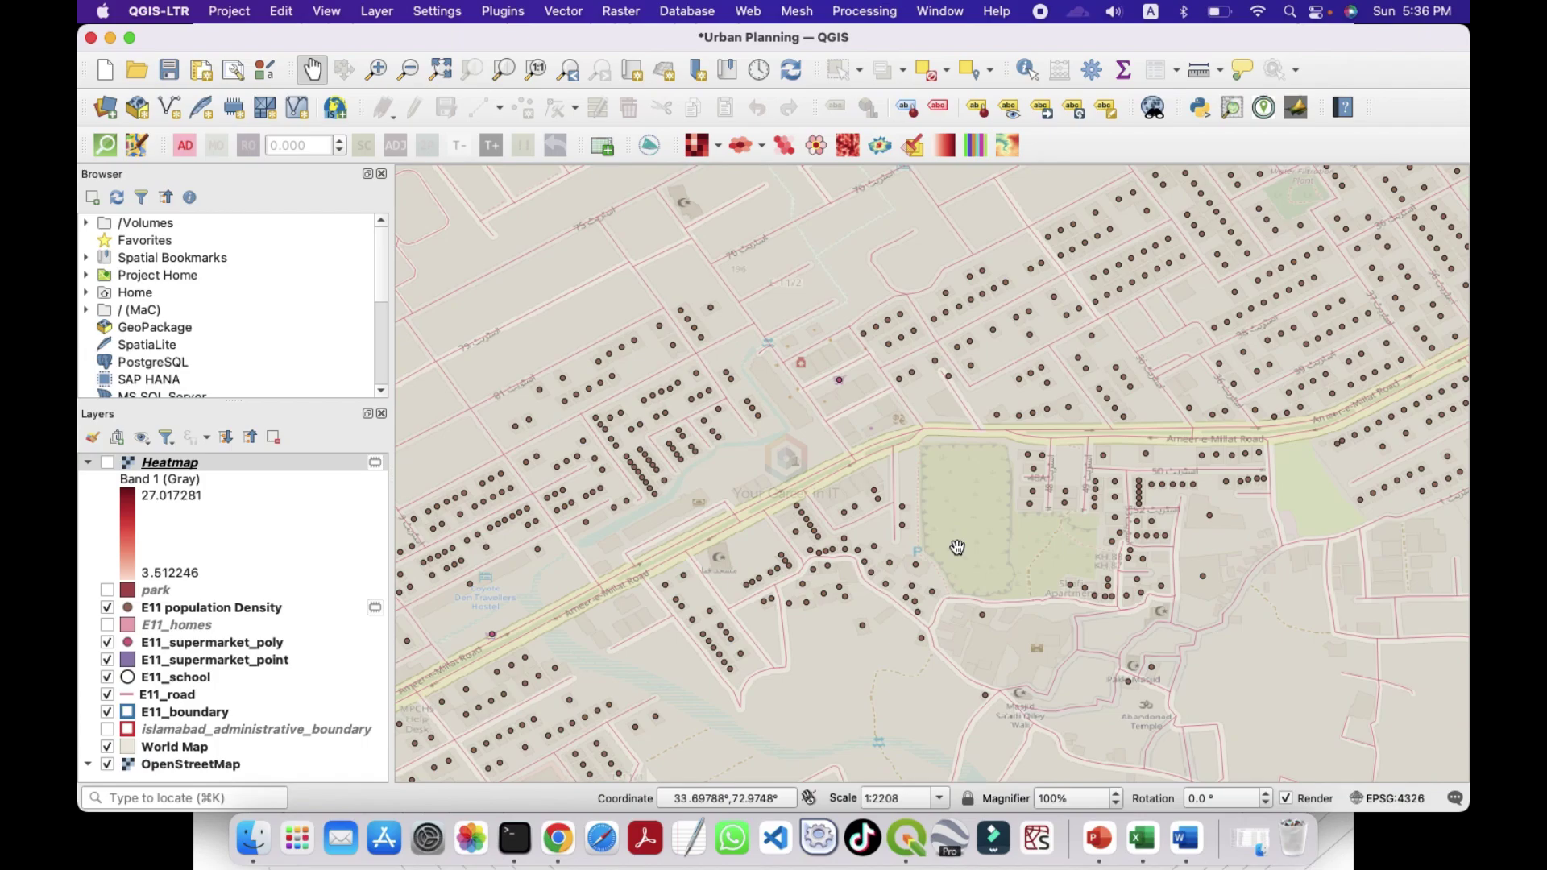
scroll(811, 506, "down", 1)
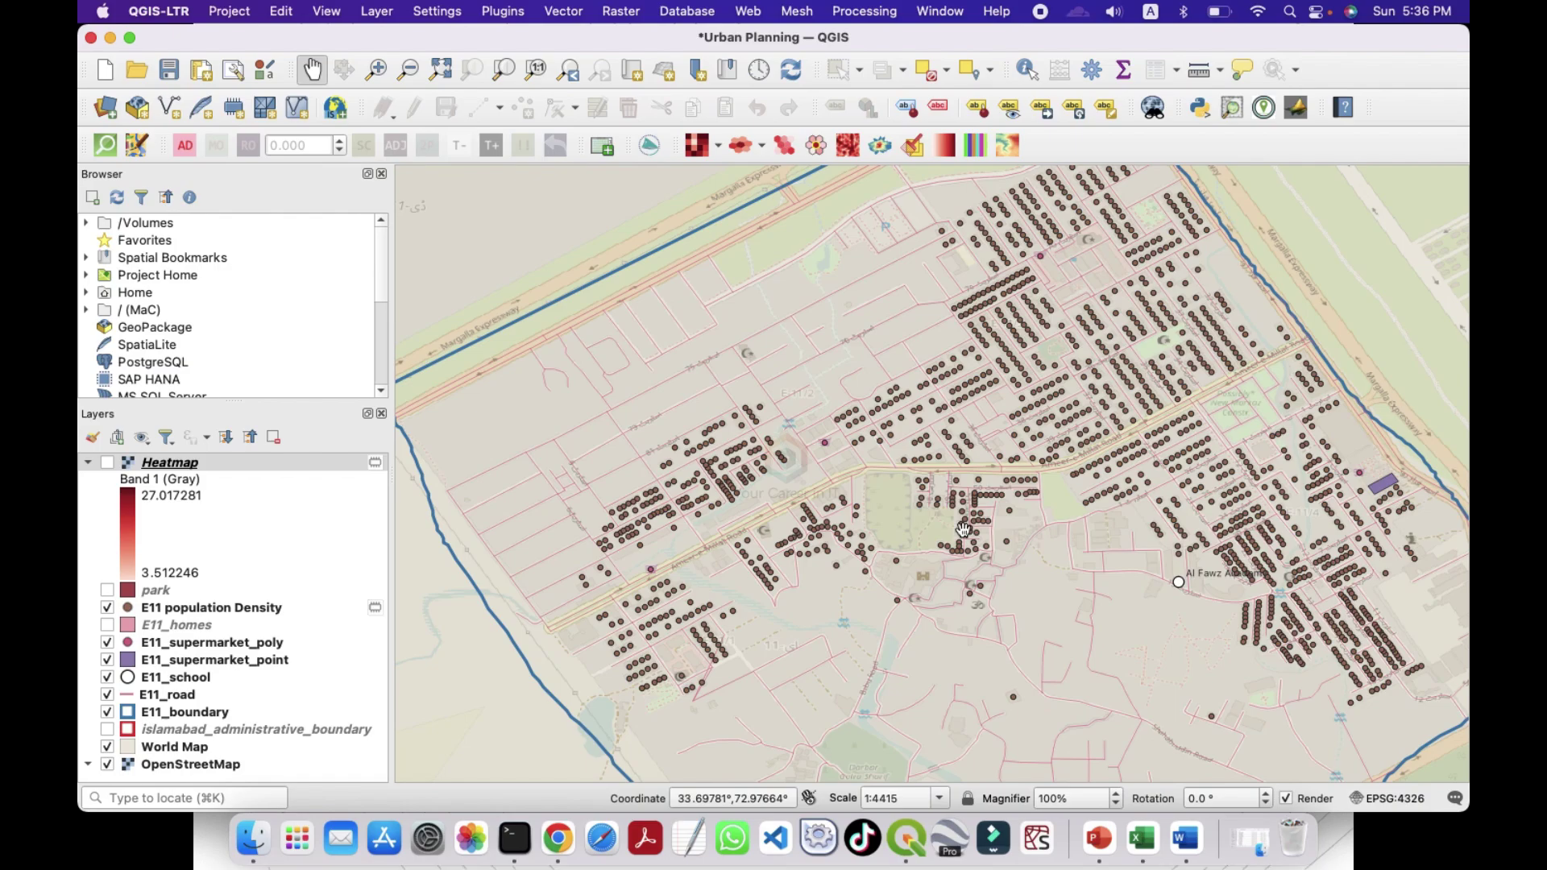
scroll(949, 500, "down", 1)
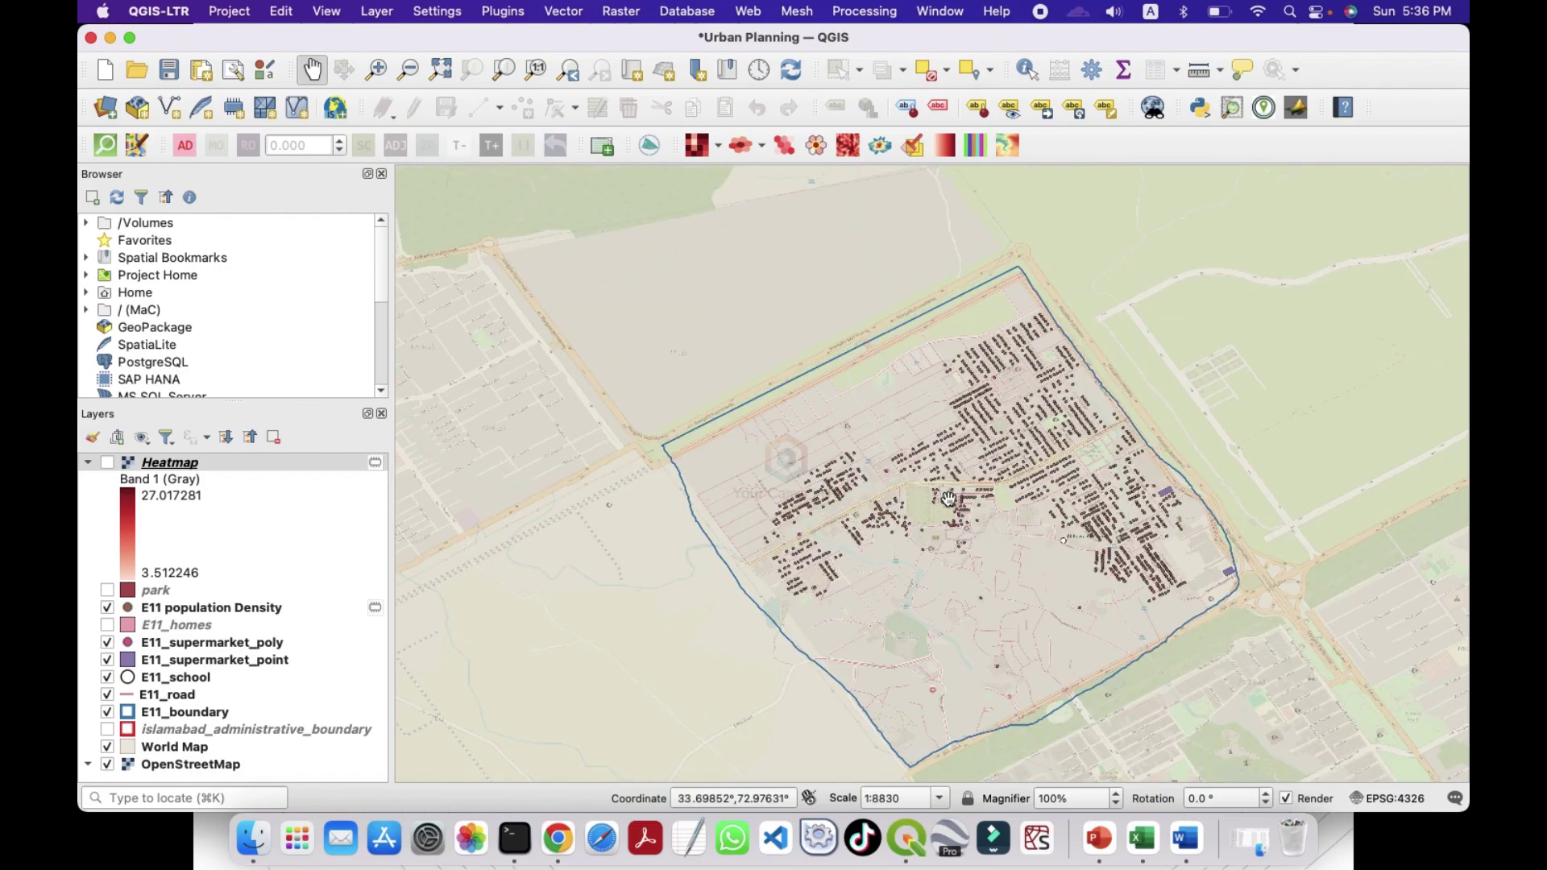
scroll(937, 506, "up", 1)
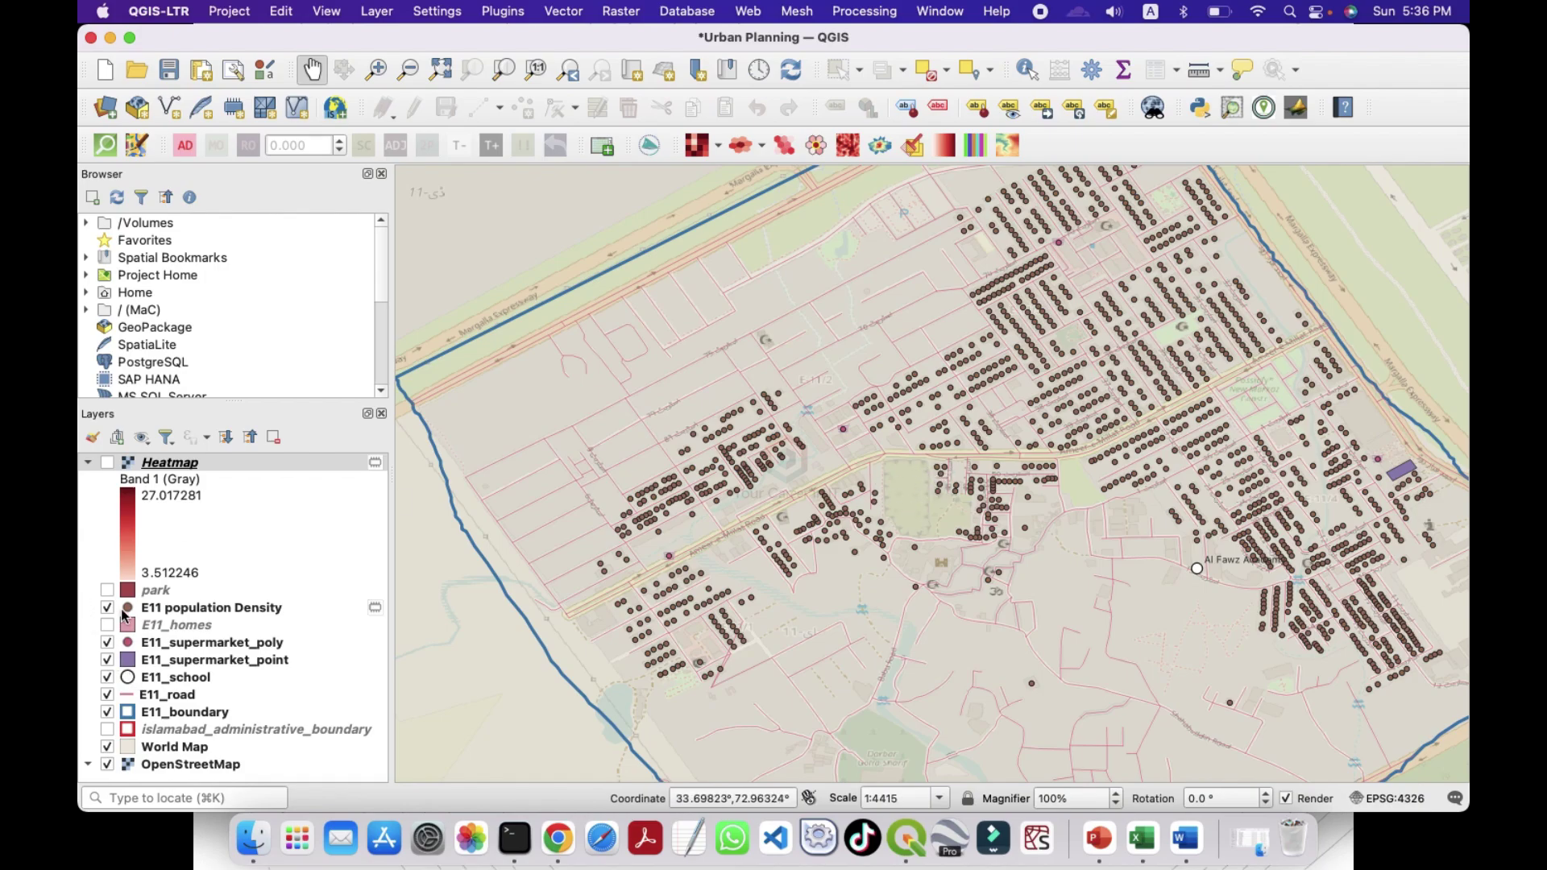
Step: Show the park layer and examine its location relative to the population points and the rest of the E-11 sector
left_click(107, 591)
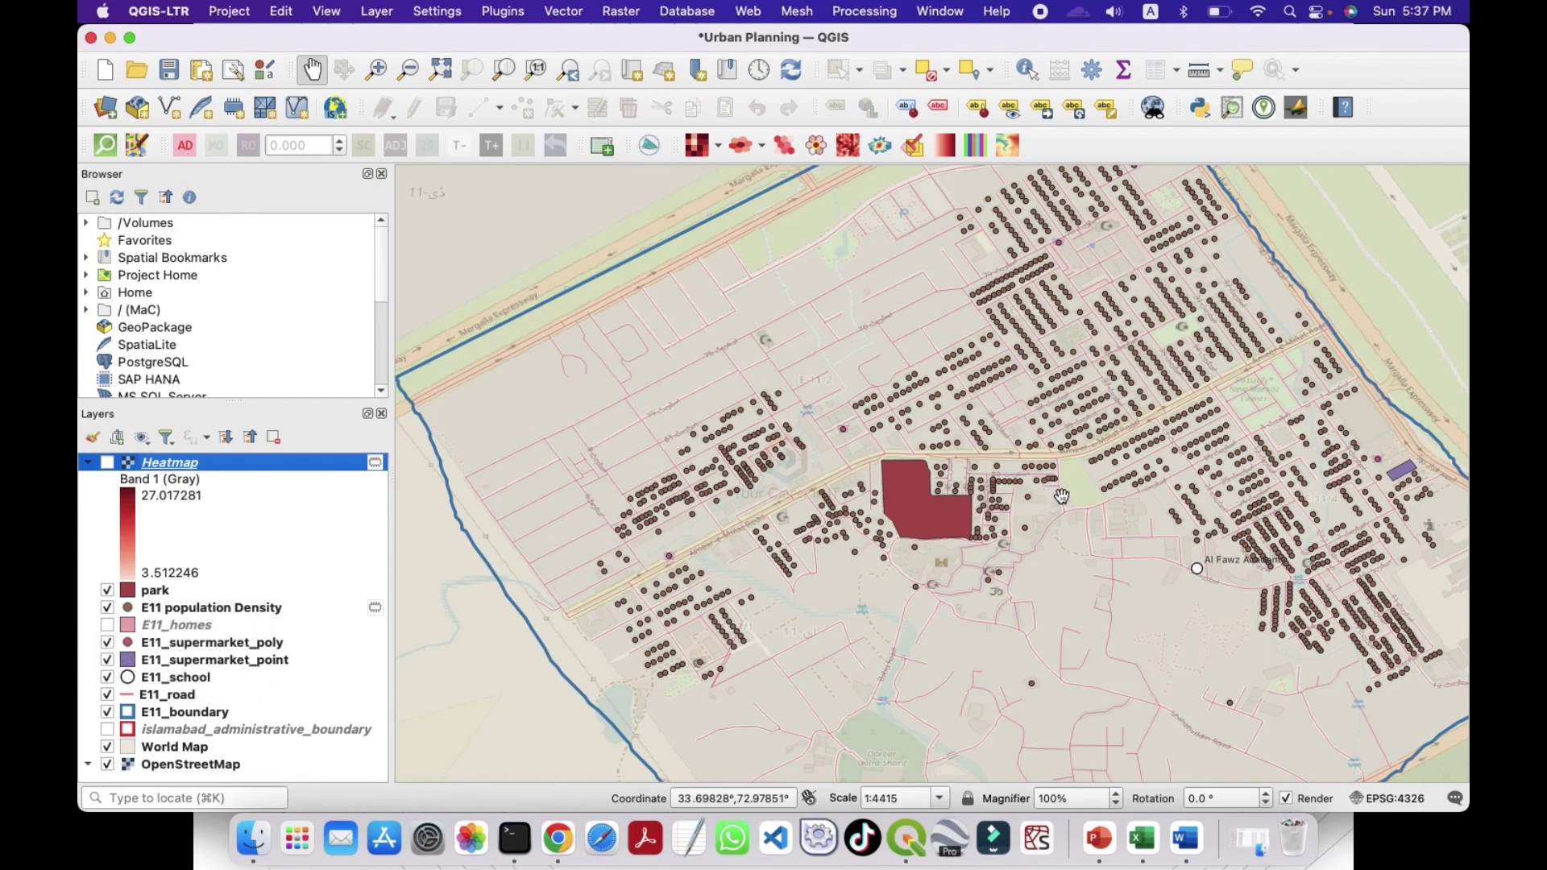
scroll(1065, 508, "down", 1)
left_click_drag(1053, 615, 1060, 584)
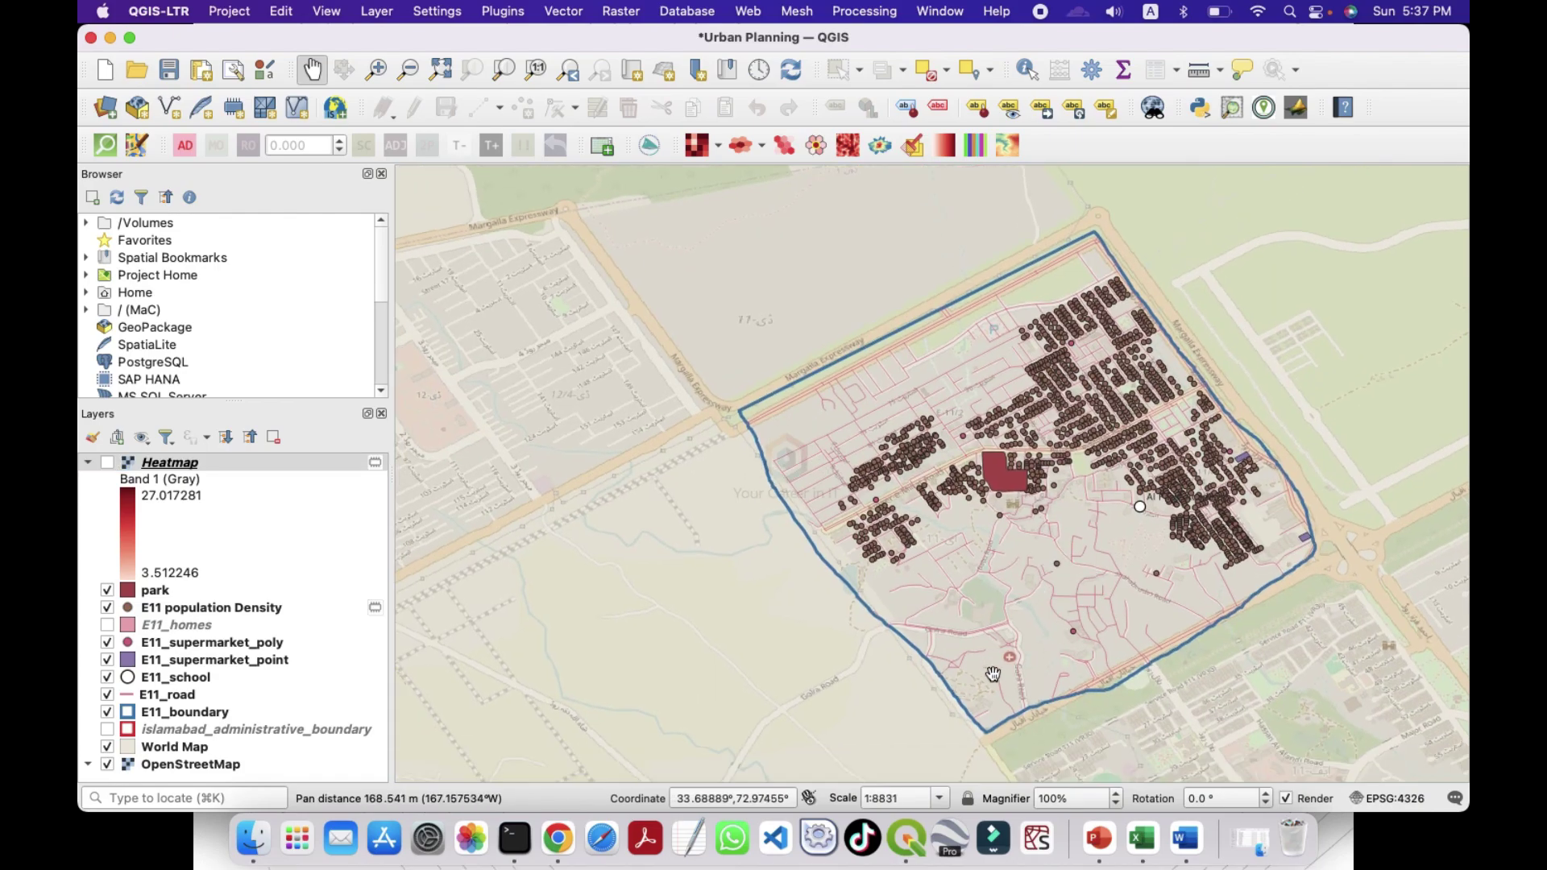
scroll(1014, 675, "up", 1)
left_click(999, 413)
left_click_drag(999, 413, 763, 507)
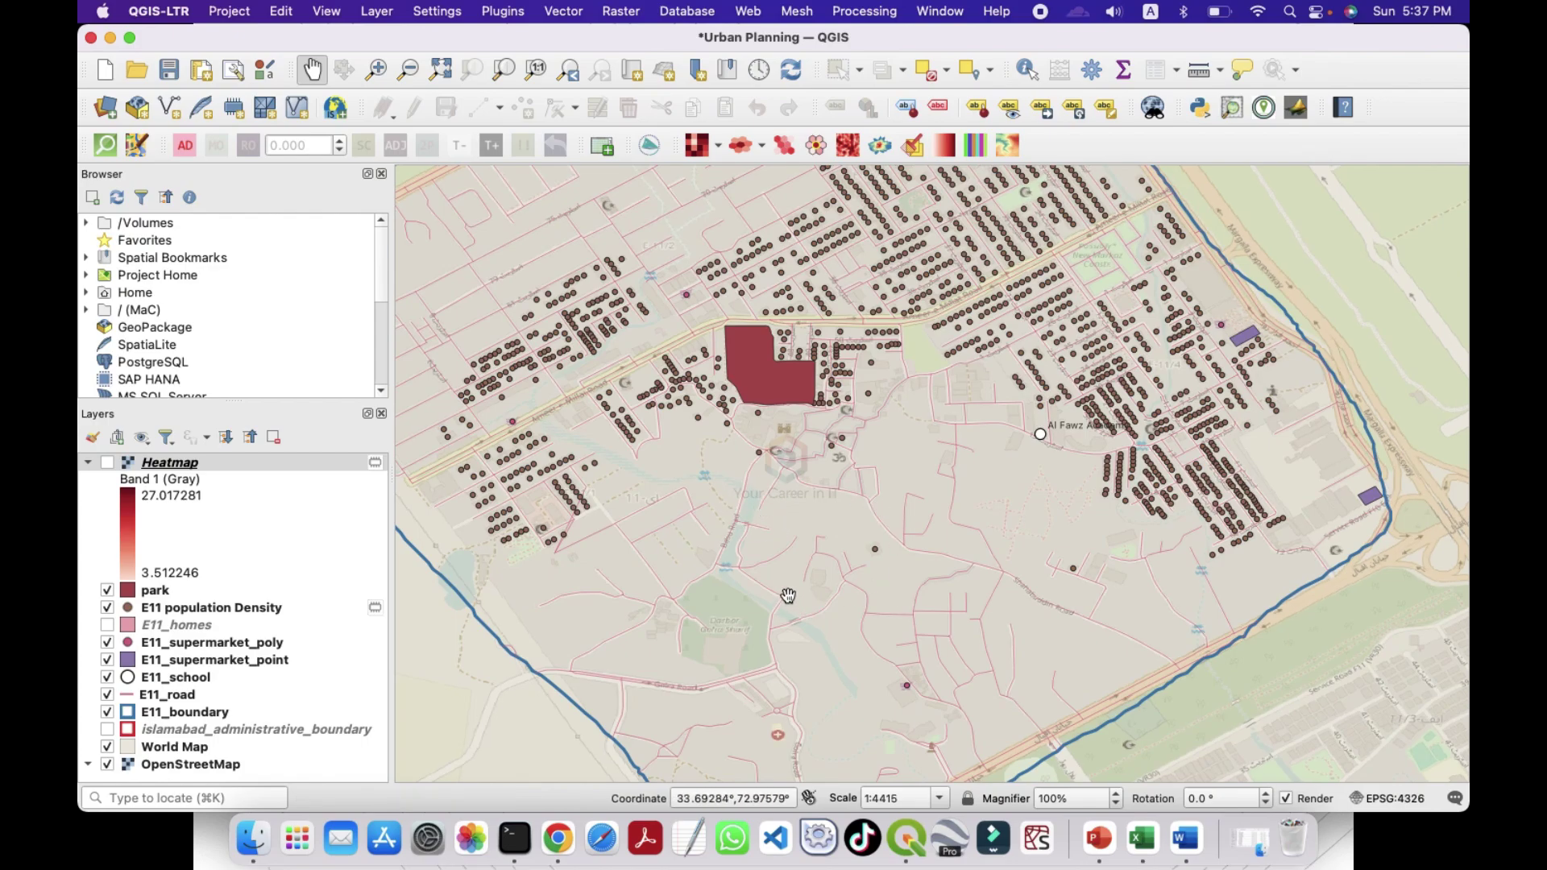
left_click_drag(805, 542, 847, 570)
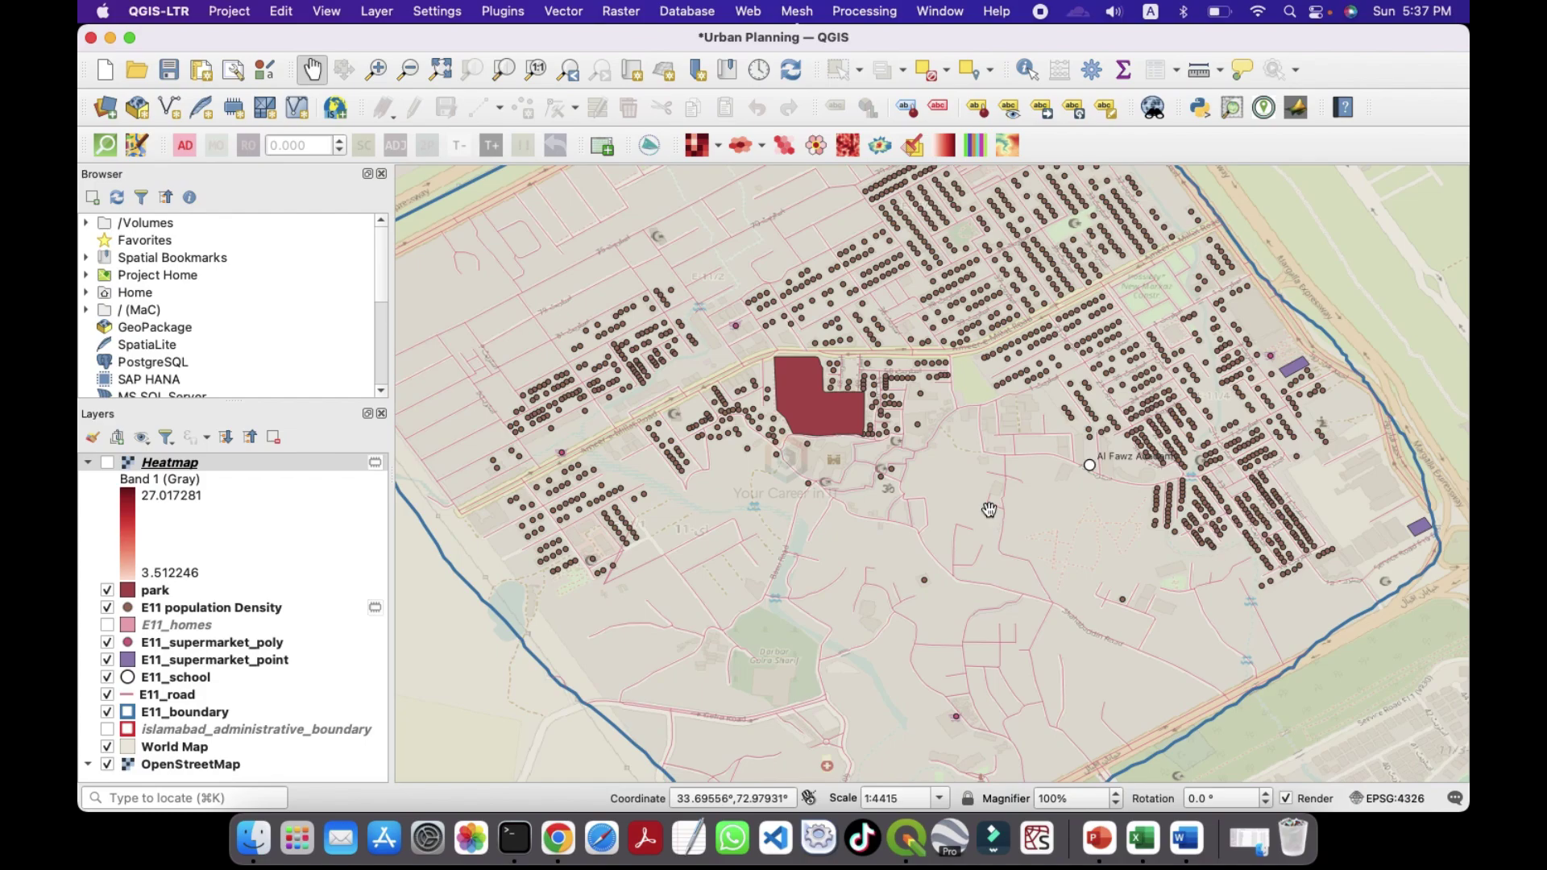
scroll(1140, 580, "down", 1)
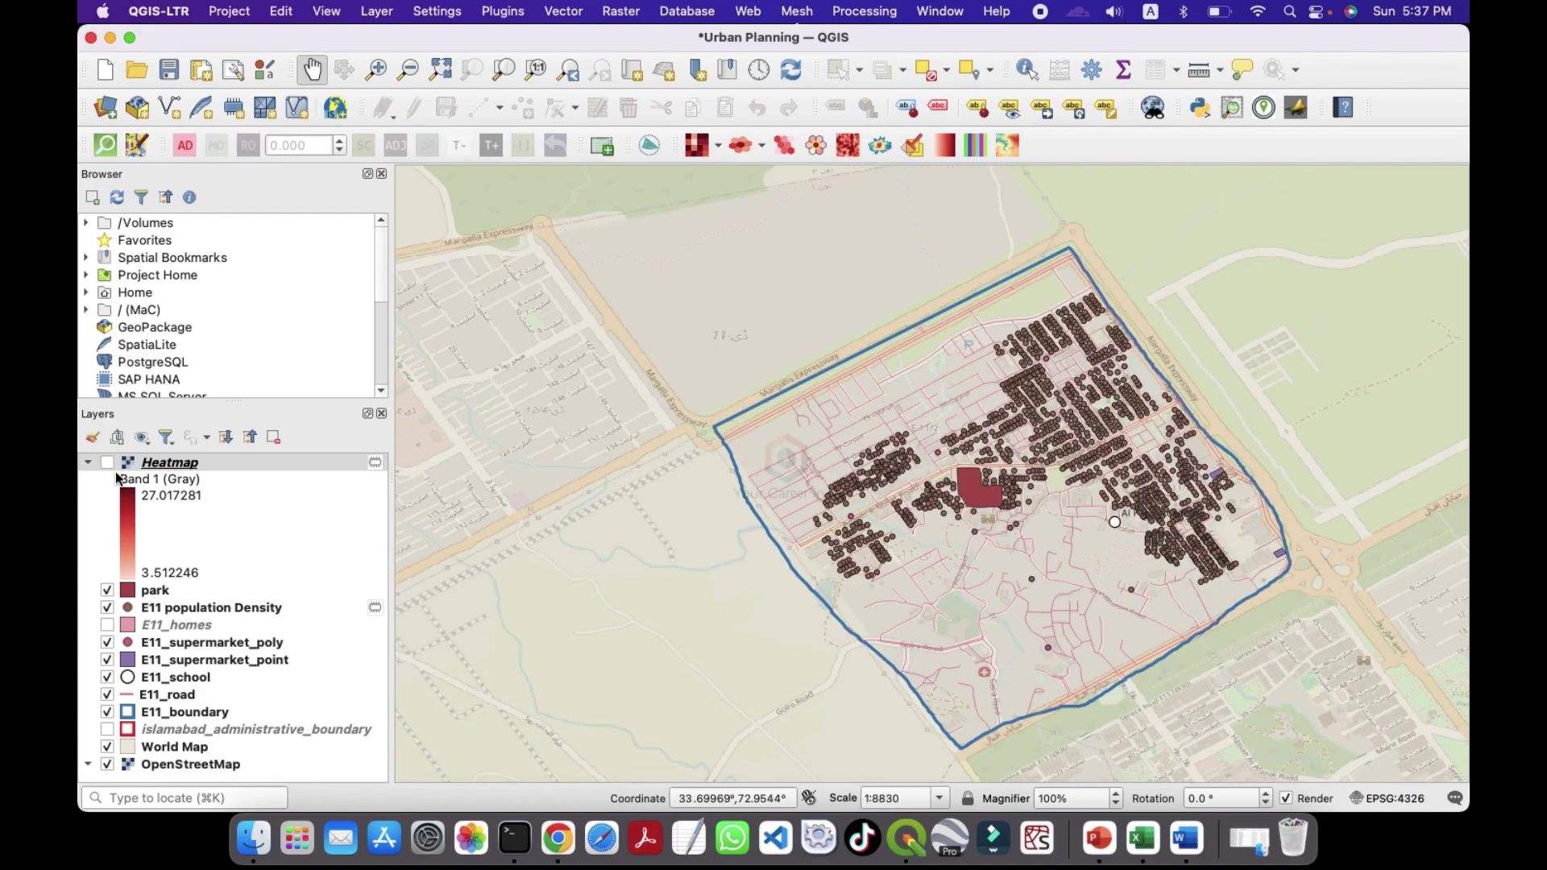
Step: Make the Heatmap layer visible again and move the park layer above it in the layer order
left_click(107, 463)
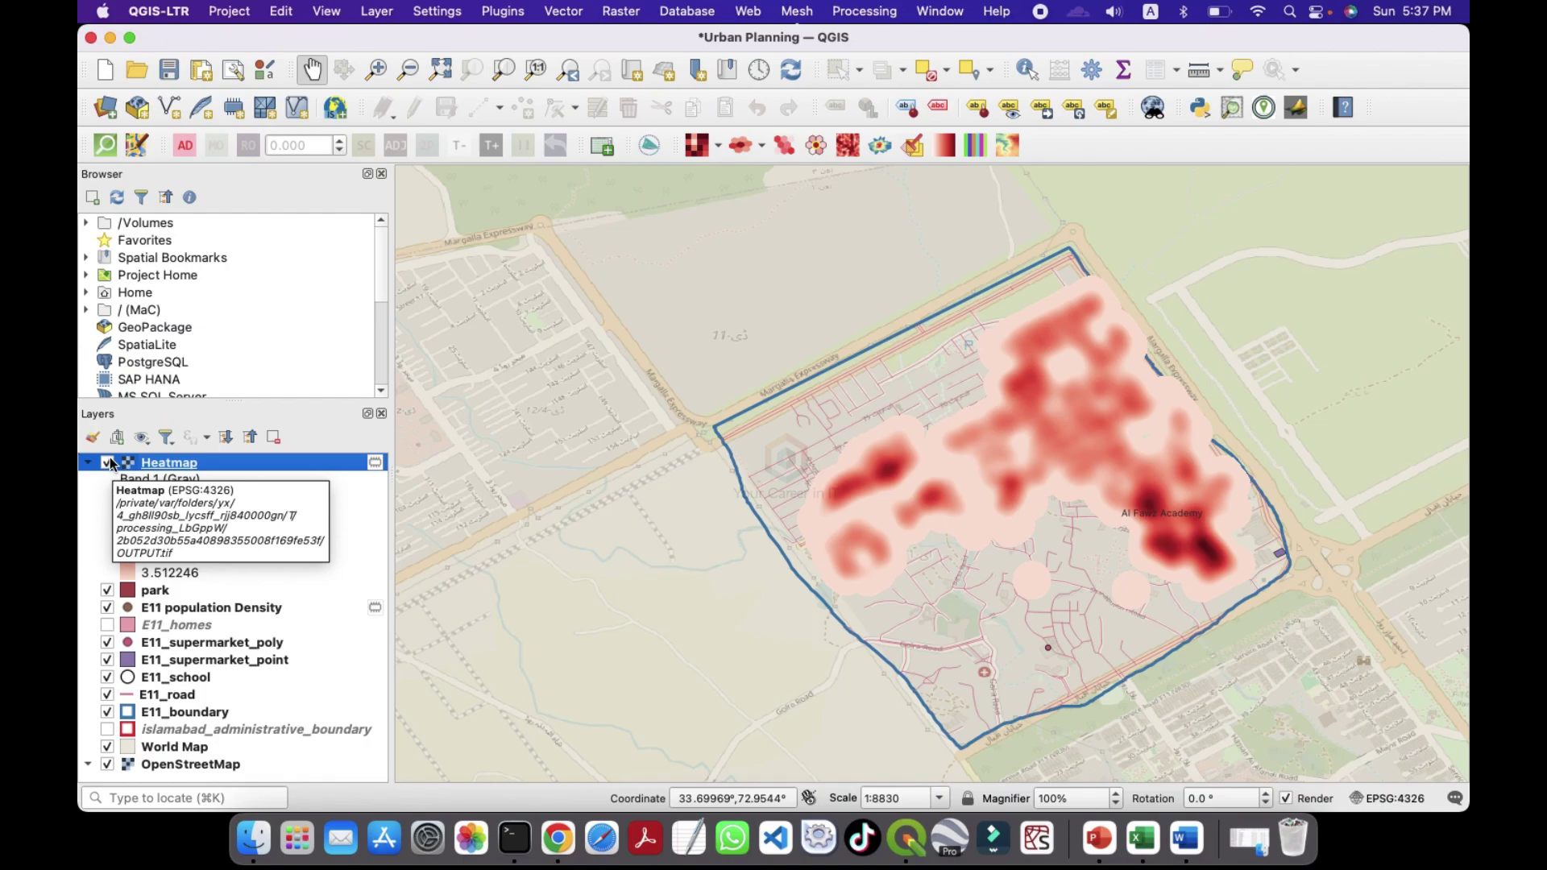
left_click(108, 463)
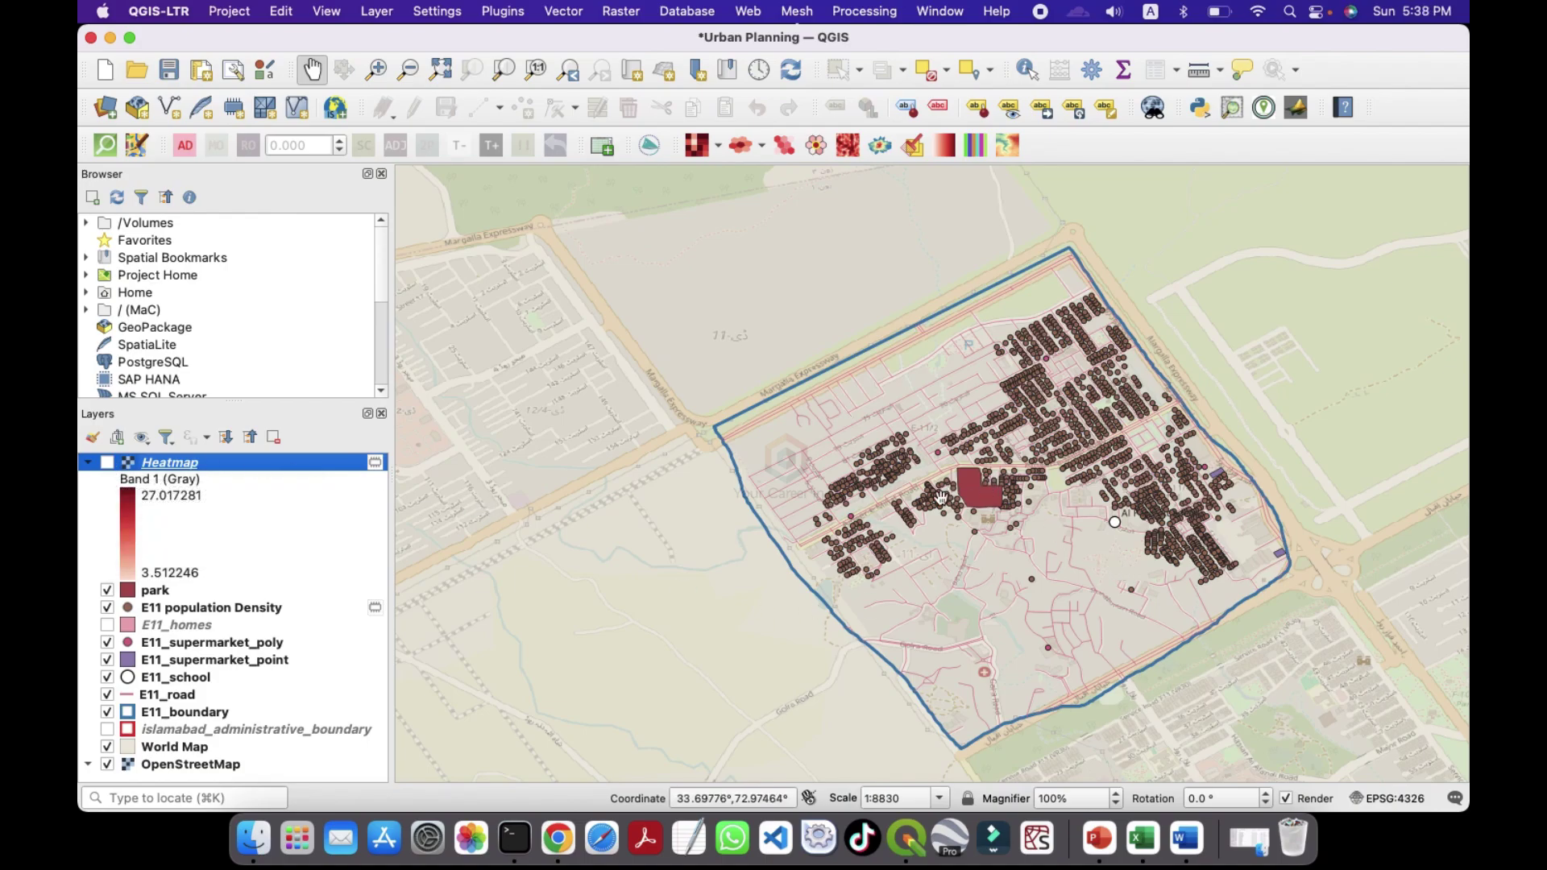
left_click(110, 463)
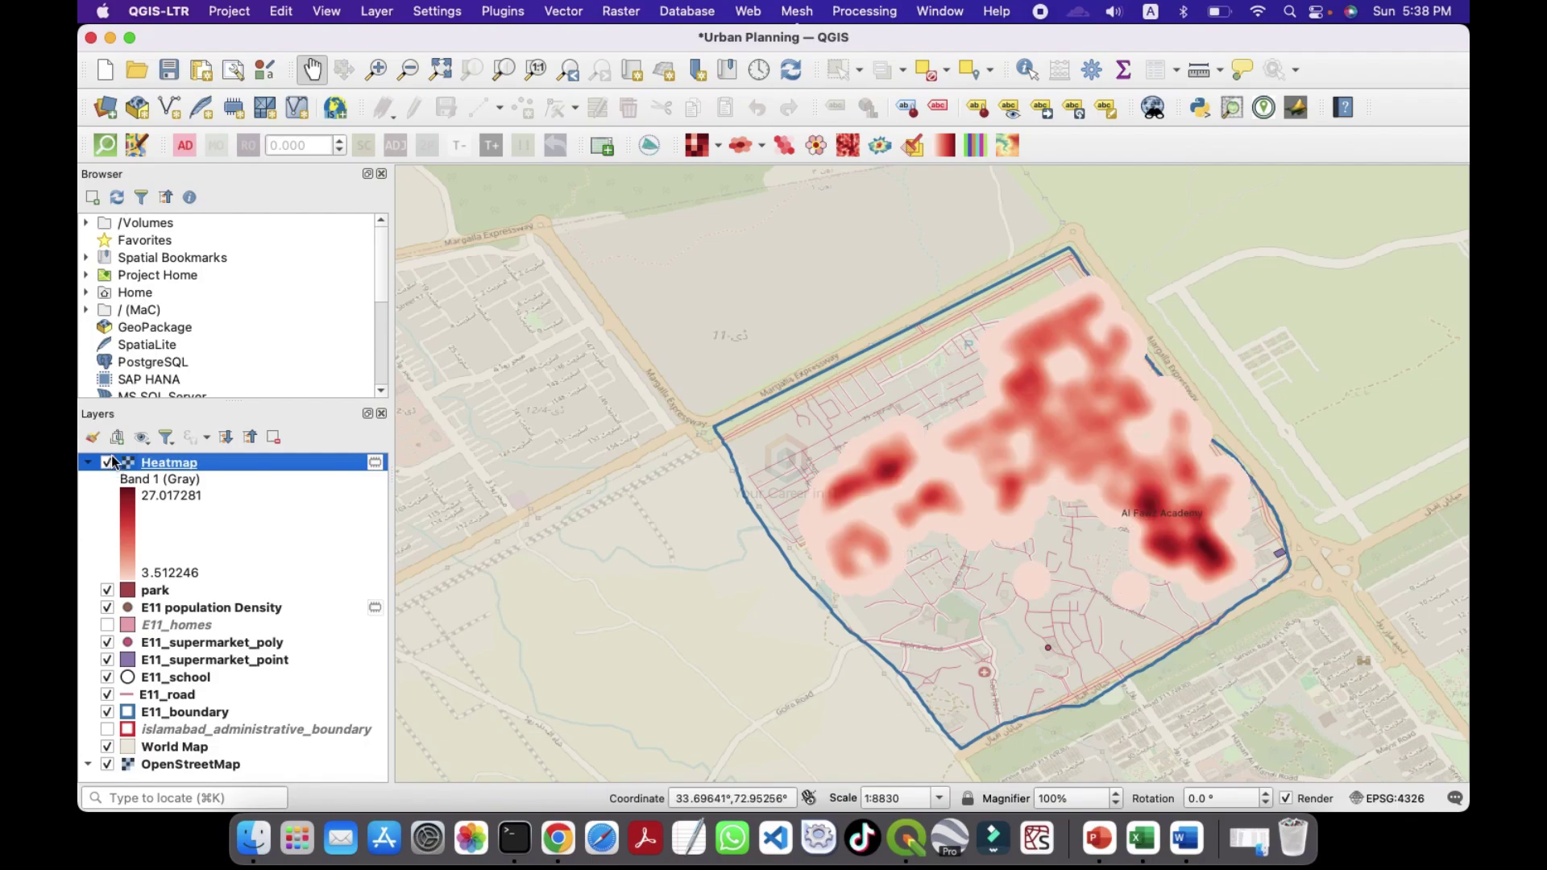
left_click_drag(154, 591, 169, 462)
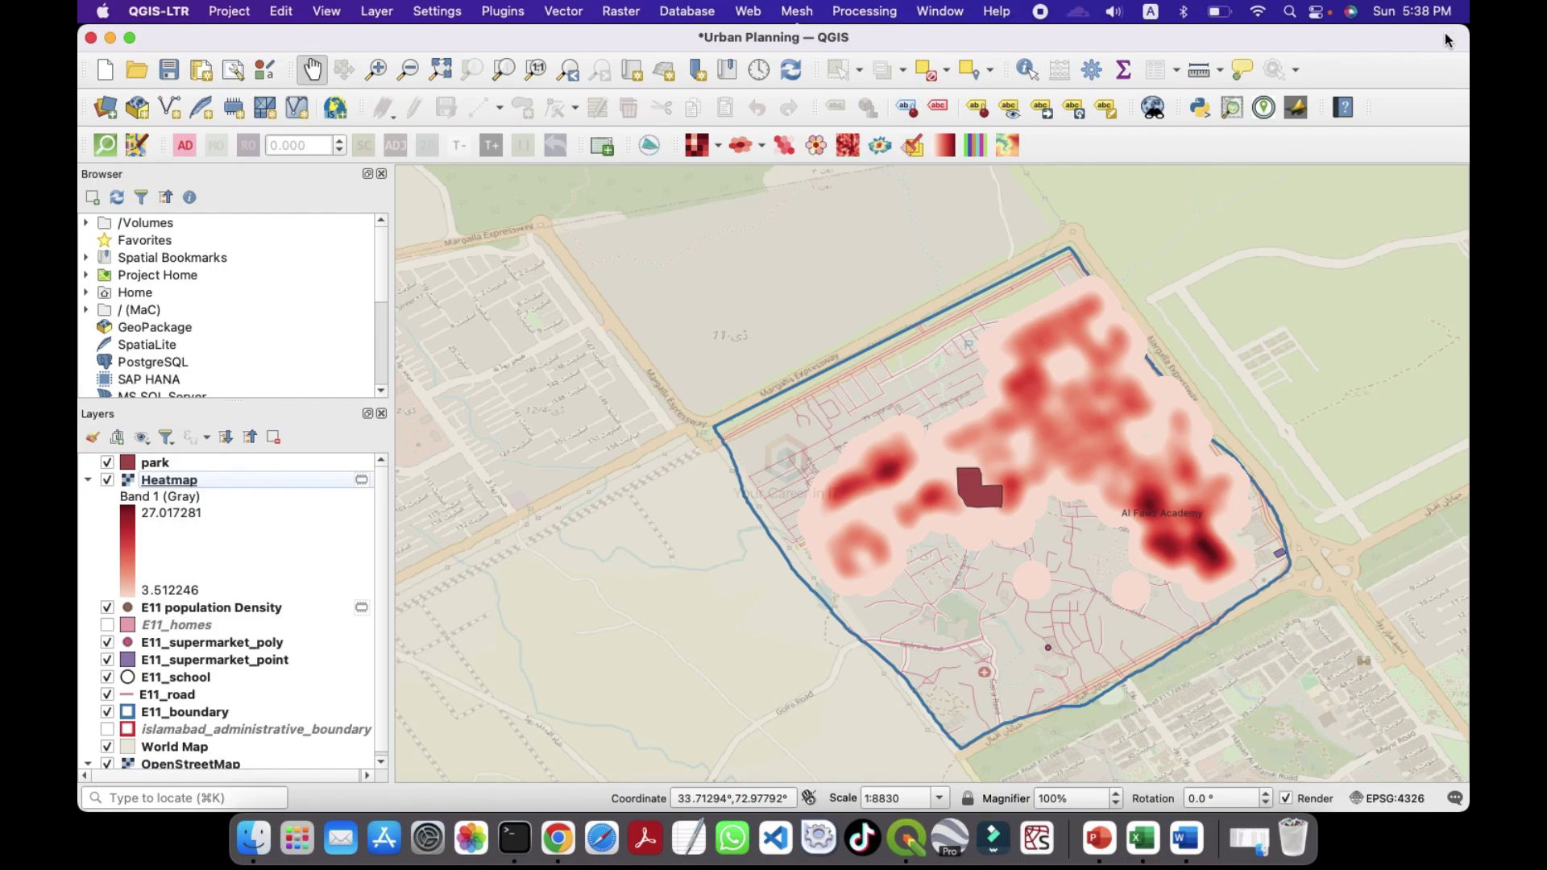
left_click(329, 13)
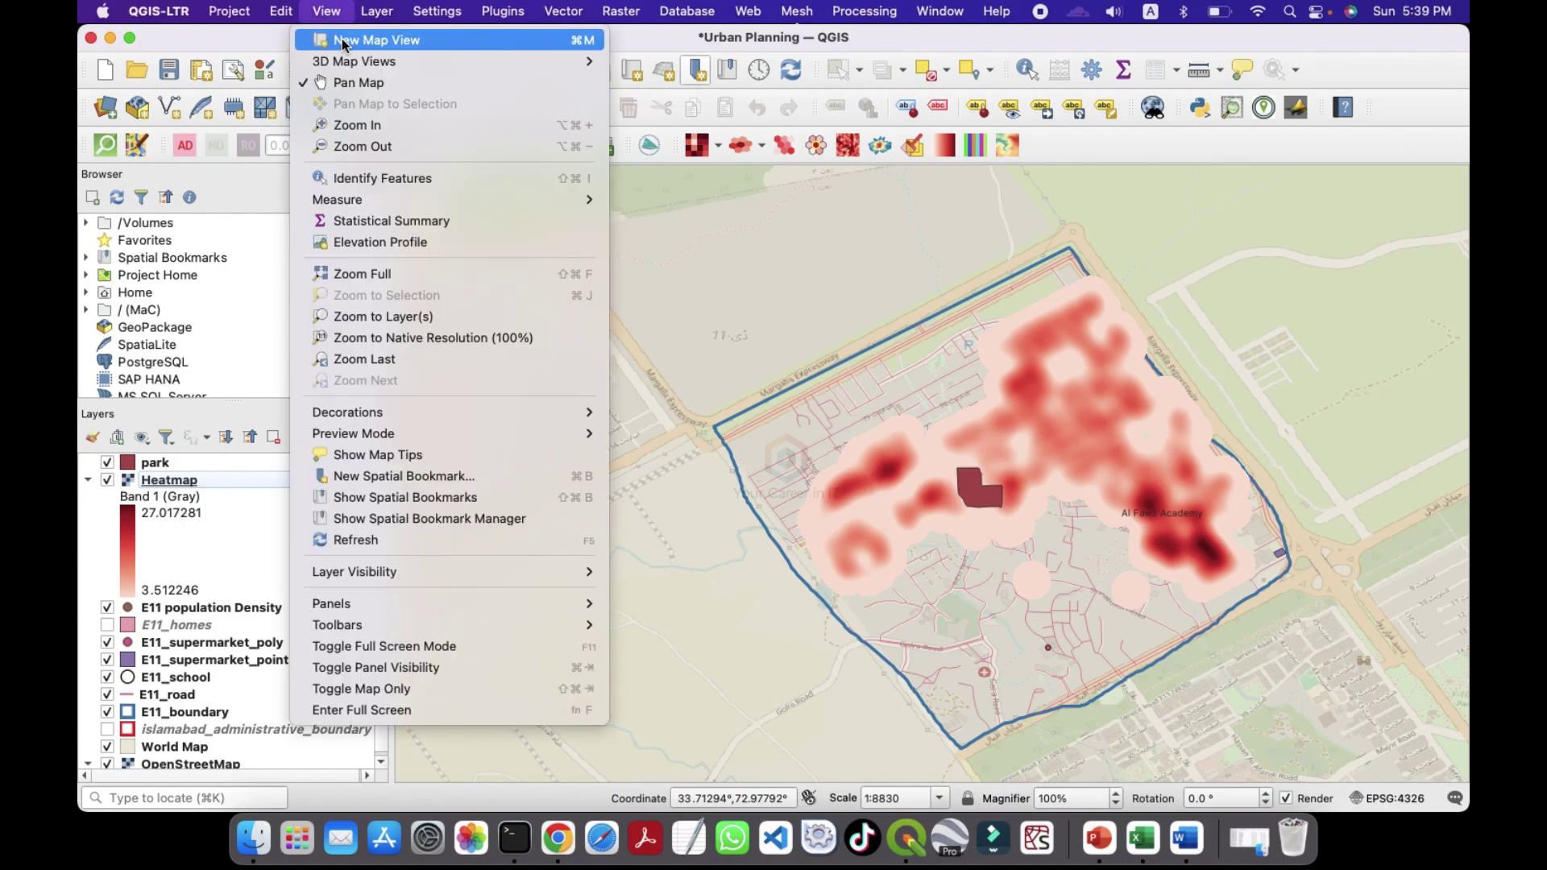
mouse_move(563, 11)
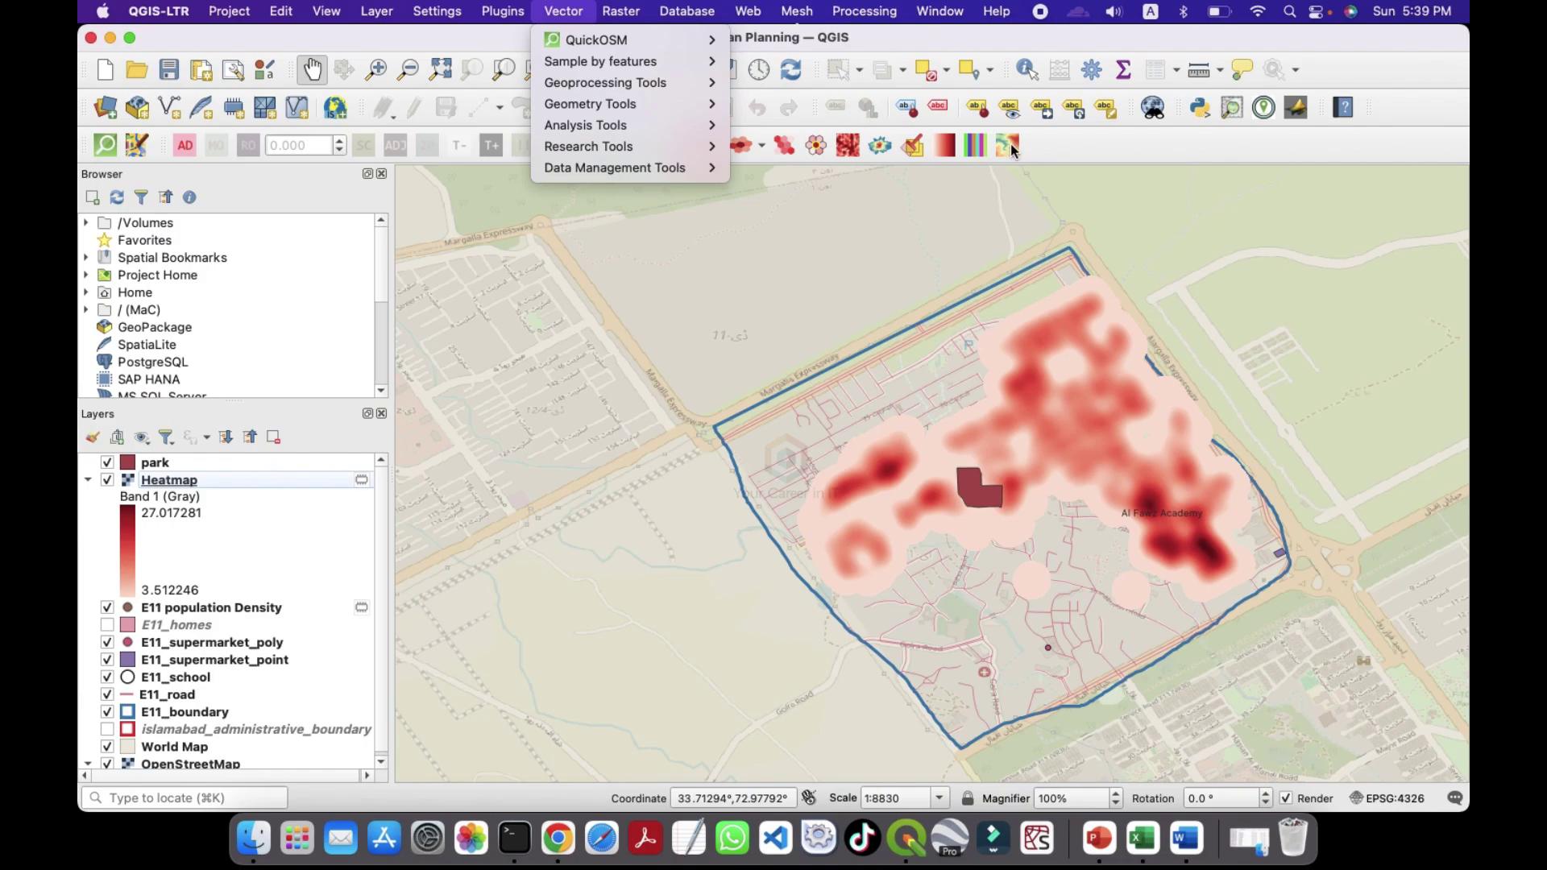
left_click(1088, 155)
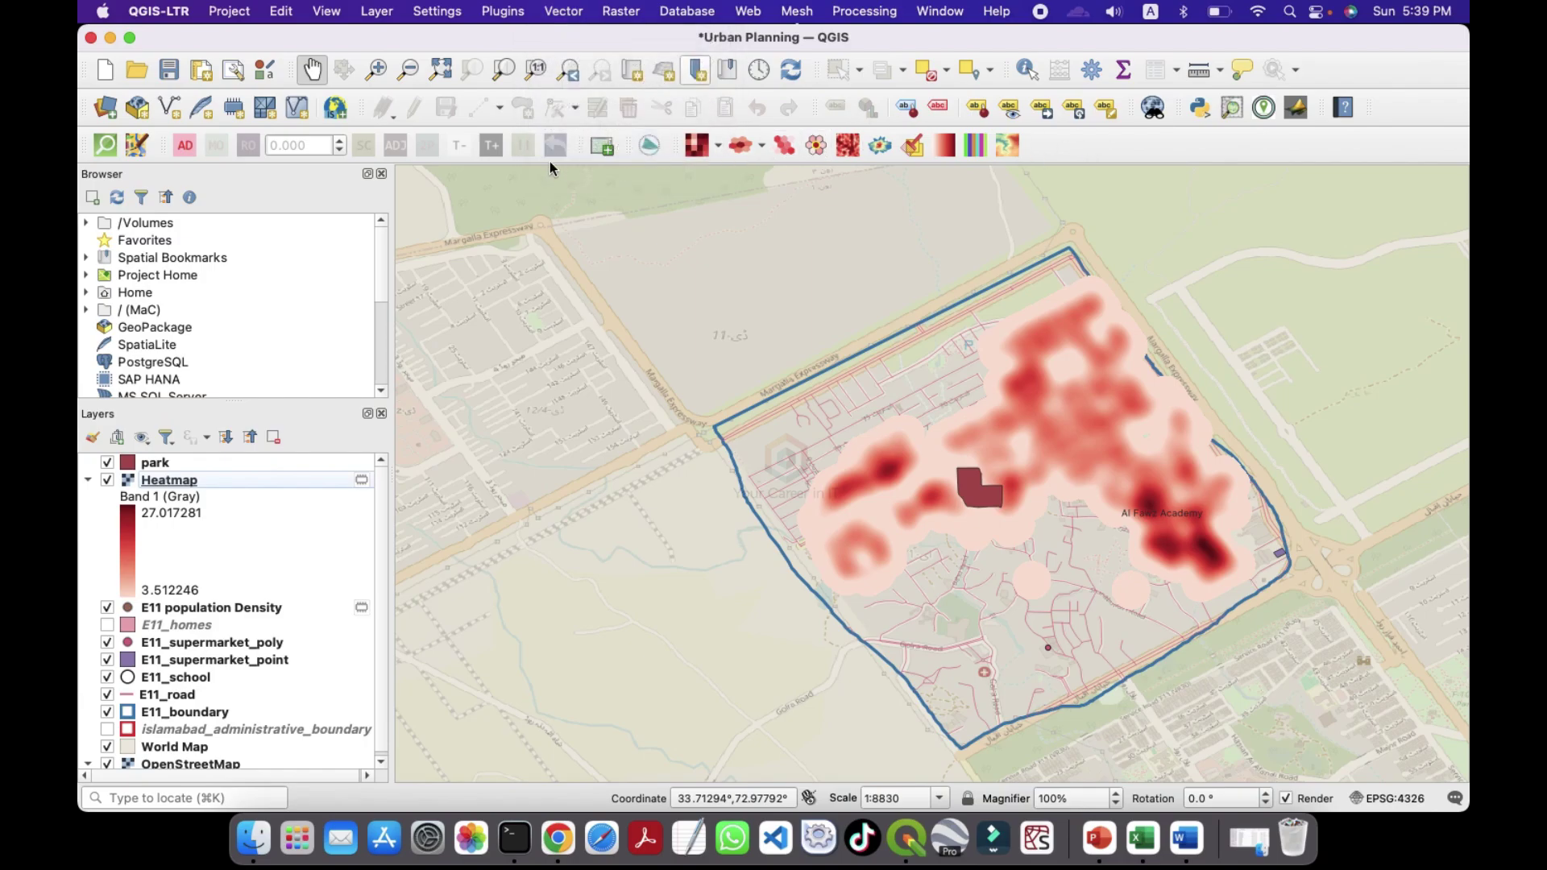
Step: Create a print layout titled Urban Planning from the Simple A4 Landscape template and shift the map content slightly west within its frame
left_click(604, 148)
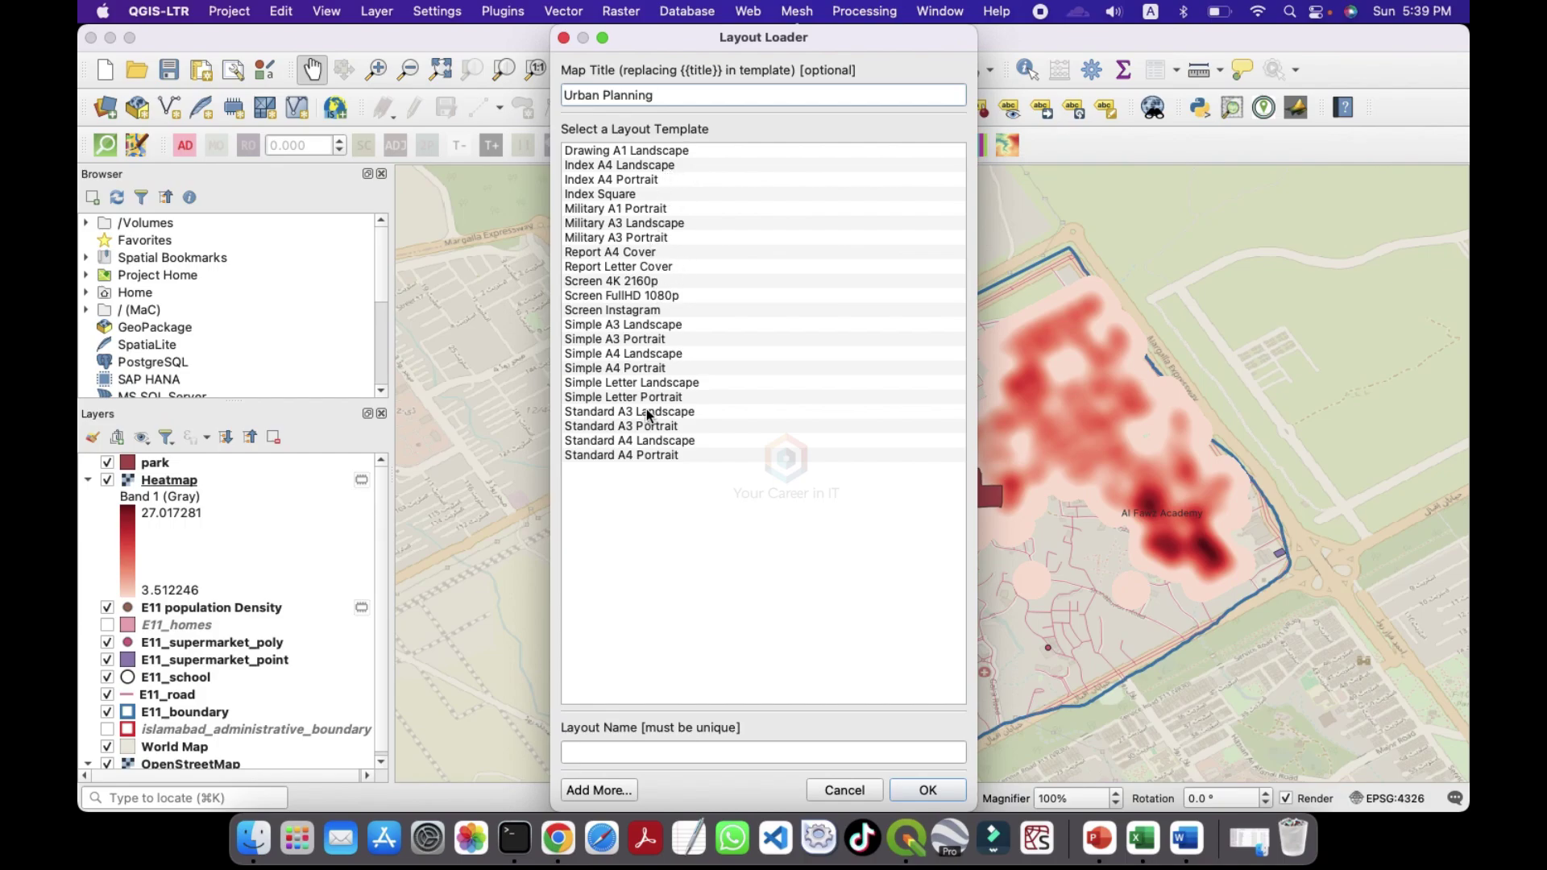
left_click(636, 354)
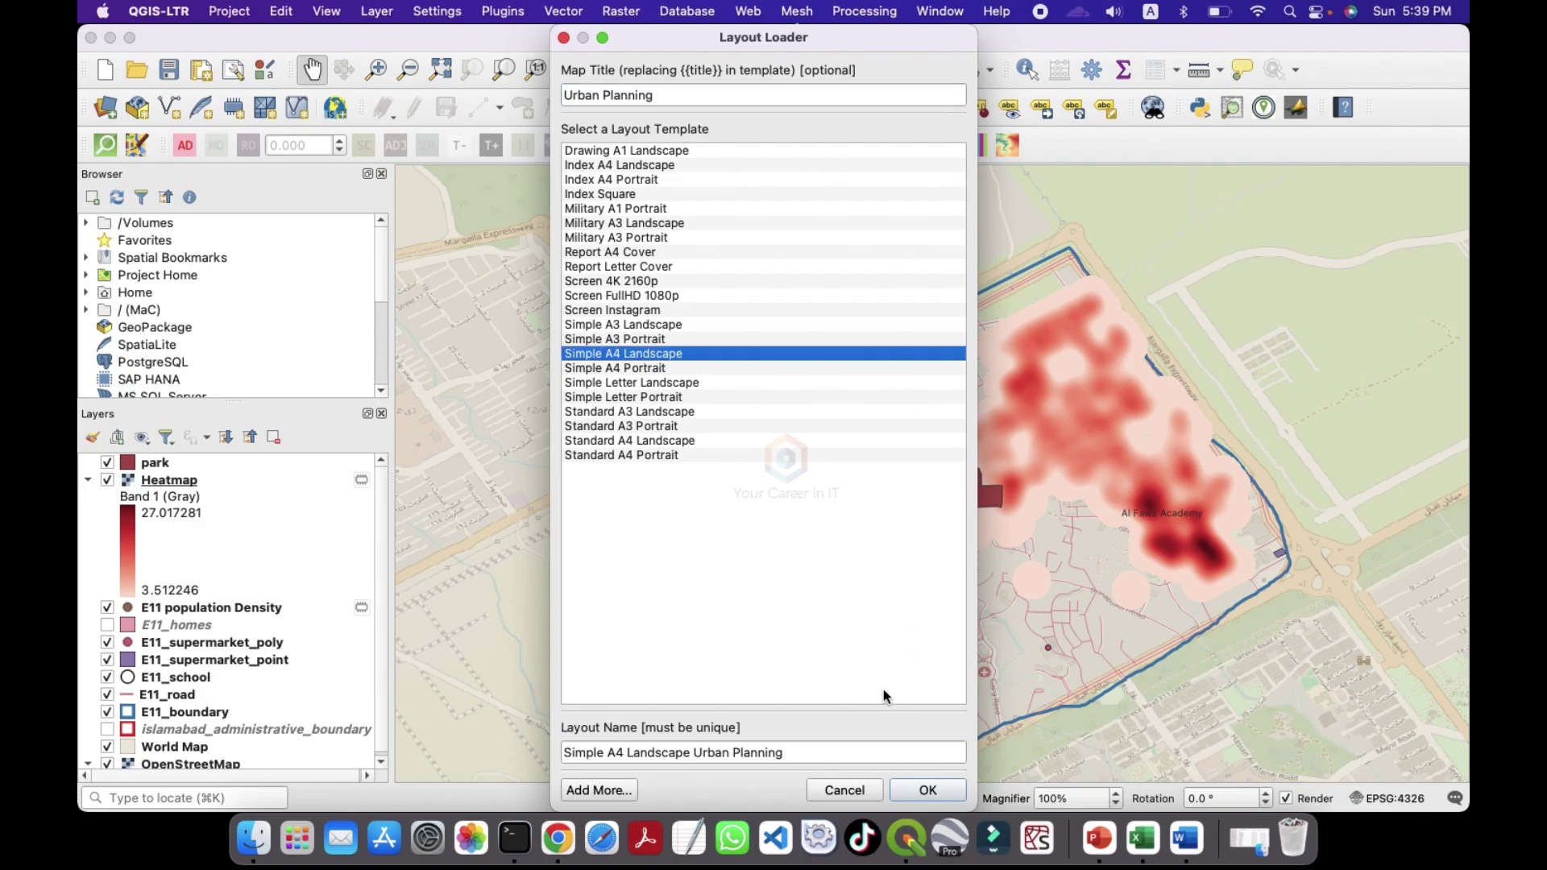
left_click(918, 789)
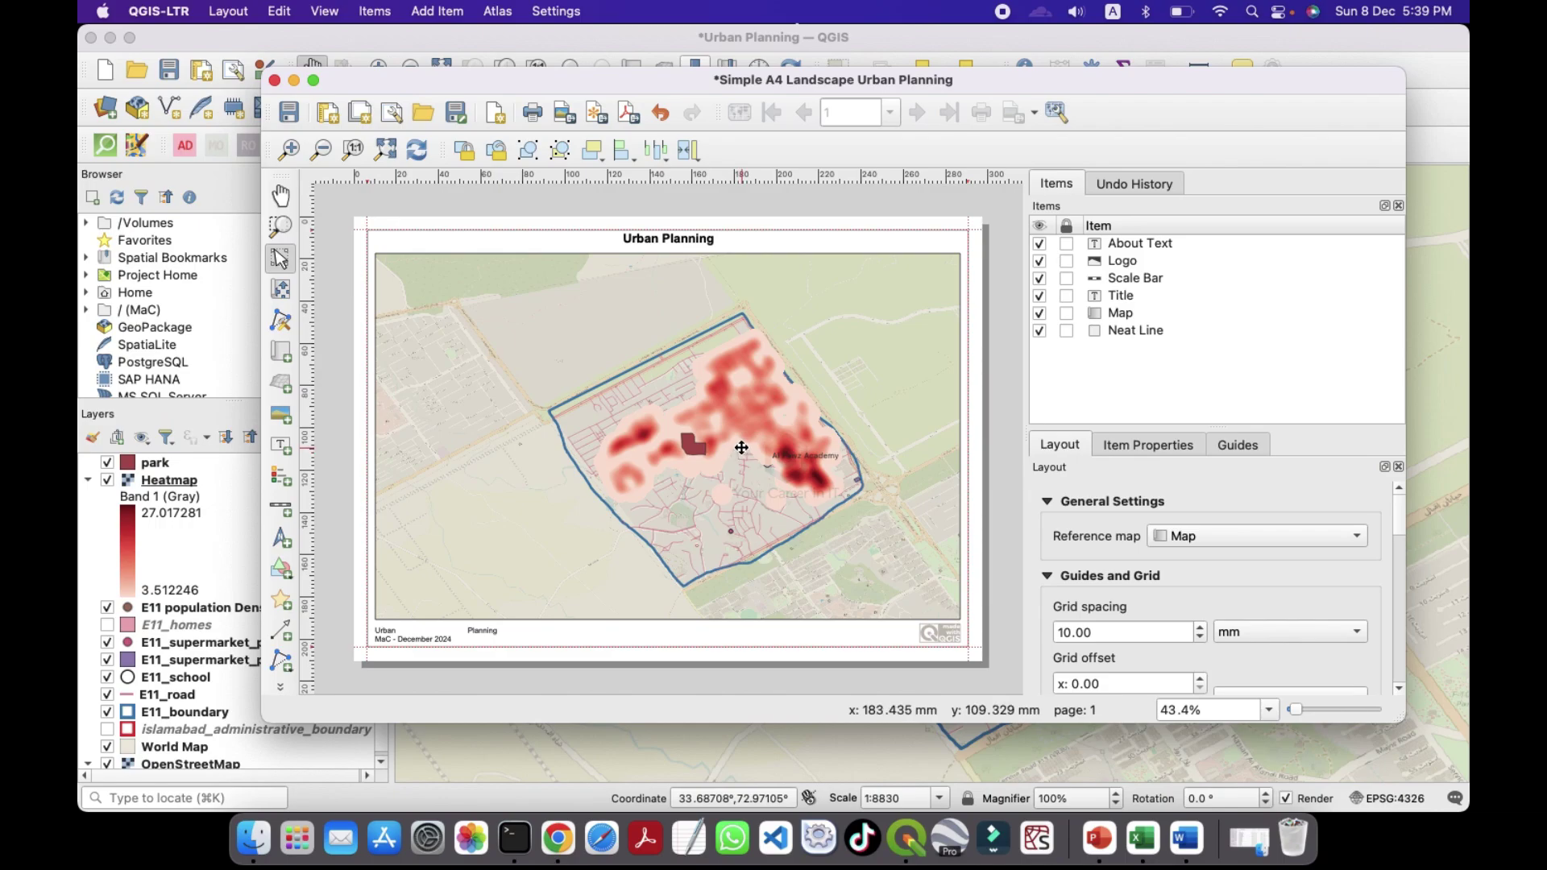
key("c")
left_click_drag(742, 454, 718, 449)
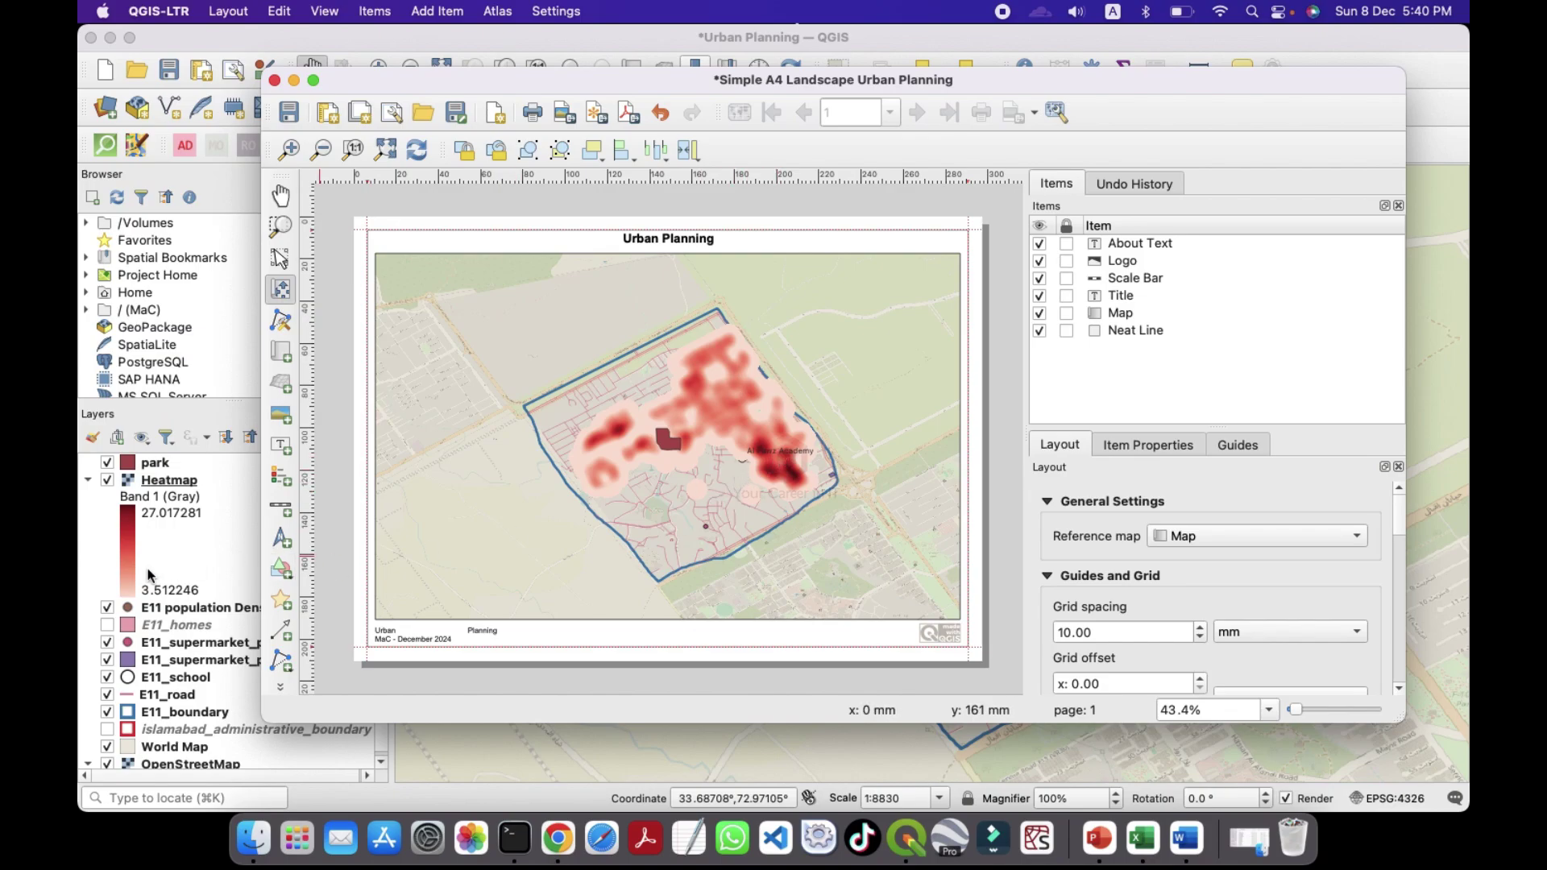
Step: Turn off the labels of the E11_school layer and close the Simple A4 Landscape Urban Planning layout window
right_click(182, 684)
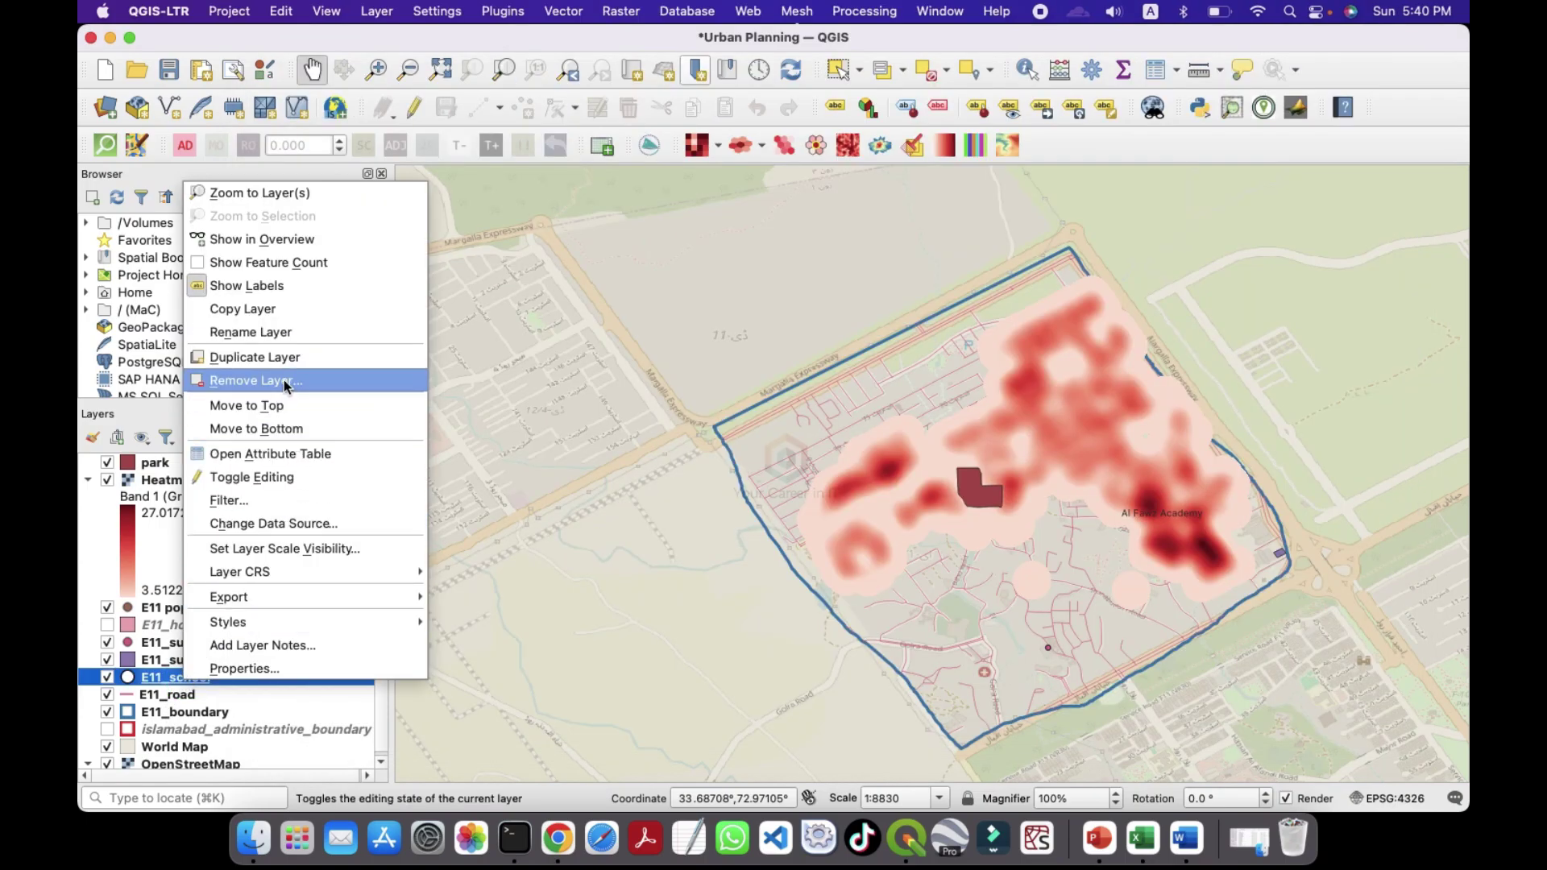
left_click(255, 287)
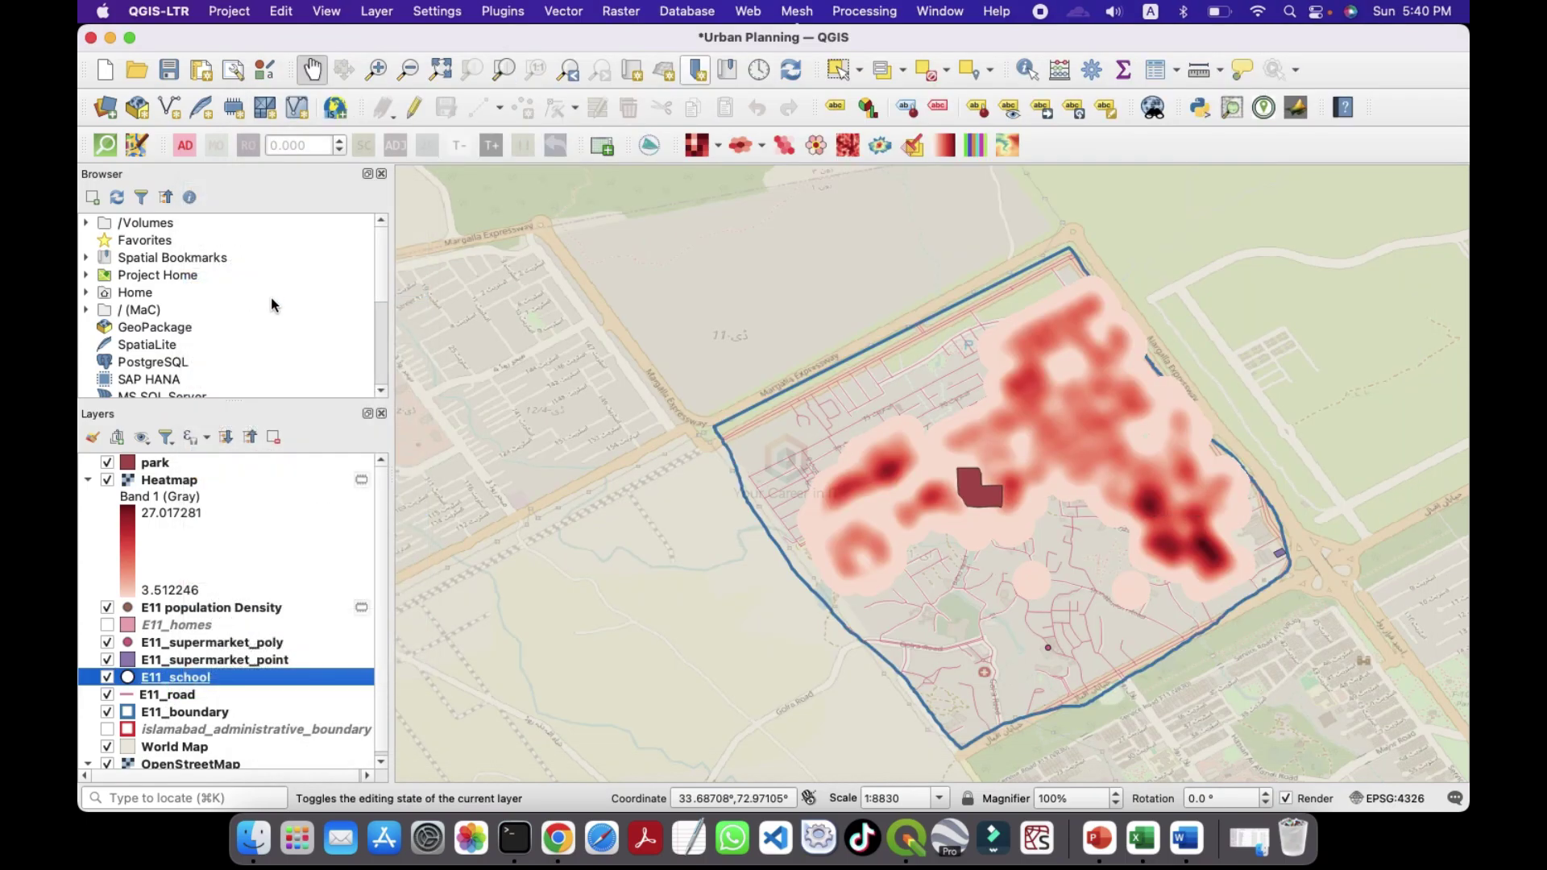
key("ctrl+Up")
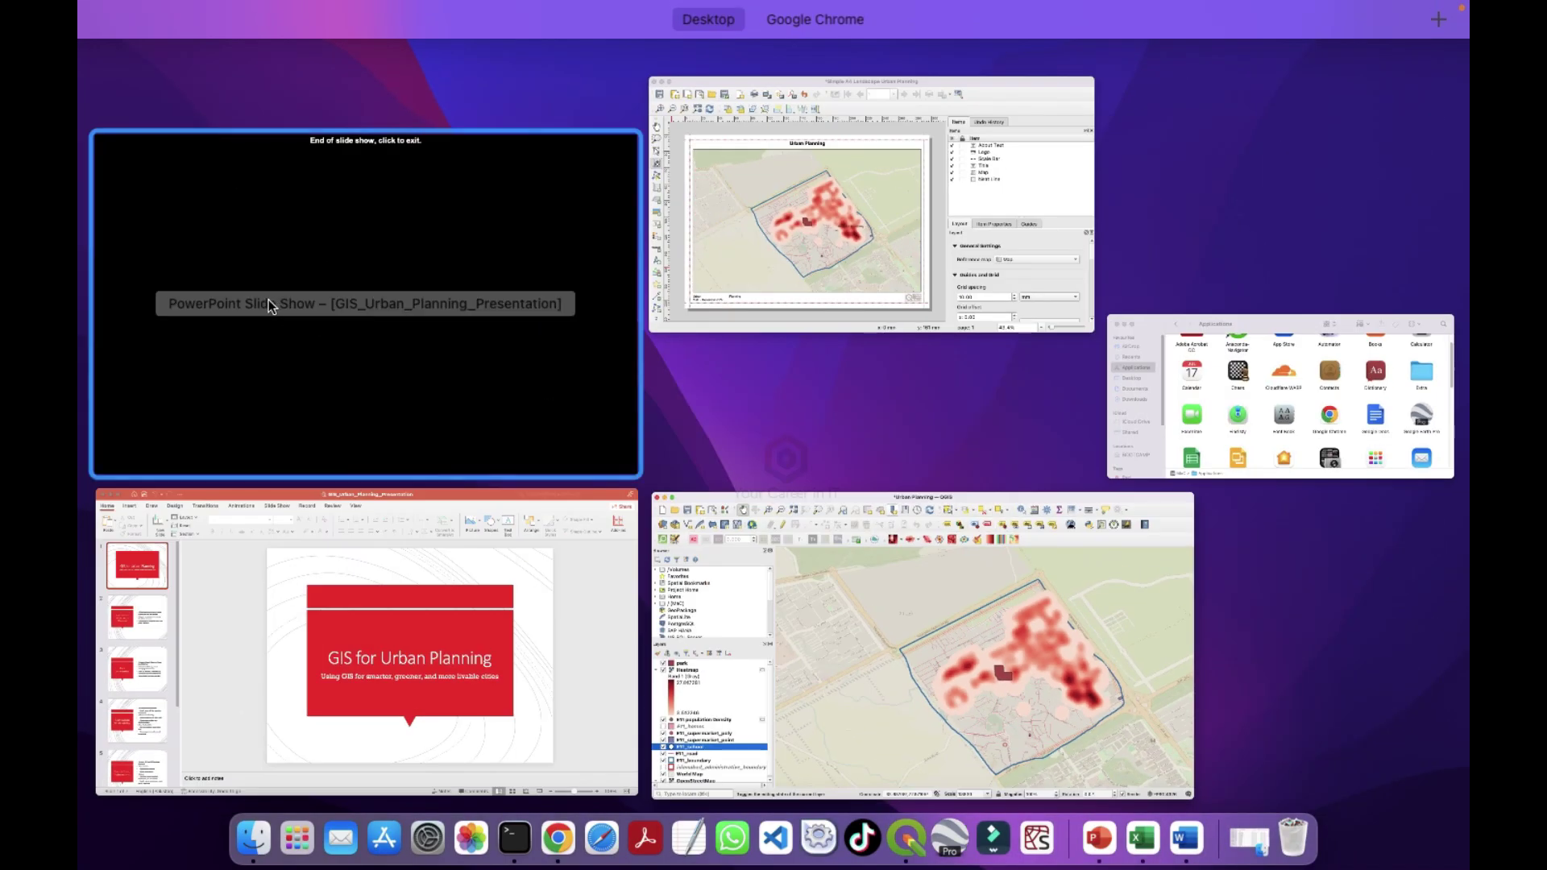
left_click(769, 283)
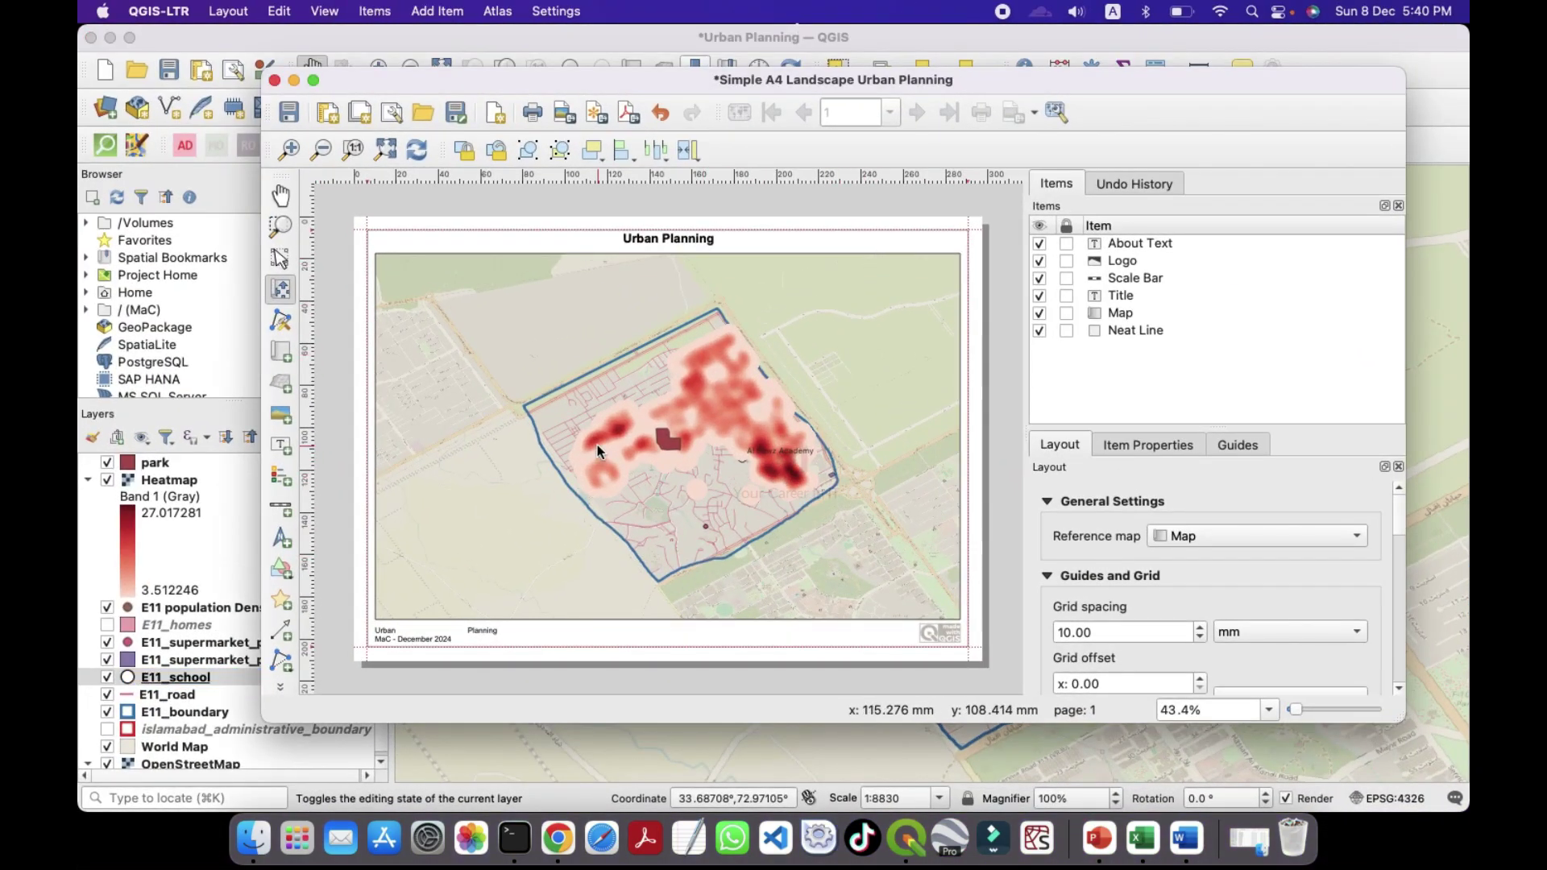
left_click(274, 81)
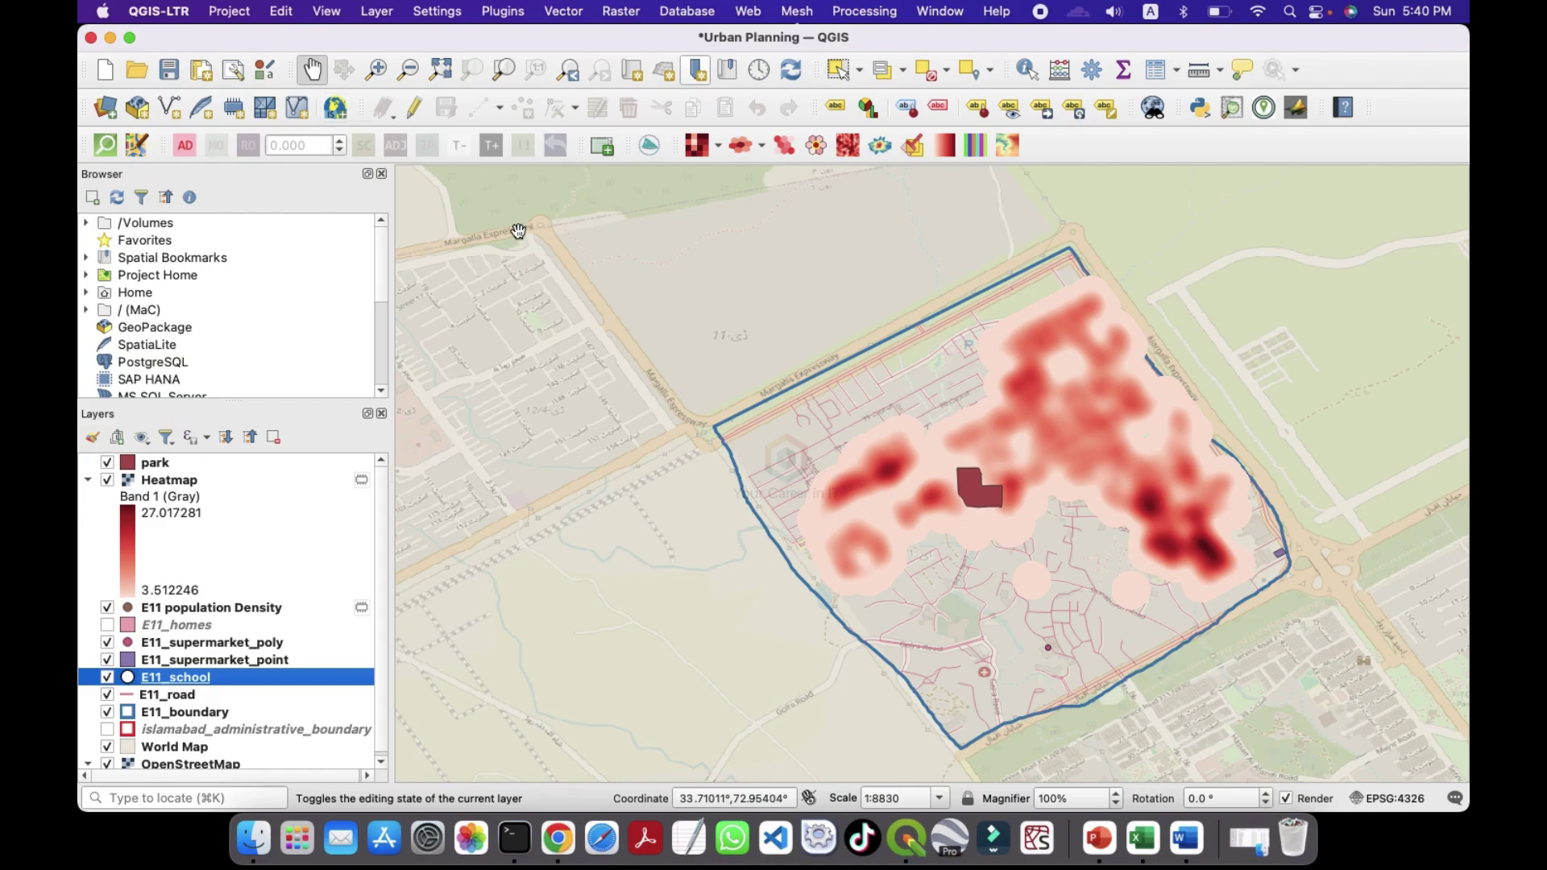
Step: Create a new print layout titled Urban Planning from the Simple A4 Landscape template
left_click(605, 145)
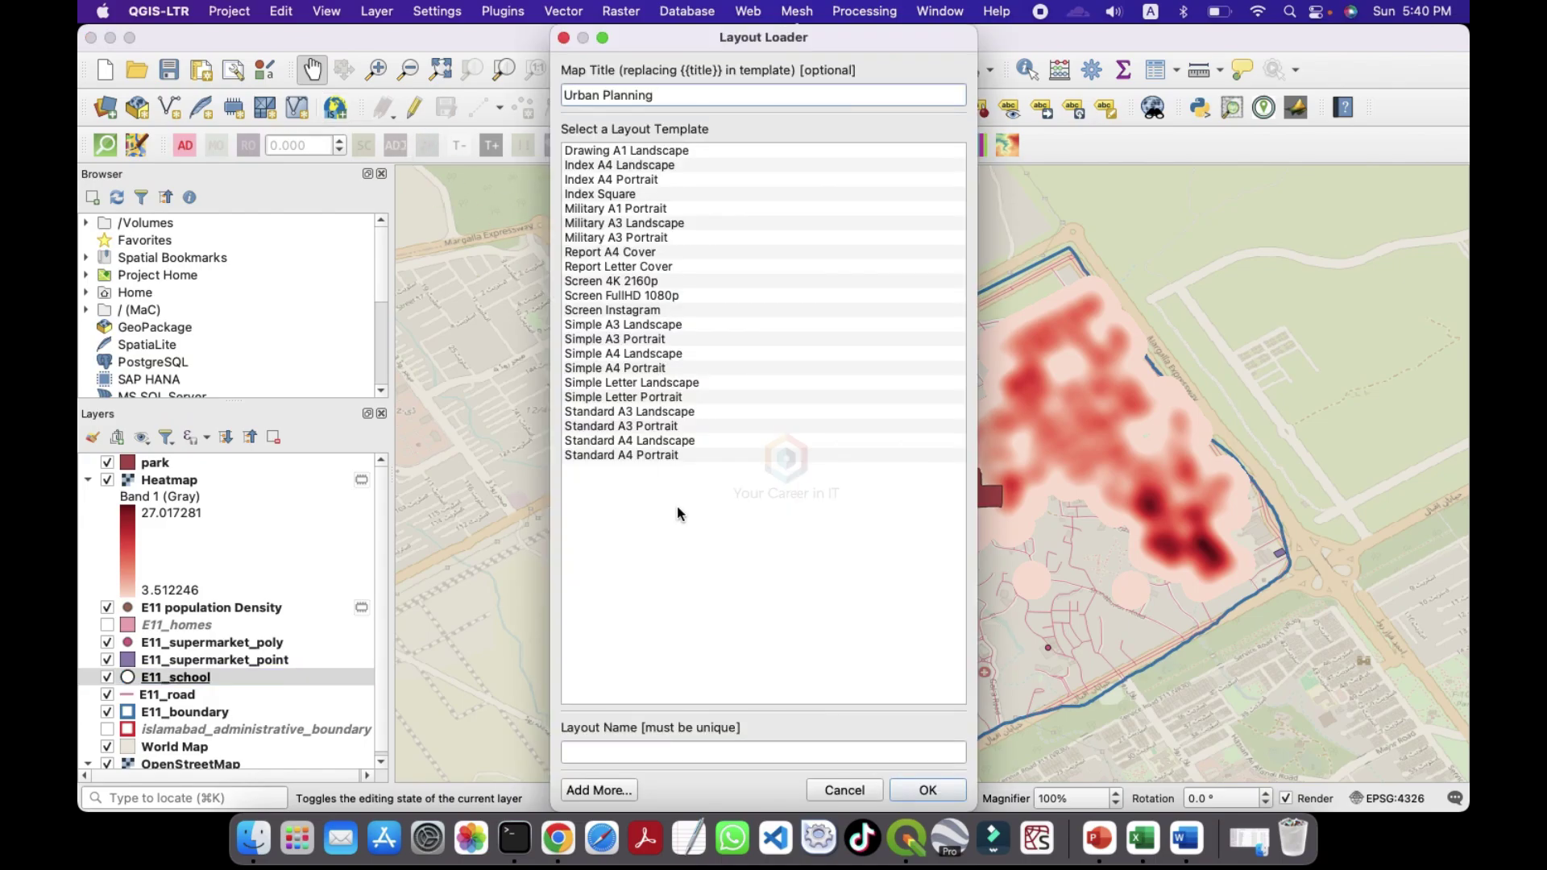
left_click(636, 354)
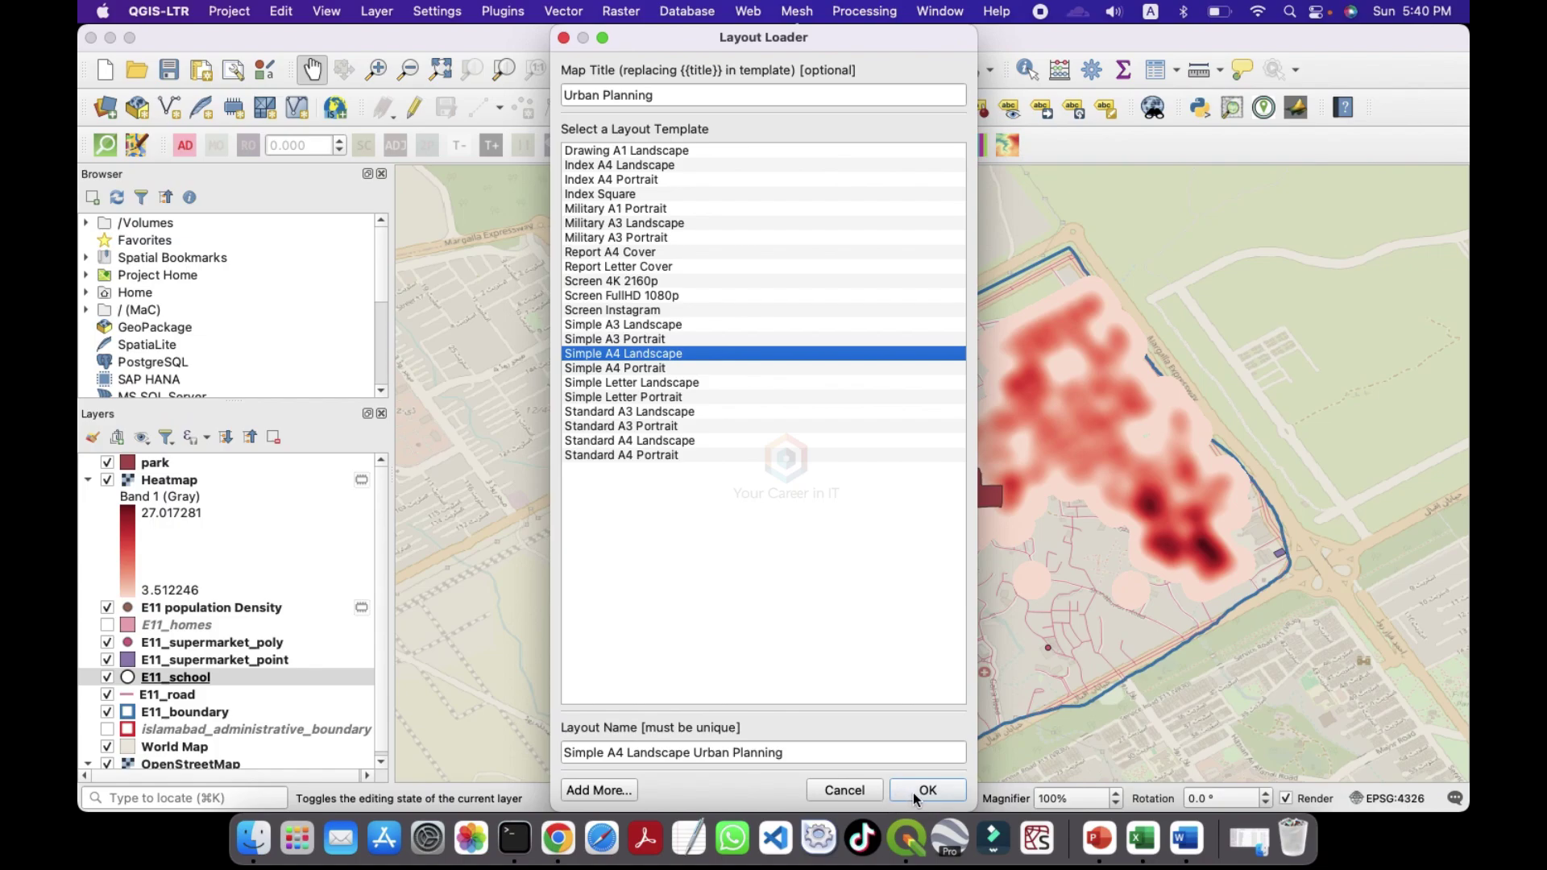
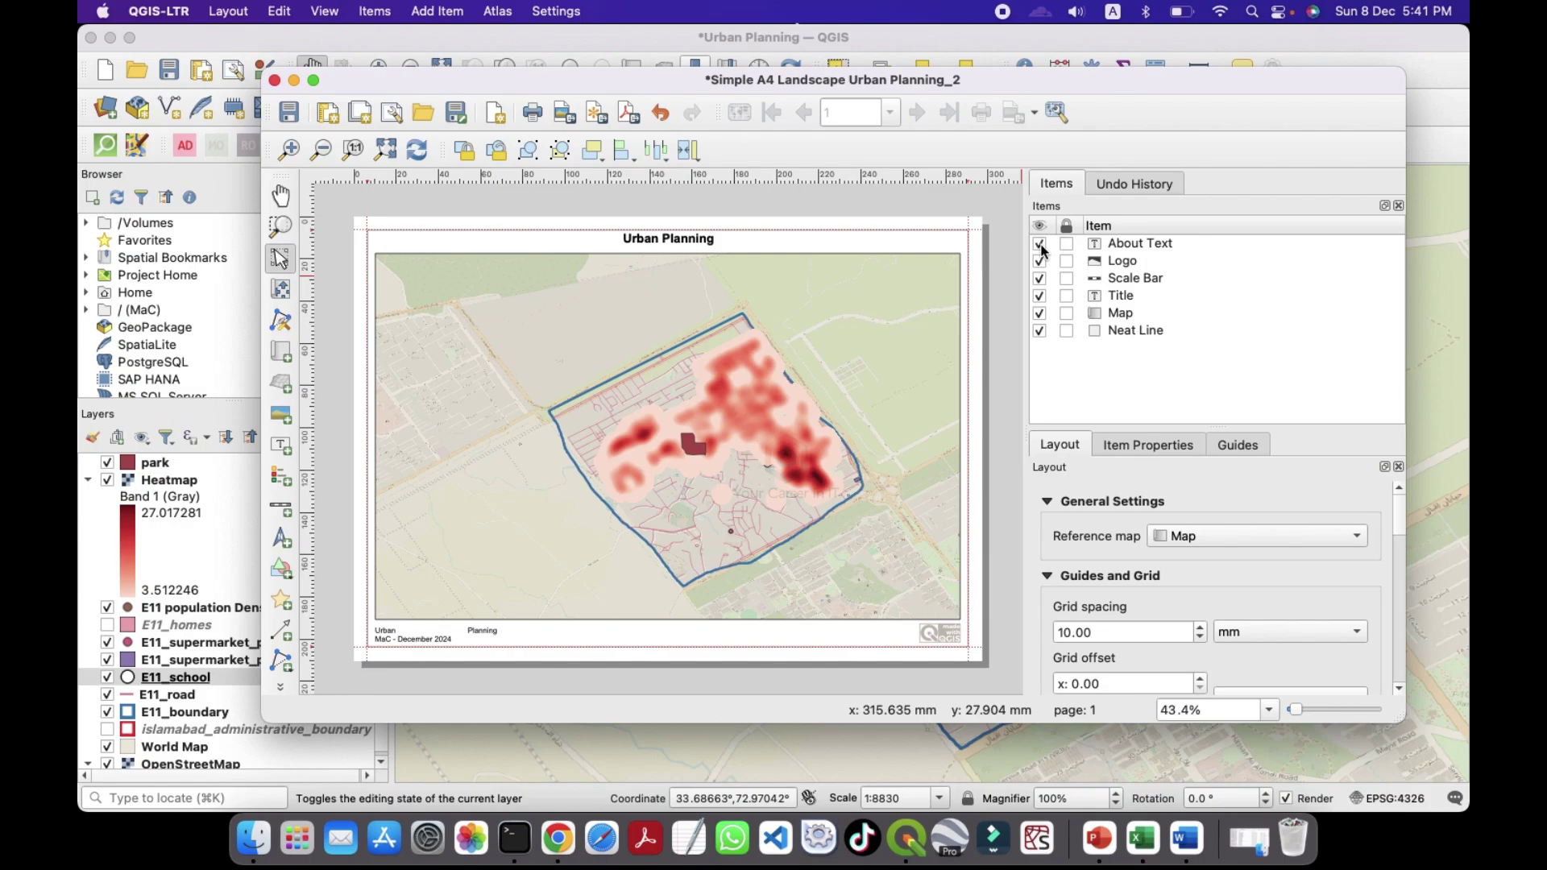
Step: Hide and show the Logo, Map and Neat Line items in turn to identify each element of the layout
left_click(1039, 261)
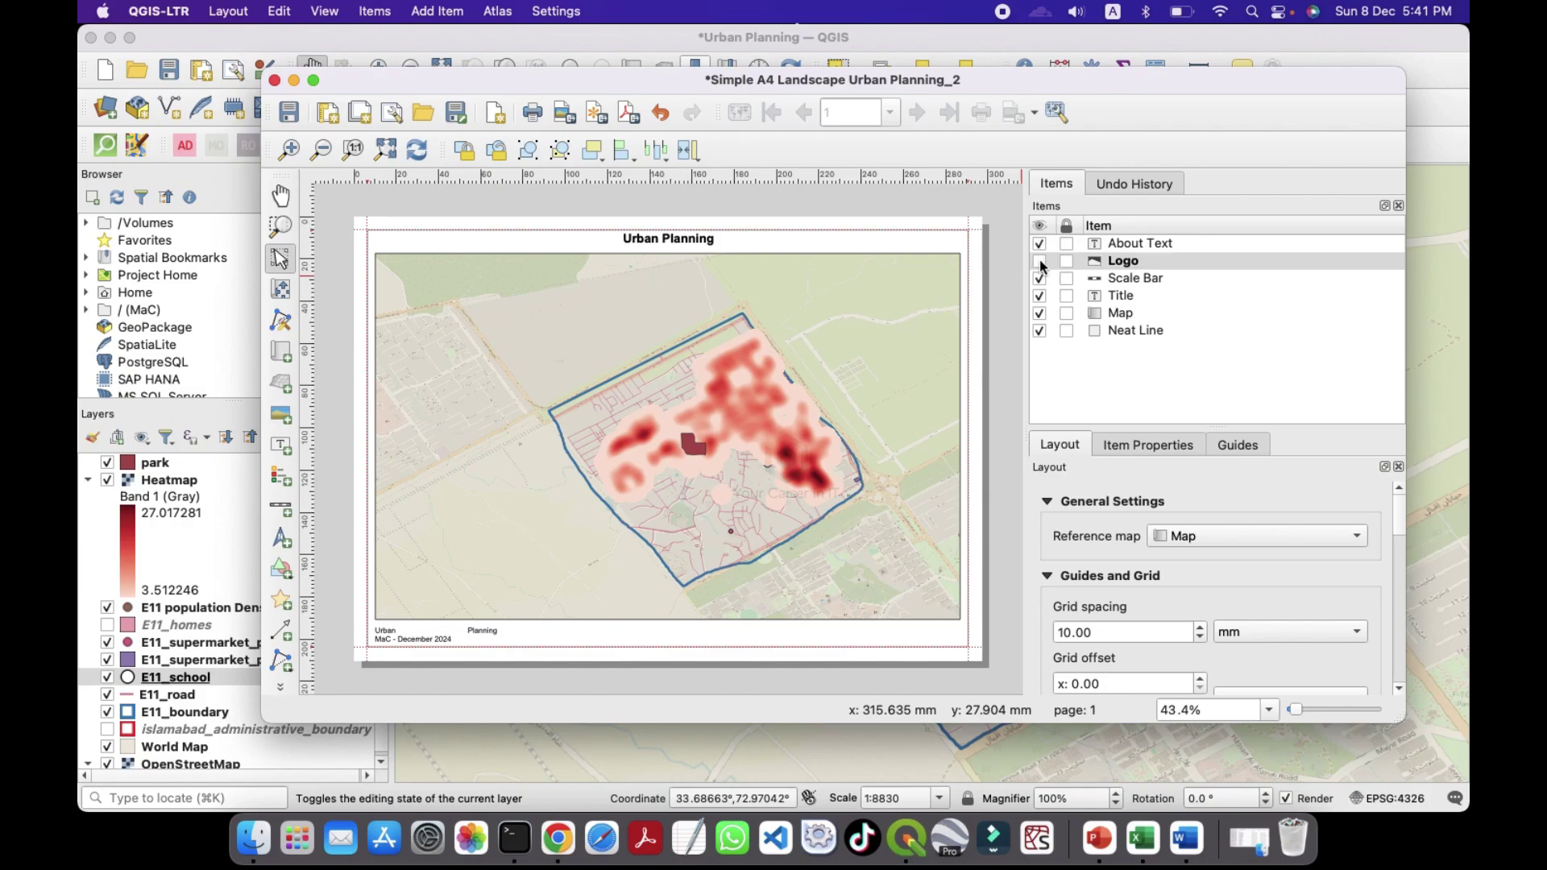
left_click(1040, 312)
left_click(1040, 312)
left_click(1039, 331)
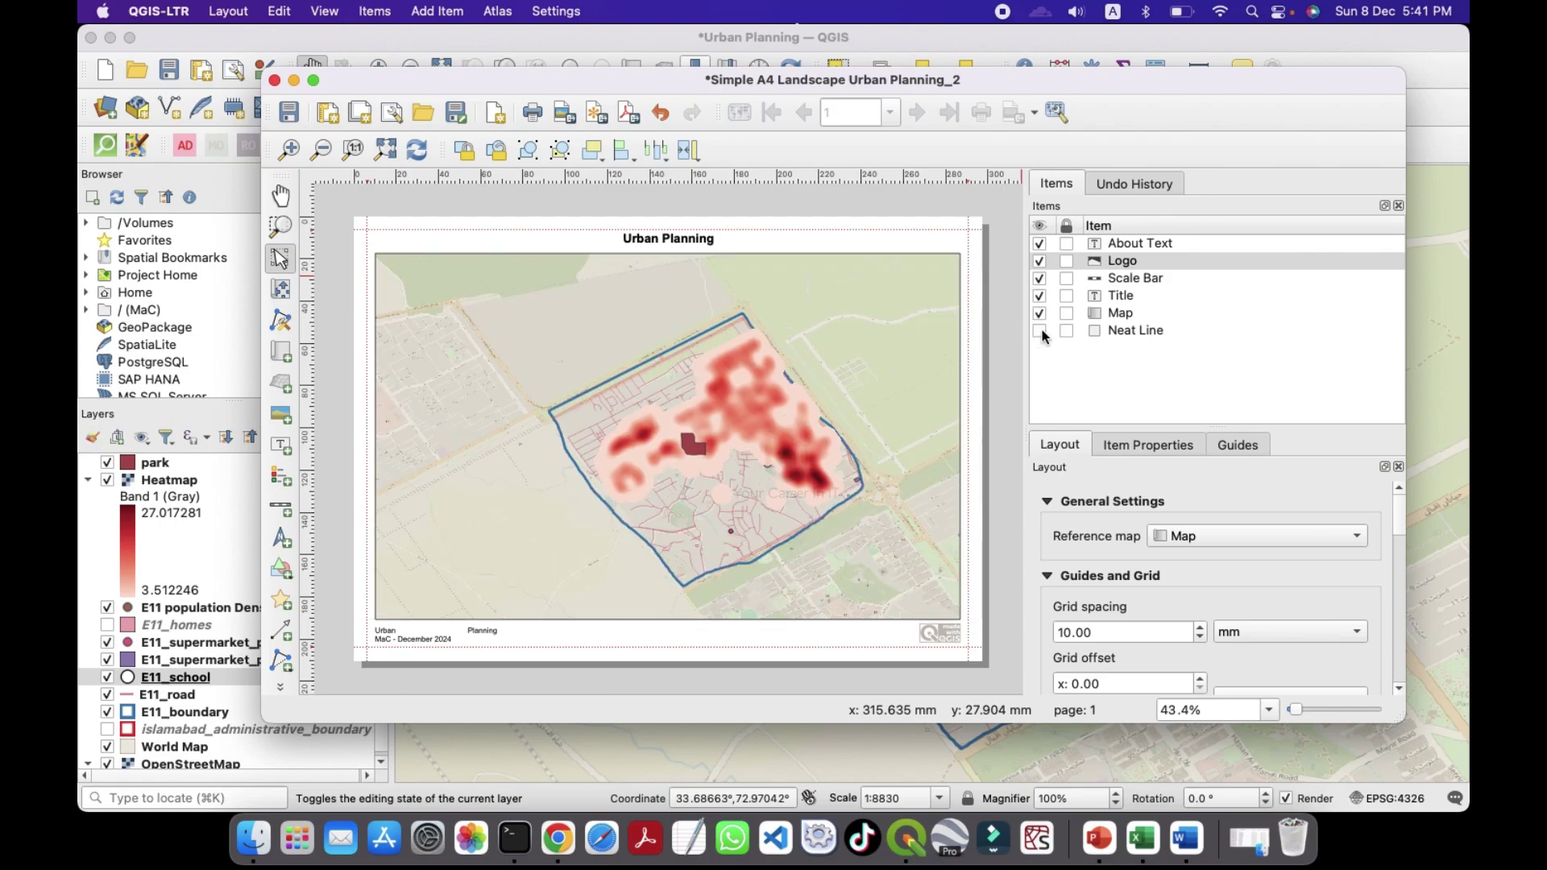
left_click(1039, 331)
key("super+z")
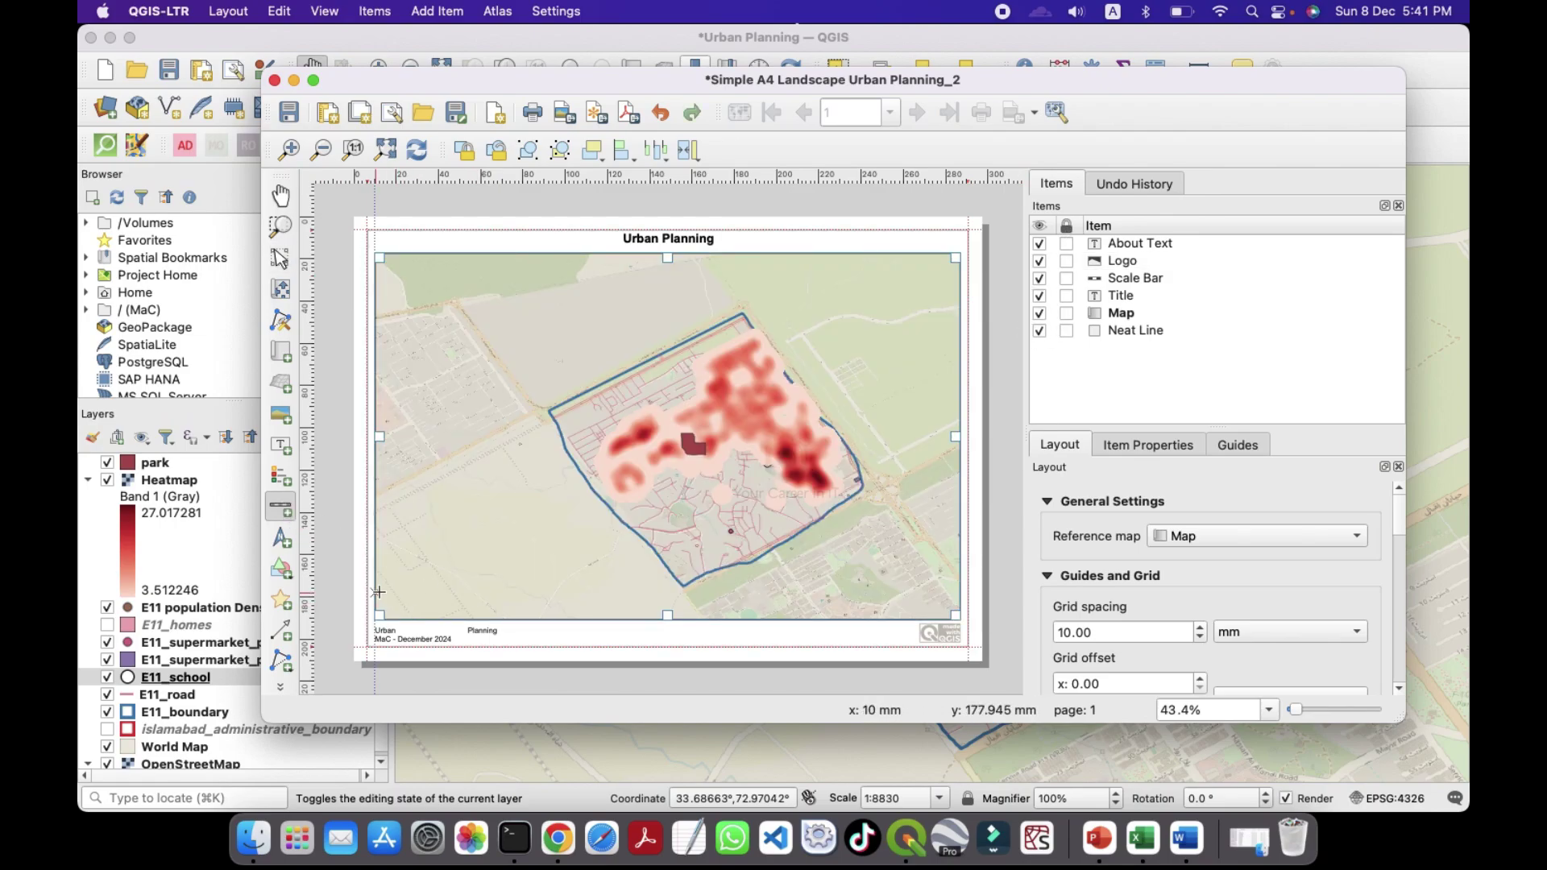
Step: Add a scale bar centred along the lower edge of the layout map
left_click(280, 504)
left_click_drag(596, 602, 678, 604)
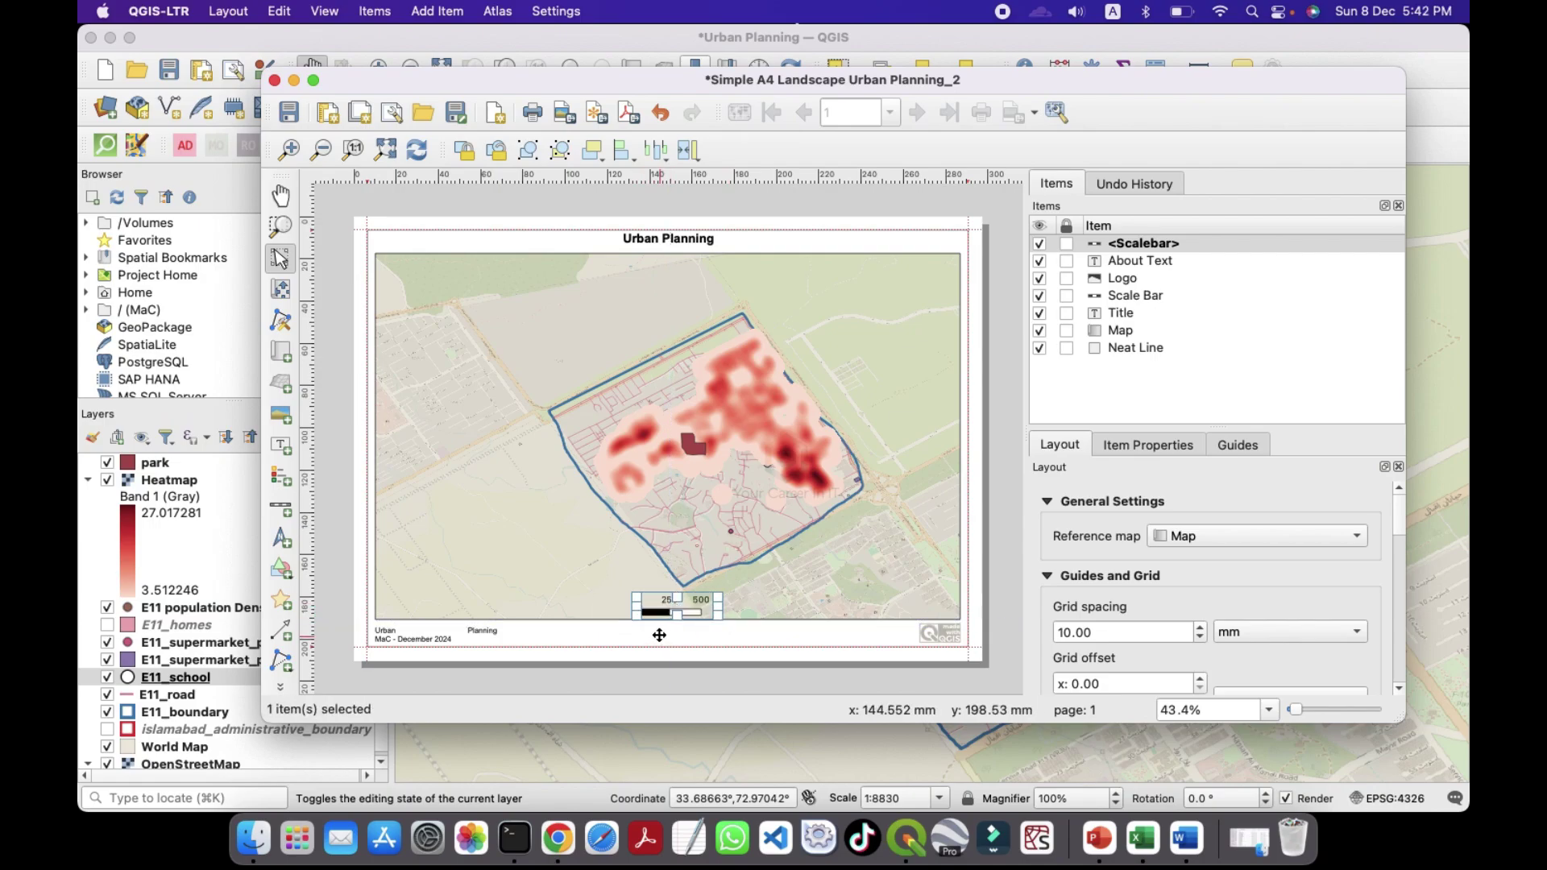
left_click(658, 636)
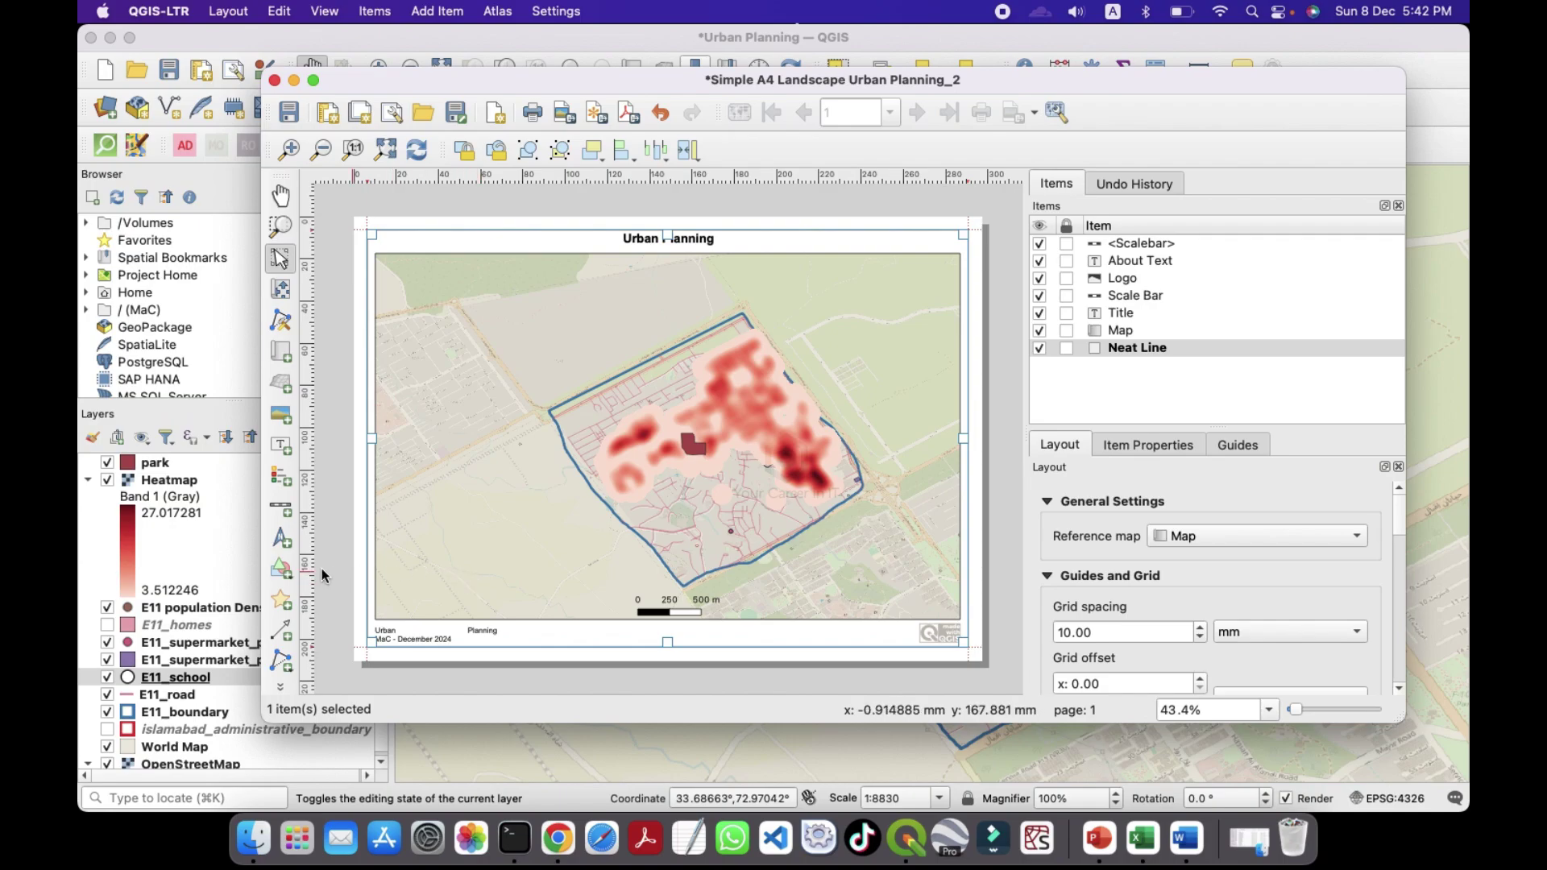
Step: Add a north arrow in the lower-left corner of the layout map
left_click(280, 543)
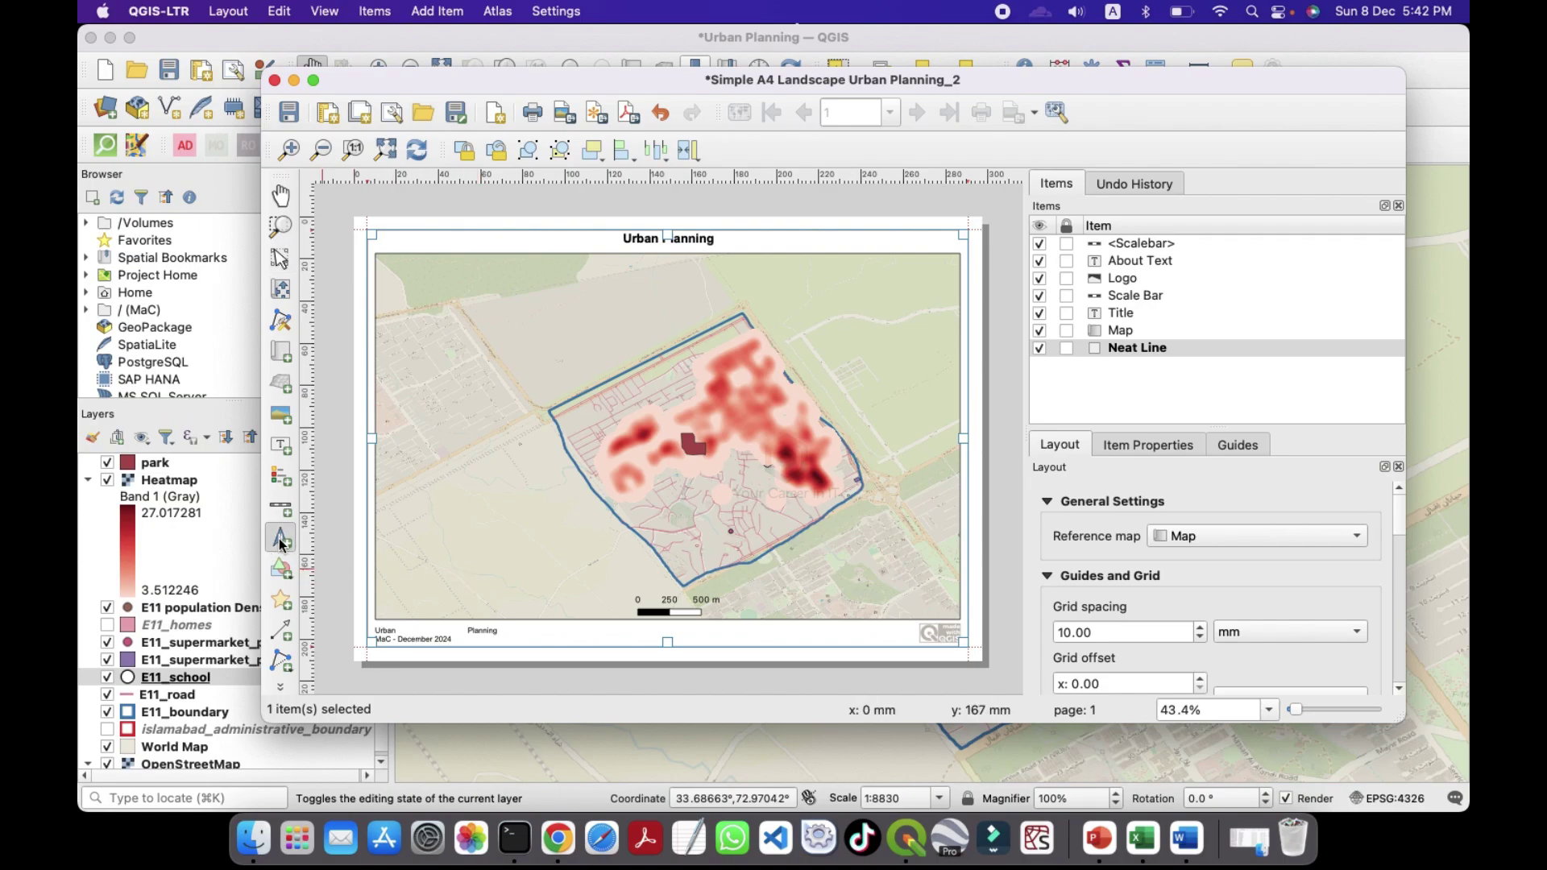
left_click_drag(380, 571, 427, 560)
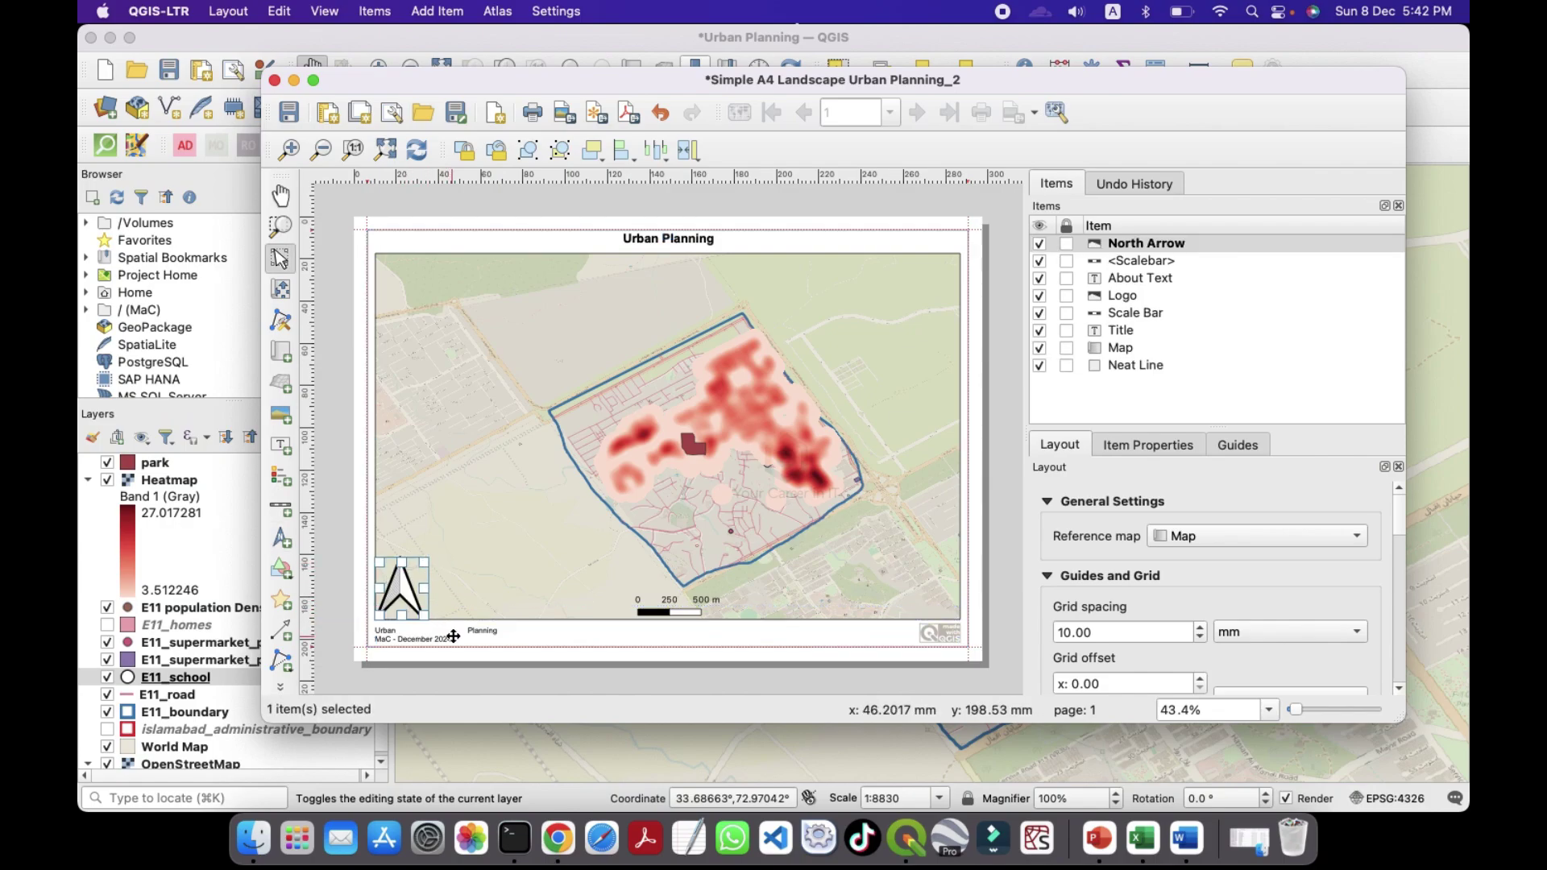
left_click(519, 640)
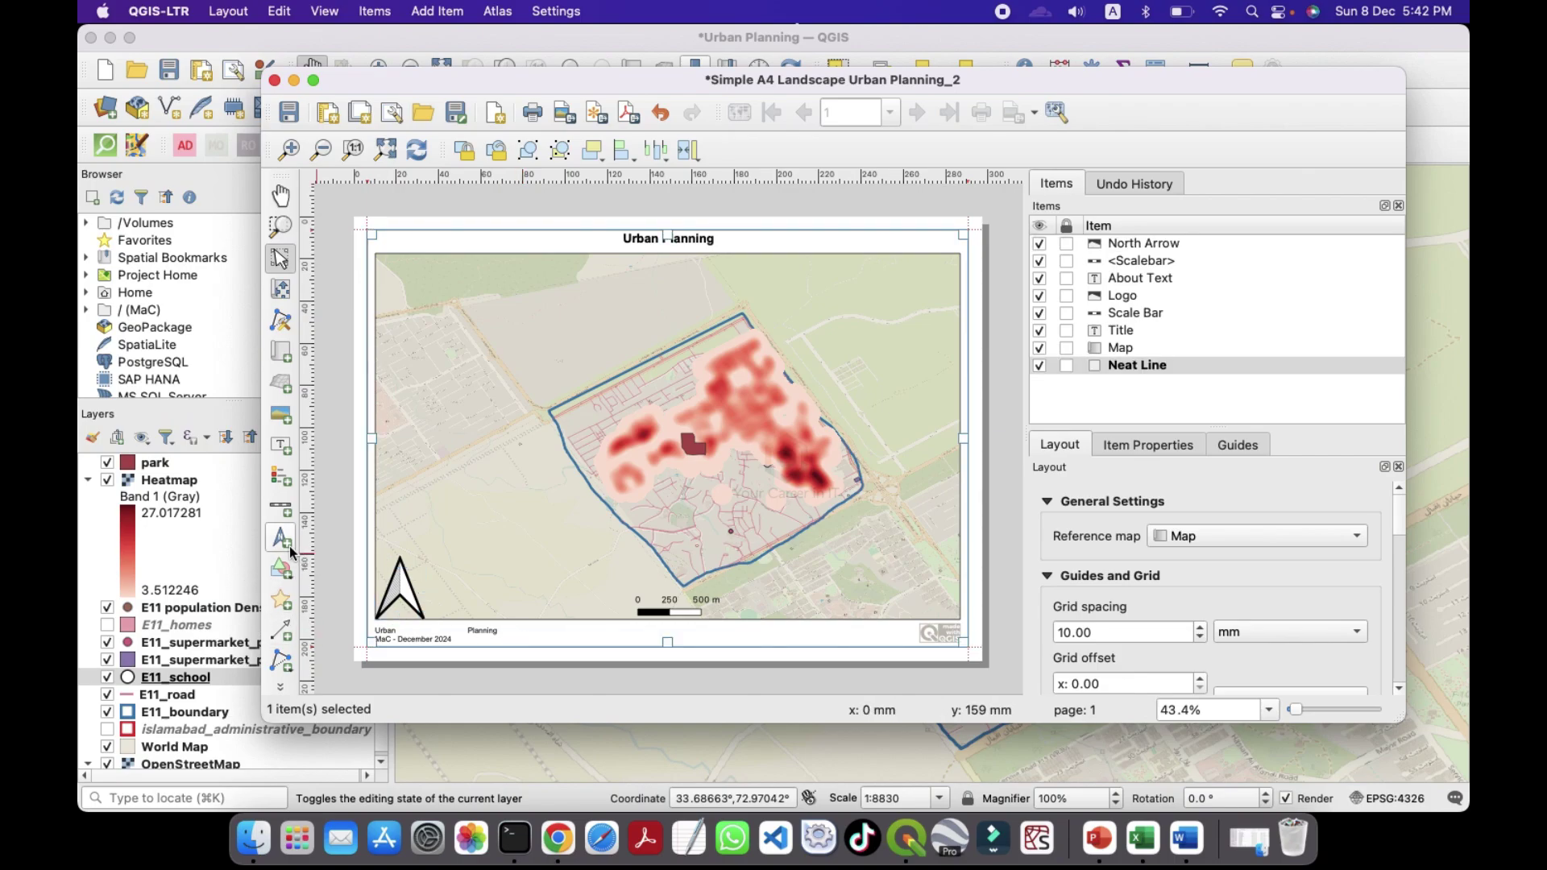
Step: Add a legend over the lower-right part of the layout map and turn off its automatic updating
left_click(287, 481)
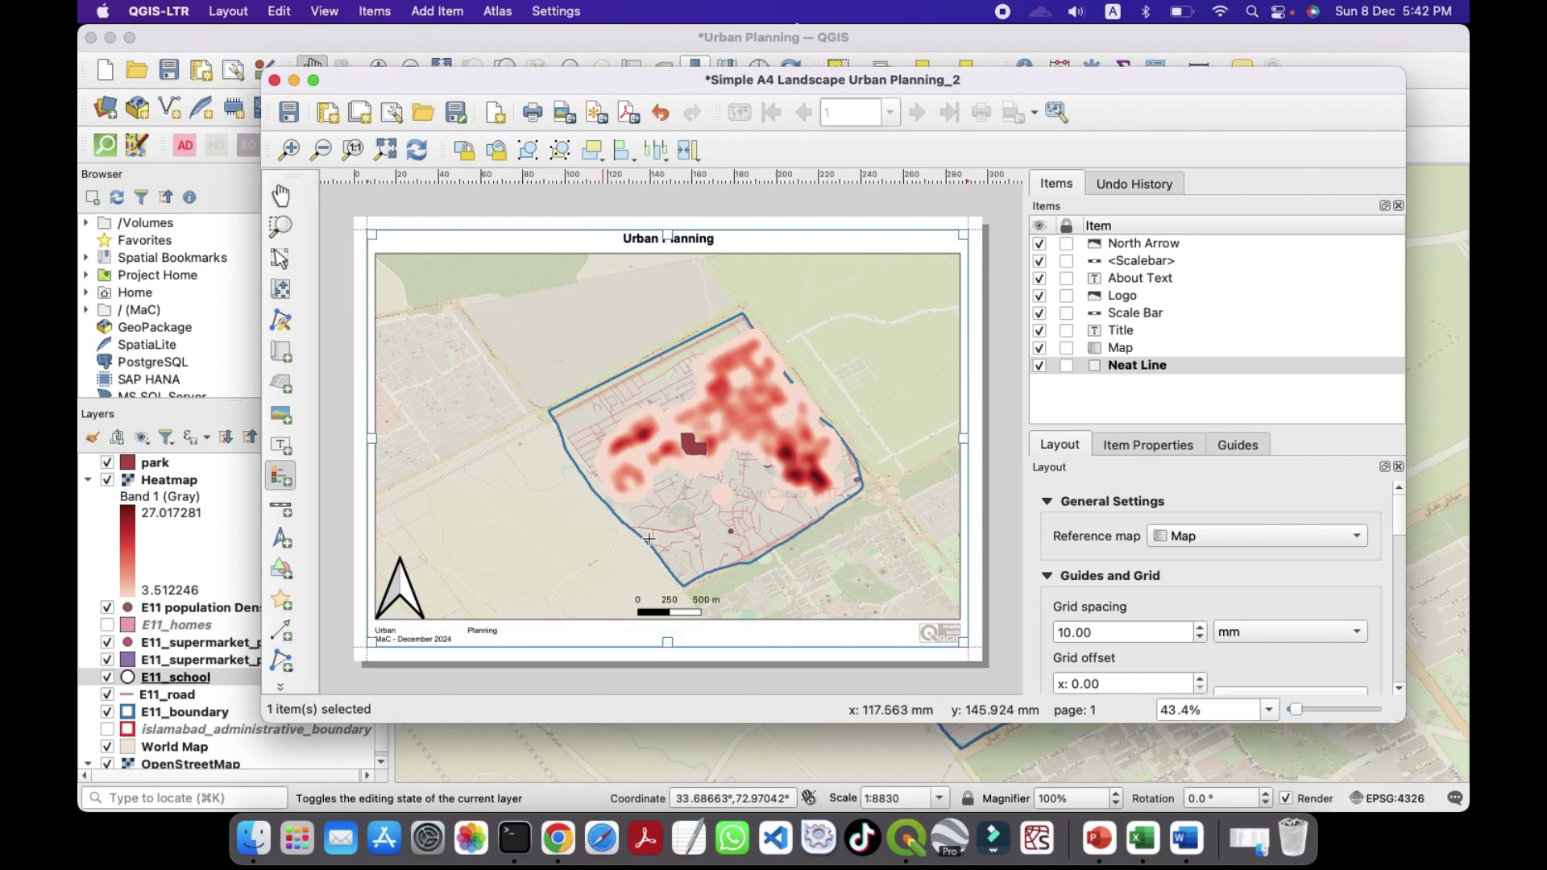
left_click_drag(871, 476, 836, 496)
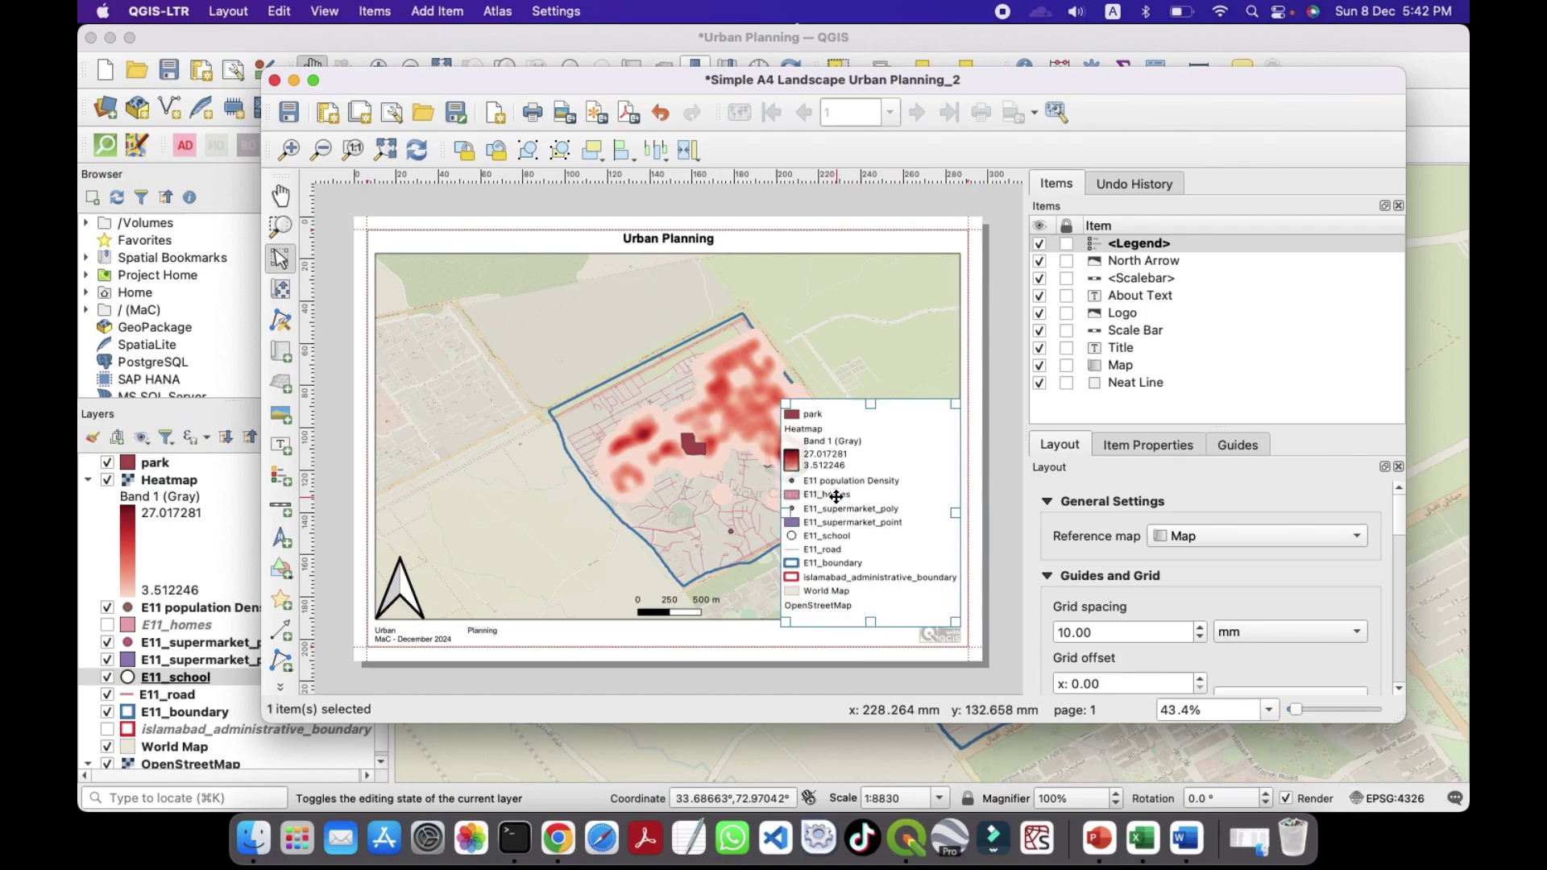
left_click(1172, 445)
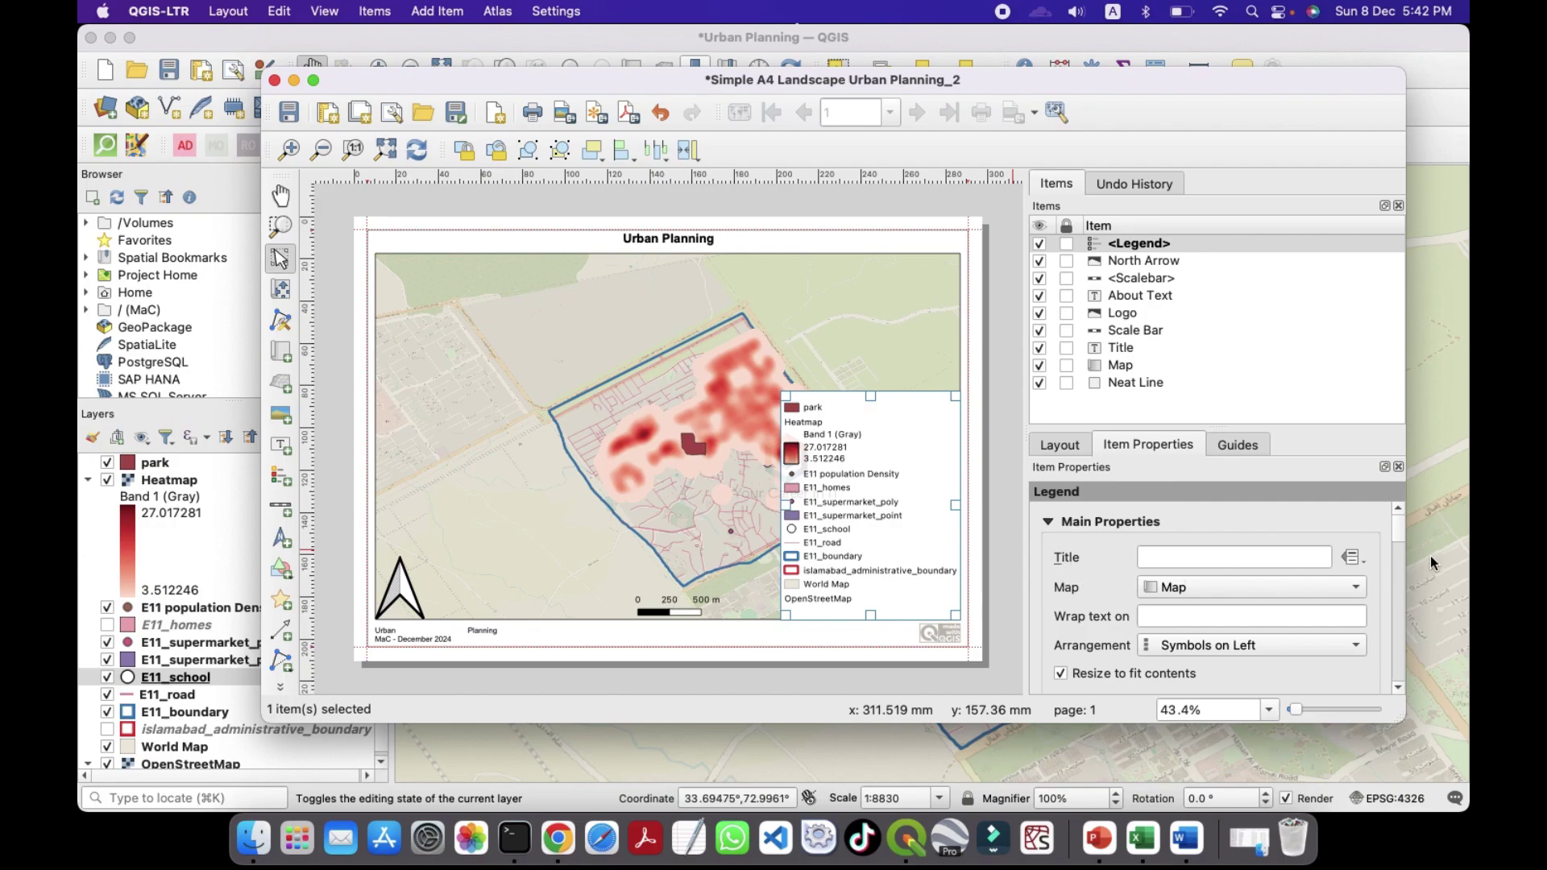
left_click_drag(1401, 534, 1398, 569)
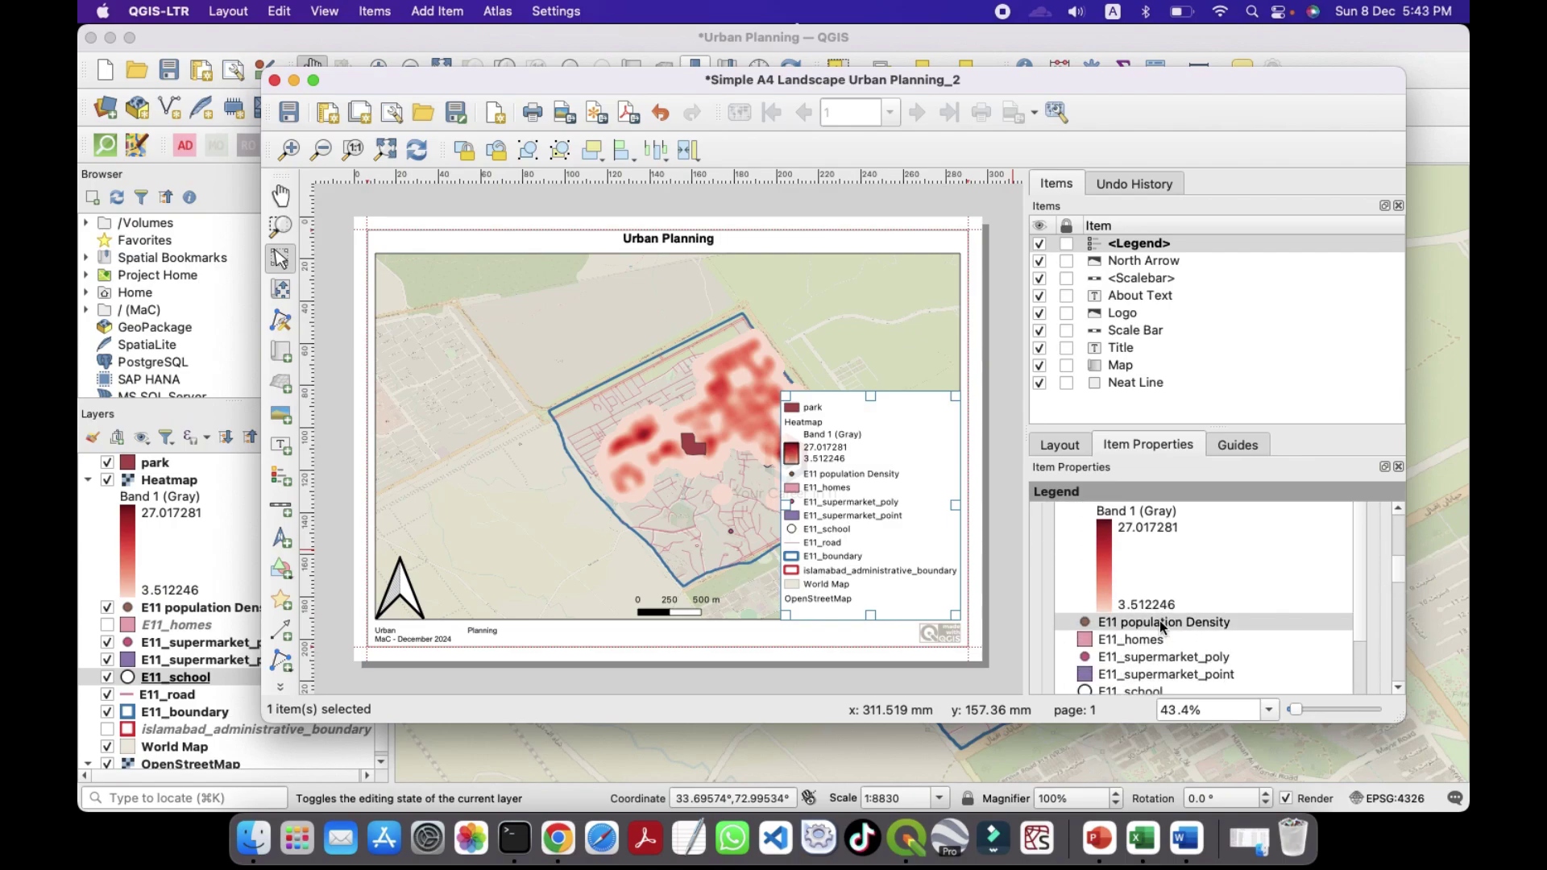
scroll(1160, 622, "down", 3)
scroll(1161, 622, "up", 8)
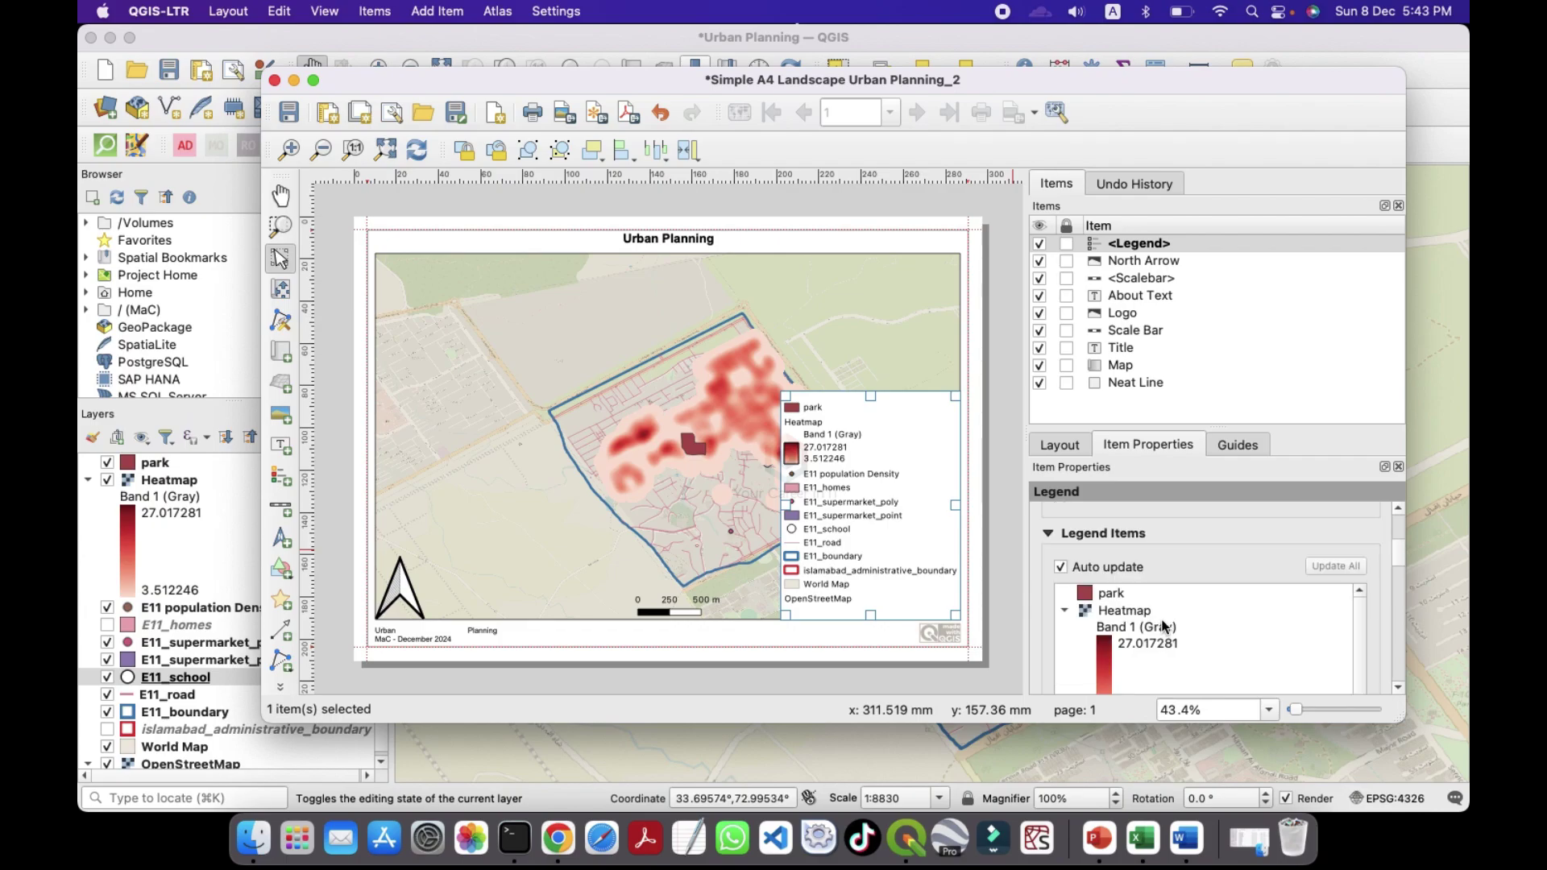
left_click(1061, 567)
Step: Remove the E11 population Density entry from the legend
scroll(1201, 530, "down", 5)
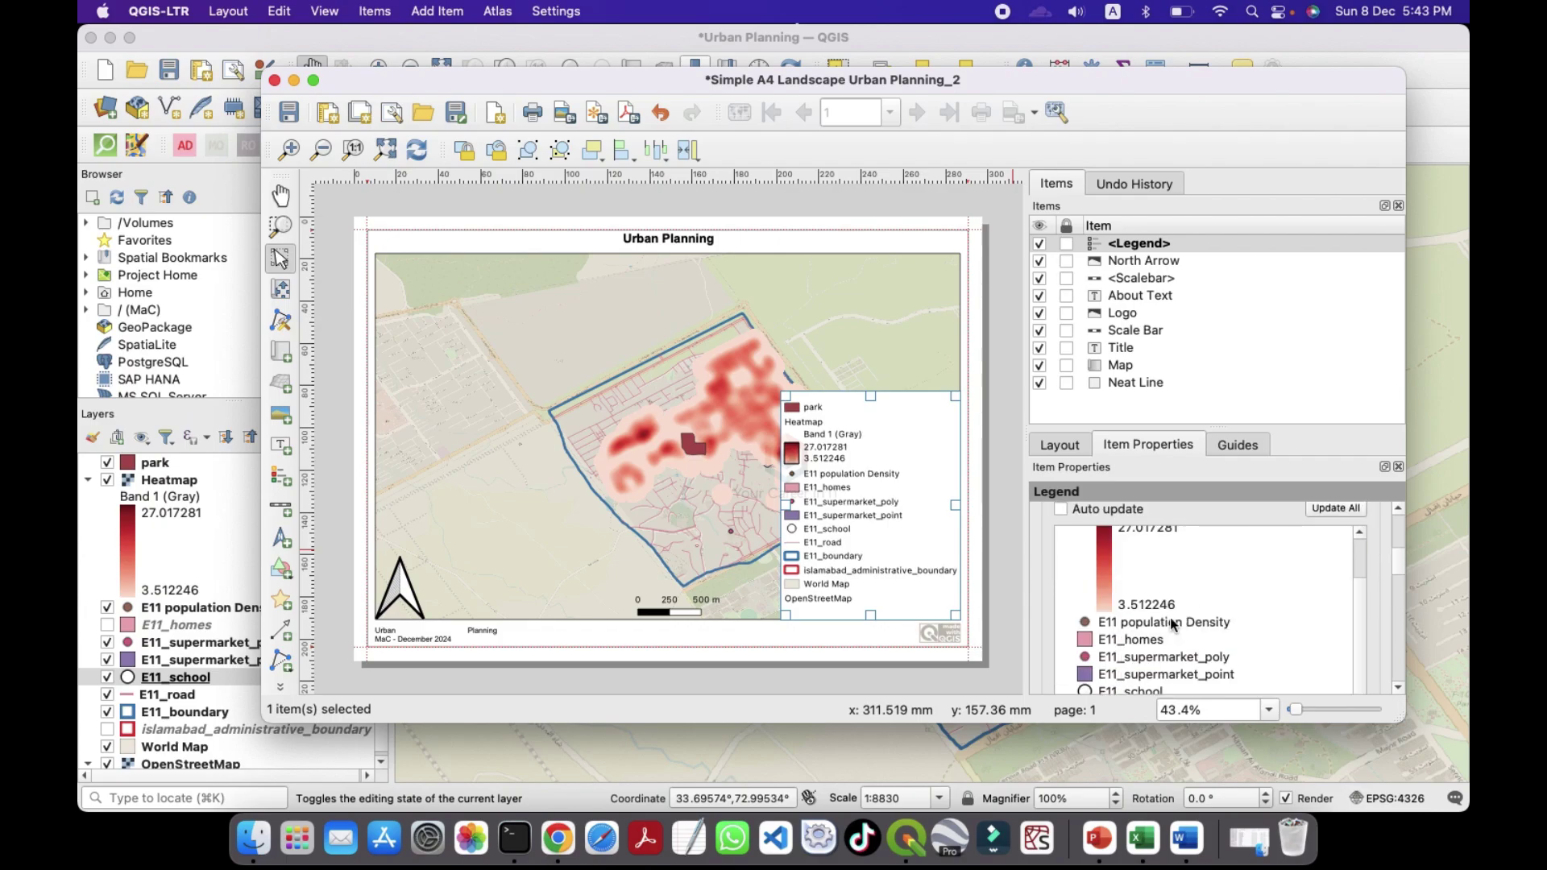
scroll(1155, 628, "down", 5)
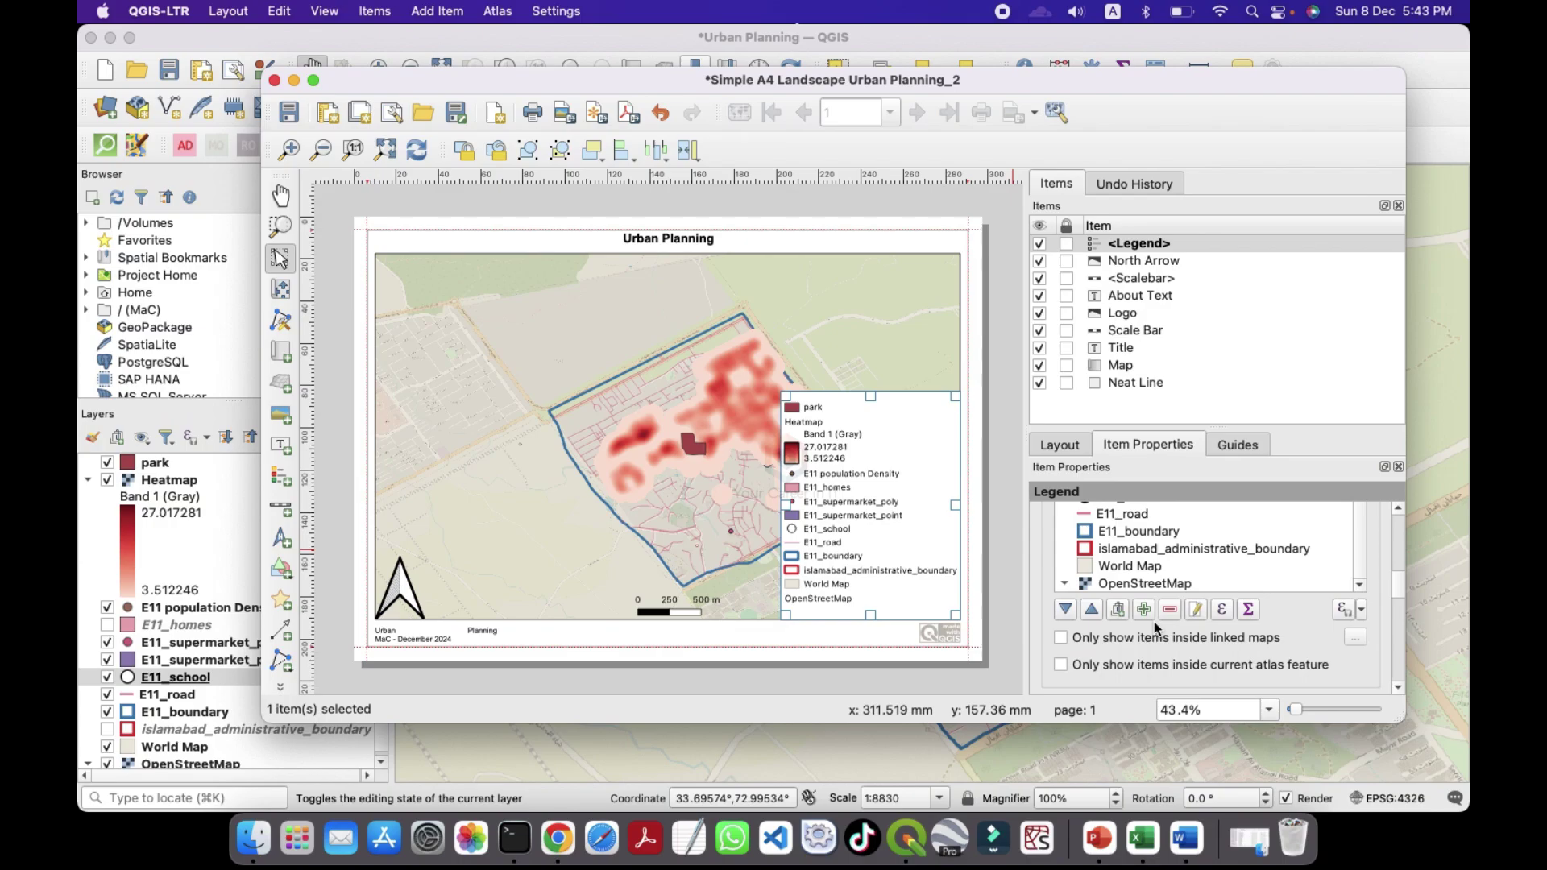
left_click(1176, 608)
Step: Remove the E11_homes, E11_supermarket_poly, E11_supermarket_point and E11_school entries from the legend
scroll(1178, 611, "down", 3)
scroll(1176, 610, "down", 2)
scroll(1152, 580, "up", 8)
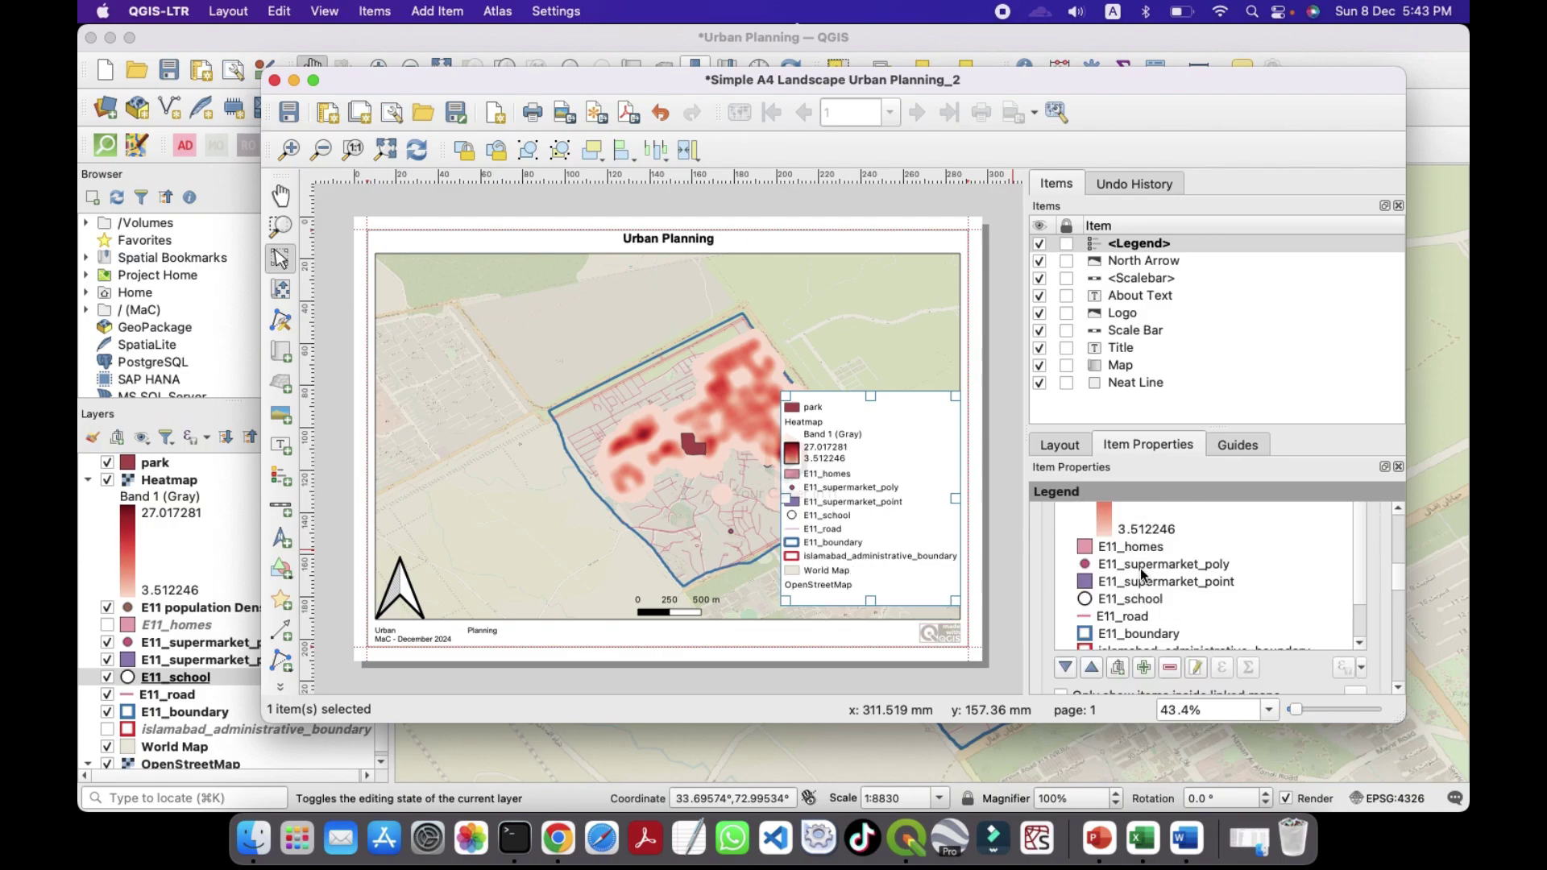
left_click(1139, 549)
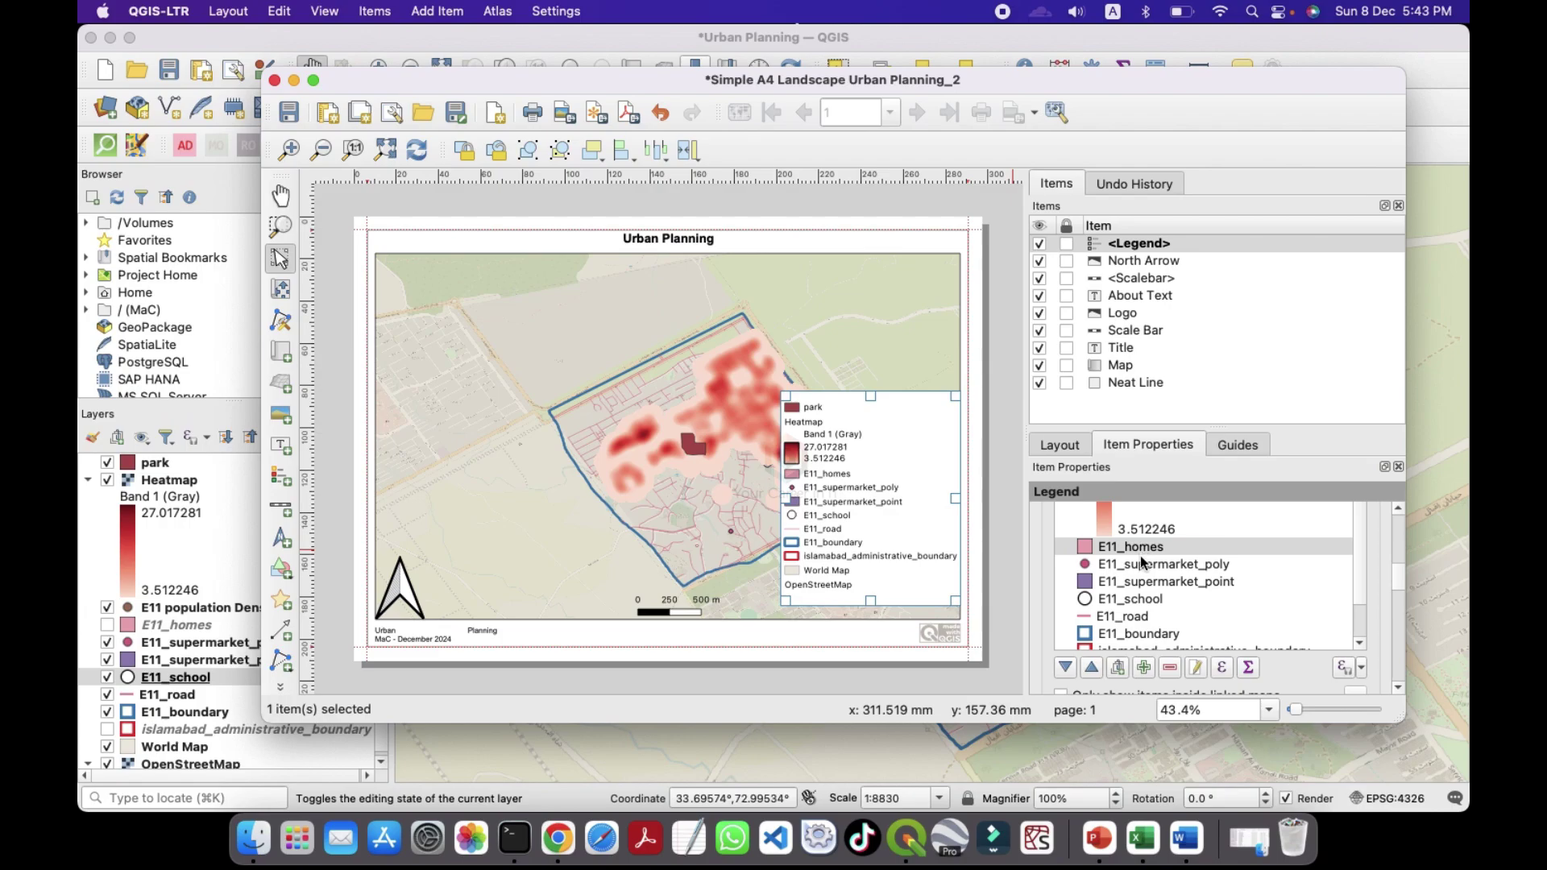
left_click(1140, 565, "shift")
left_click(1132, 583, "shift")
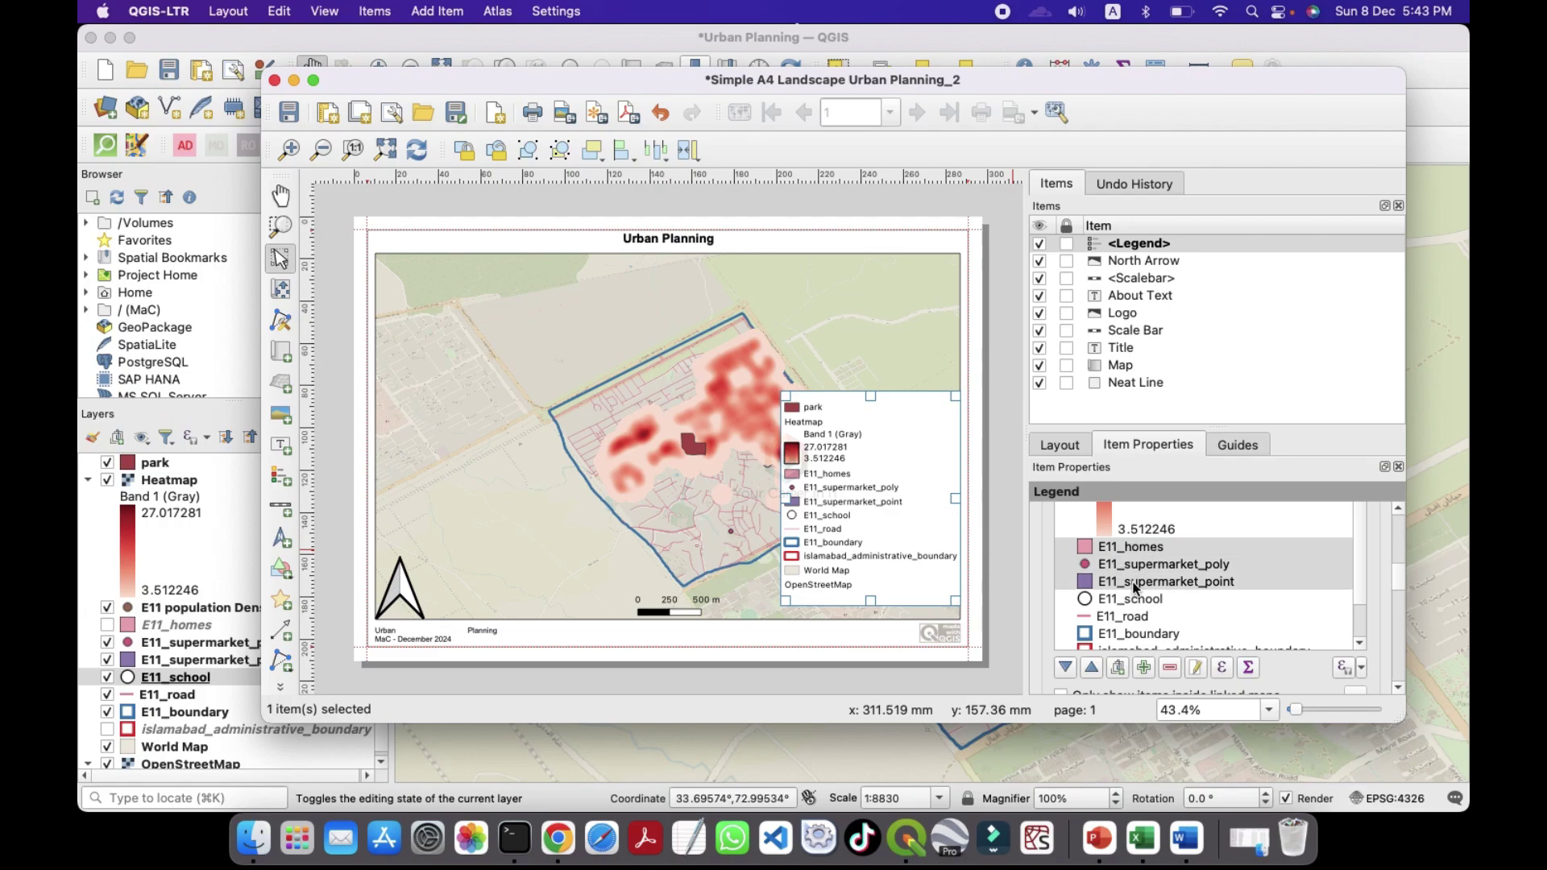
left_click(1132, 601, "shift")
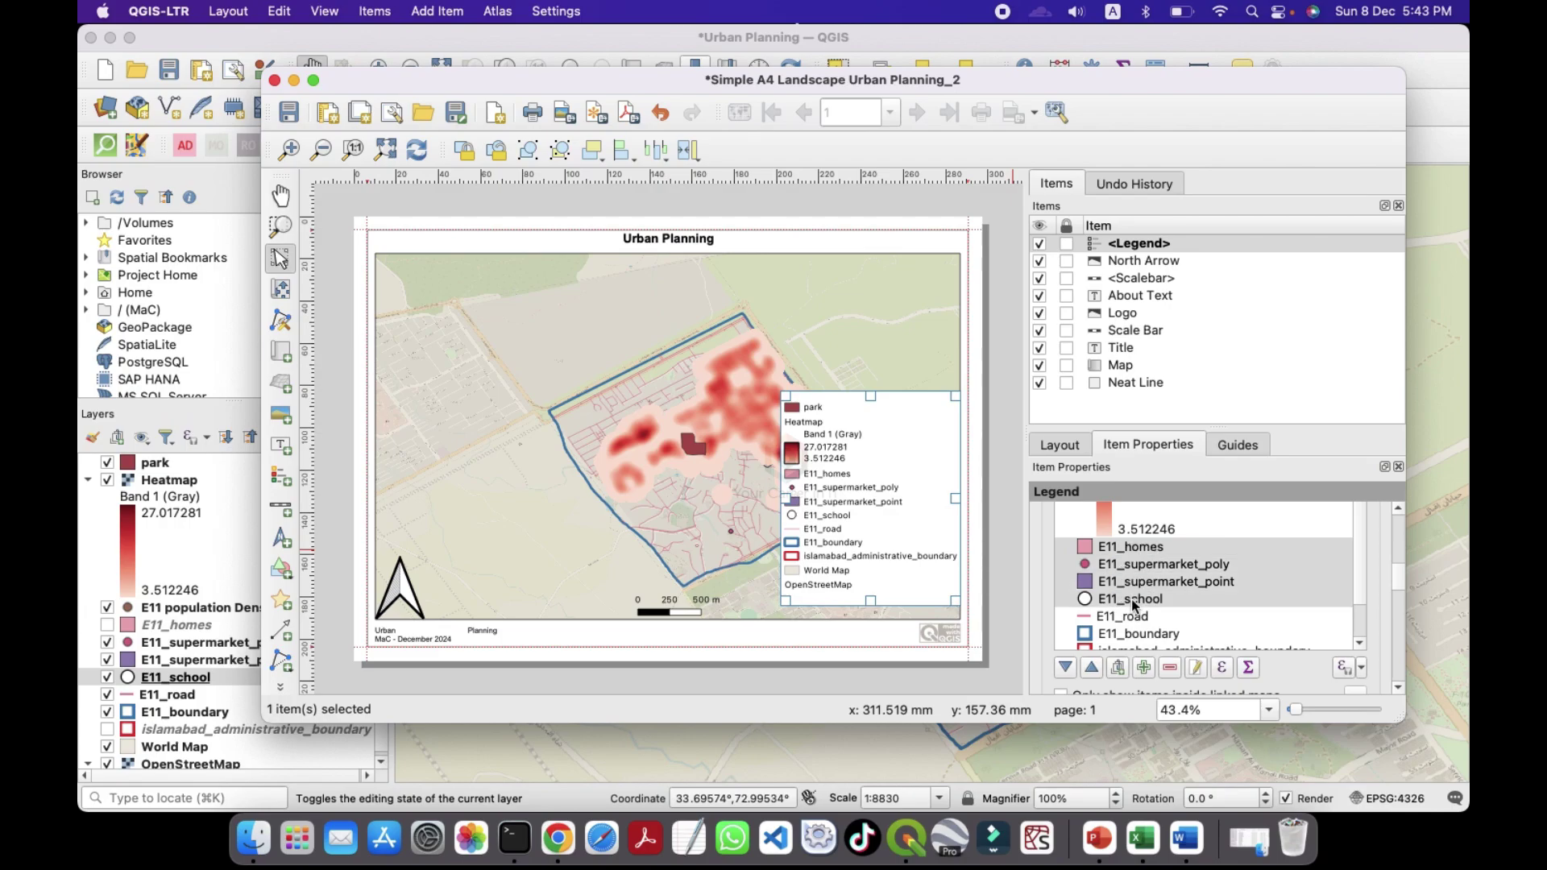
left_click(1211, 647, "shift")
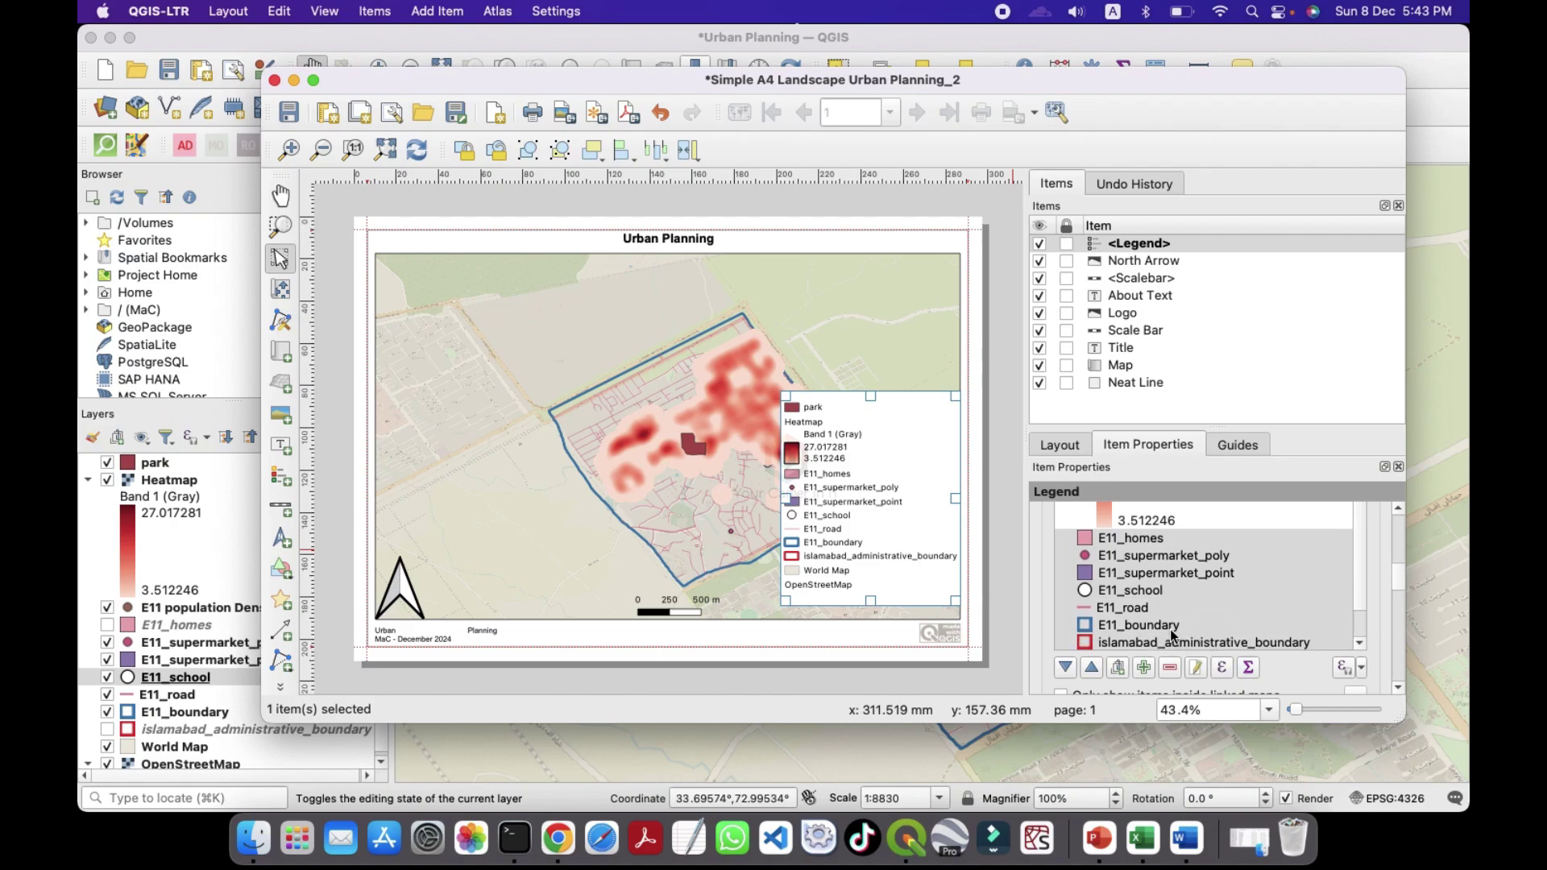
left_click(1172, 632, "shift")
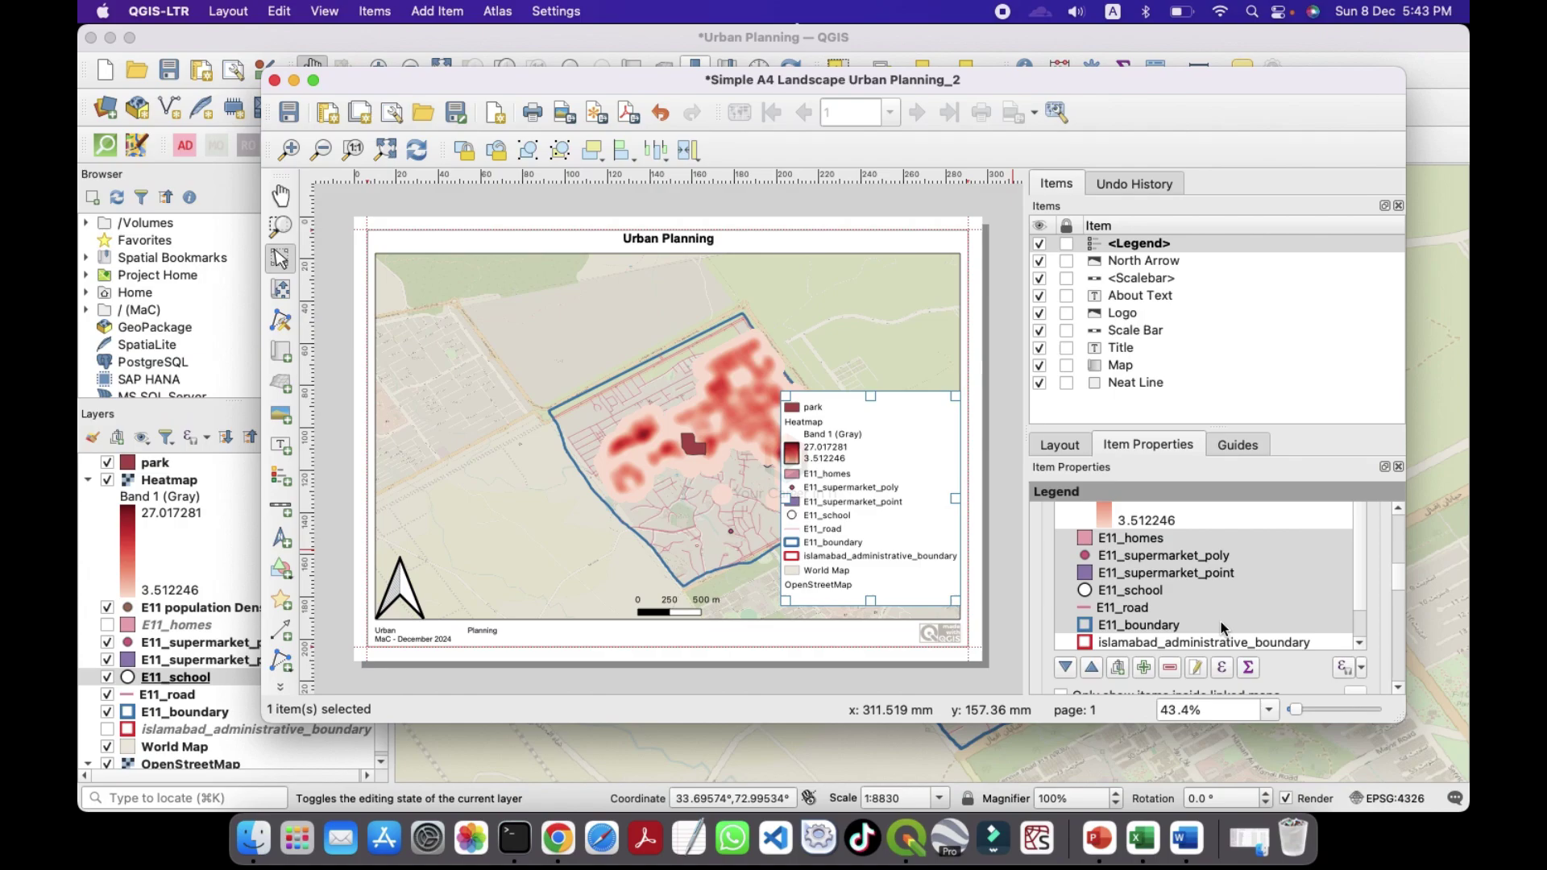
left_click(1140, 608, "shift")
left_click(1169, 667)
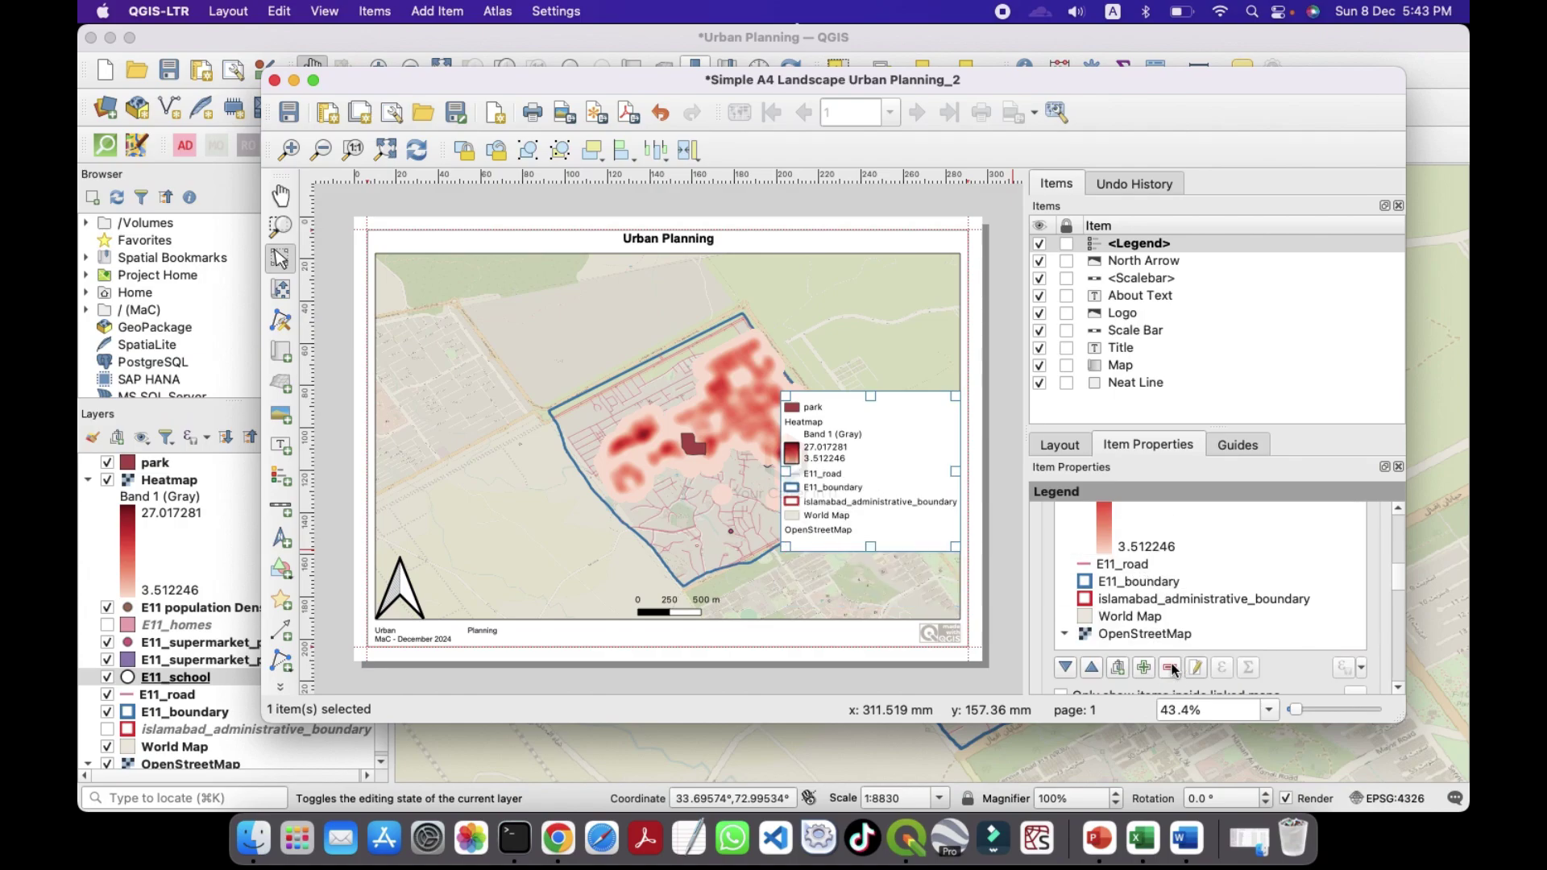
Step: Remove the islamabad_administrative_boundary, World Map and OpenStreetMap legend entries and move the legend into the map's lower-right corner
left_click(1159, 602)
left_click(1168, 667)
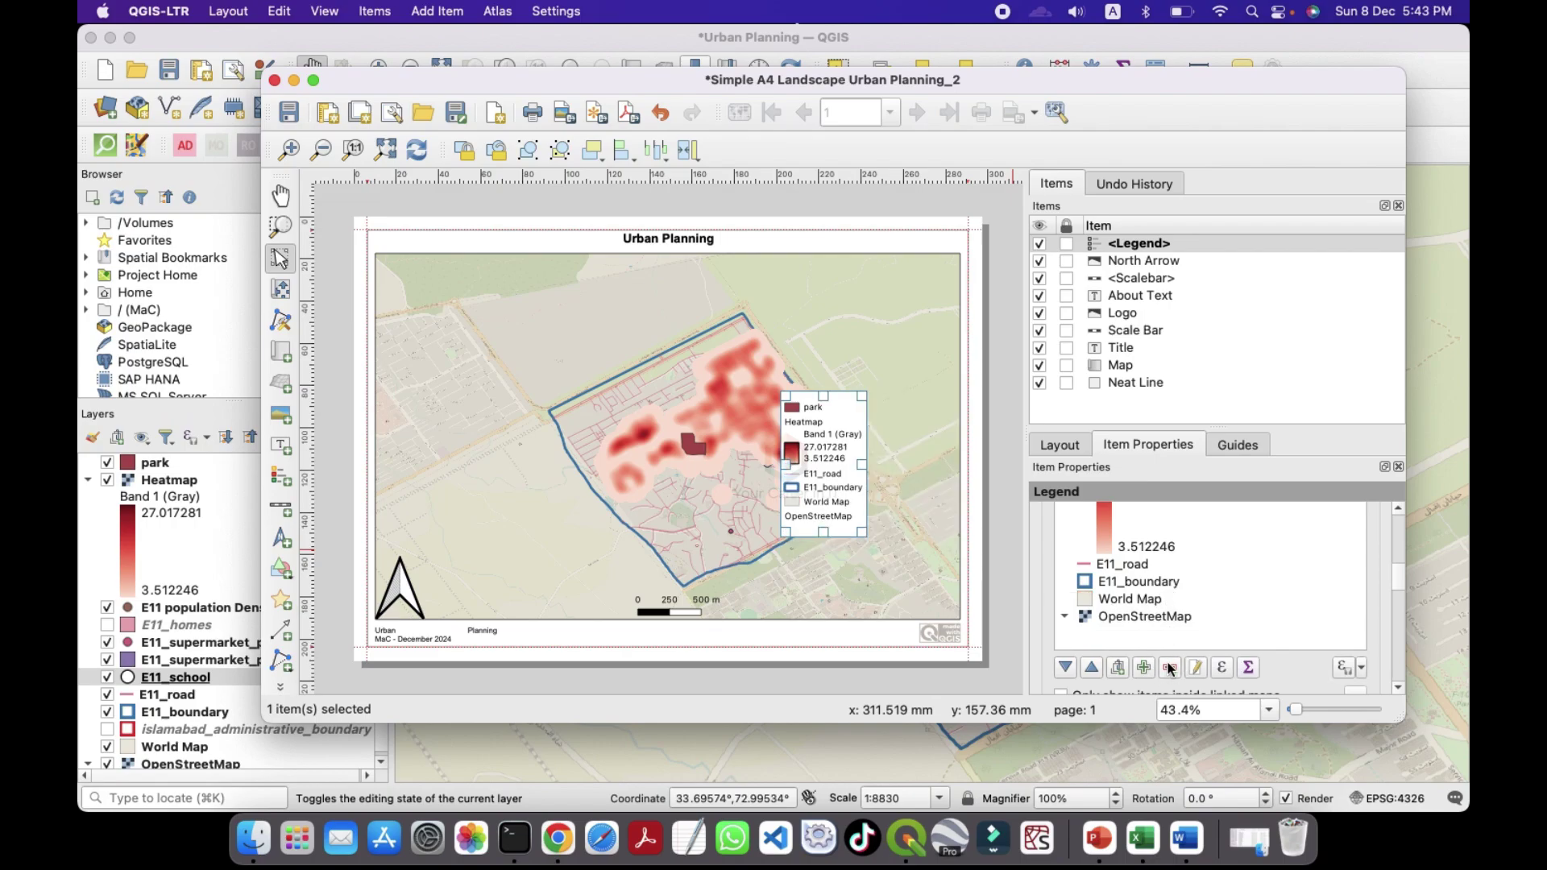
left_click(1144, 606)
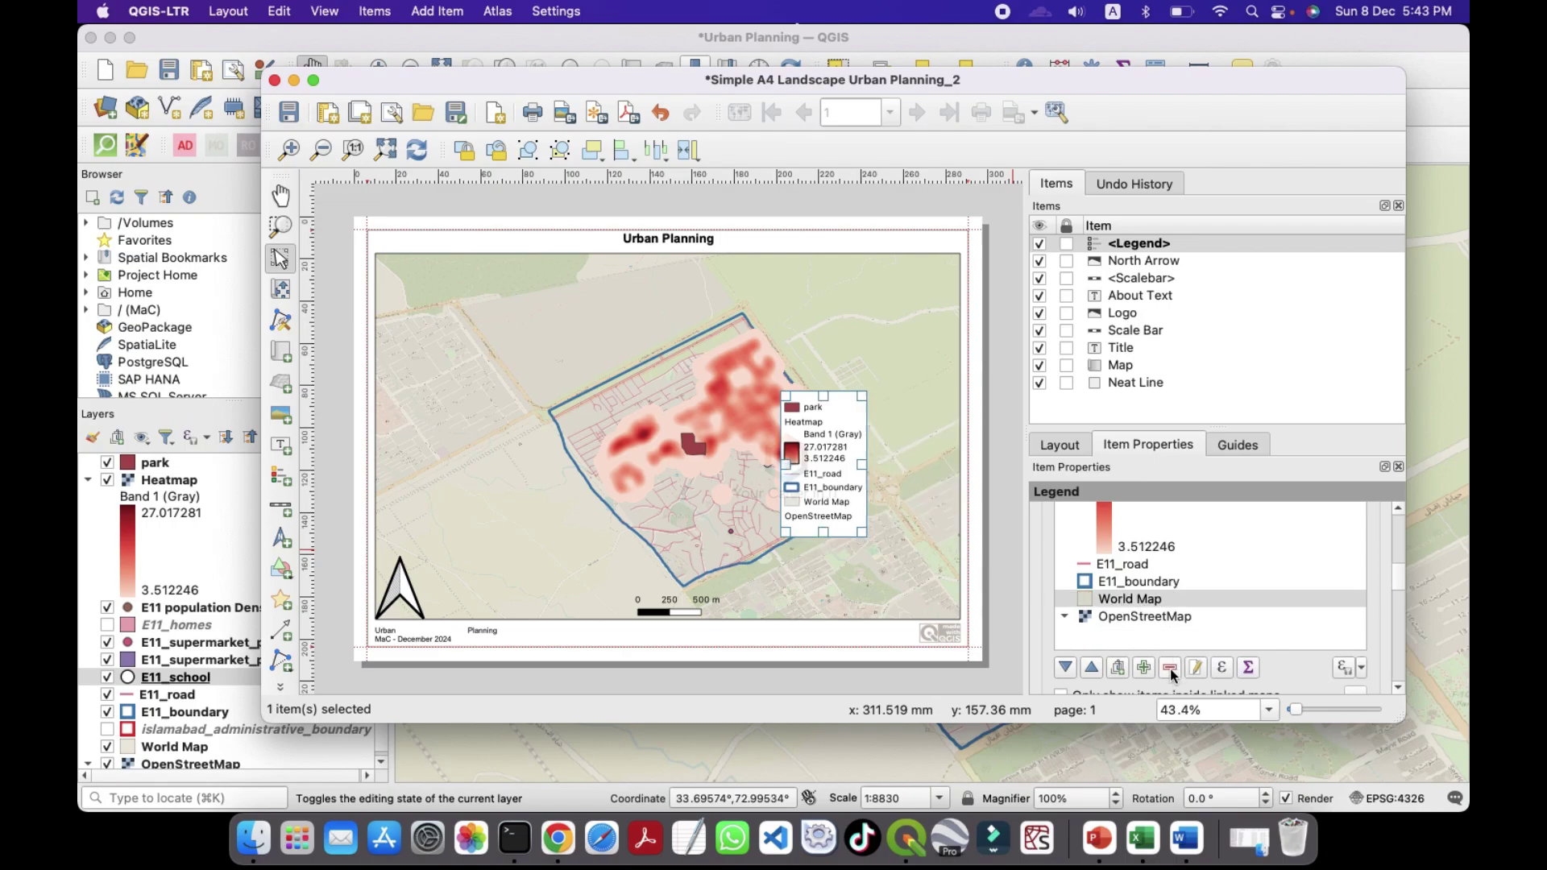
left_click(1168, 667)
left_click(1145, 602)
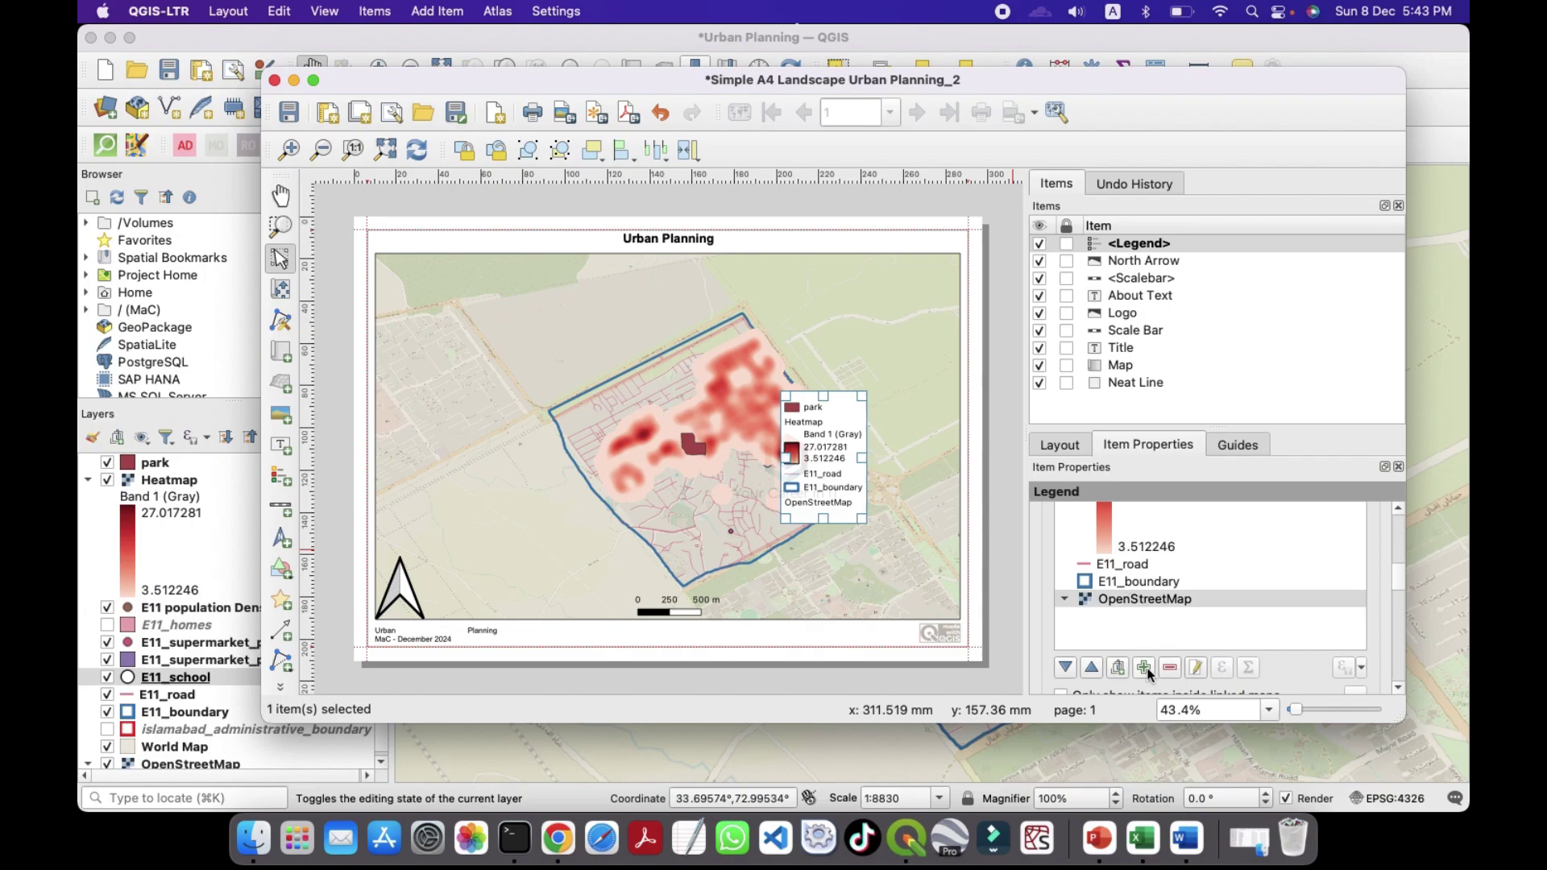
left_click(1168, 667)
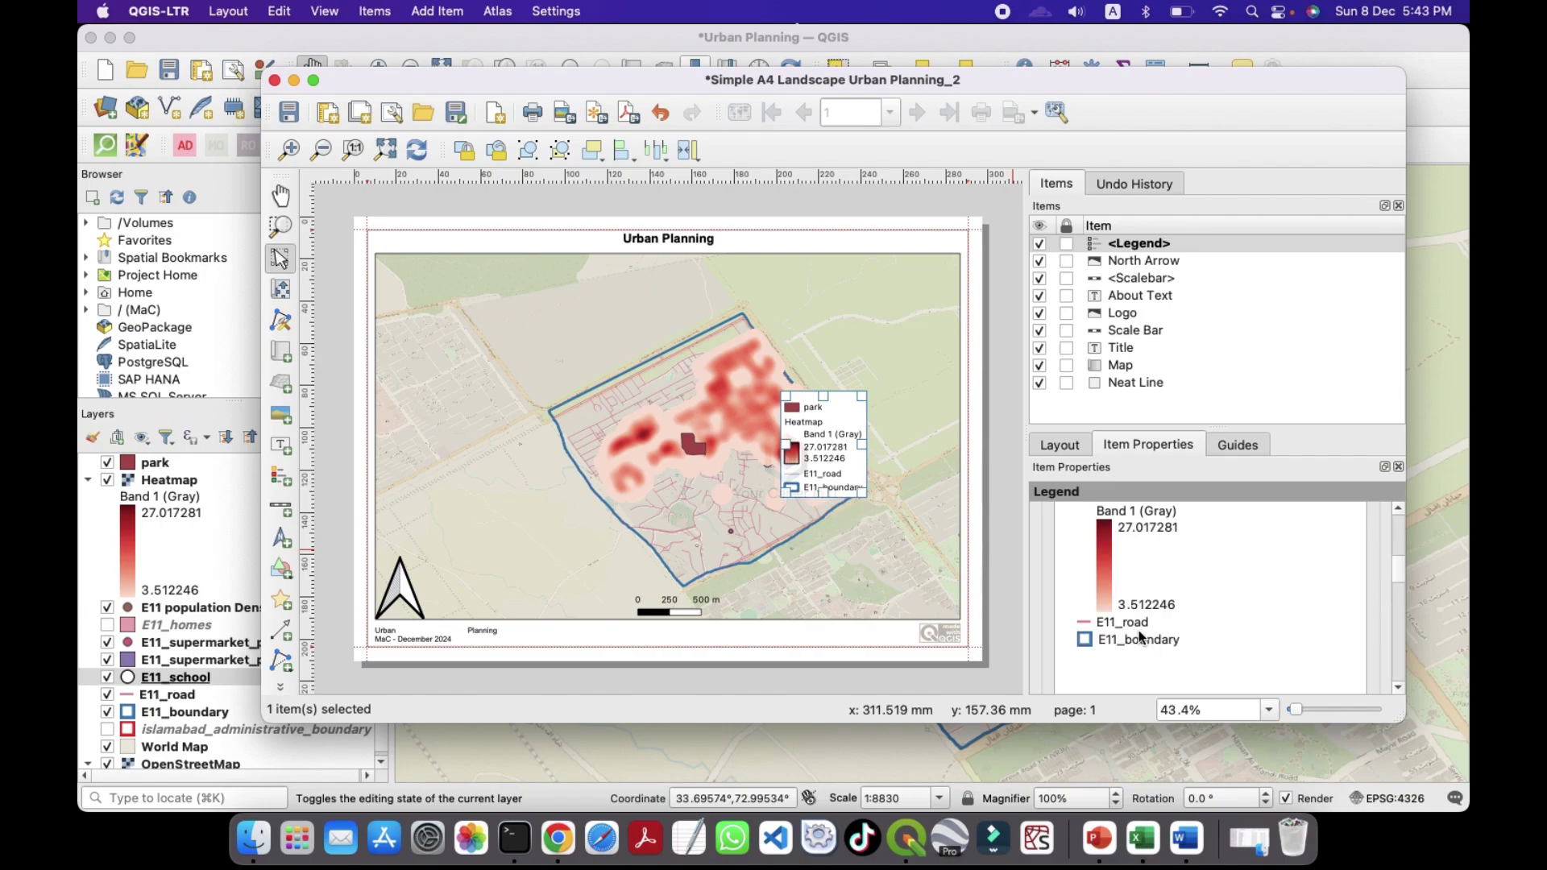
left_click_drag(838, 443, 933, 564)
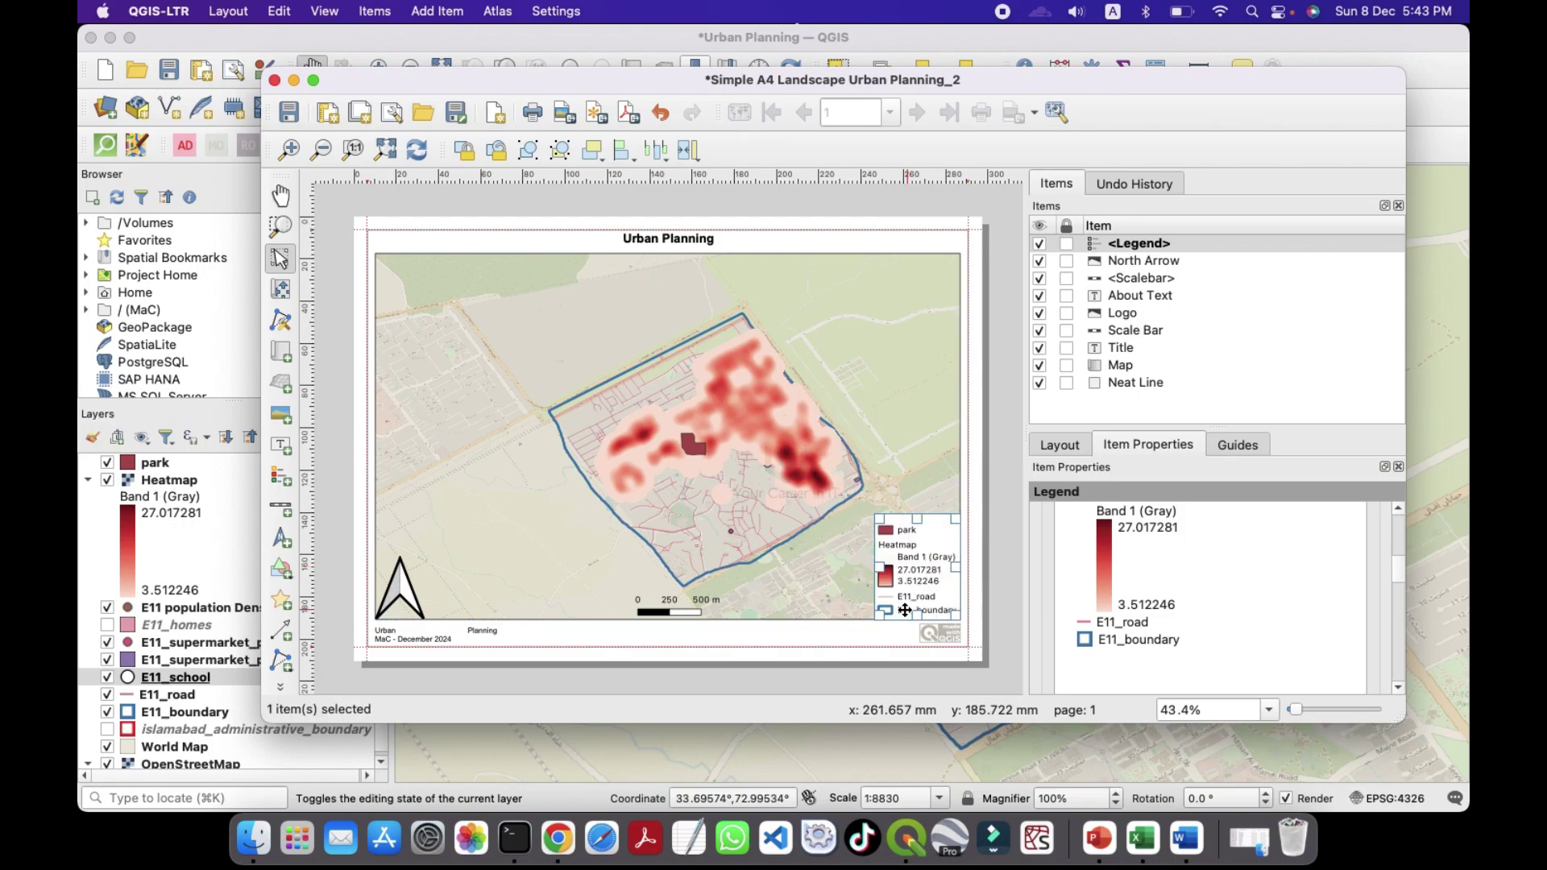
Step: Rename the park legend entry "Suitable arae for Park" and move the widened legend back inside the map's lower-right corner
scroll(1194, 536, "up", 5)
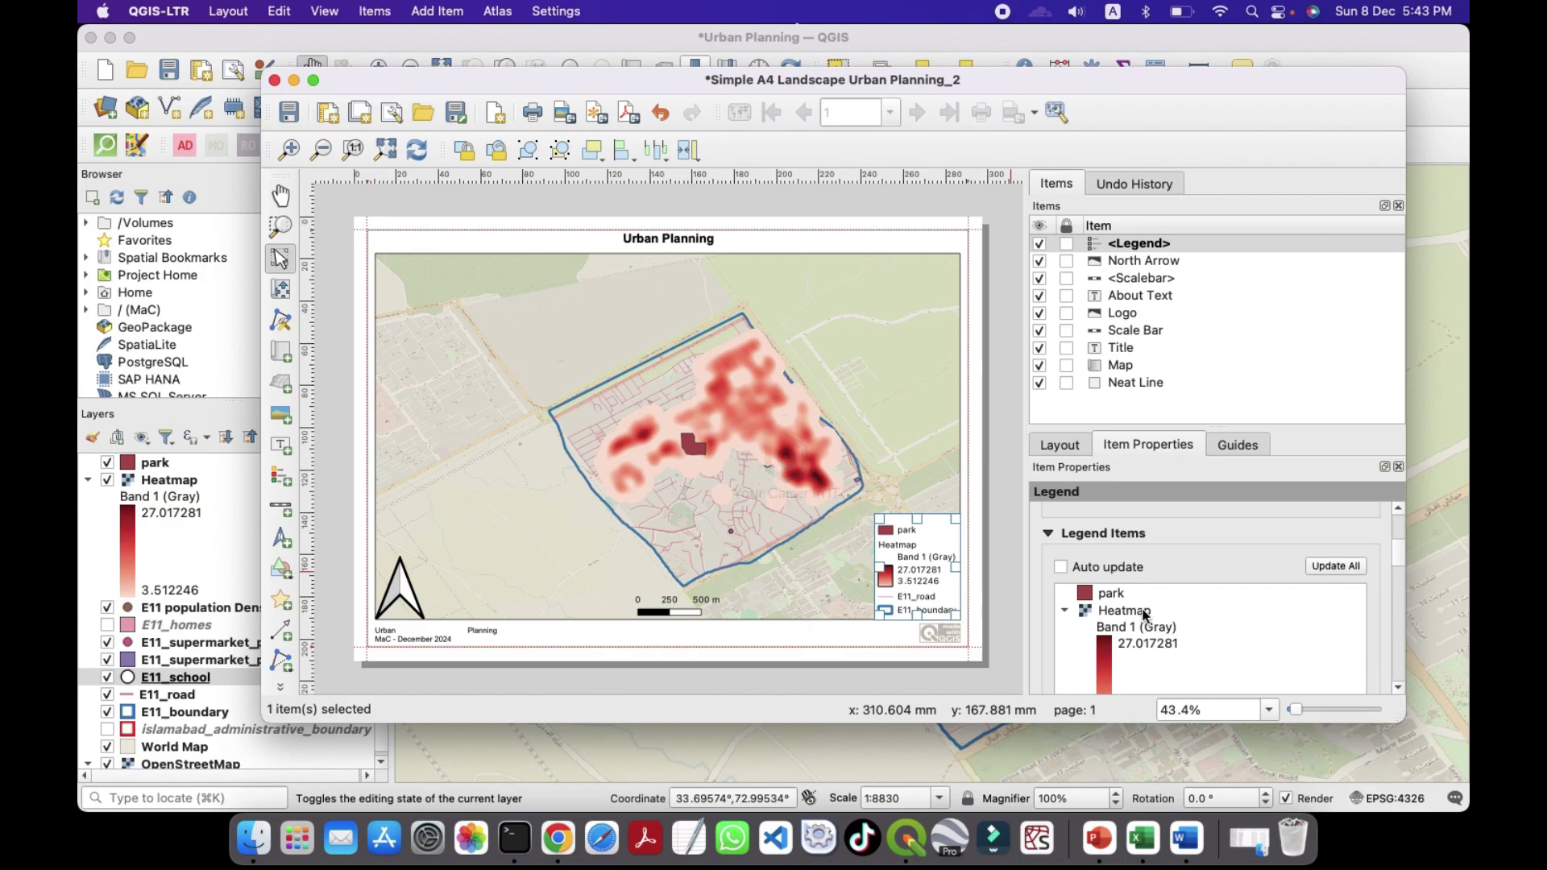
left_click(1115, 593)
scroll(1115, 593, "up", 2)
scroll(1160, 596, "down", 10)
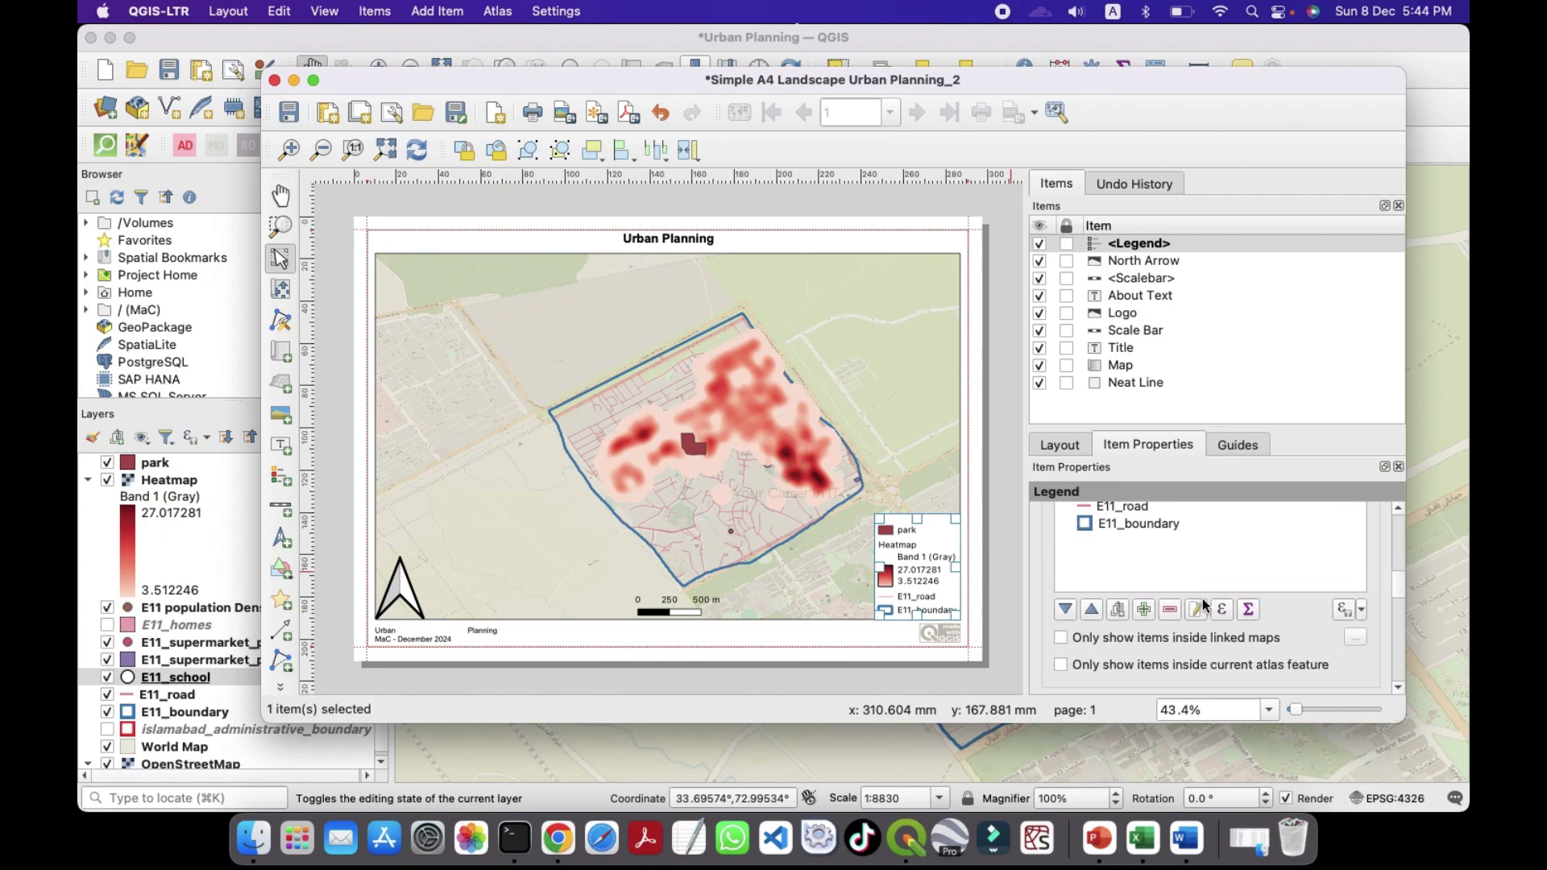
left_click(1197, 609)
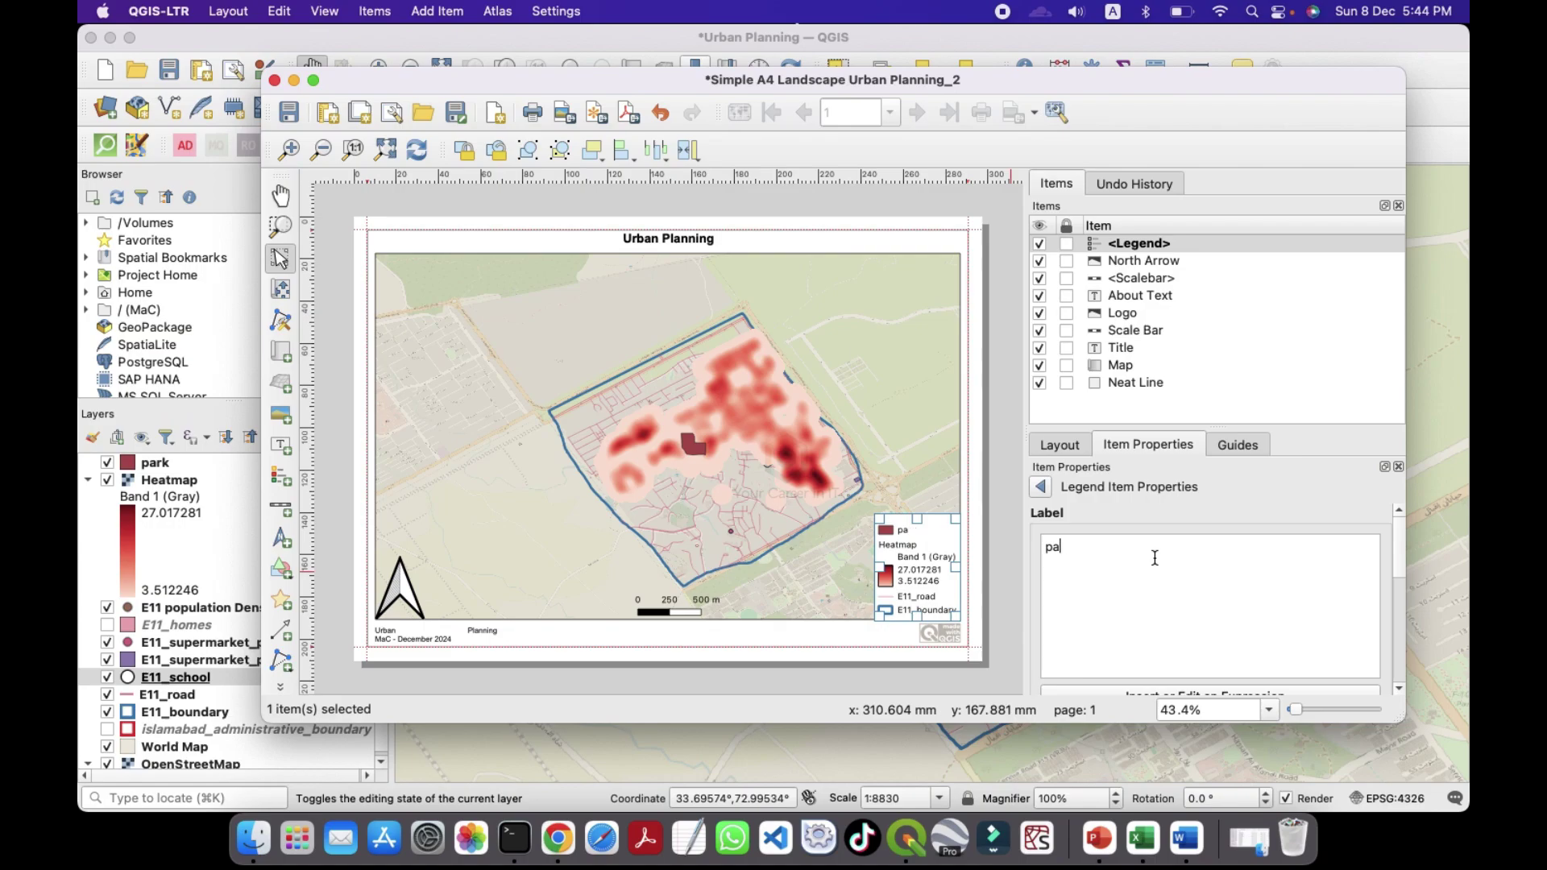
type("Suitable arae for Park")
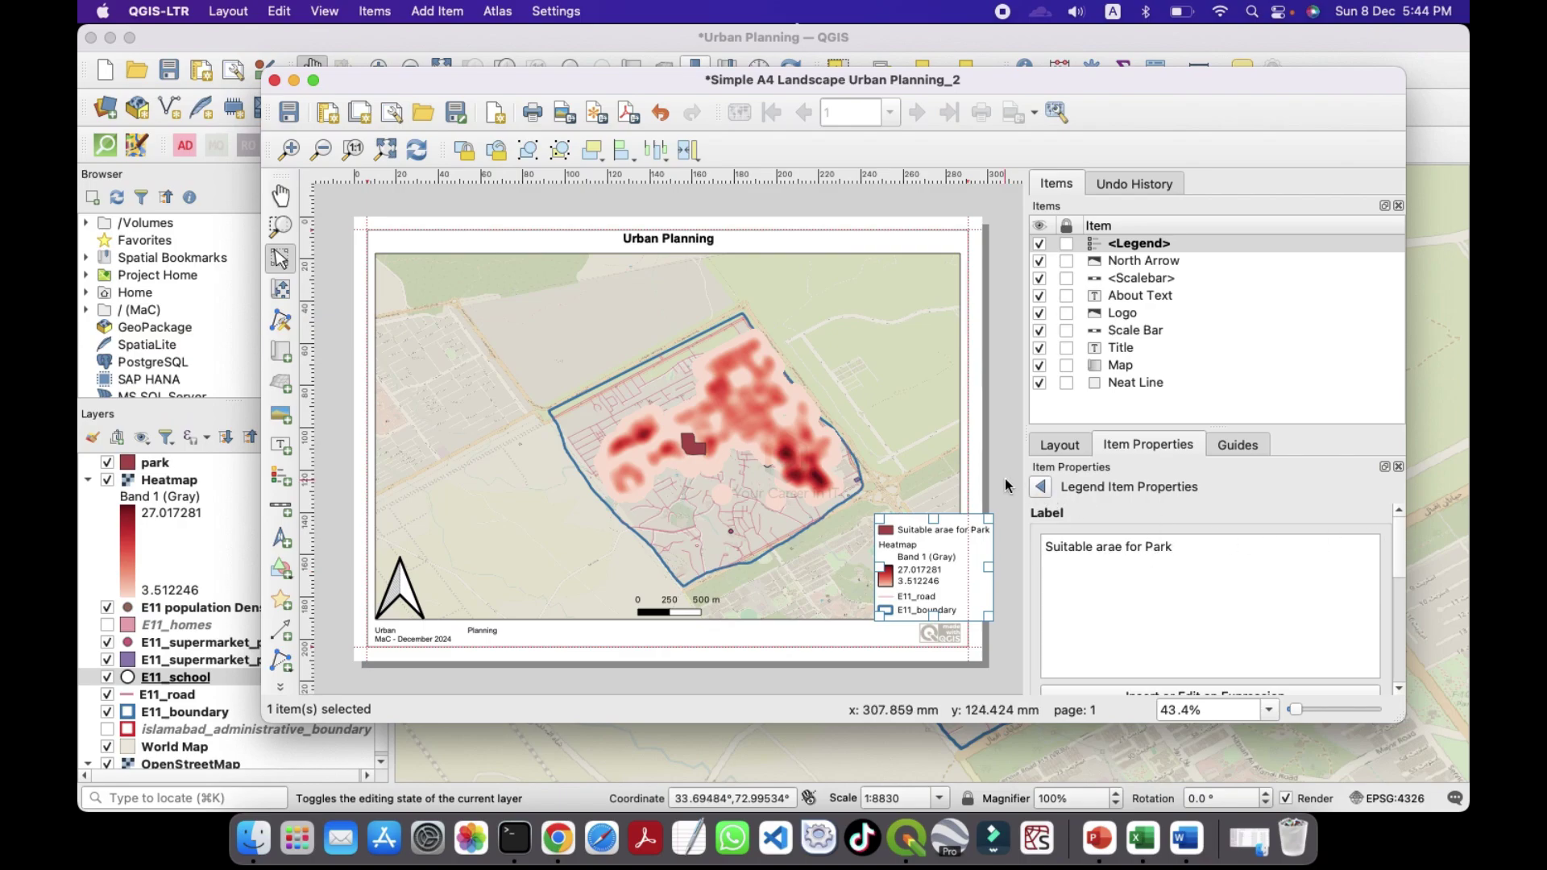
left_click(1040, 486)
left_click_drag(919, 554, 886, 551)
scroll(1390, 599, "down", 3)
scroll(1402, 570, "up", 5)
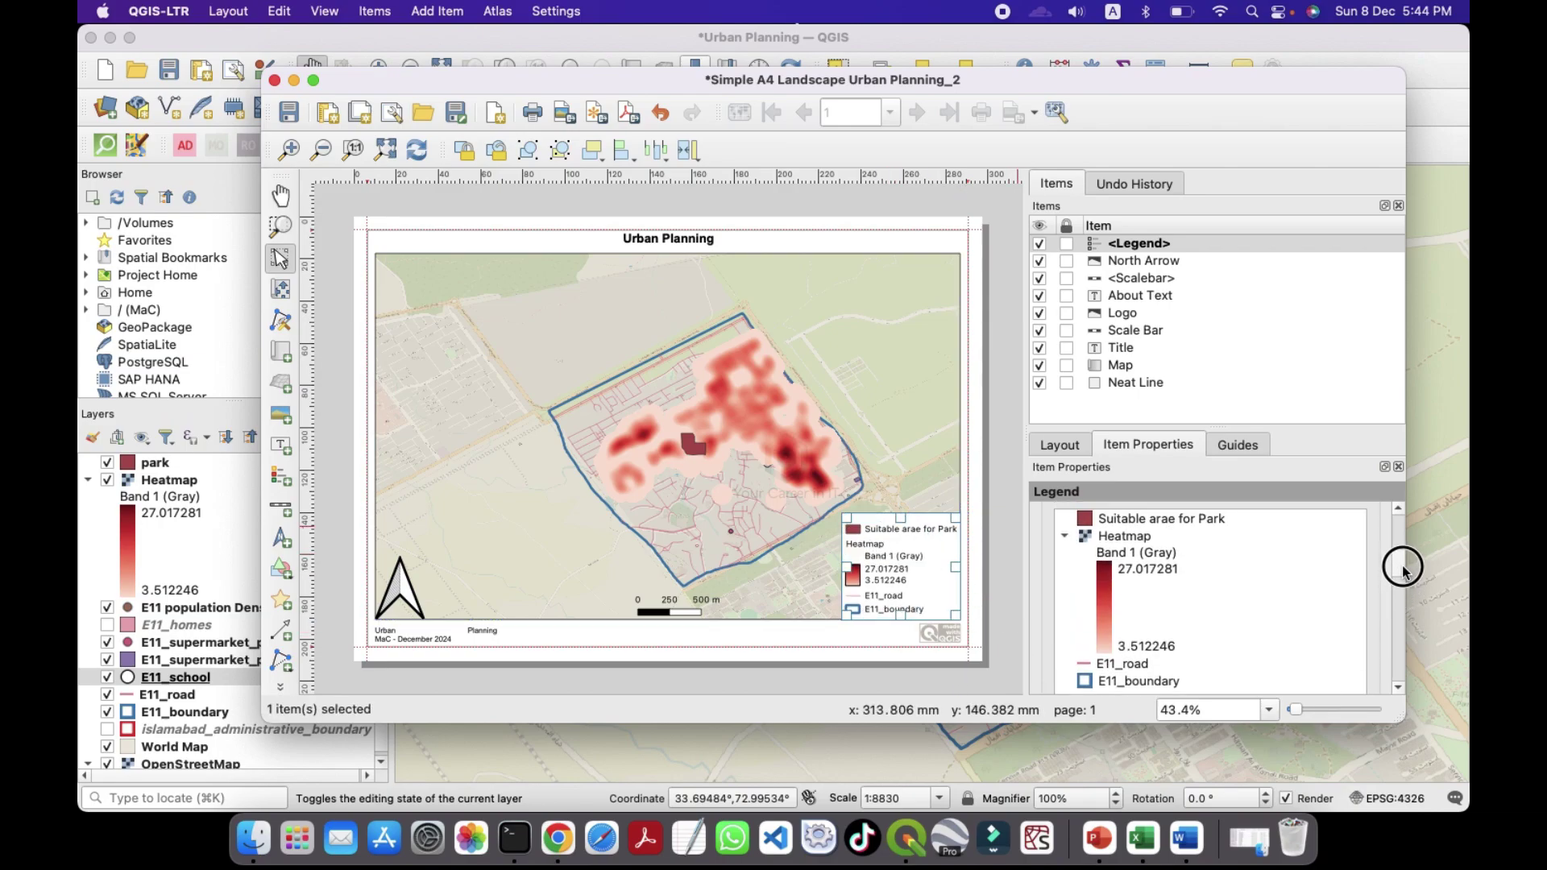
Step: Try to clear the Band 1 (Gray) label under the legend's Heatmap entry
left_click(1131, 554)
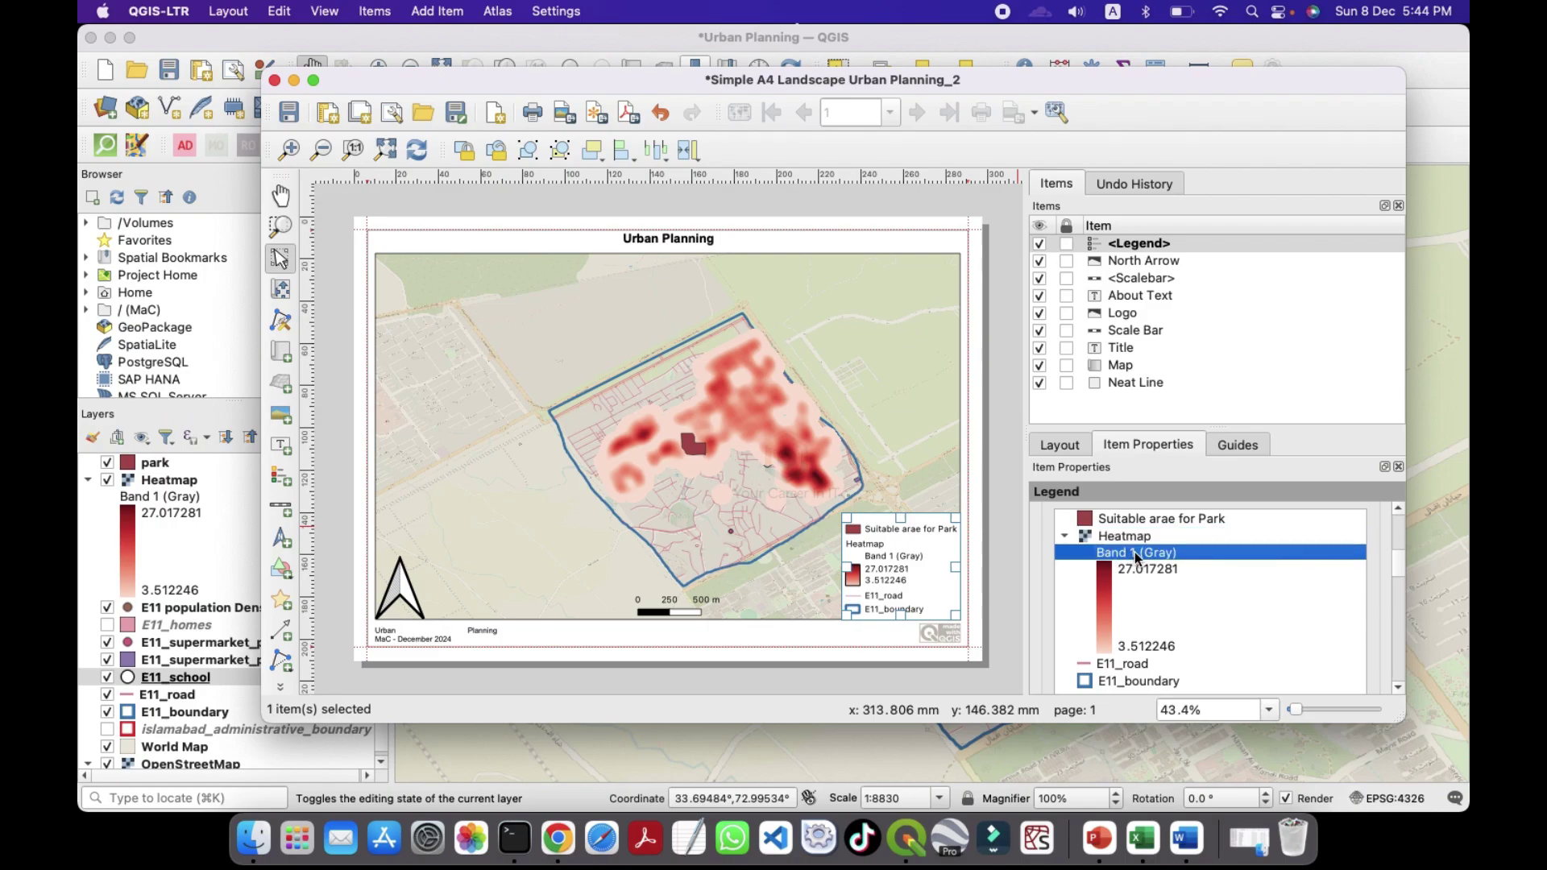
double_click(1134, 553)
left_click_drag(1136, 553, 1018, 544)
key("BackSpace")
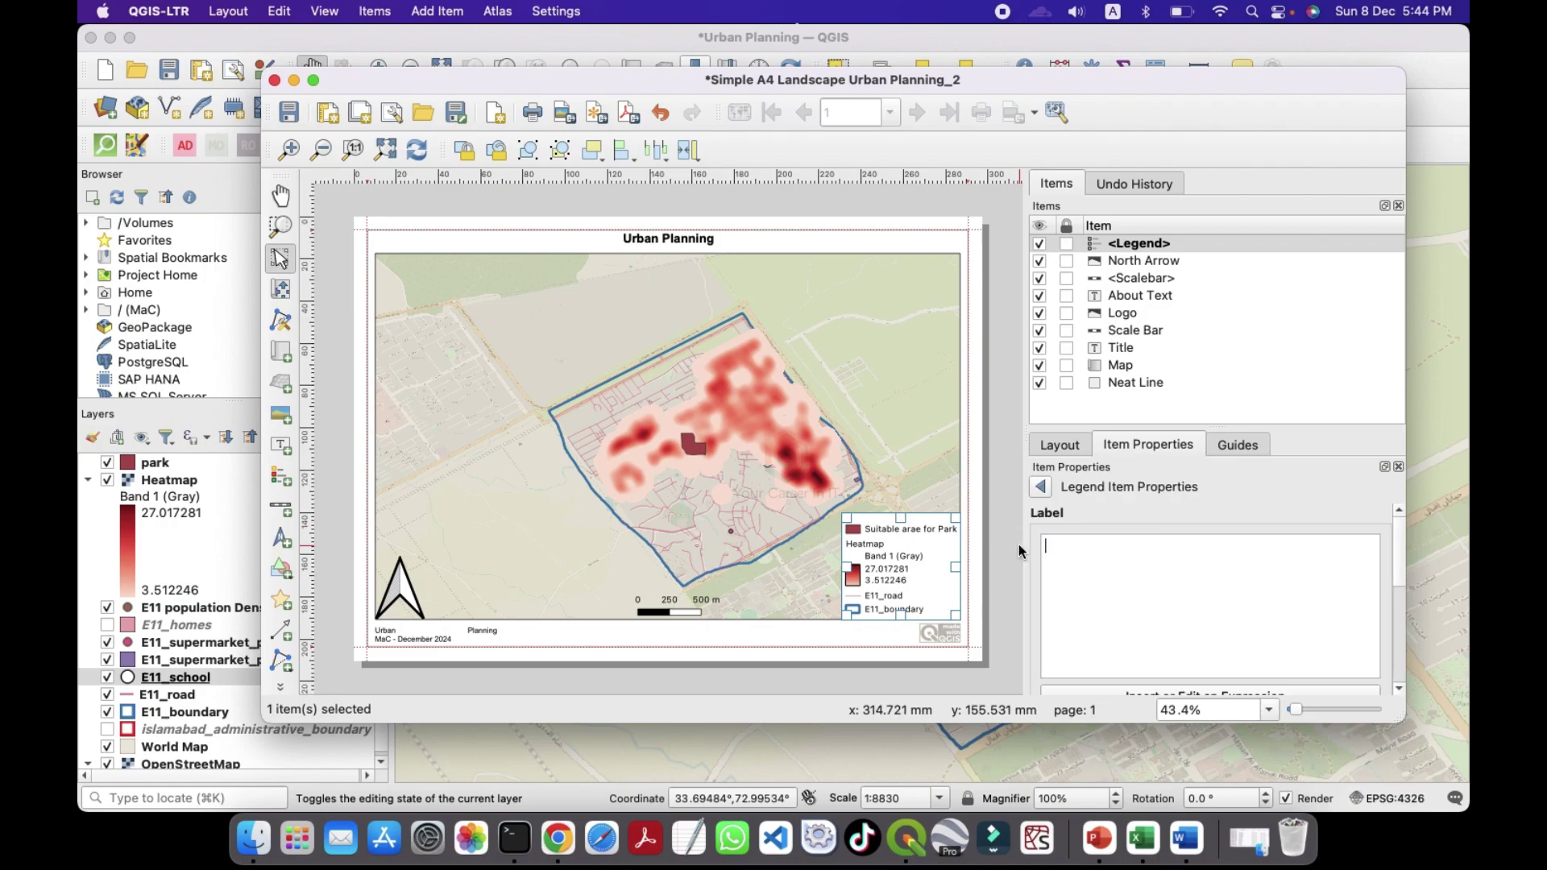
left_click(1044, 488)
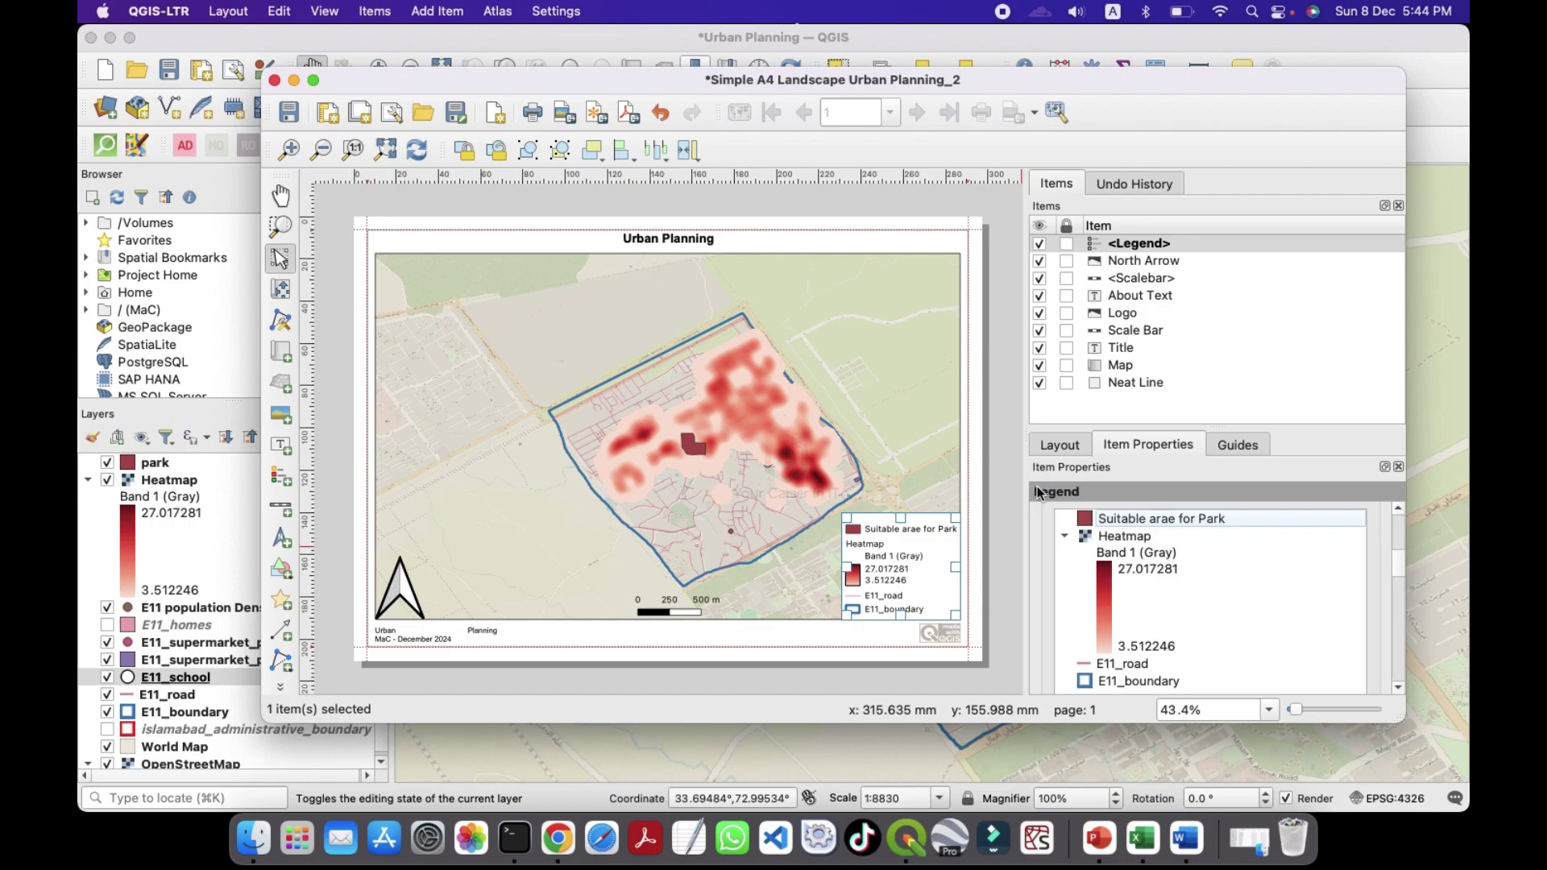
Step: Label the heatmap colour ramp's minimum "Min" and its maximum "Max" in the legend
double_click(1131, 589)
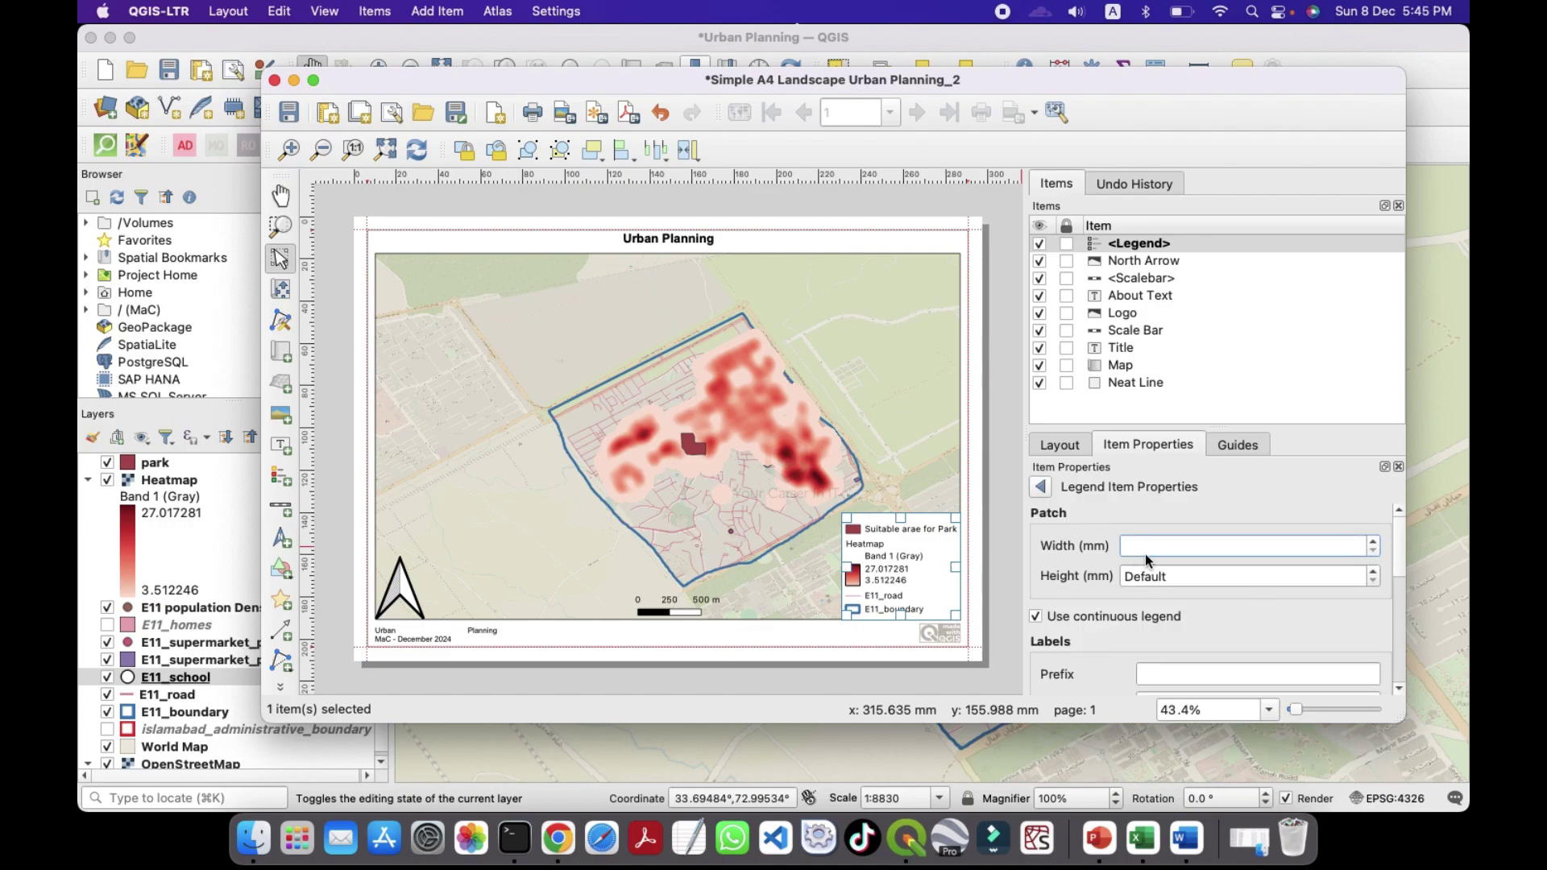
scroll(1174, 625, "down", 2)
scroll(1087, 616, "down", 5)
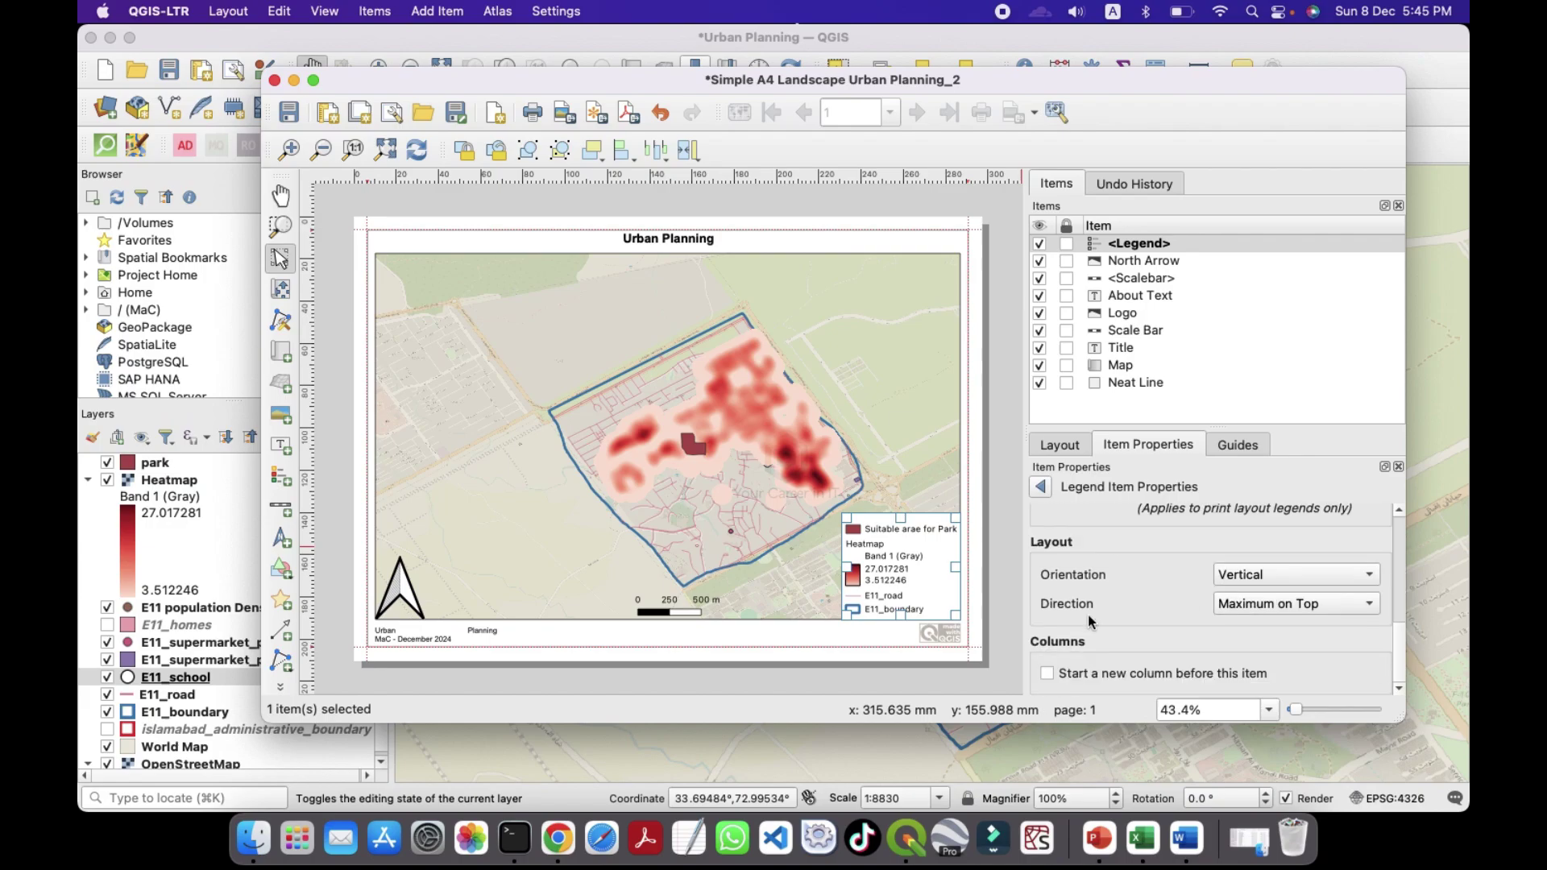
scroll(1087, 616, "up", 3)
left_click(1164, 572)
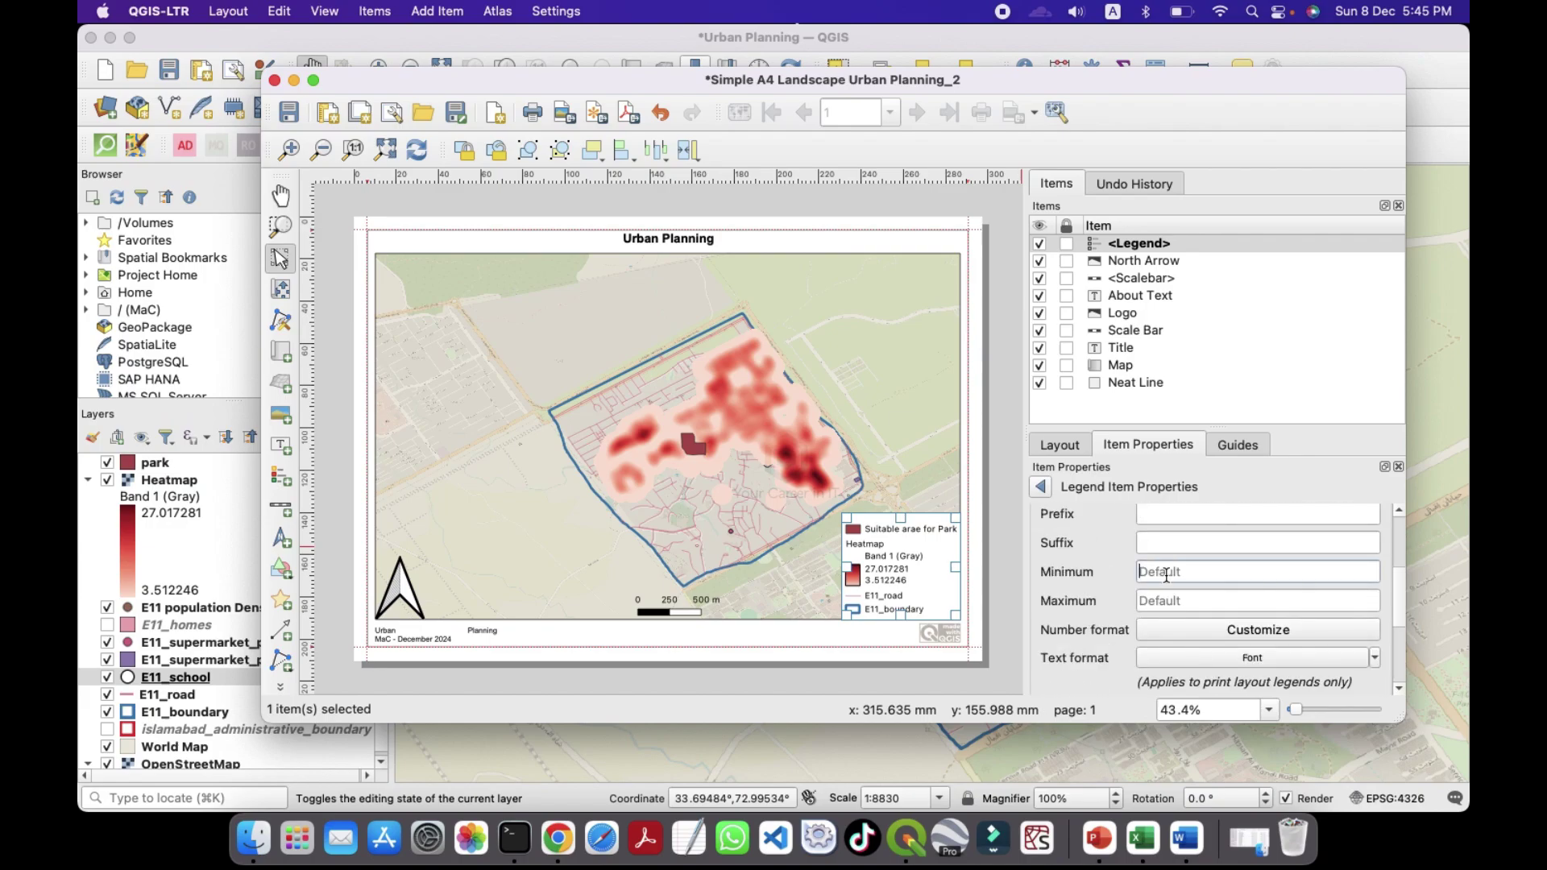
type("min")
key("BackSpace")
key("BackSpace")
key("BackSpace")
type("M")
left_click(1161, 595)
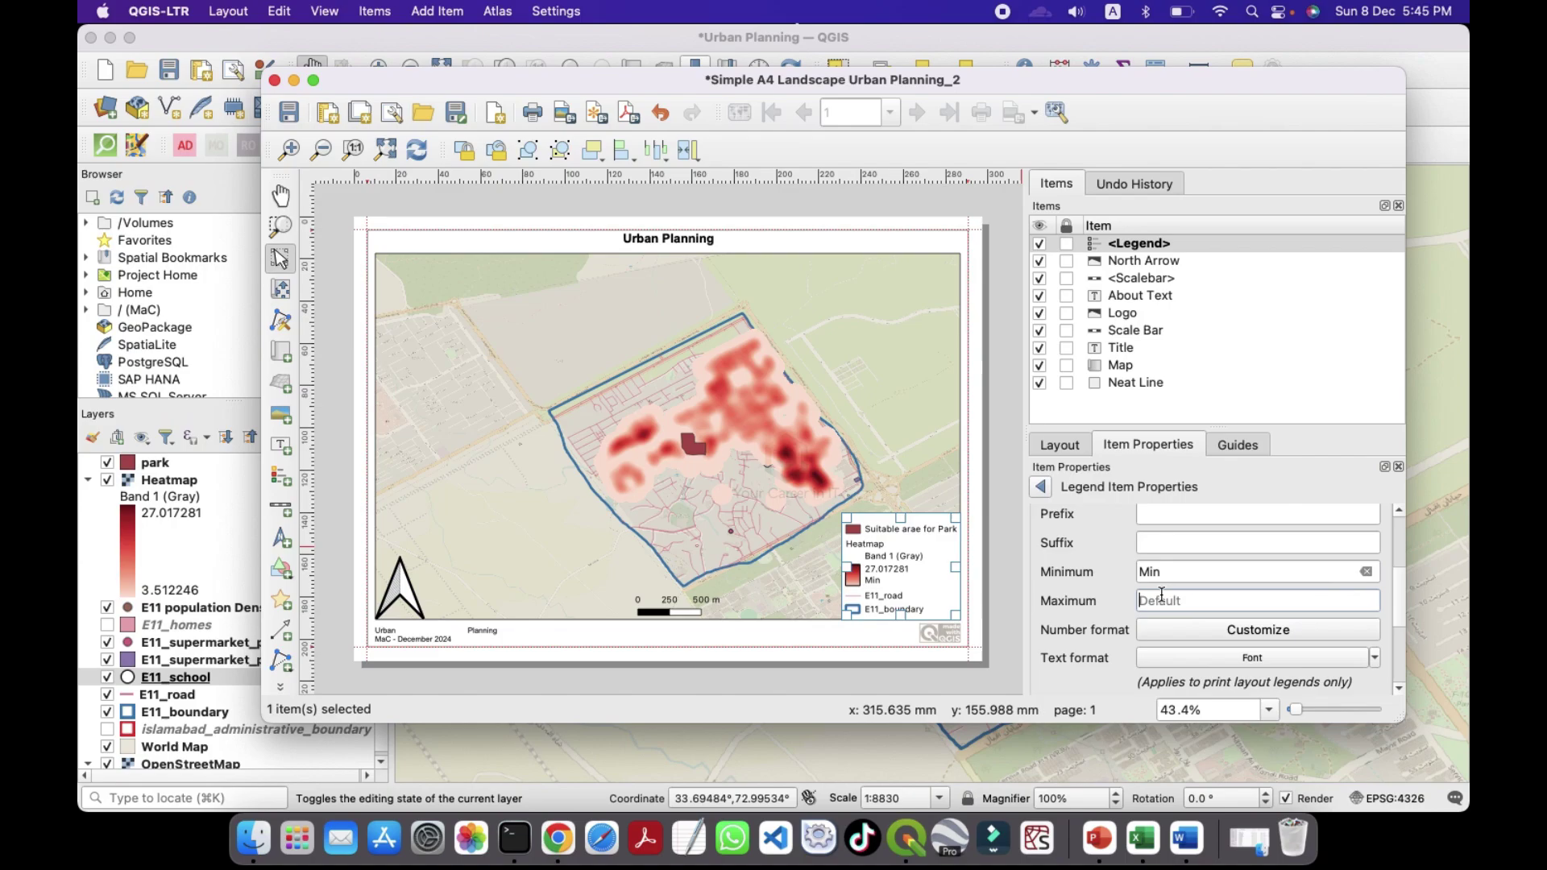
type("Ma")
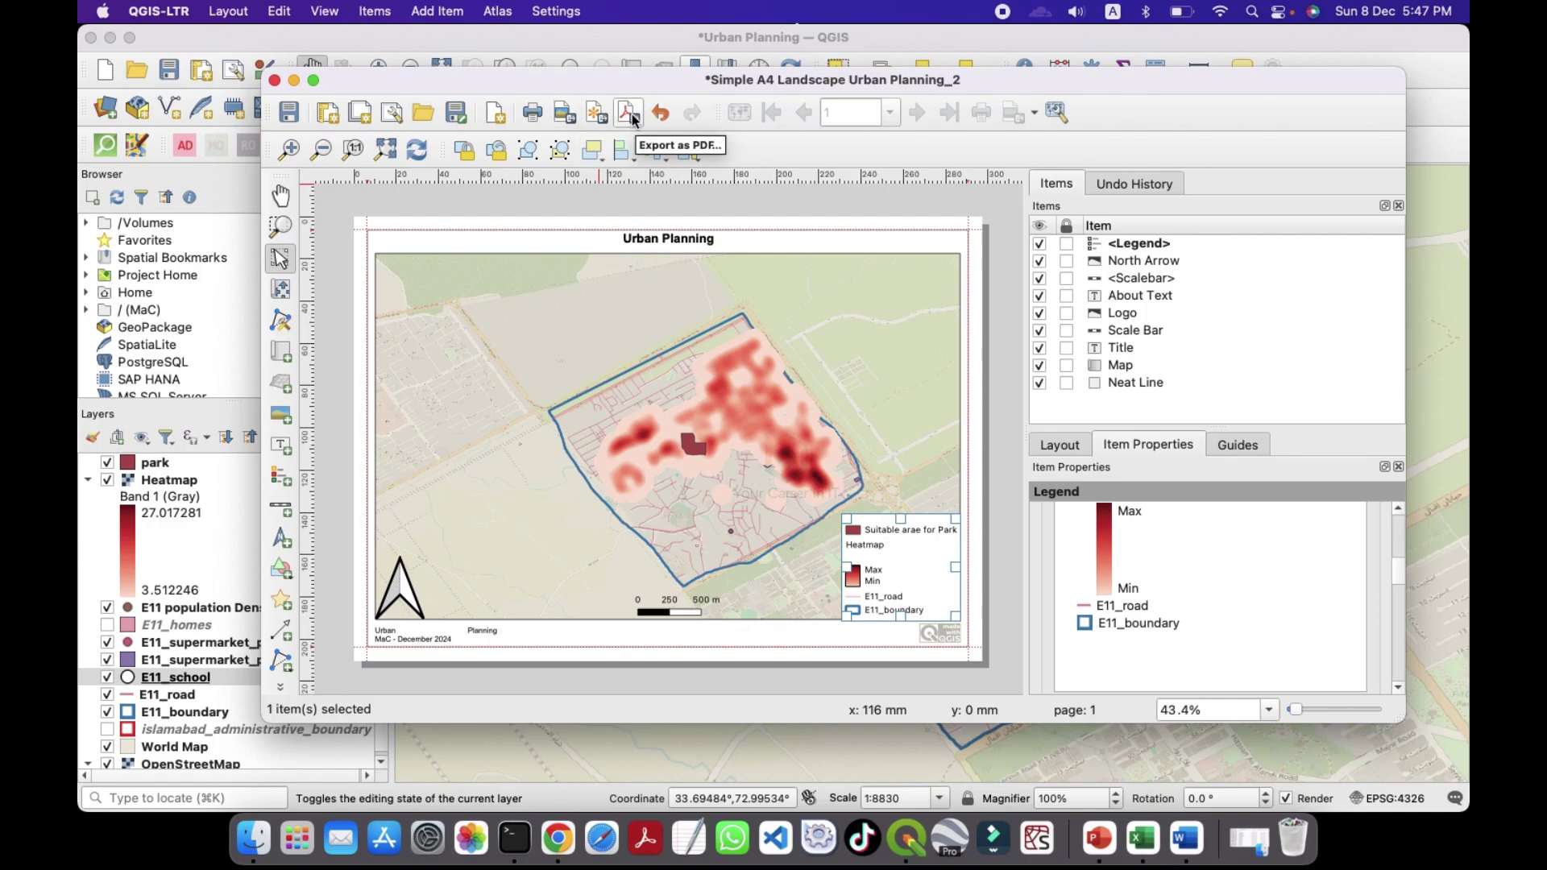
Step: Export the layout as a 600 dpi JPEG into the Urban Planning folder, opening it after export, and view it full screen
left_click(566, 117)
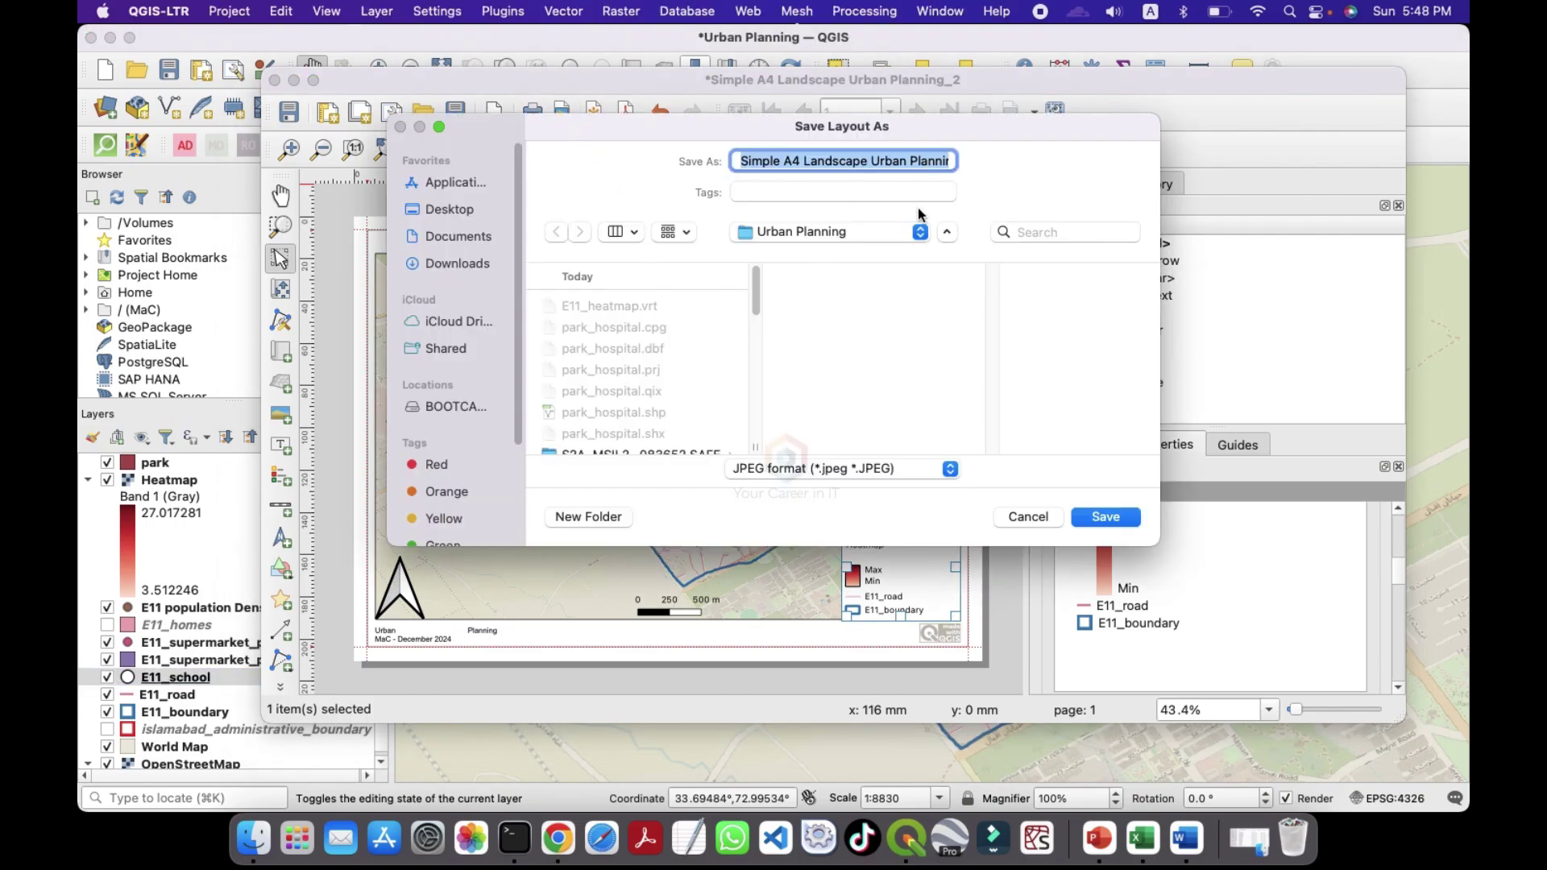
left_click(1105, 516)
left_click(742, 196)
key("super+a")
type("600")
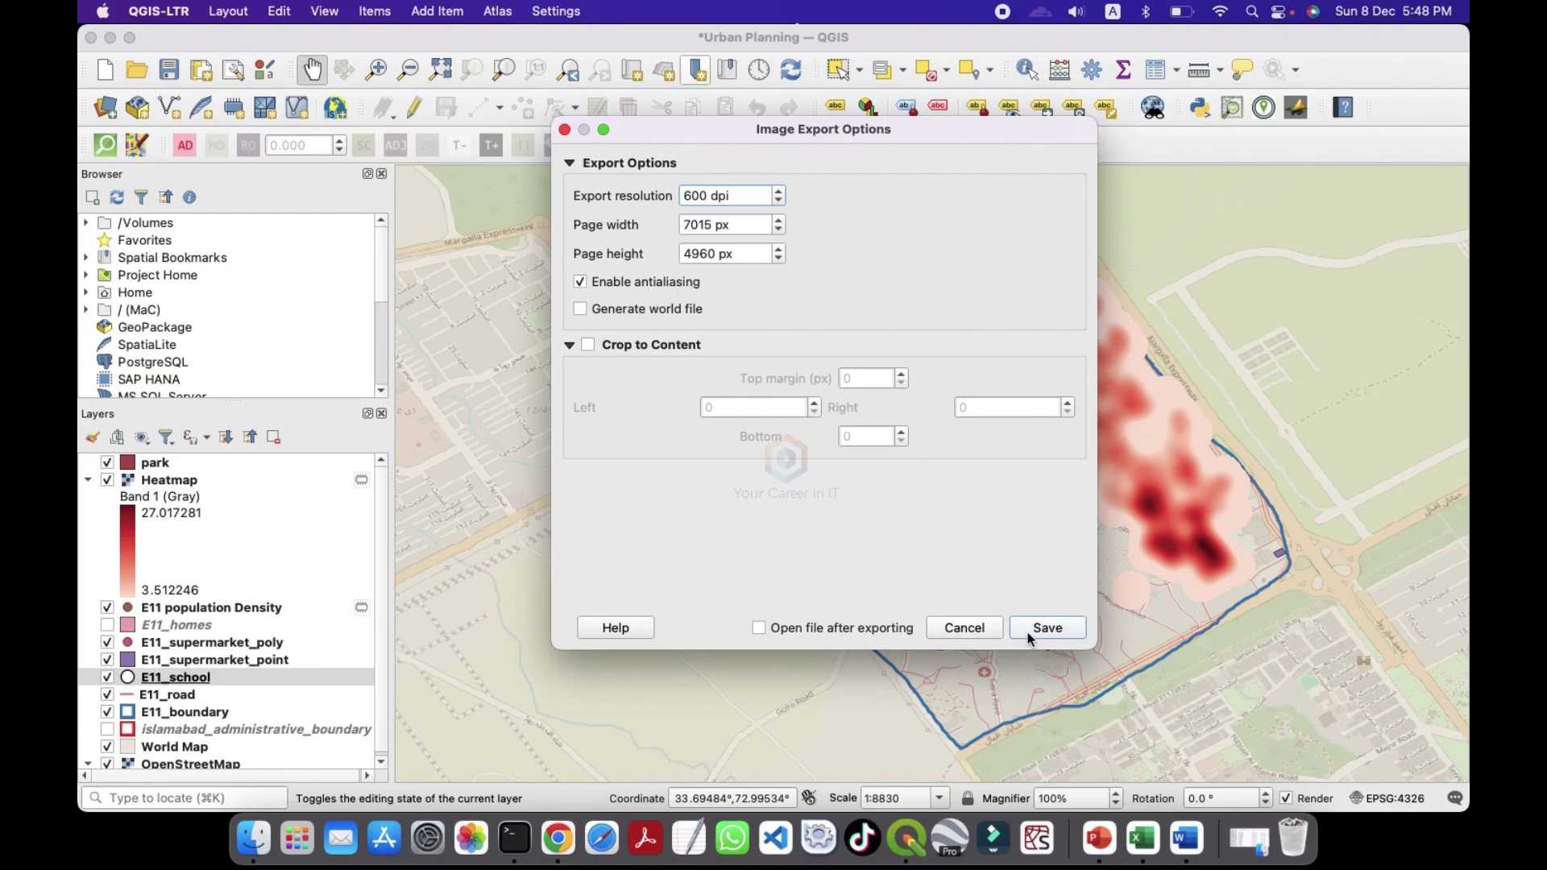
left_click(758, 628)
left_click(1048, 628)
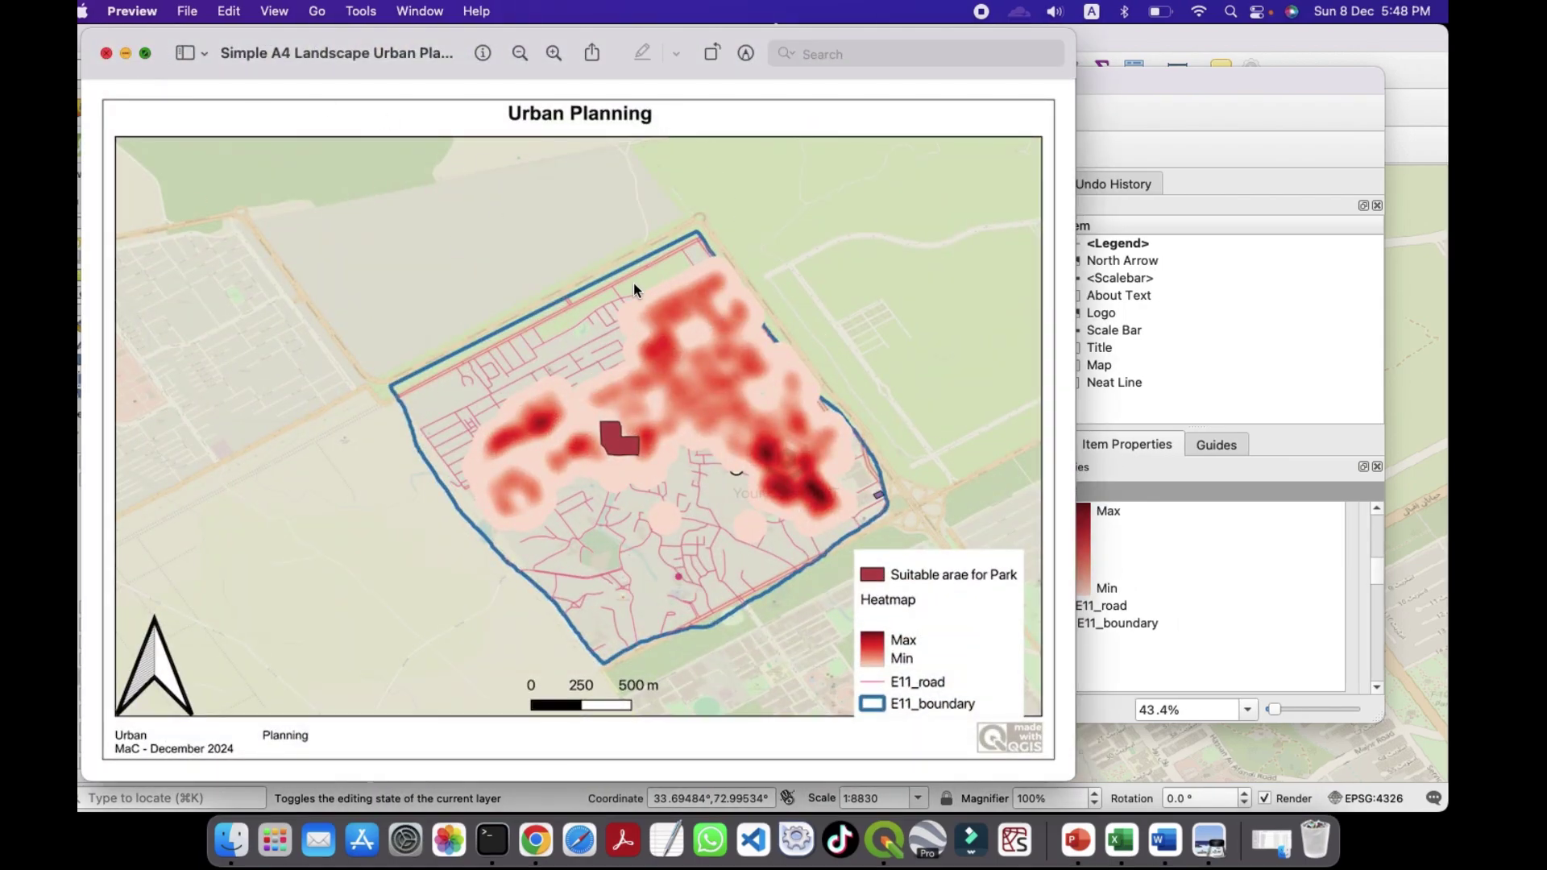
key("ctrl+super+f")
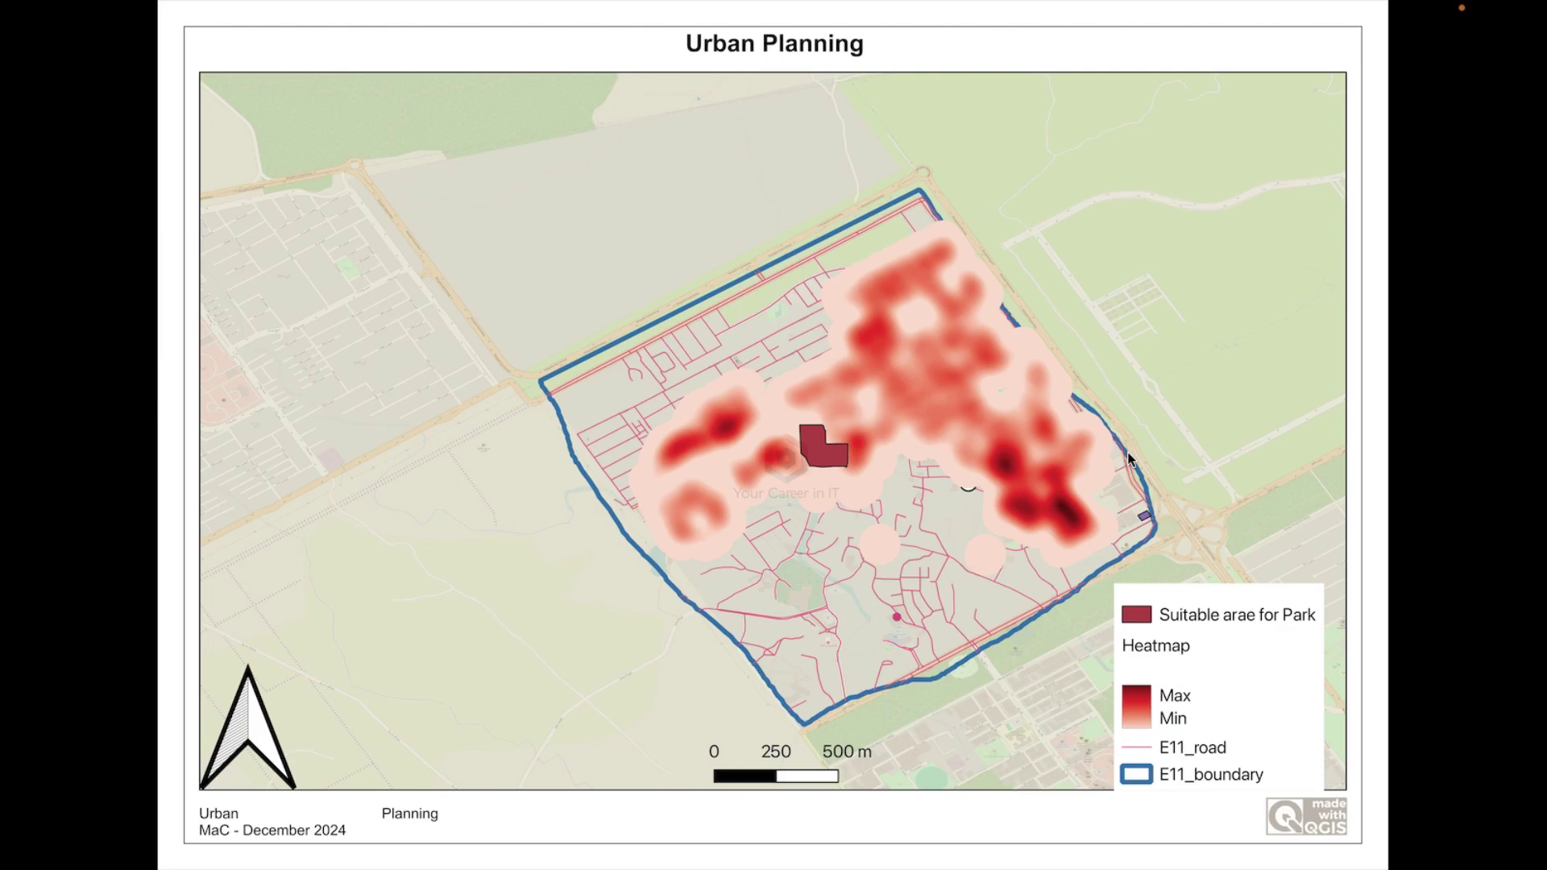